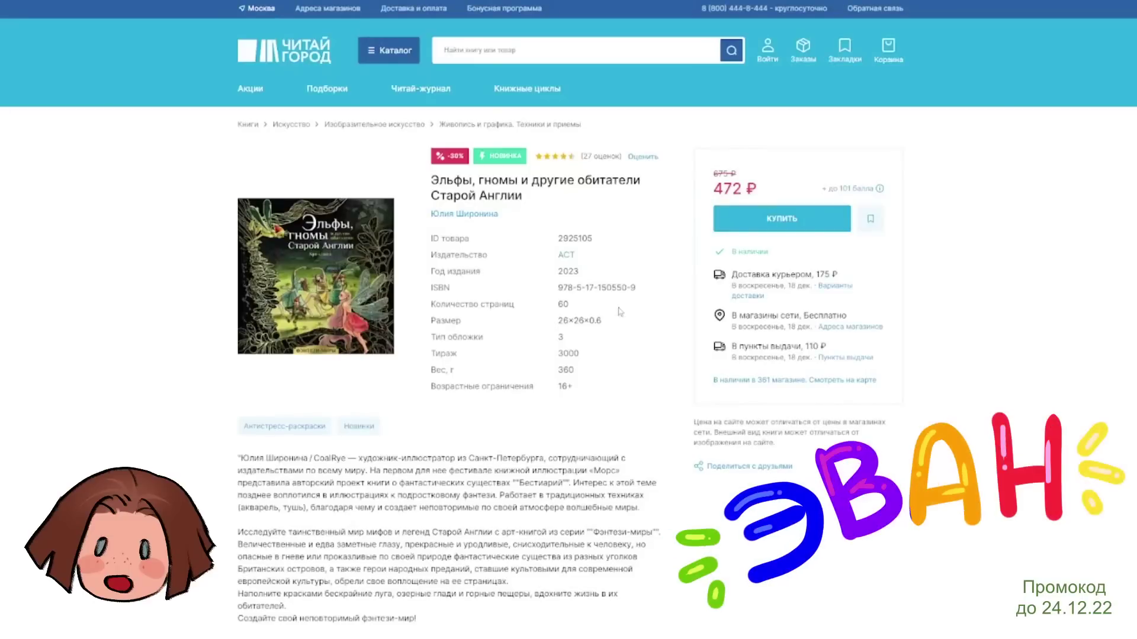
scroll(559, 323, down, 1)
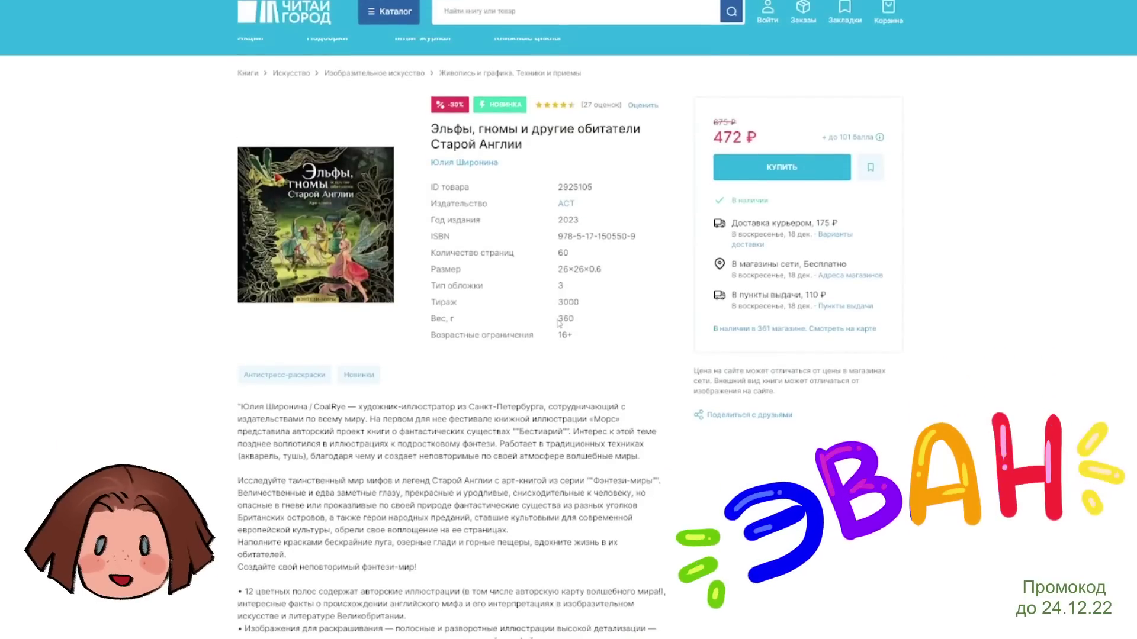
scroll(559, 323, down, 2)
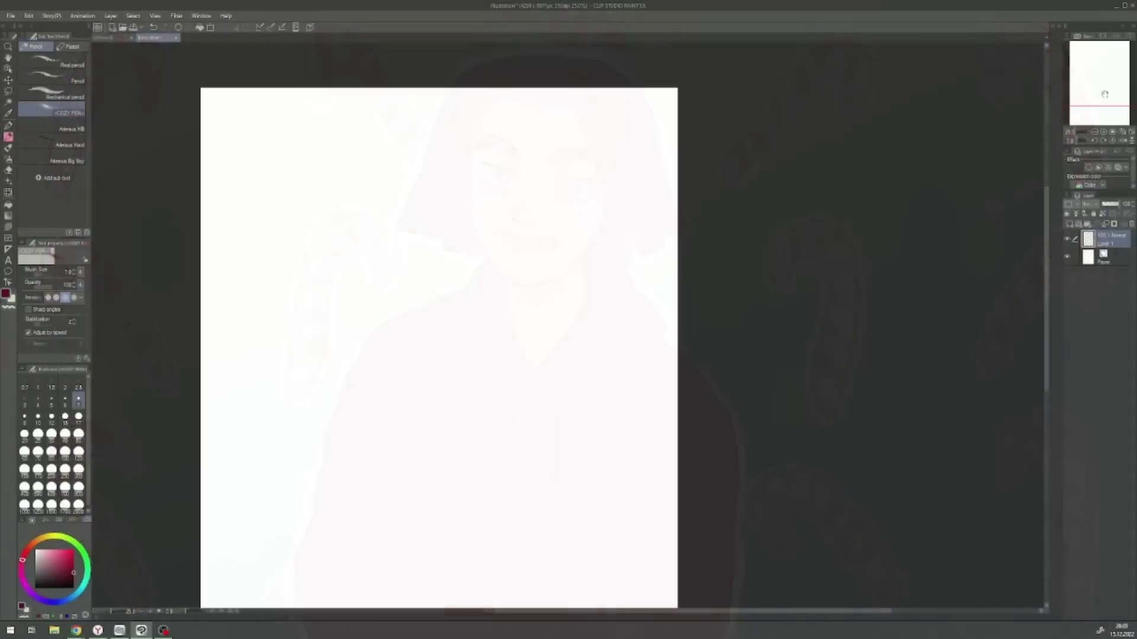
- Sketch the head's first guide lines with the thin pencil: forehead, brows, cheeks, jaw and parting
drag(419, 164, 363, 355)
drag(484, 308, 456, 382)
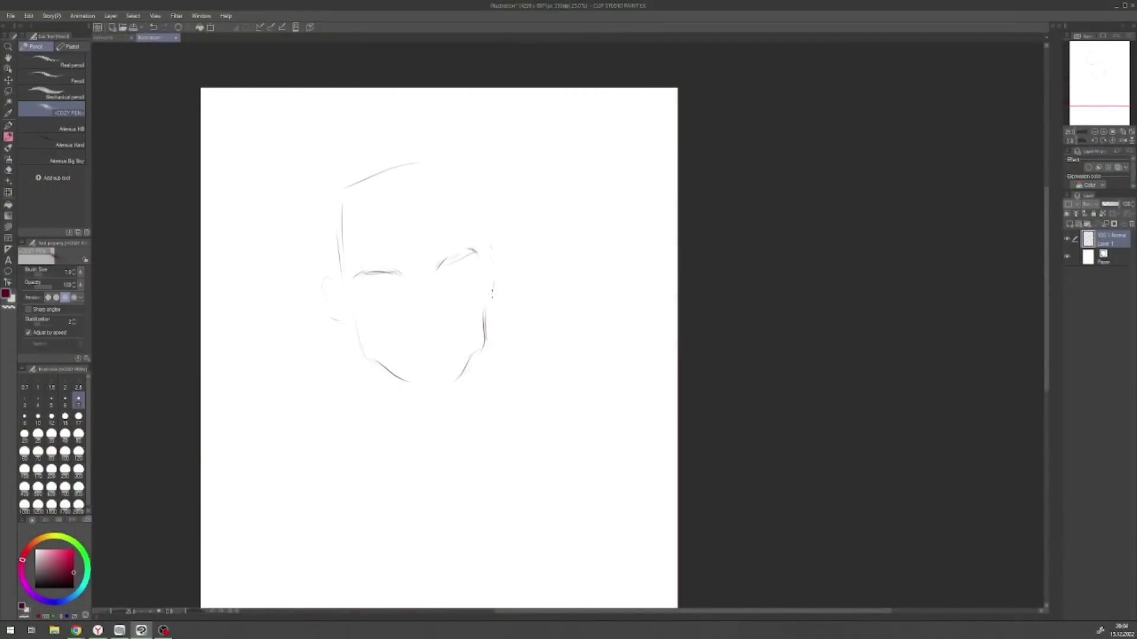
drag(404, 189, 368, 144)
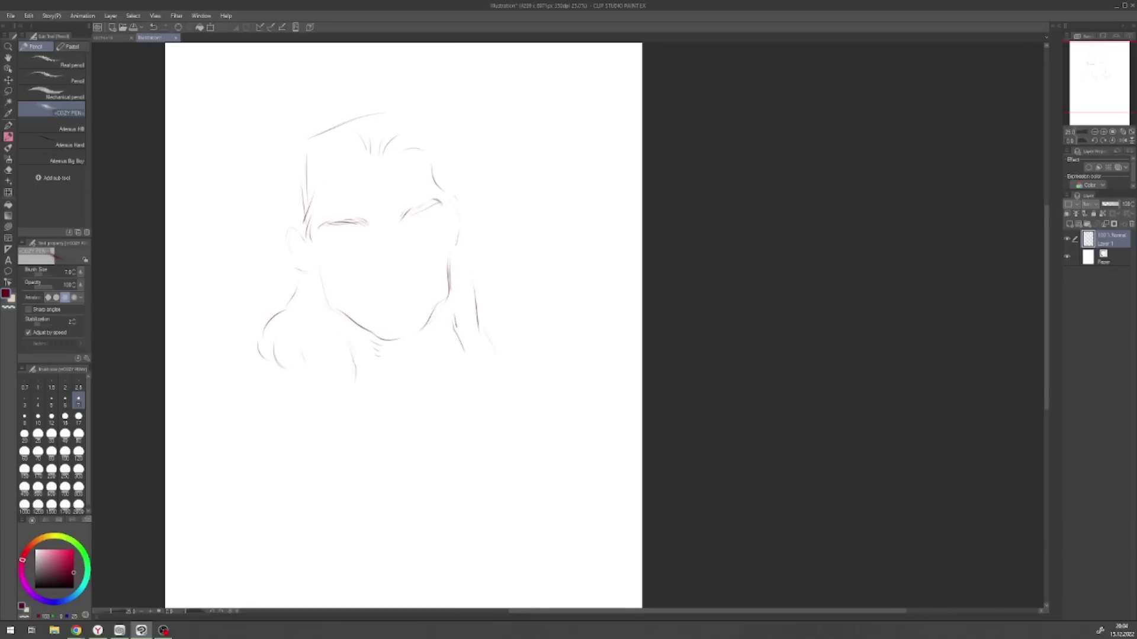
- Sketch the eyes and the wavy shoulder-length hair framing both sides of the face
drag(448, 319, 454, 355)
drag(405, 227, 427, 235)
drag(347, 159, 325, 228)
drag(332, 176, 333, 218)
drag(316, 198, 313, 216)
drag(436, 128, 481, 190)
drag(287, 199, 280, 276)
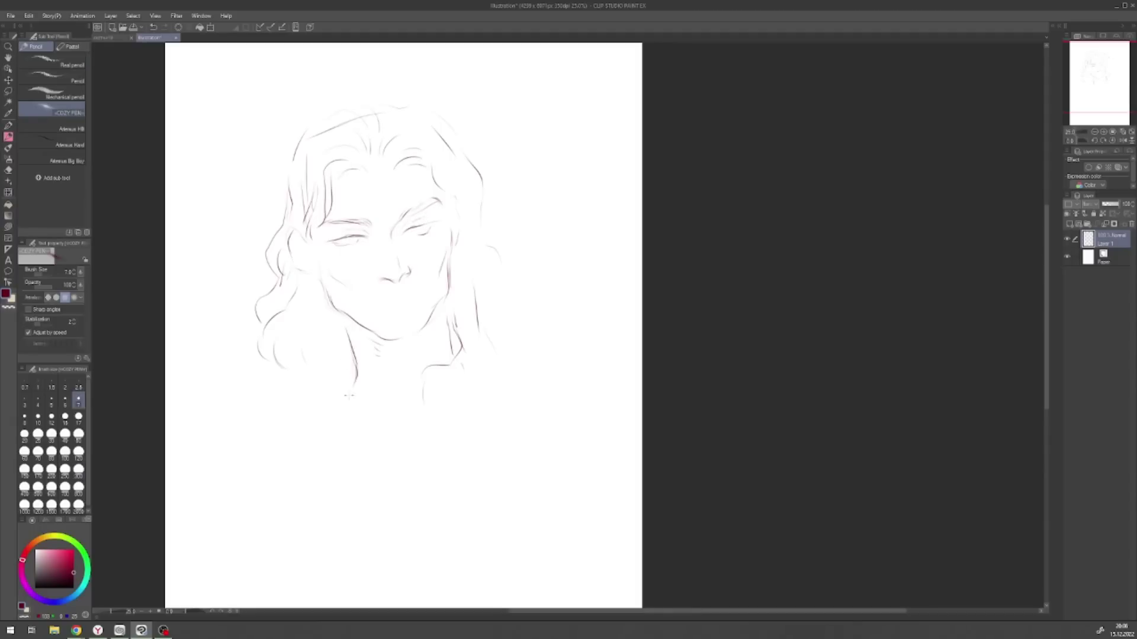
- Sketch the shoulder, the outer upper-arm line and the neck below the hair
drag(243, 366, 238, 483)
drag(279, 384, 349, 379)
drag(354, 361, 342, 410)
- Sketch the mouth line and adjust the lasso-selected nose with a transform
drag(375, 303, 422, 293)
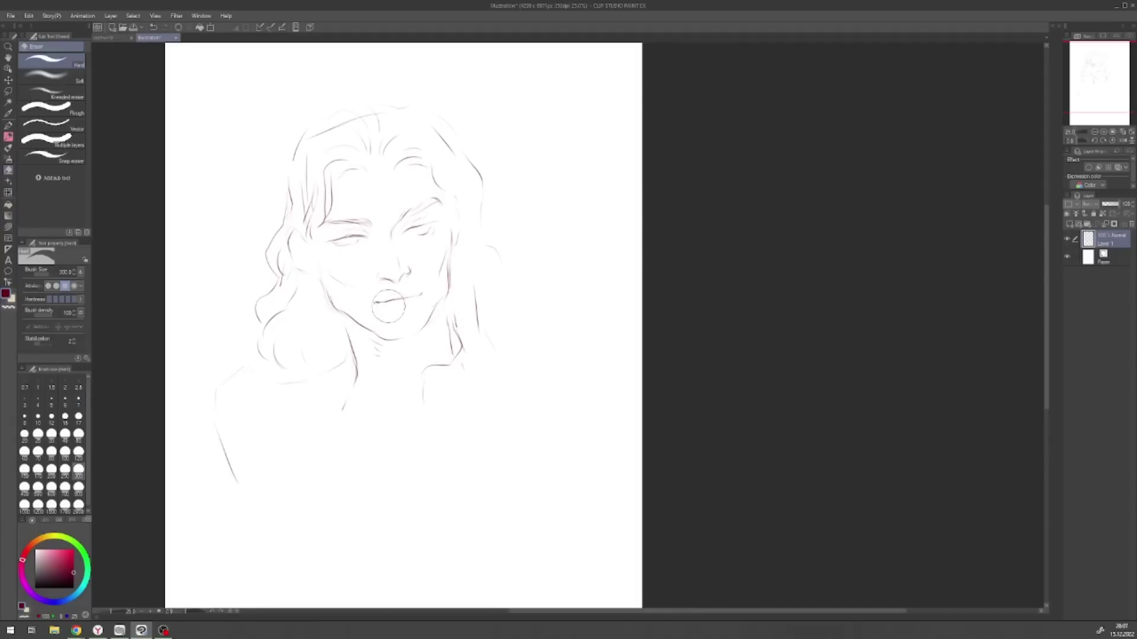
key(ctrl+t)
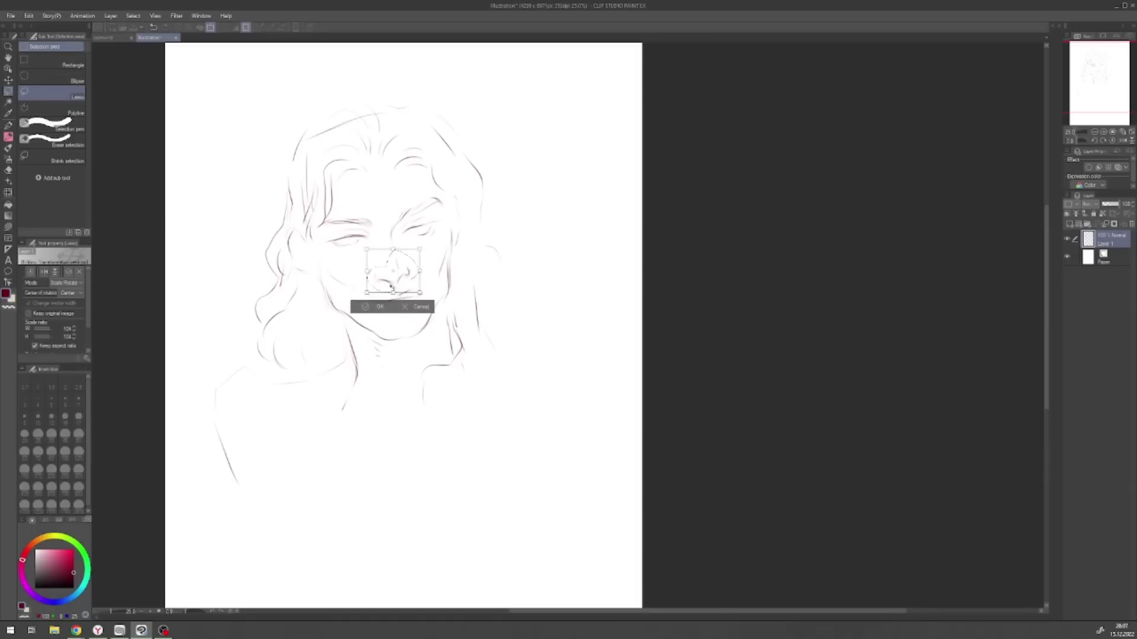
key(Return)
- Sketch flowing hair strands, the raised forearm under the chin and long feathers hanging from the arm
key(h)
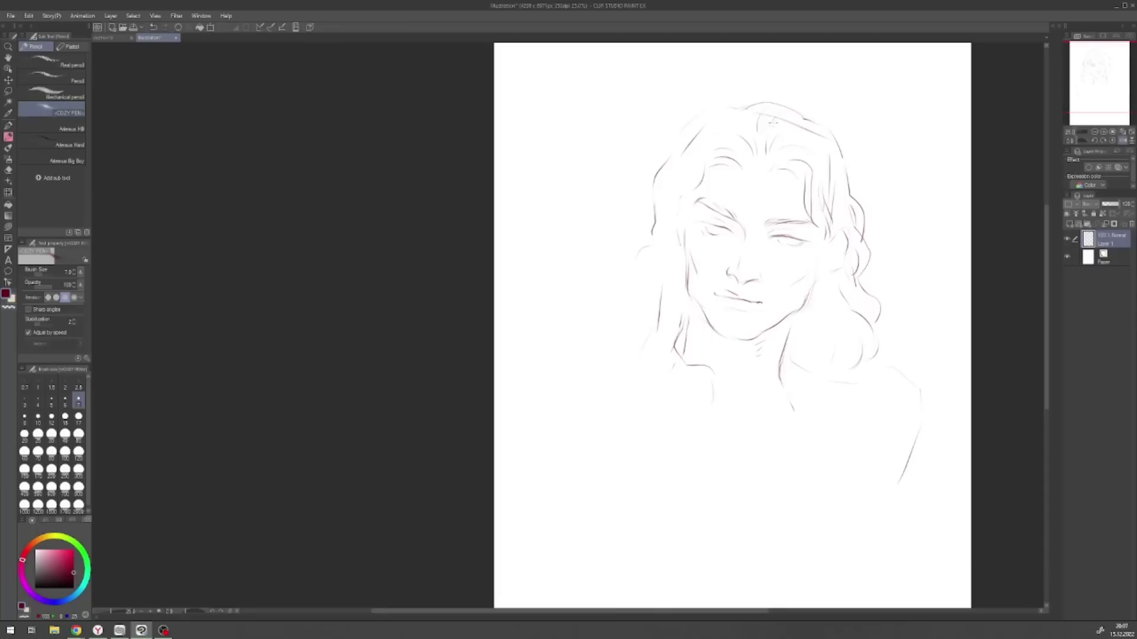
drag(629, 212, 605, 245)
mouse_move(735, 356)
mouse_down()
mouse_move(524, 355)
mouse_move(494, 461)
mouse_up()
drag(445, 340, 428, 424)
drag(488, 466, 468, 522)
mouse_move(429, 341)
mouse_down()
mouse_move(358, 411)
mouse_move(367, 509)
mouse_up()
drag(421, 524, 411, 567)
key(ctrl+minus)
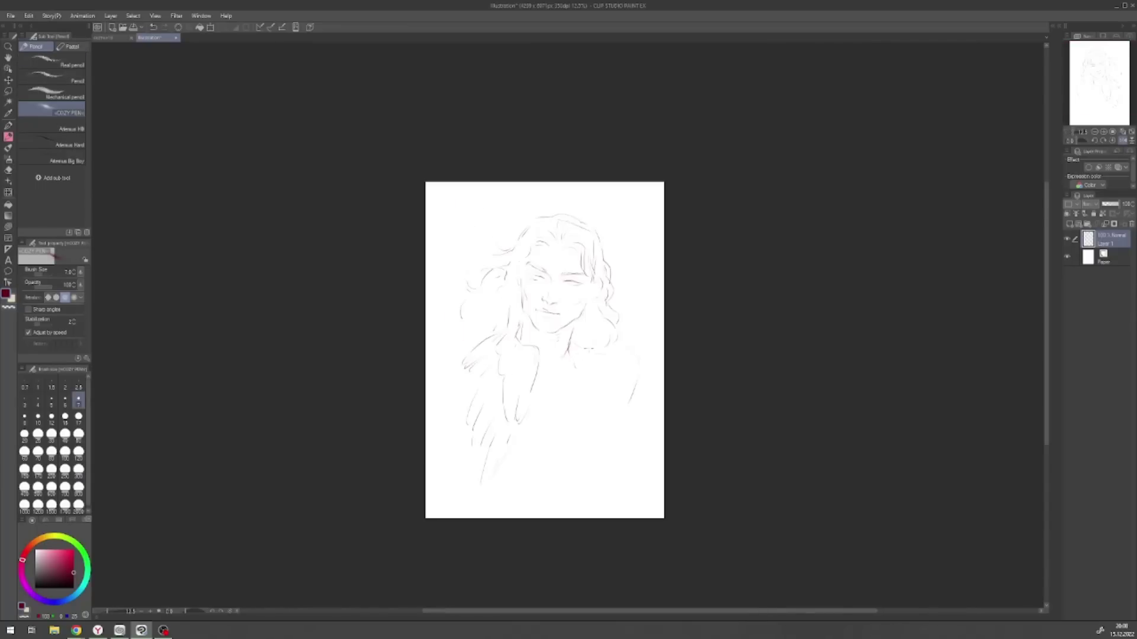
- Select the head area, reposition it with a transform, and clean up the surrounding sketch lines
key(m)
key(ctrl+plus)
mouse_move(690, 210)
mouse_down()
mouse_move(313, 272)
mouse_move(672, 168)
mouse_up()
key(ctrl+t)
mouse_move(598, 278)
mouse_down()
mouse_move(591, 294)
mouse_move(683, 294)
mouse_move(500, 337)
mouse_up()
key(Return)
key(p)
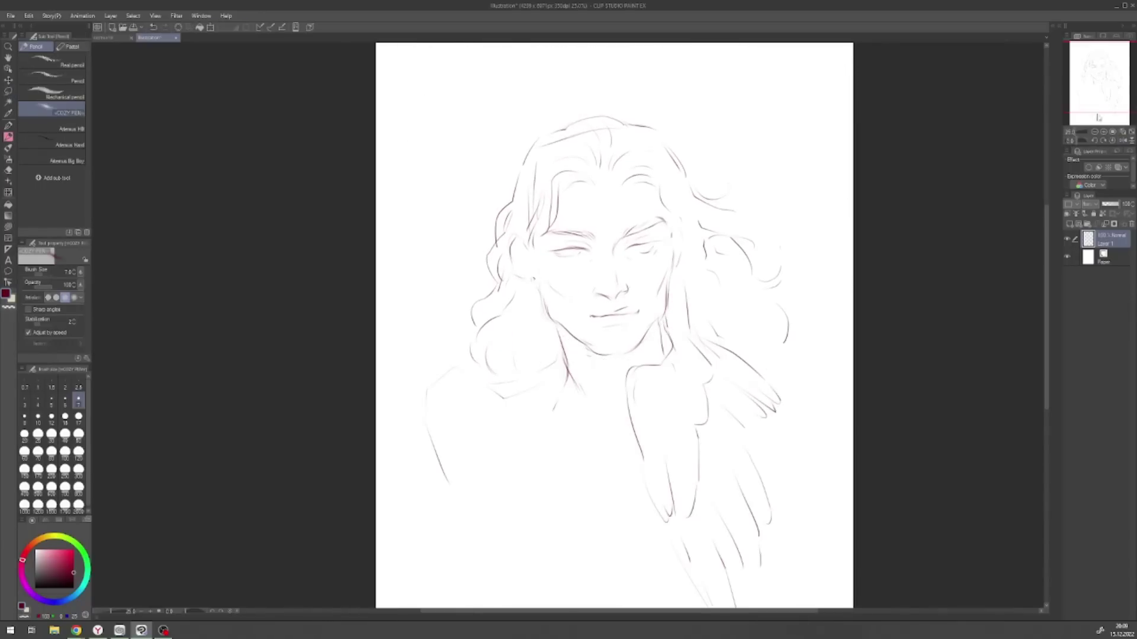
key(e)
drag(545, 115, 500, 172)
key(p)
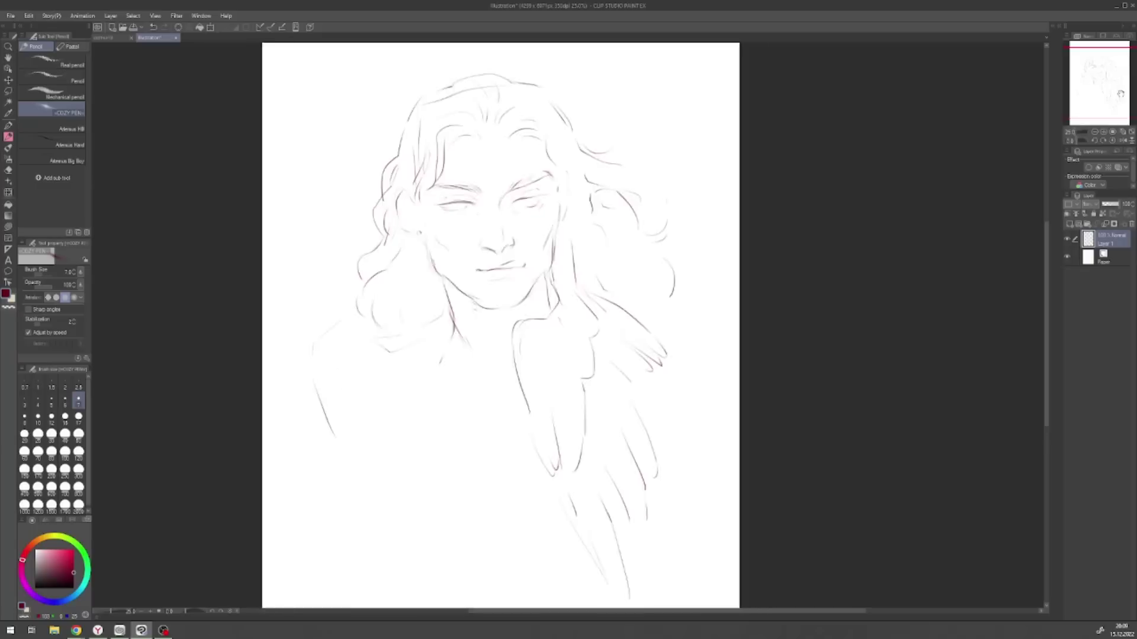
- Widen the canvas on both sides to a roughly square format
key(ctrl+minus)
key(ctrl+alt+c)
drag(659, 329, 808, 328)
key(Return)
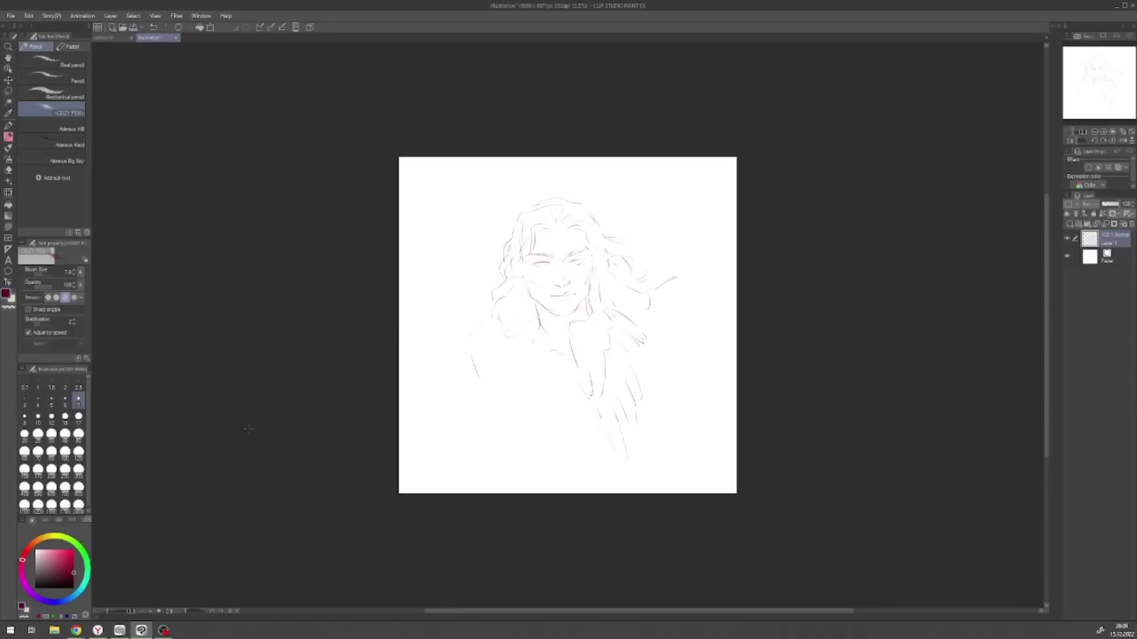
- Sketch a raised wing behind the figure's shoulder and strengthen the outline of the bent forearm
key(ctrl+plus)
drag(734, 260, 754, 271)
drag(805, 252, 782, 328)
drag(822, 282, 791, 353)
drag(556, 355, 588, 444)
drag(579, 441, 604, 492)
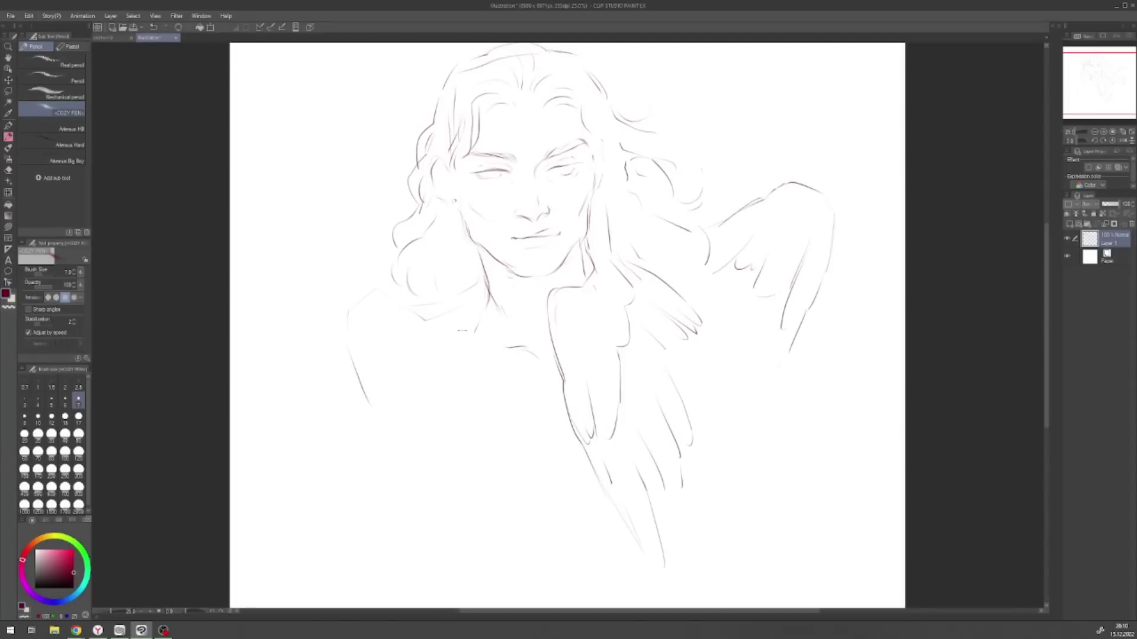
- Sketch the opposite arm as a folded wing with rounded upper feathers and long tapering lower feathers
drag(349, 317, 280, 533)
drag(313, 433, 294, 567)
drag(374, 336, 371, 351)
drag(353, 388, 403, 421)
drag(451, 381, 404, 423)
drag(364, 435, 313, 557)
drag(389, 439, 359, 510)
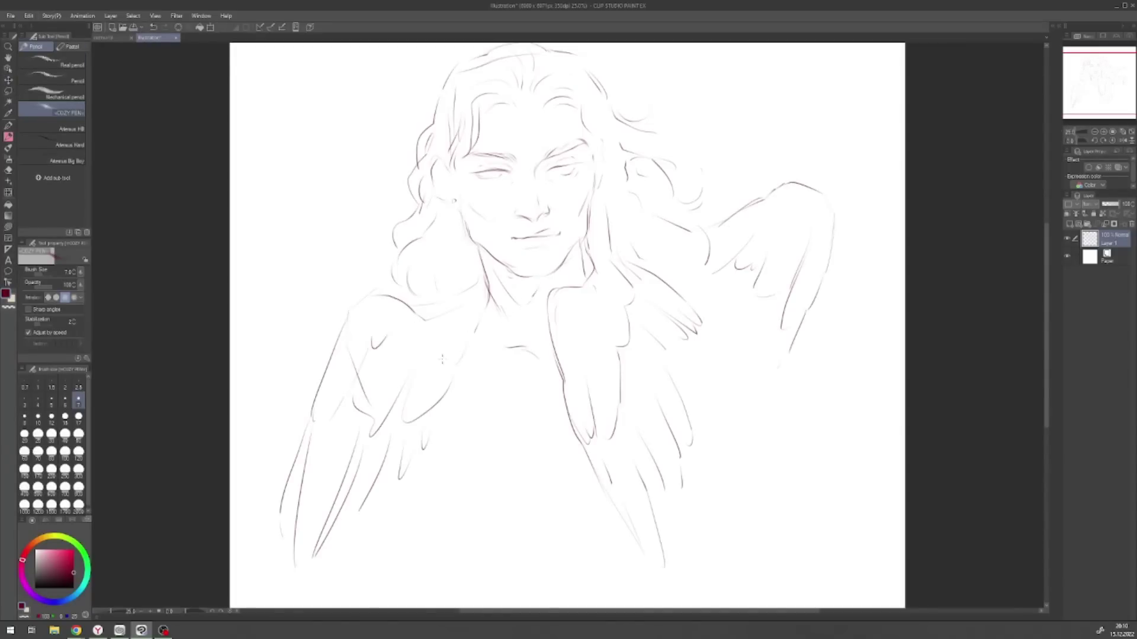
- Sketch a second raised wing behind the hair and refine the loose hair strands and the inner arm line
mouse_move(577, 224)
mouse_down()
mouse_move(479, 223)
mouse_move(505, 243)
mouse_up()
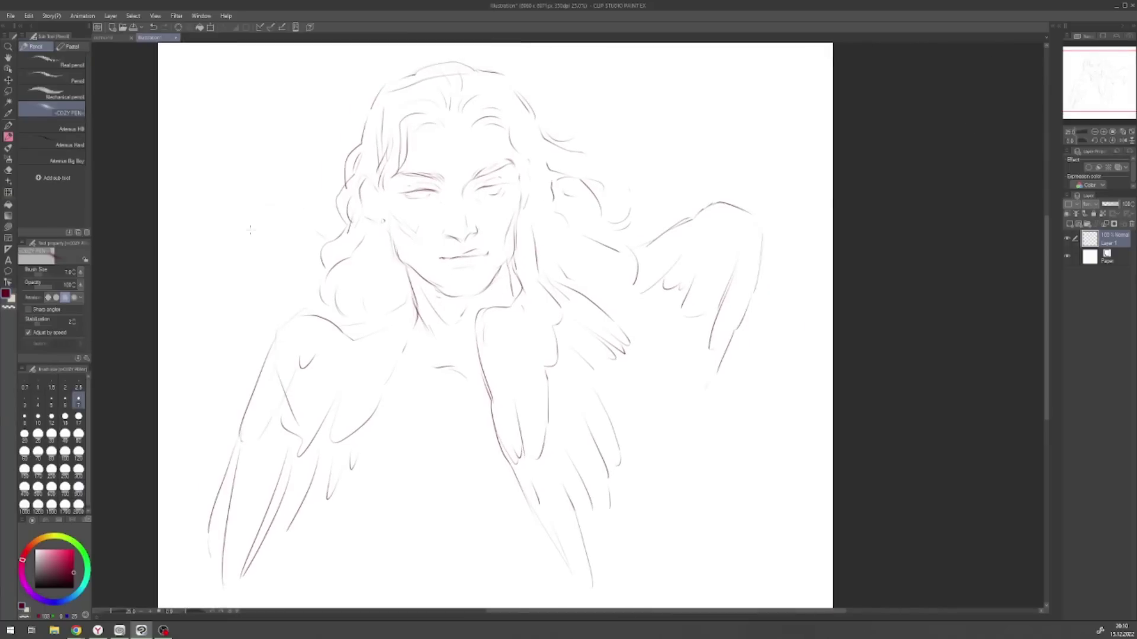
drag(287, 225, 291, 274)
key(ctrl+z)
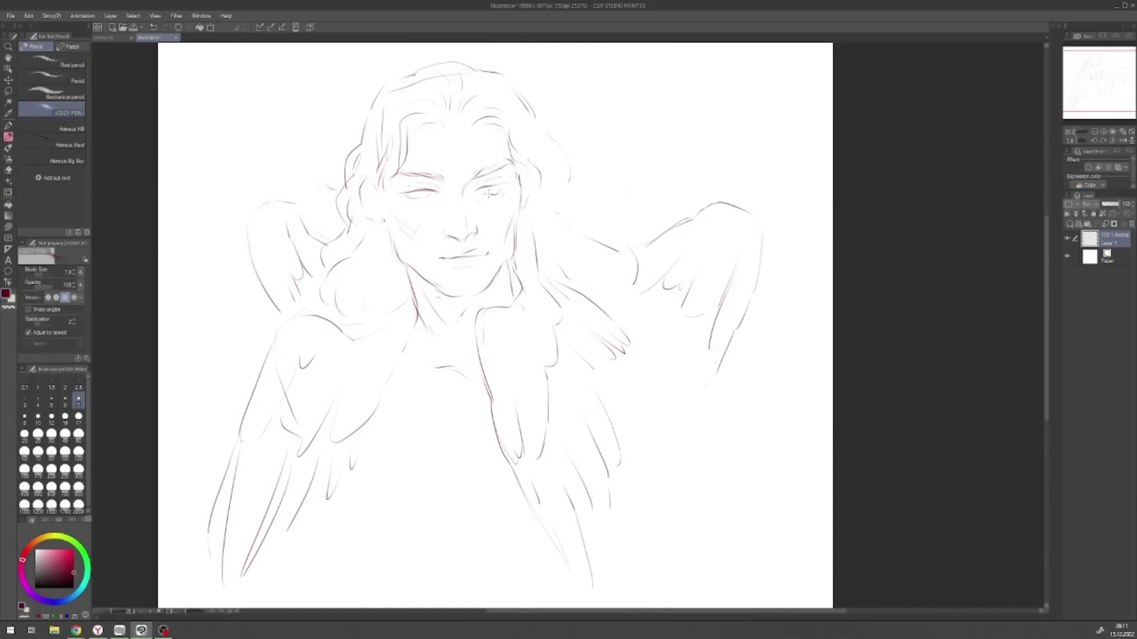
drag(562, 189, 616, 234)
drag(412, 326, 380, 413)
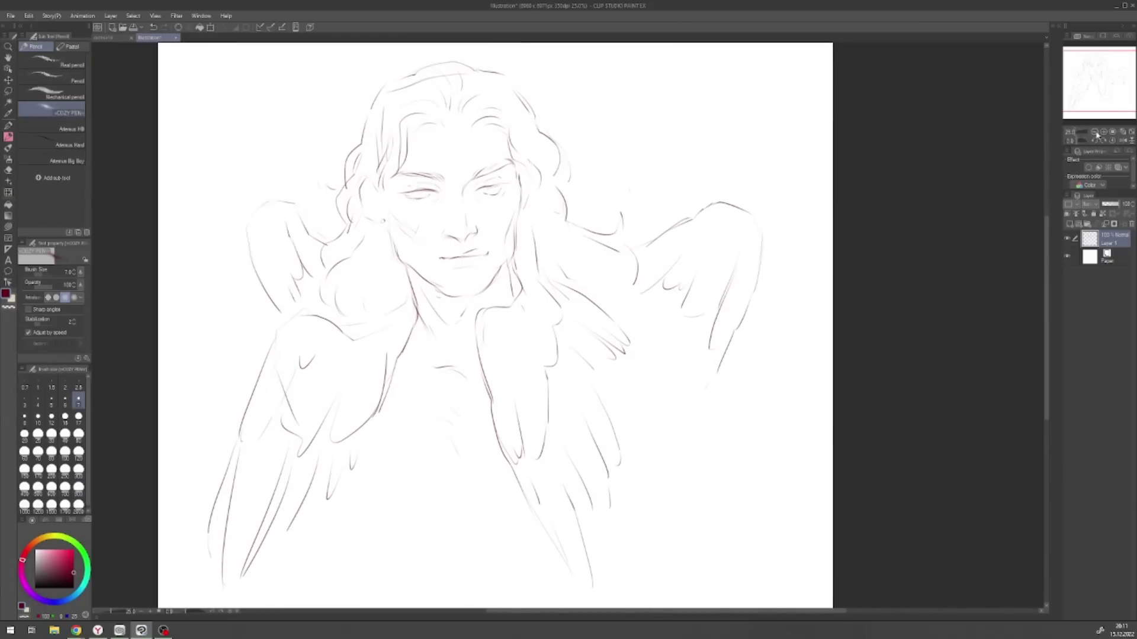
- Sketch the torso and waist lines, the lower wing outlines and a few curved background guide lines
scroll(667, 185, down, 3)
scroll(667, 185, up, 3)
click(9, 140)
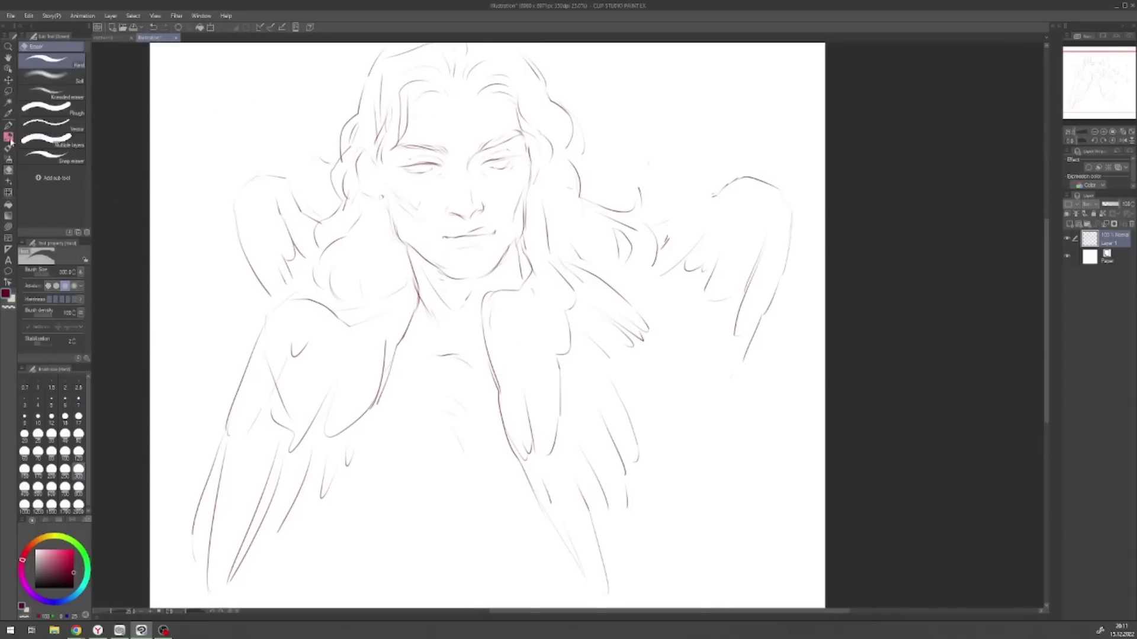
key(p)
scroll(672, 343, down, 2)
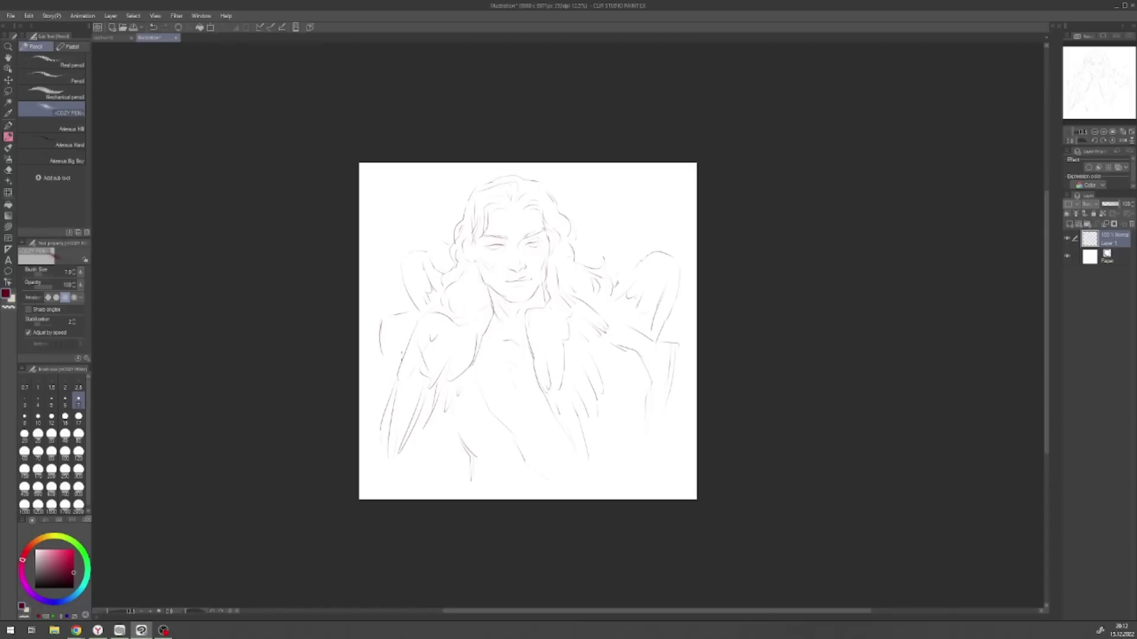
scroll(615, 155, up, 2)
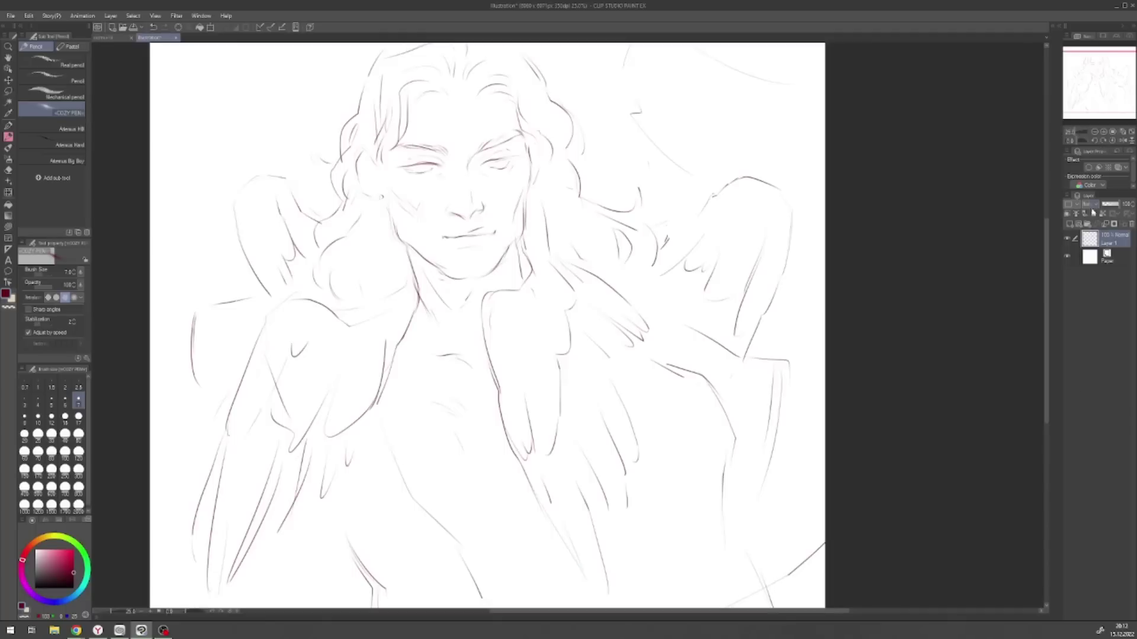
- Set the sketch layer to Multiply and fill a new layer beneath it with muted grey-blue
key(ctrl+shift+n)
key(g)
click(298, 259)
- Block in the figure's silhouette on a new layer with flat muted red, using Lasso fill and the G-pen
key(ctrl+shift+n)
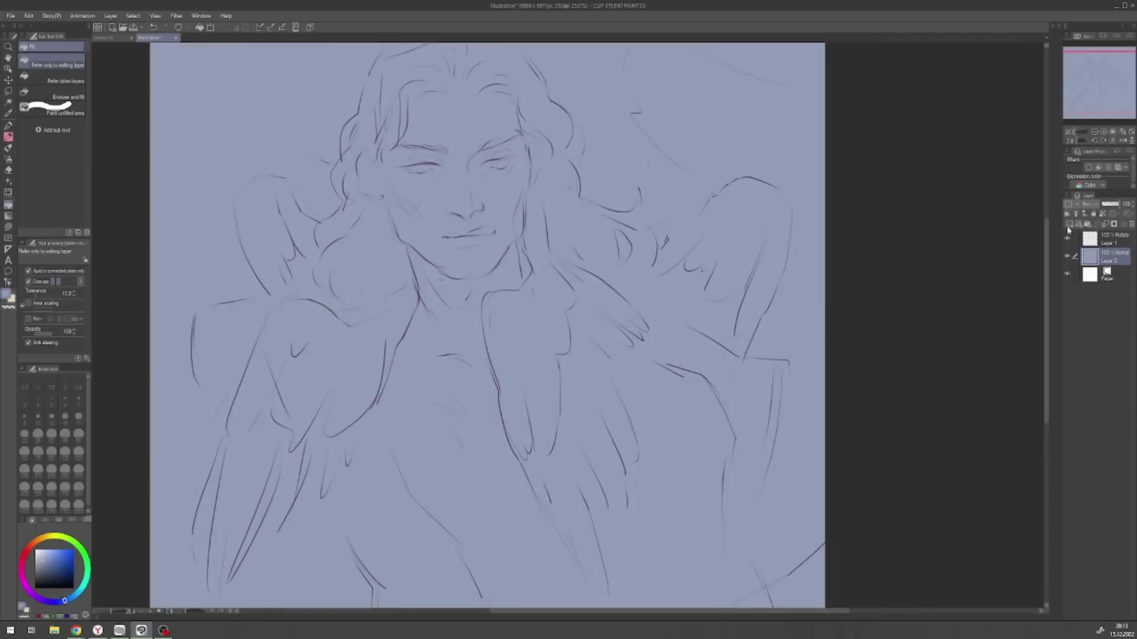
key(u)
key(x)
mouse_move(258, 357)
mouse_down()
mouse_move(249, 389)
mouse_move(610, 509)
mouse_move(565, 165)
mouse_move(323, 320)
mouse_up()
key(p)
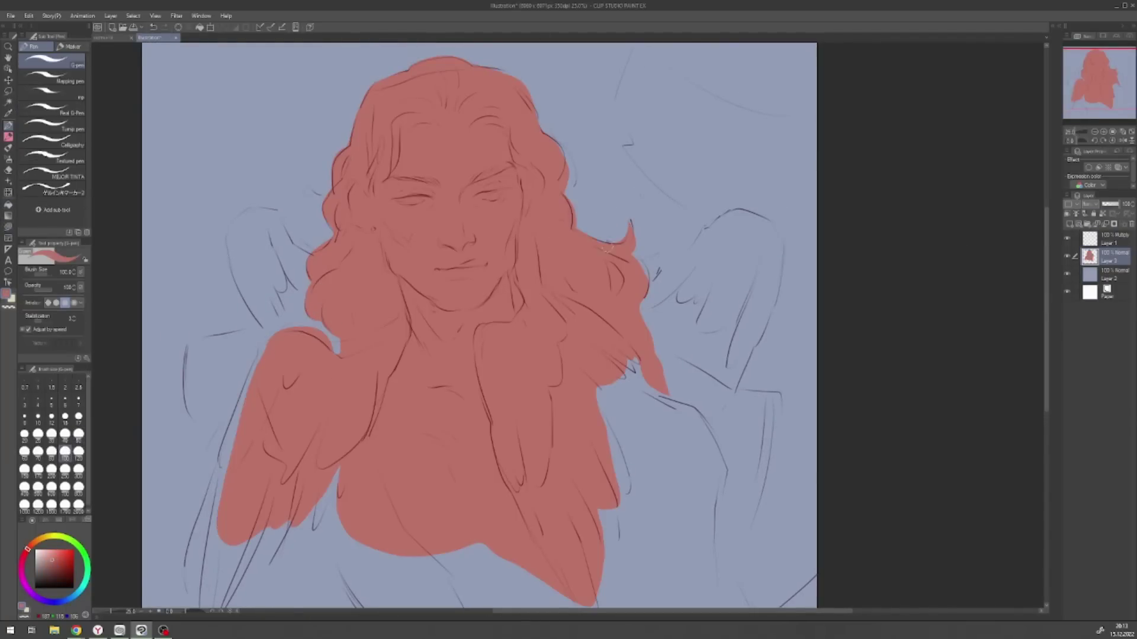
key(ctrl+minus)
key(u)
mouse_move(533, 346)
mouse_down()
mouse_move(622, 347)
mouse_move(748, 497)
mouse_up()
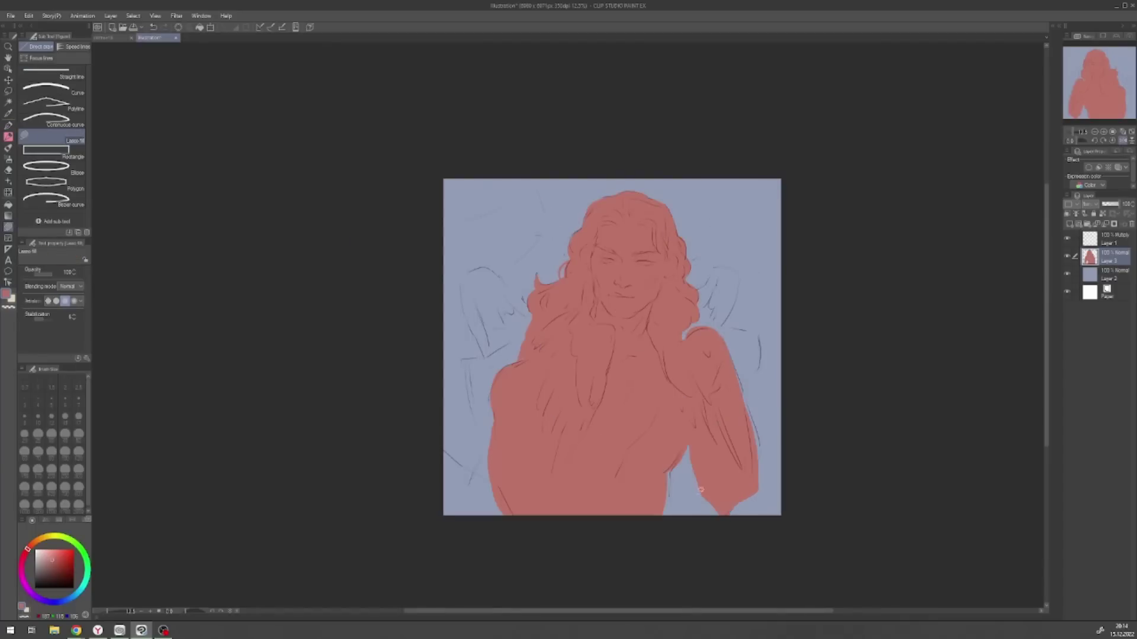
- Transform the sketch and the red silhouette together to adjust the figure's placement
key(k)
key(ctrl+t)
drag(786, 190, 765, 161)
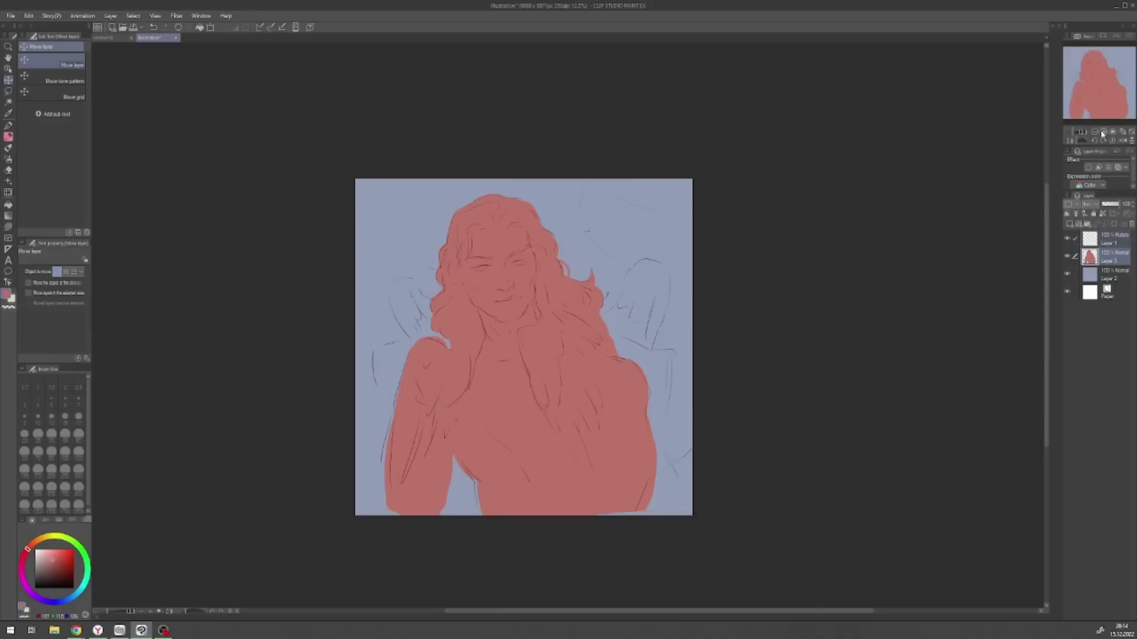
- Airbrush soft light peach skin tones over the face, chest and bare shoulder
key(ctrl+plus)
key(b)
mouse_move(426, 385)
mouse_down()
mouse_move(433, 130)
mouse_move(665, 507)
mouse_move(841, 507)
mouse_up()
key(b)
drag(740, 355, 686, 195)
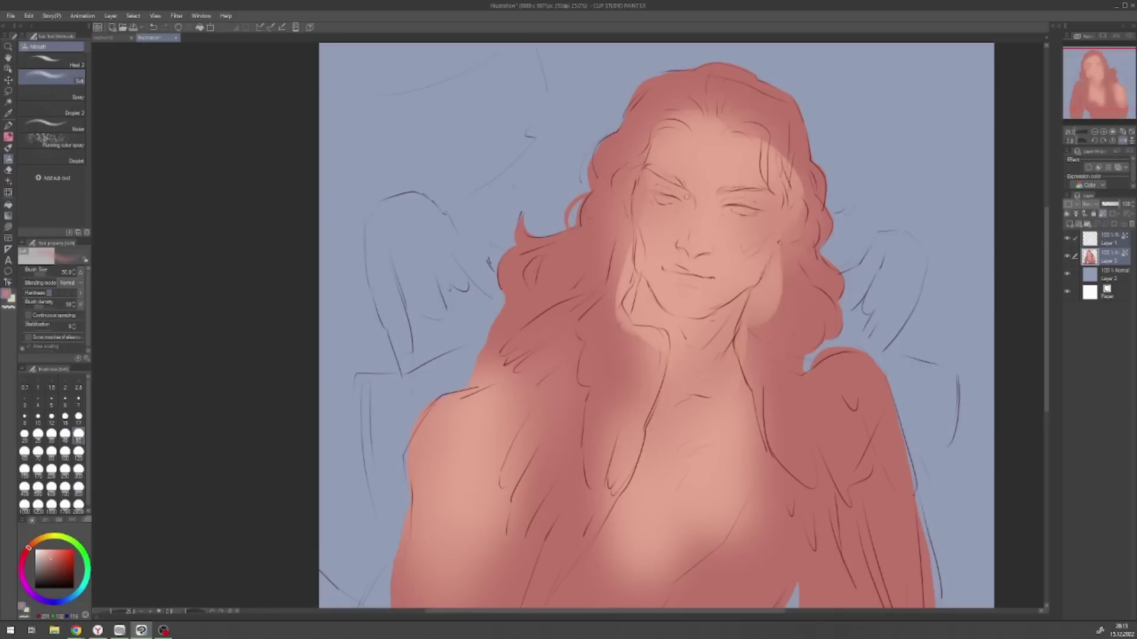
- Paint darker skin shadows on the cheeks, around the nose and under the lower lip with the mixing brush
click(9, 148)
key(])
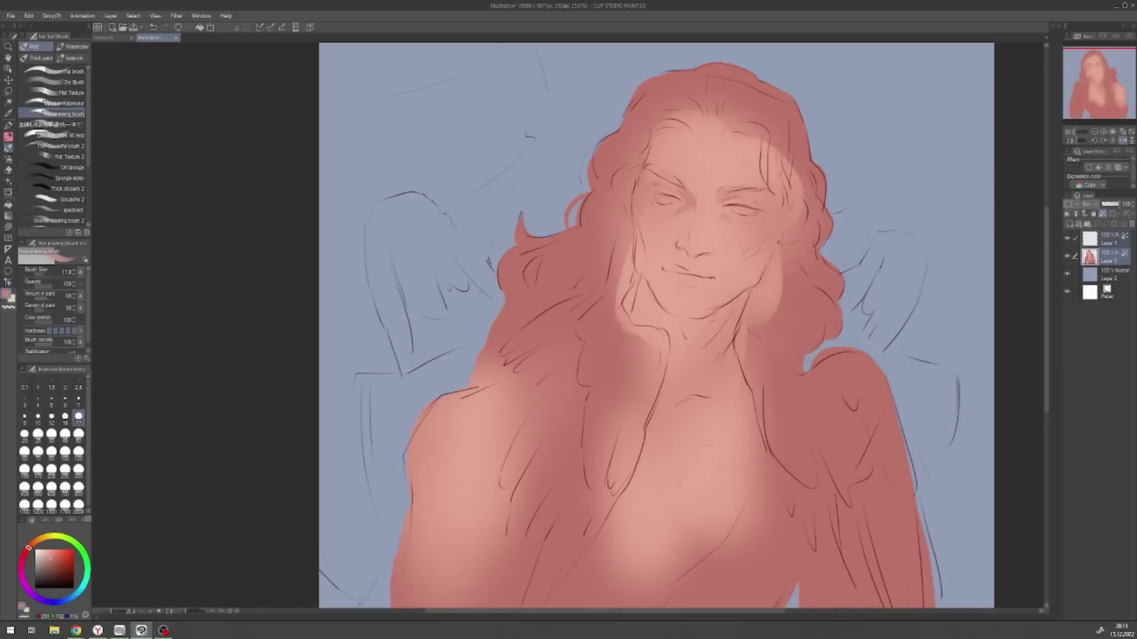
drag(643, 216, 655, 256)
drag(753, 234, 748, 263)
key(bracketleft)
key(bracketleft)
key(bracketleft)
key(bracketleft)
key(bracketleft)
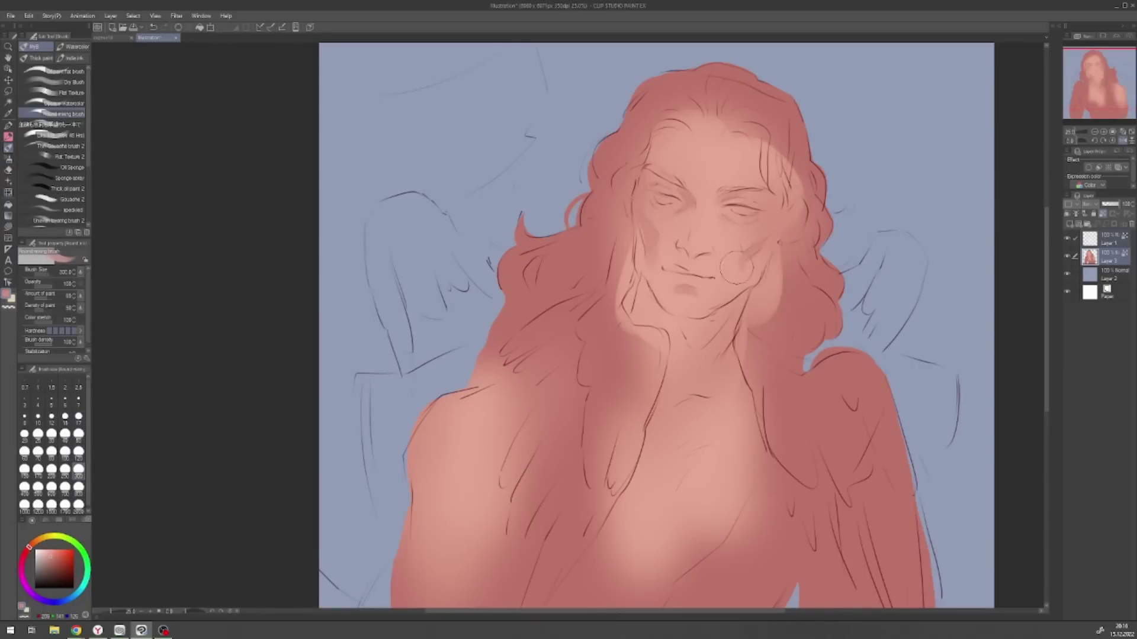
- Shade the neck, the shoulder and the temple beside the hairline with sampled skin tones
drag(359, 337, 181, 337)
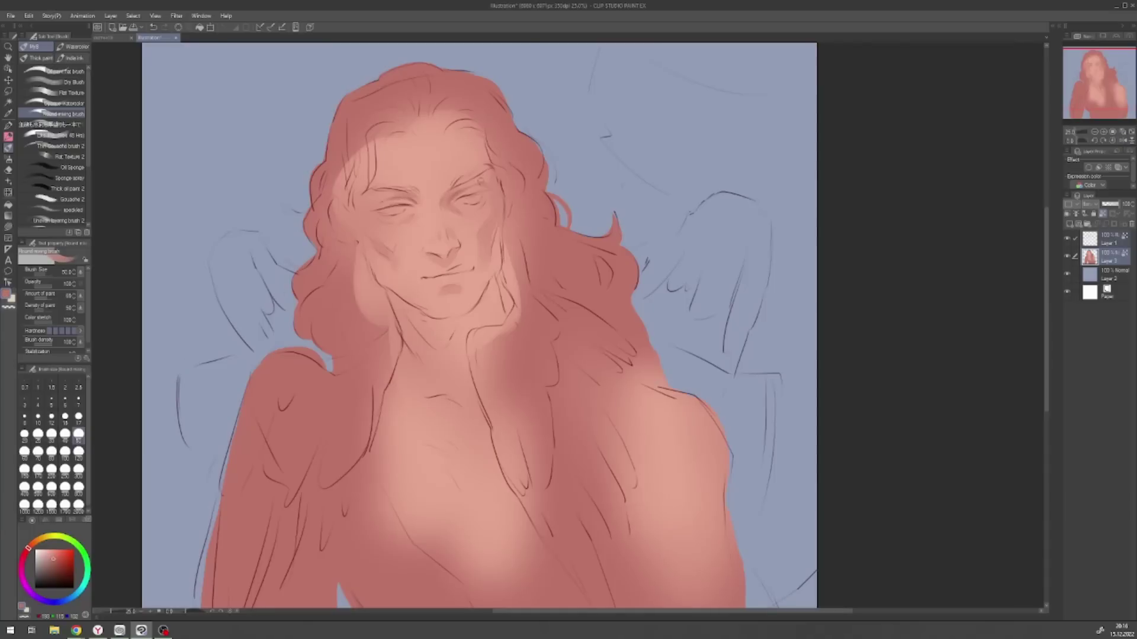
drag(450, 225, 503, 356)
drag(615, 379, 705, 474)
alt+click(651, 432)
drag(376, 142, 385, 180)
key(bracketright)
key(bracketright)
key(bracketright)
key(bracketright)
key(bracketright)
- Paint the lips in a darker red and sample a tone by the eye for the eye shading
alt+click(450, 290)
mouse_move(433, 274)
mouse_down()
mouse_move(465, 269)
mouse_move(465, 285)
mouse_up()
alt+click(481, 185)
key(bracketleft)
key(bracketleft)
key(bracketleft)
key(bracketleft)
key(bracketleft)
- Shade the neck below the chin with a tone sampled from the face, undoing the last stroke
key(bracketright)
key(bracketright)
key(bracketright)
key(bracketright)
key(bracketright)
key(bracketright)
key(bracketright)
key(bracketright)
key(bracketright)
key(bracketright)
alt+click(379, 204)
drag(450, 355, 468, 317)
key(ctrl+z)
- Fill the ear-side half of the hair with flat orange-brown on a new layer using Lasso fill
click(62, 561)
key(ctrl+shift+n)
key(u)
click(53, 140)
drag(320, 260, 332, 349)
mouse_move(330, 204)
mouse_down()
mouse_move(372, 266)
mouse_move(320, 112)
mouse_move(333, 194)
mouse_up()
key(p)
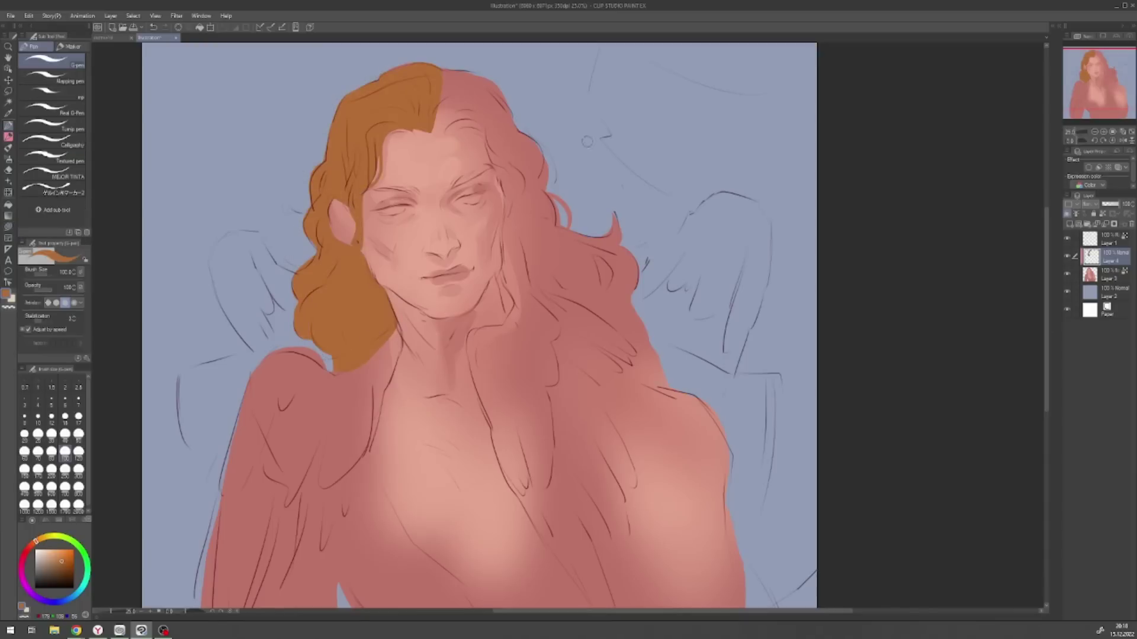
- Lasso-fill the remaining half of the hair with the same orange-brown down to the shoulder
key(b)
key(u)
mouse_move(463, 112)
mouse_down()
mouse_move(638, 314)
mouse_move(432, 118)
mouse_move(462, 105)
mouse_up()
key(b)
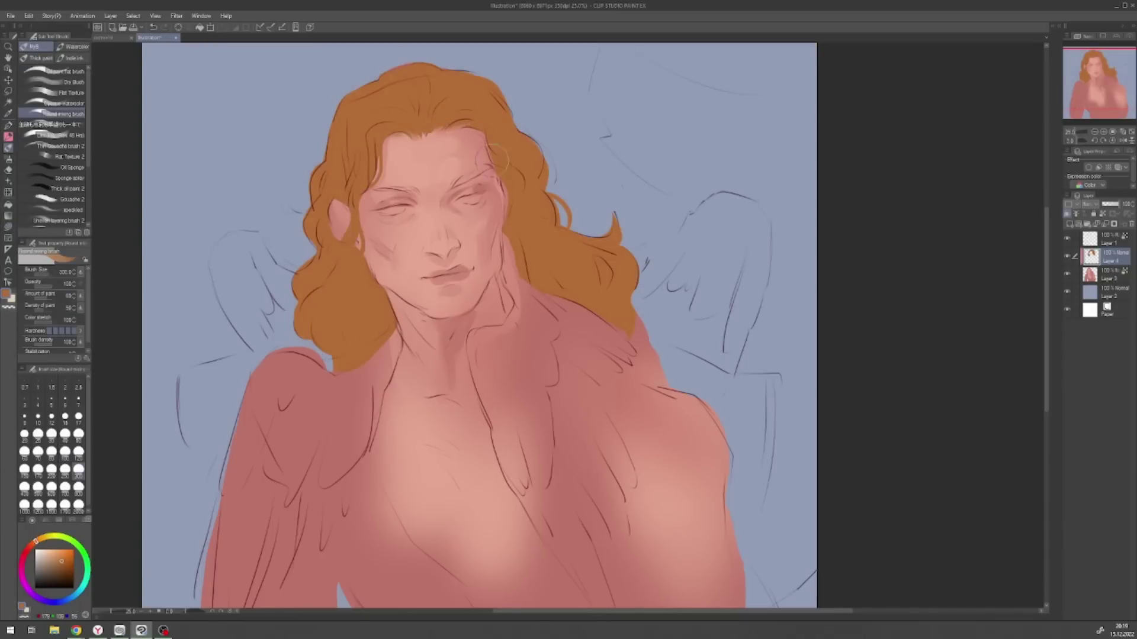
- Draw thin stray curls along the hair's outer edge with the G-pen in colours sampled from the figure
click(8, 125)
ctrl+shift+click(329, 351)
alt+click(329, 351)
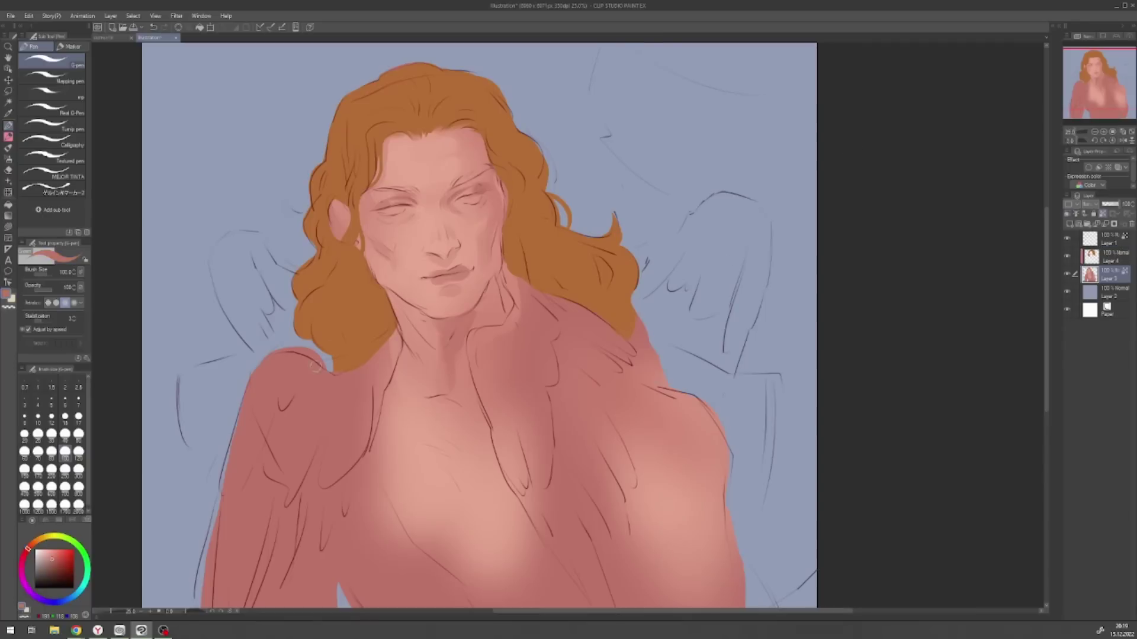
drag(302, 300, 299, 337)
ctrl+shift+click(299, 210)
alt+click(299, 210)
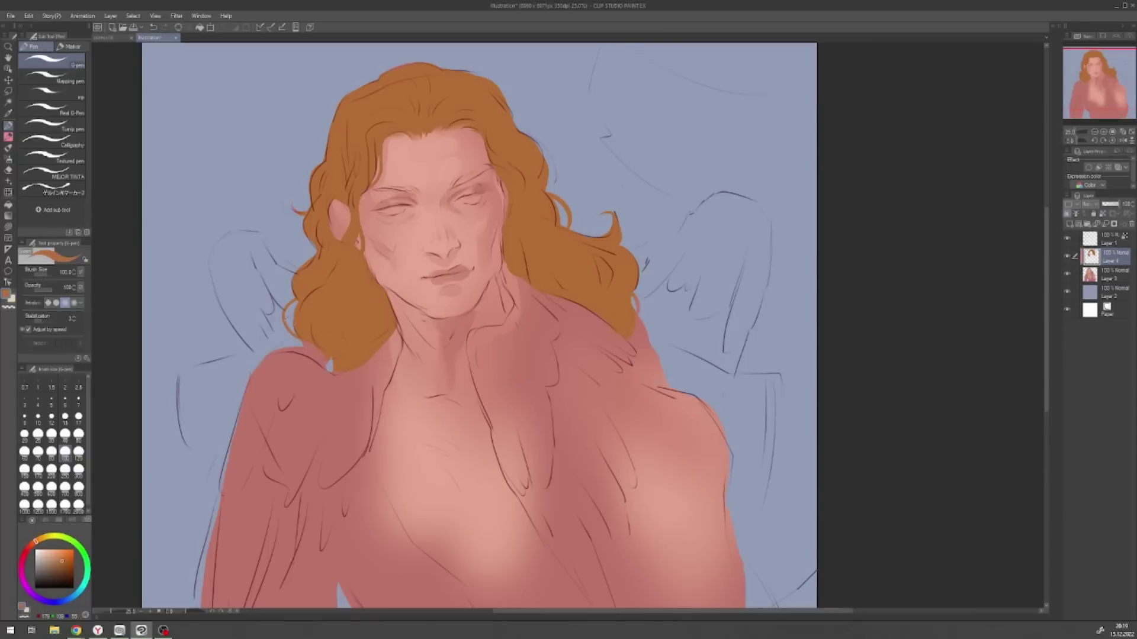
- Airbrush a lighter orange over the crown and lower waves of the hair
key(b)
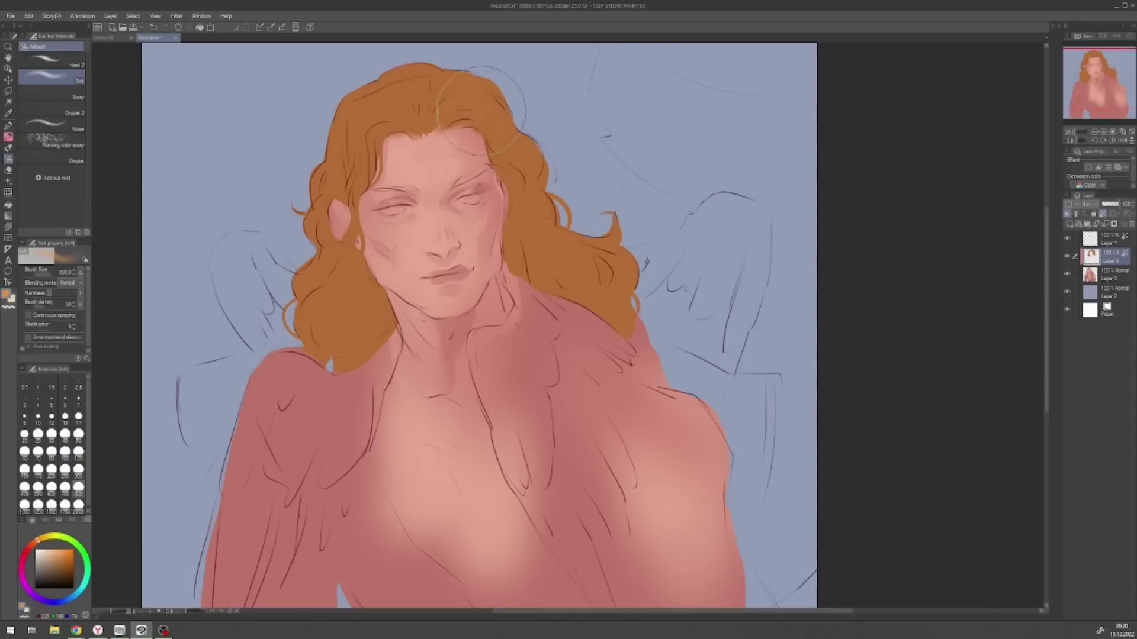
drag(367, 89, 492, 107)
drag(332, 296, 604, 273)
- Paint darker brown strands into the hair at the parting, temple and lower waves with a size 120 brush in sampled colours
key(p)
alt+click(357, 273)
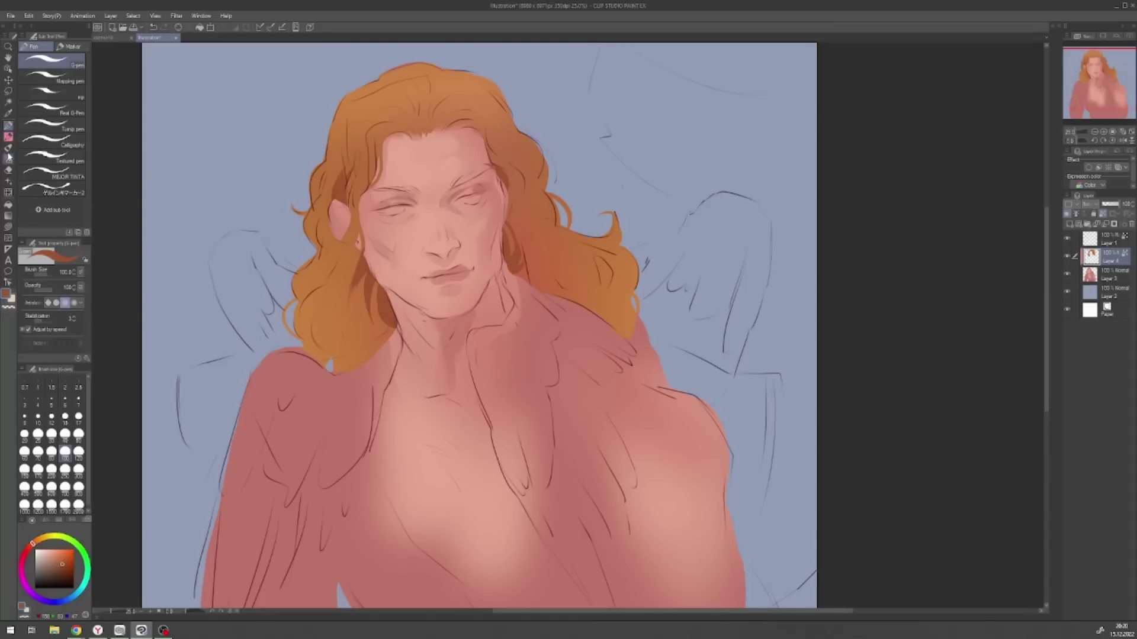
key(b)
key(bracketleft)
key(bracketleft)
key(bracketleft)
key(bracketleft)
key(bracketleft)
alt+click(408, 123)
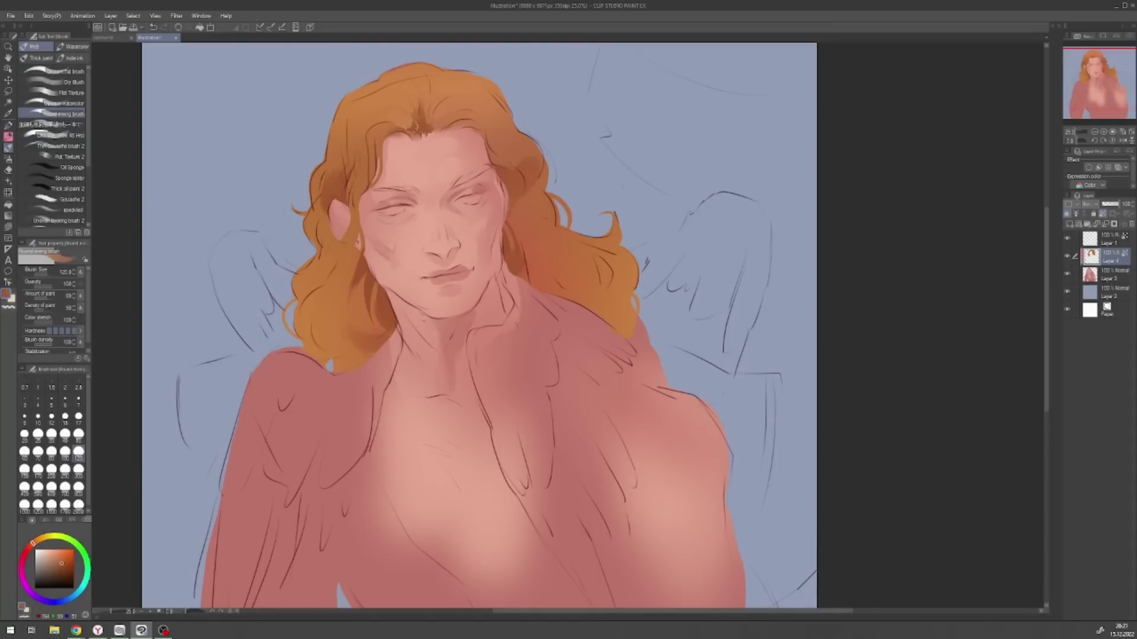
click(340, 281)
click(514, 152)
- Paint both eyebrows on the skin layer in a sampled reddish brown with a size 50 brush
alt+click(527, 148)
key(alt+bracketleft)
key(bracketleft)
key(bracketleft)
key(bracketleft)
key(bracketleft)
key(bracketleft)
drag(373, 189, 488, 166)
alt+click(481, 170)
drag(368, 193, 377, 187)
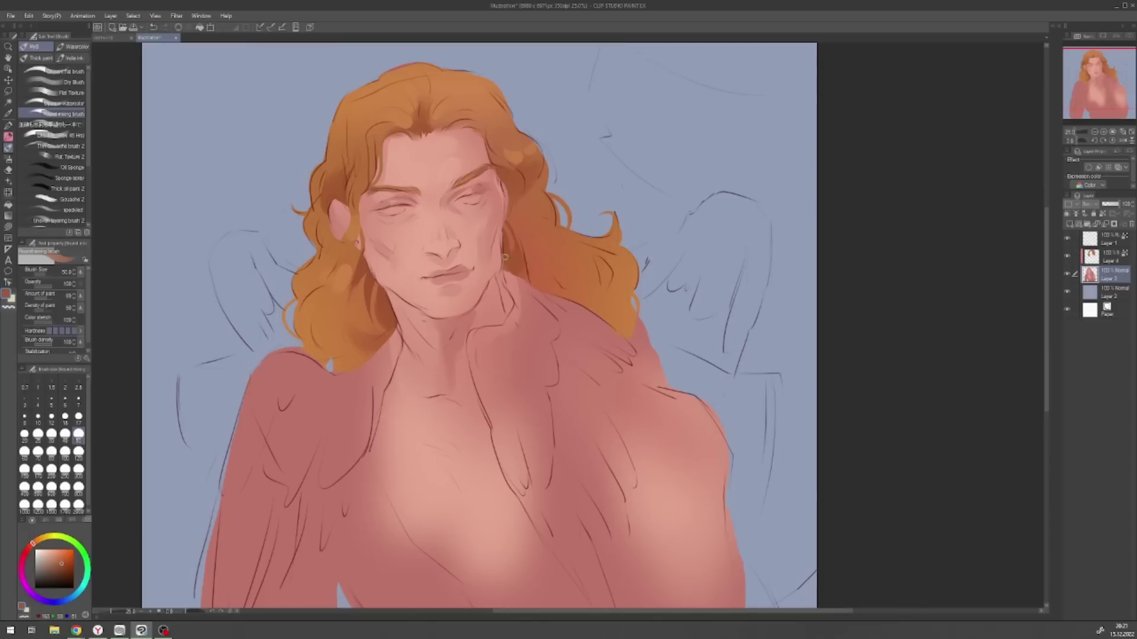
- Add reddish-orange strokes to the crown and lower curls on the hair layer with a size 120 brush
alt+click(430, 90)
key(alt+bracketright)
key(bracketright)
key(bracketright)
key(bracketright)
key(bracketright)
key(bracketright)
click(429, 90)
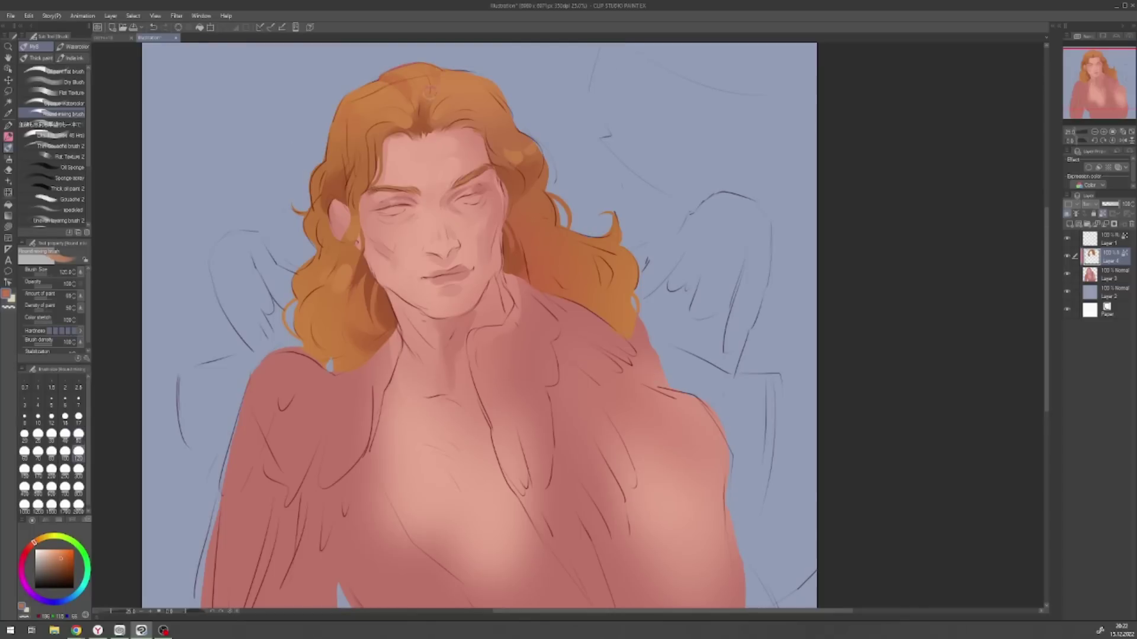
alt+click(543, 278)
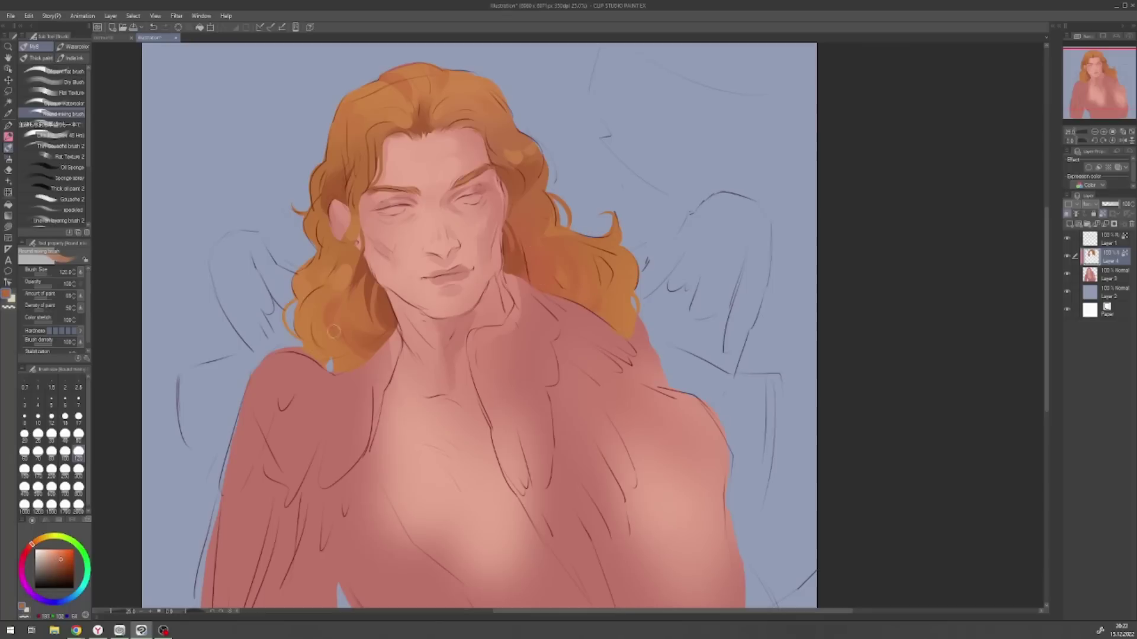
- Touch up the skin with a smaller brush and draw loose hair strands beside the temple in a sampled hair colour
key(alt+bracketleft)
key(bracketleft)
key(bracketleft)
key(bracketleft)
key(bracketleft)
key(bracketleft)
alt+click(512, 189)
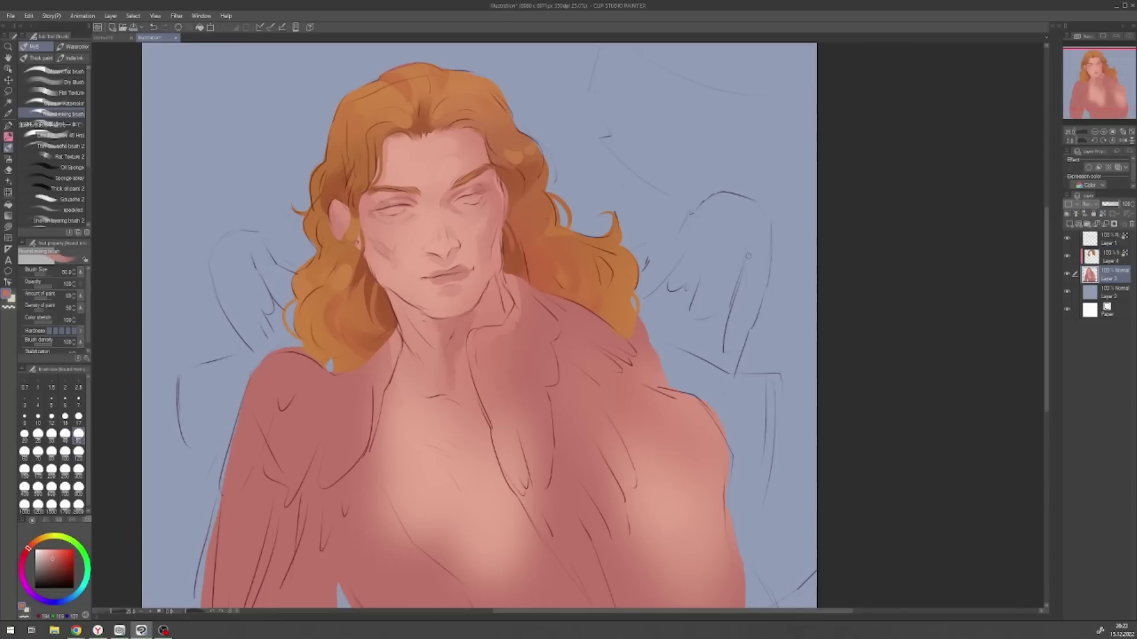
key(alt+bracketright)
alt+click(362, 220)
key(p)
mouse_move(363, 192)
mouse_down()
mouse_move(368, 243)
mouse_move(400, 223)
mouse_up()
- Paint golden-brown irises into both eyes on the skin layer
key(alt+bracketleft)
key(b)
scroll(405, 181, up, 1)
drag(479, 207, 505, 207)
key(bracketleft)
key(bracketleft)
key(bracketleft)
key(bracketleft)
alt+click(379, 195)
drag(382, 221, 395, 222)
- Add white accents to the eyes and refine the lids with sampled skin tones
key(bracketleft)
key(bracketleft)
key(x)
click(490, 207)
key(p)
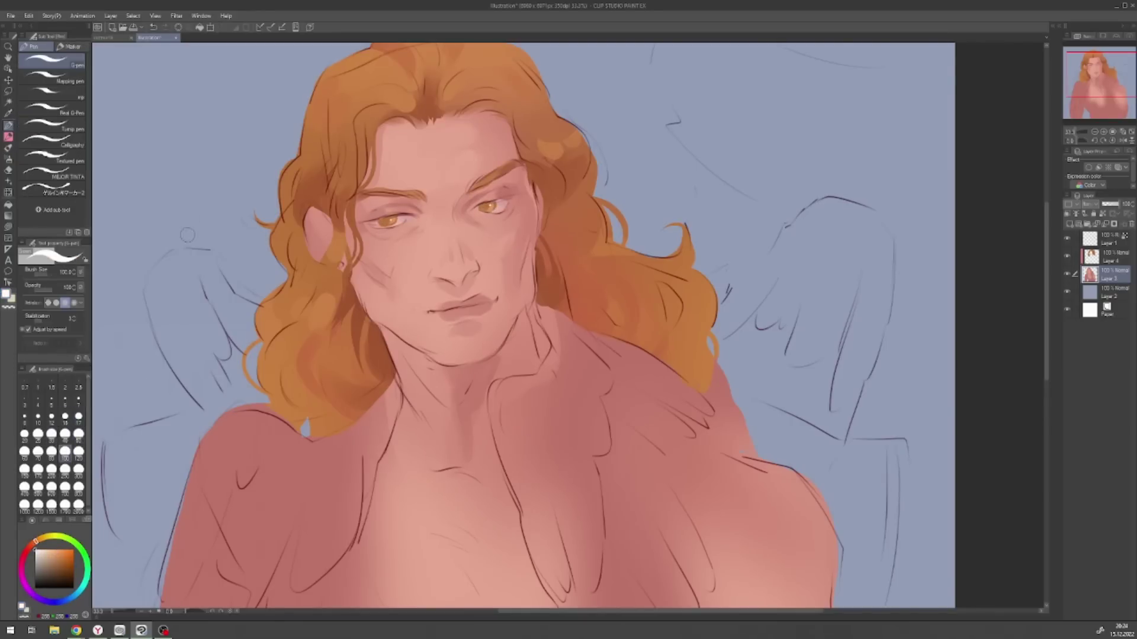
key(b)
key(x)
drag(187, 235, 229, 283)
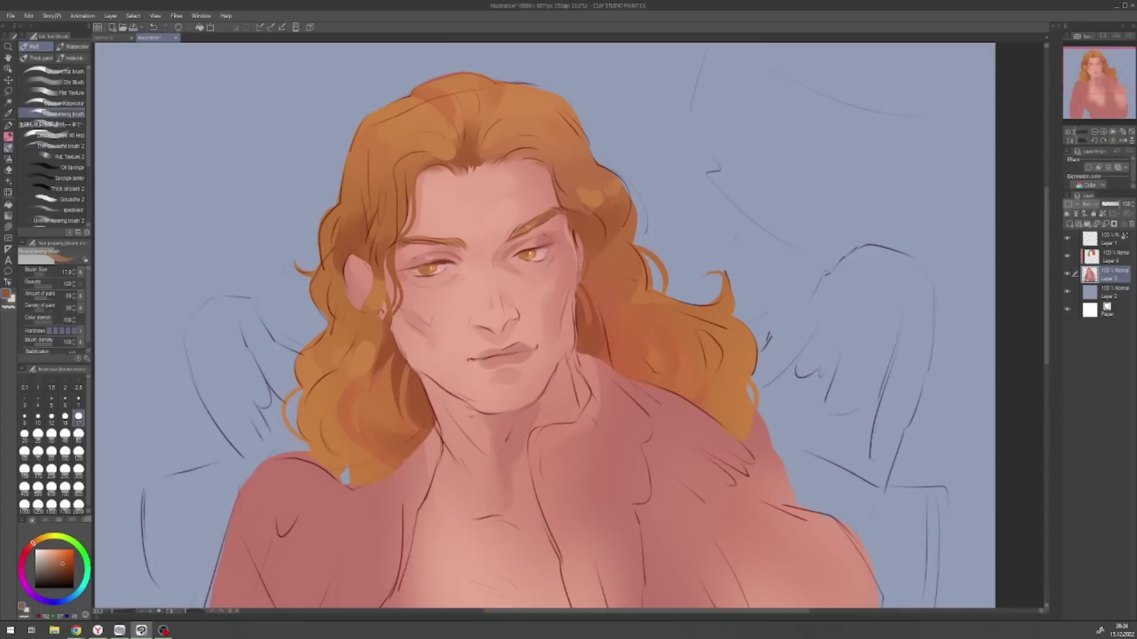
alt+click(403, 288)
alt+click(447, 270)
- Mirror the canvas view and adjust the figure's shapes with Liquify
key(ctrl+minus)
key(h)
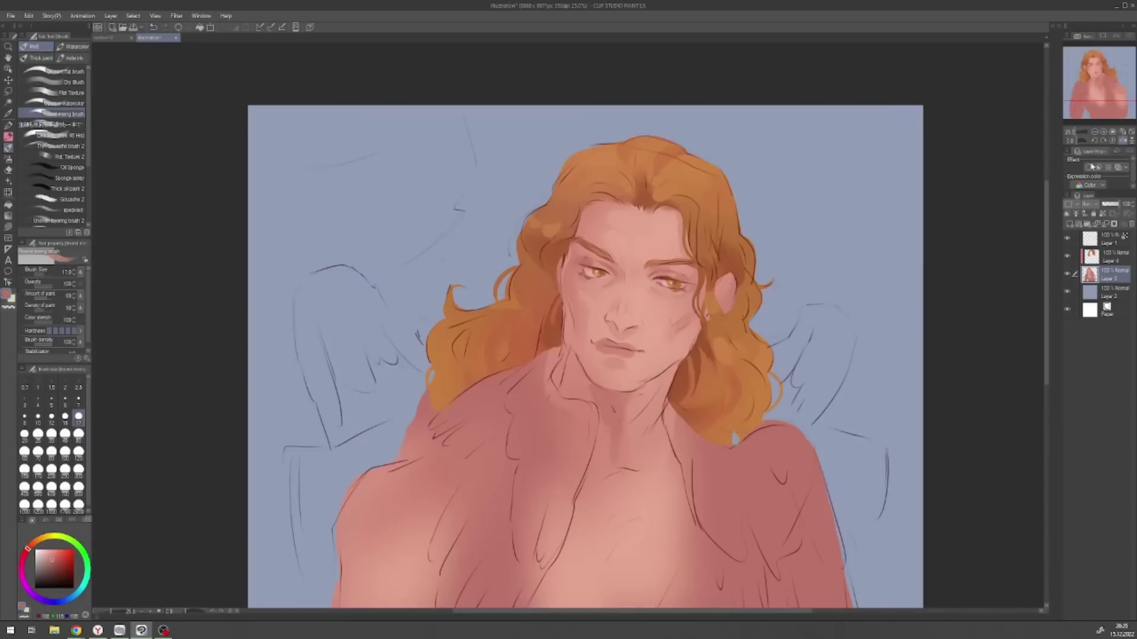
key(j)
key(alt+bracketleft)
key(b)
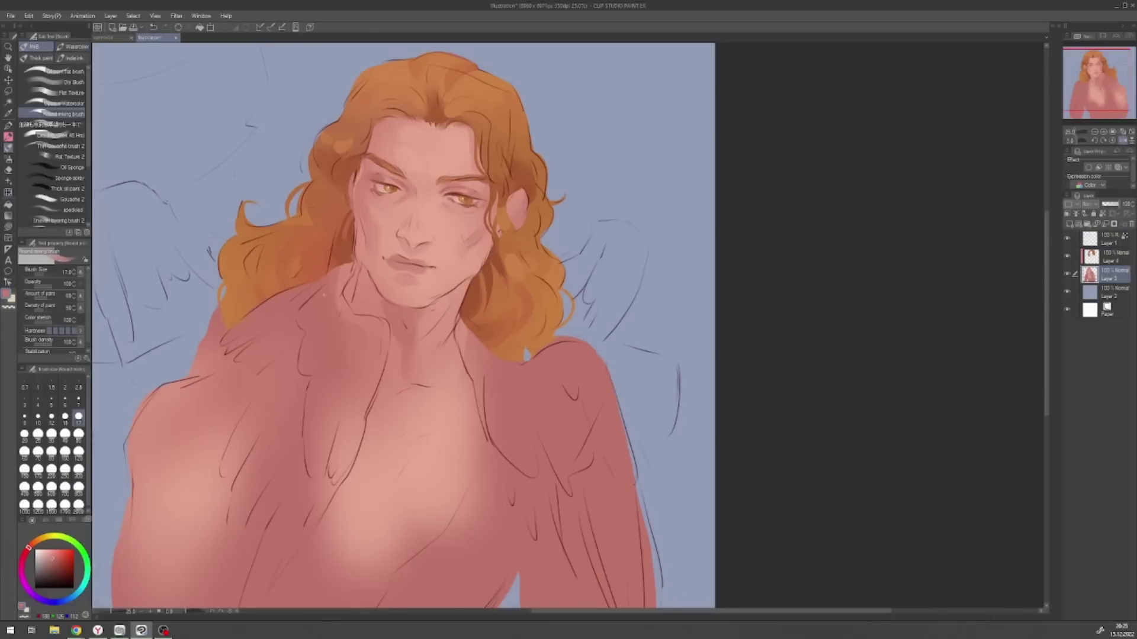
- Lasso-fill both front wings over the shoulders with flat pale yellow on a new layer beneath the hair
key(alt+bracketleft)
key(ctrl+shift+n)
key(u)
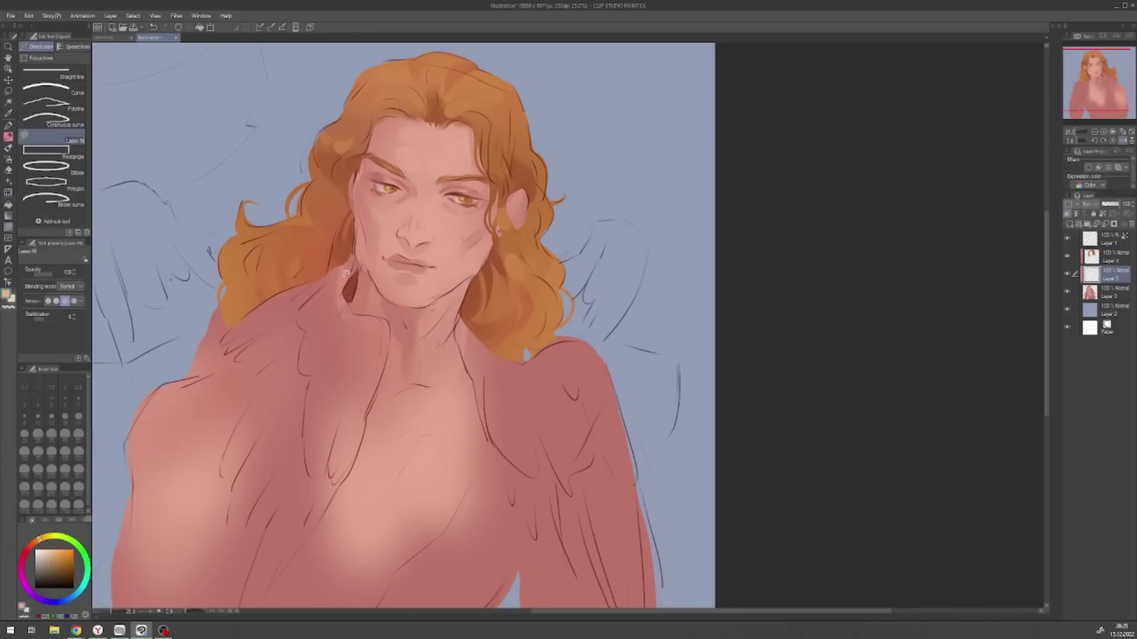
scroll(402, 325, down, 1)
drag(355, 240, 388, 313)
key(h)
scroll(414, 296, down, 3)
mouse_move(426, 237)
mouse_down()
mouse_move(391, 527)
mouse_move(533, 225)
mouse_up()
key(h)
scroll(623, 261, up, 3)
- Lasso-fill the four back wings with flat orange-brown on a new layer behind the body
key(alt+bracketleft)
key(alt+bracketleft)
key(ctrl+shift+n)
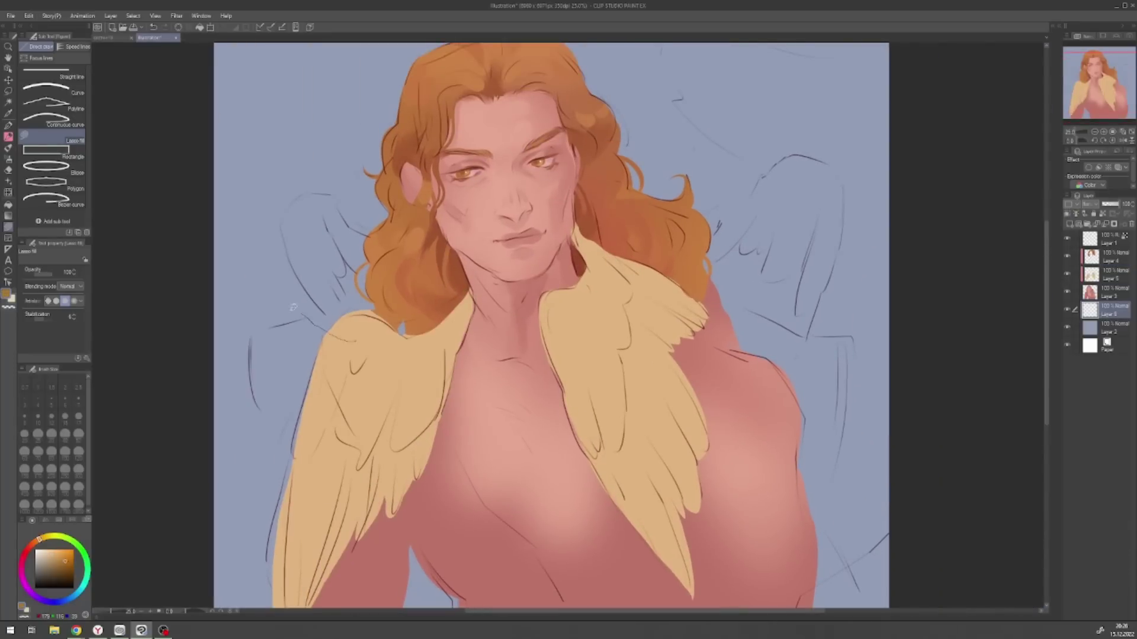
drag(323, 314, 290, 464)
drag(326, 177, 355, 308)
drag(710, 237, 859, 503)
scroll(752, 315, down, 1)
drag(763, 332, 847, 492)
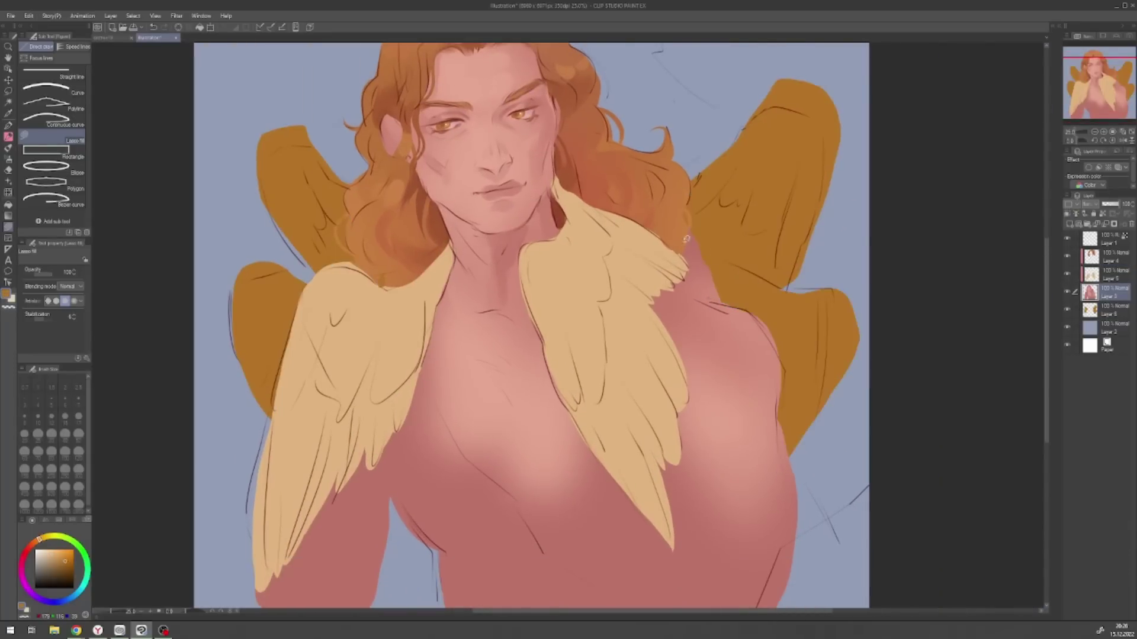
- Extend the hair ends behind the shoulder with a reddish-orange lasso fill on the hair layer
key(alt+bracketright)
key(alt+bracketright)
key(alt+bracketright)
drag(740, 296, 700, 296)
scroll(681, 248, down, 2)
- Airbrush ochre over the tops of the front wings and paler yellow onto the bases of the upper back wings
key(alt+bracketleft)
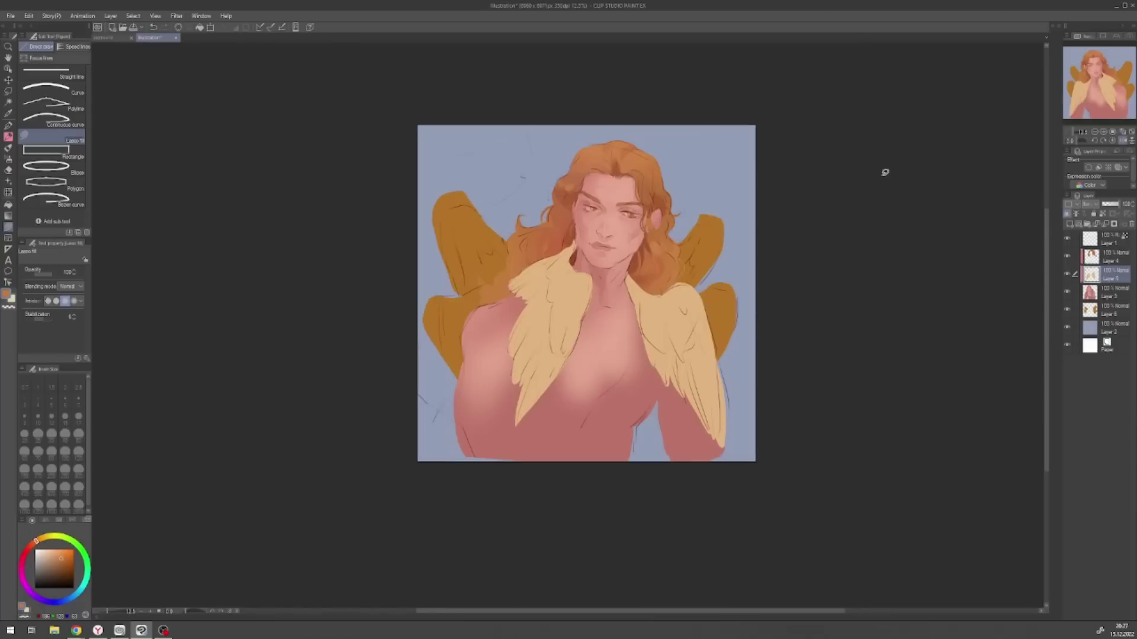
key(b)
key(alt+bracketleft)
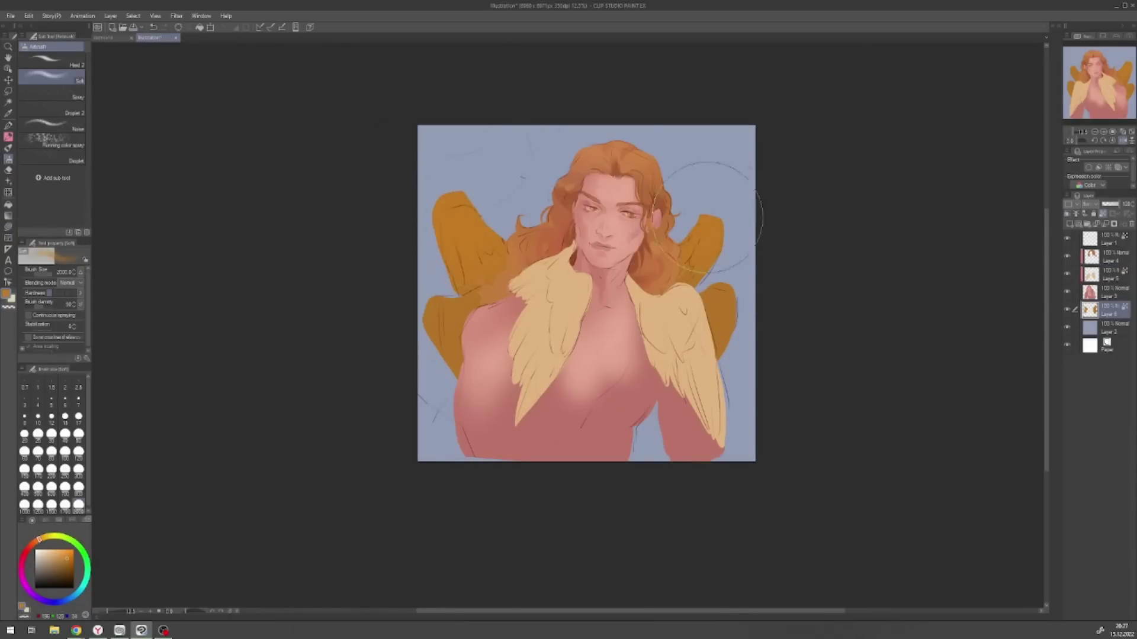
key(alt+bracketright)
drag(550, 254, 533, 456)
drag(675, 278, 693, 414)
key(alt+bracketleft)
key(ctrl+plus)
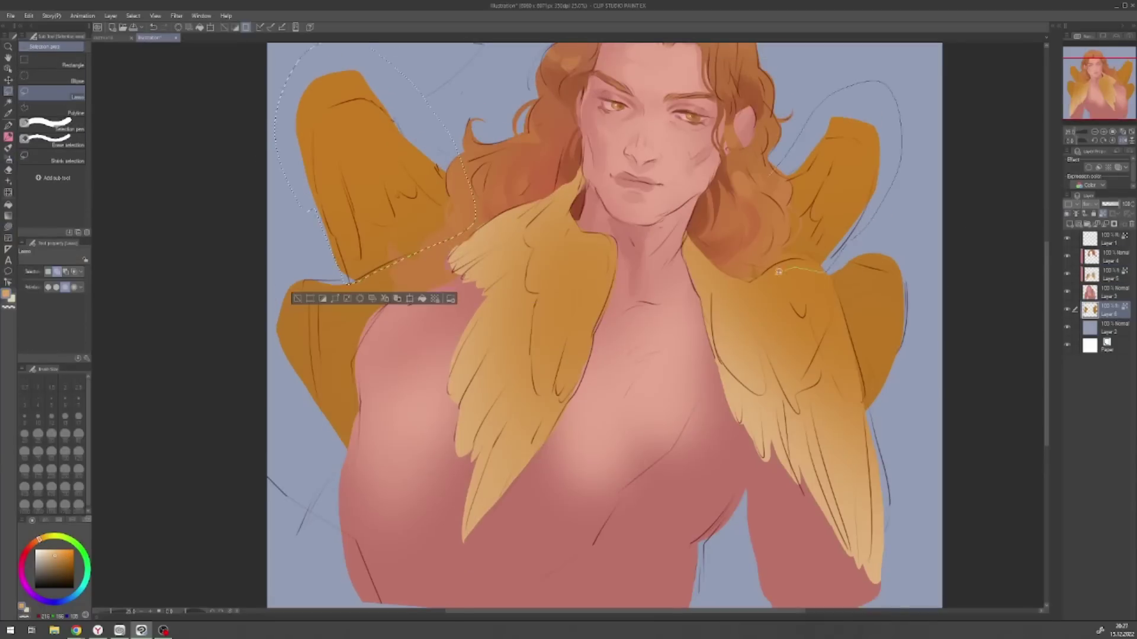
- Group the sketch and figure colour layers into a folder and duplicate that folder
shift+click(1111, 245)
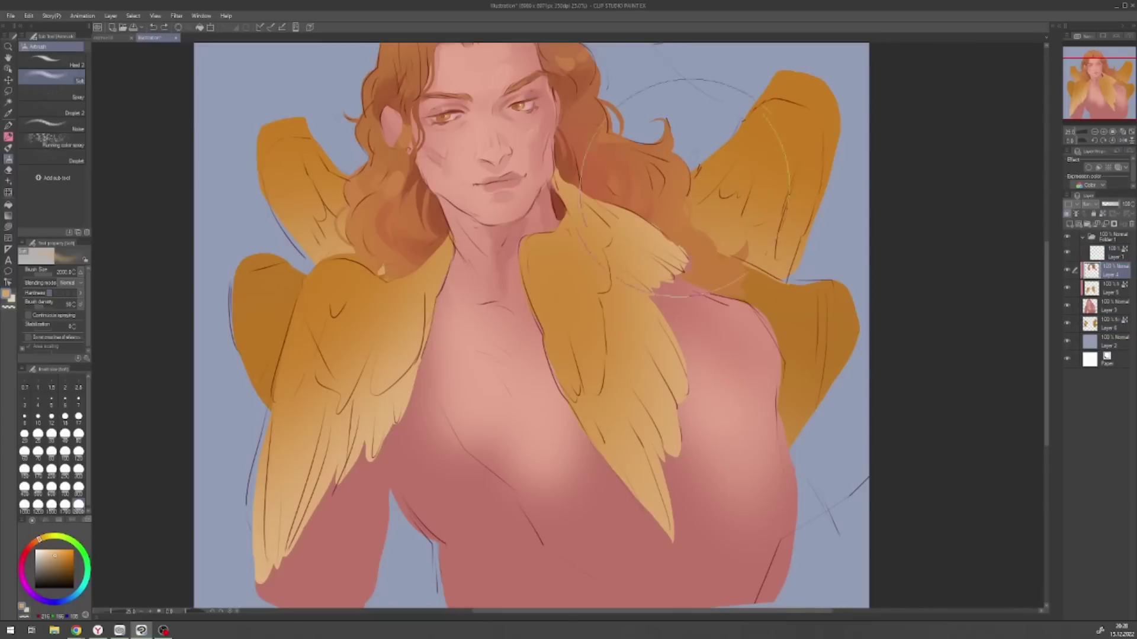
key(ctrl+g)
key(ctrl+minus)
key(ctrl+c)
key(ctrl+v)
- Merge the copied colour layers into one layer and arrange it above the sketch layer in the copied folder
key(ctrl+e)
key(ctrl+e)
key(ctrl+e)
drag(1111, 254, 1111, 276)
key(ctrl+plus)
key(ctrl+plus)
key(ctrl+plus)
click(1111, 255)
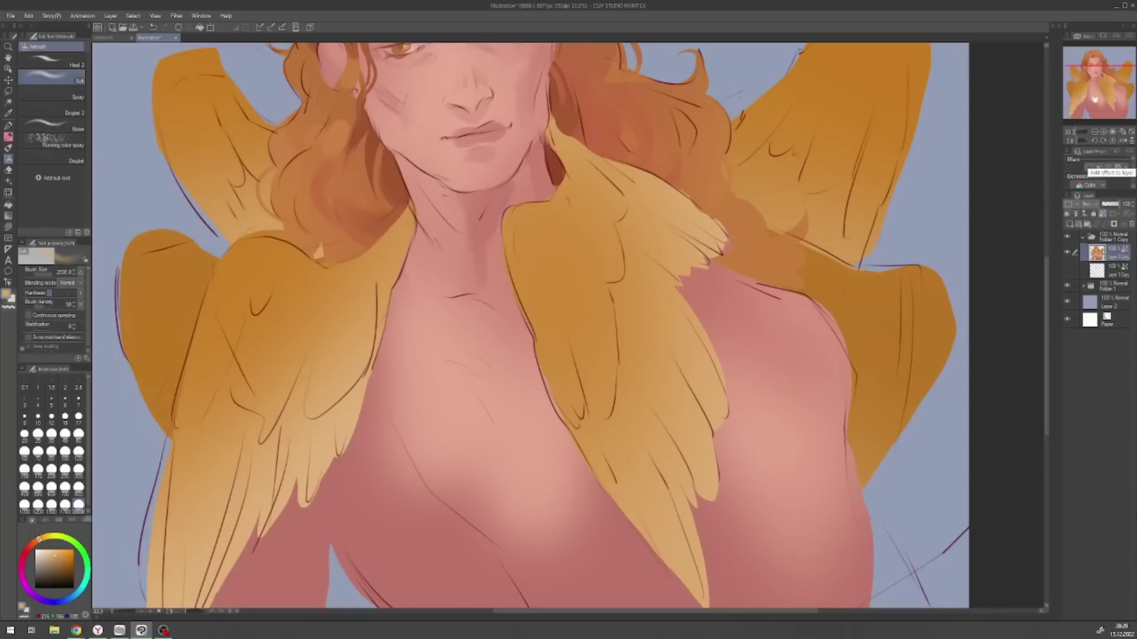
- Copy the ear-side eye with a lasso selection, paste it on a new layer, and adjust it with Transform and Liquify
key(b)
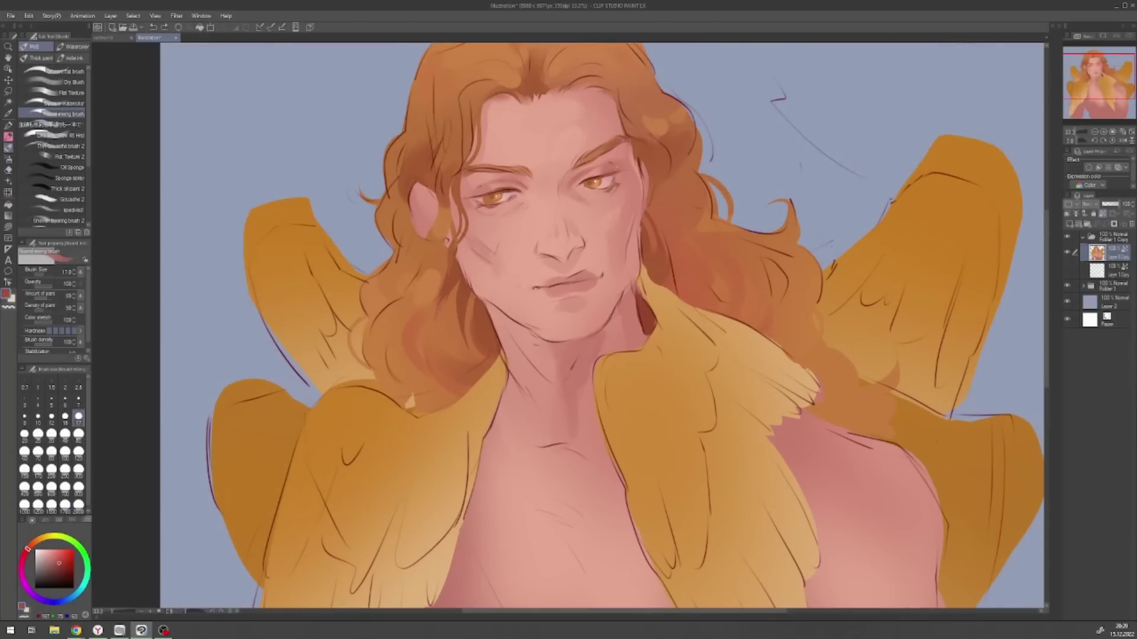
key(m)
drag(465, 173, 468, 224)
key(ctrl+c)
key(ctrl+v)
key(ctrl+t)
key(Return)
key(j)
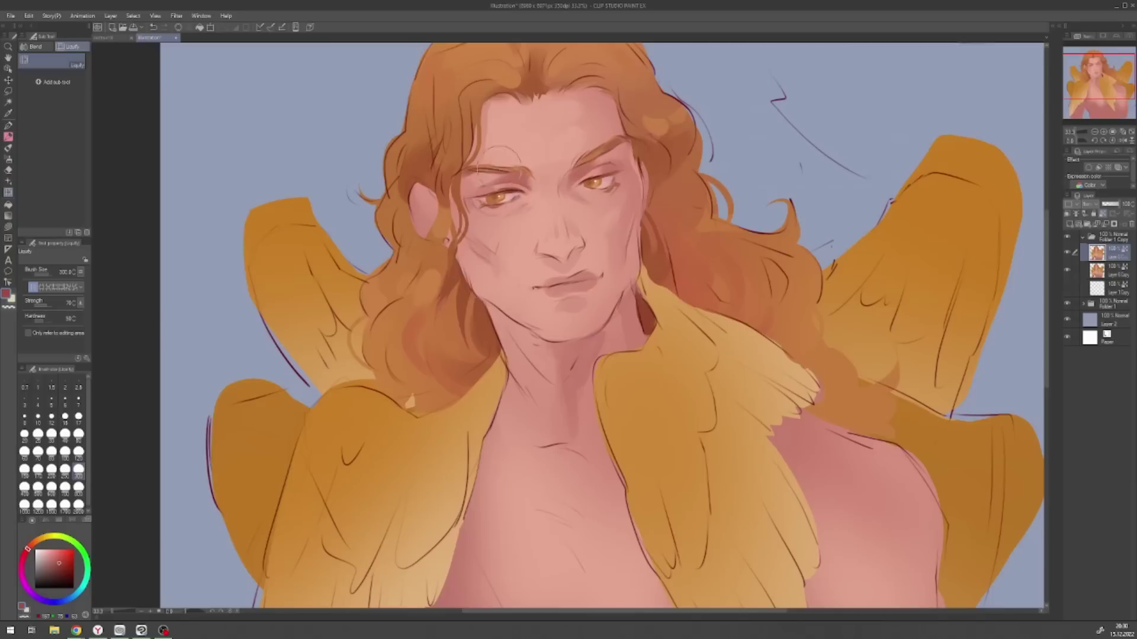
- Shade the cheek hollow and eye sockets with darker sampled pinks, varying the brush size up to 120
key(b)
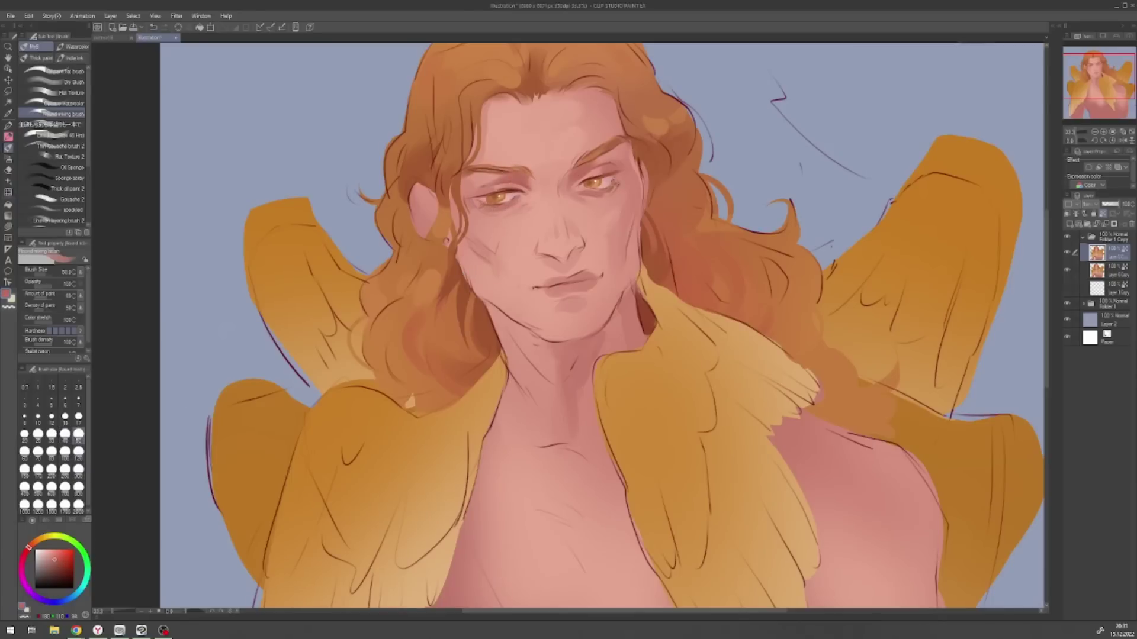
key(bracketright)
key(bracketright)
key(bracketright)
key(bracketright)
key(bracketright)
alt+click(462, 189)
key(bracketleft)
key(bracketleft)
key(bracketleft)
key(bracketleft)
key(bracketleft)
alt+click(452, 217)
key(bracketright)
key(bracketright)
key(bracketright)
key(bracketright)
key(bracketright)
key(bracketright)
key(bracketright)
key(bracketright)
key(bracketright)
key(bracketright)
alt+click(498, 169)
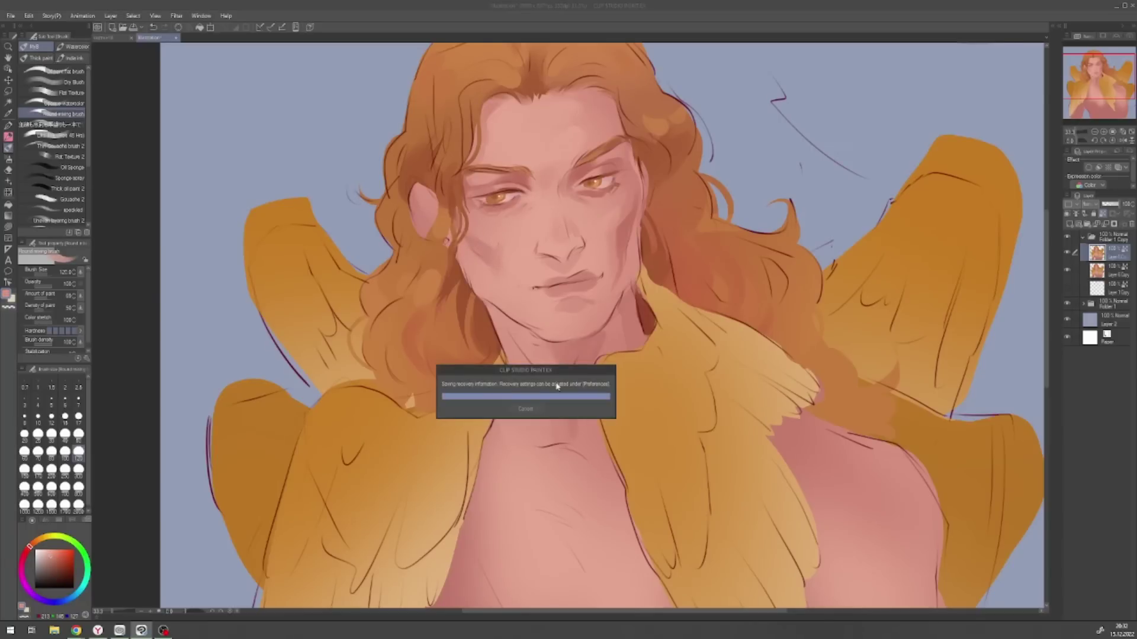
- Save the illustration in CLIP STUDIO FORMAT
key(ctrl+s)
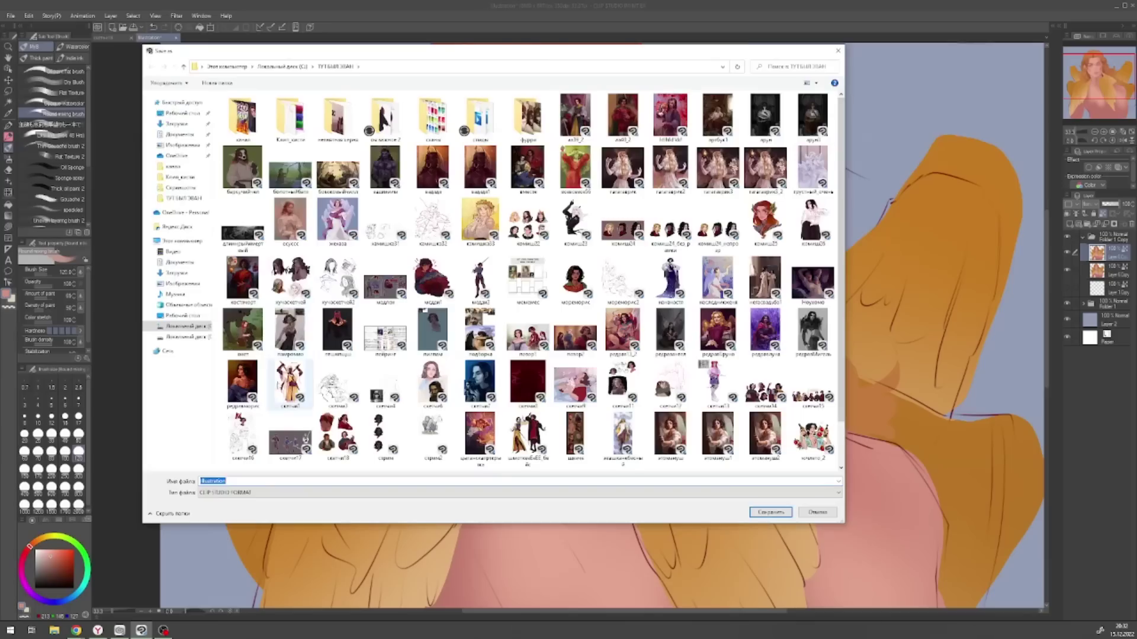
key(Return)
- Paint a dark reddish-brown edge where the jaw meets the hair with a size 50 brush
alt+click(467, 247)
click(78, 434)
drag(462, 255, 473, 291)
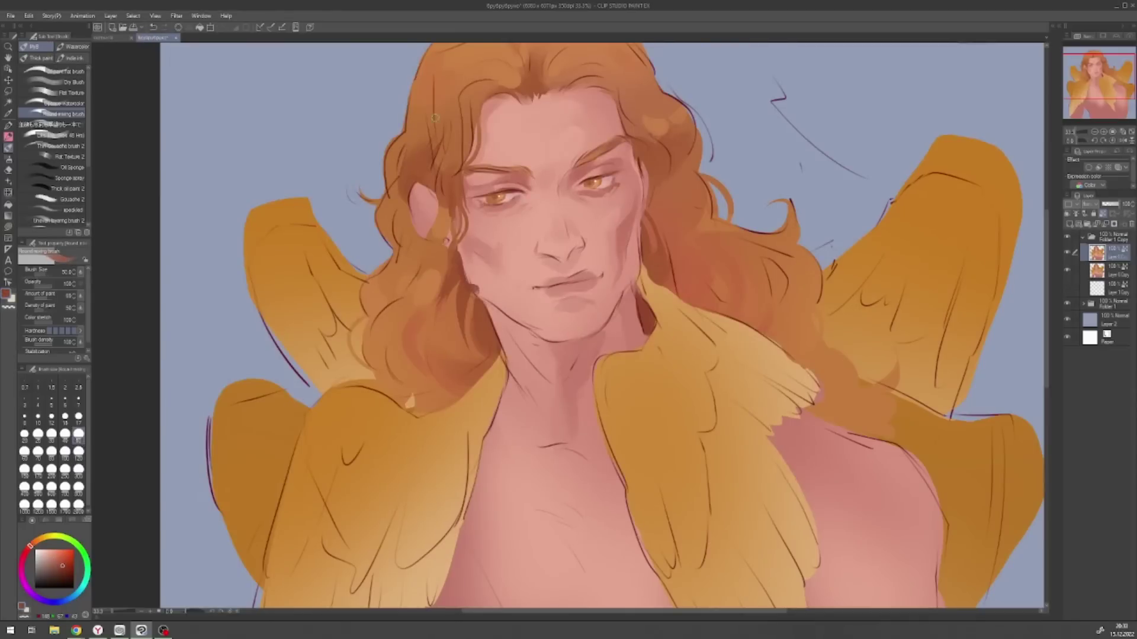
- Shade the inside of the ear and the hair just above it with a sampled darker tone
alt+click(425, 132)
key(bracketleft)
key(bracketleft)
key(bracketleft)
key(bracketleft)
key(bracketleft)
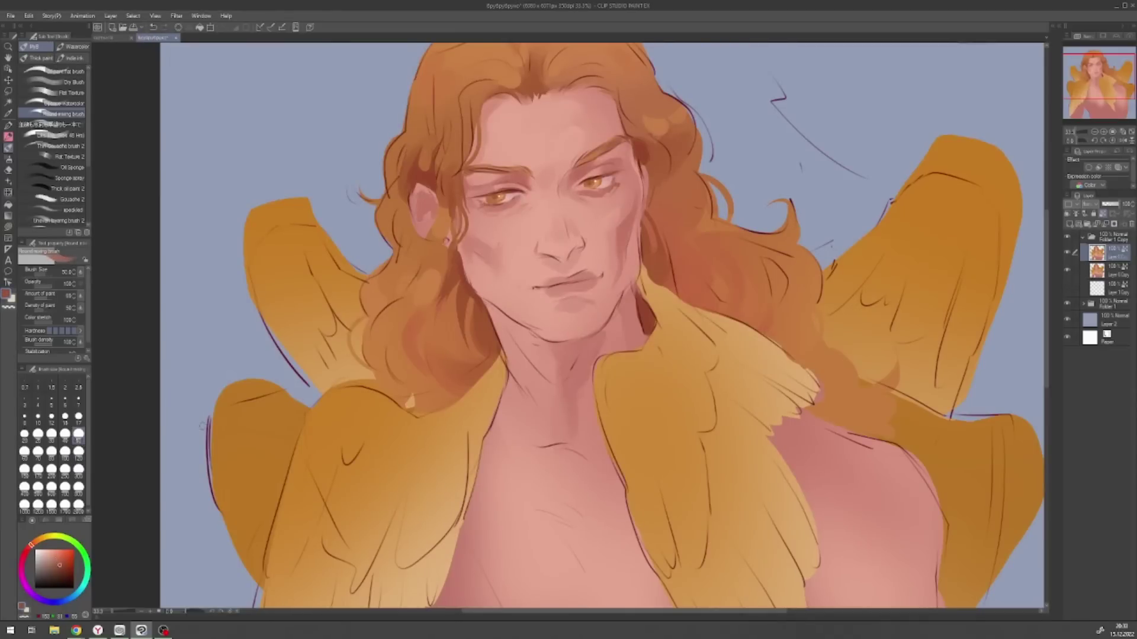
- Blush the nose bridge and nose tip with a sampled pink, using a size 120 brush
scroll(456, 169, up, 2)
alt+click(697, 145)
alt+click(550, 210)
alt+click(616, 350)
key(bracketright)
key(bracketright)
key(bracketright)
key(bracketright)
key(bracketright)
key(bracketright)
key(bracketright)
key(bracketright)
key(bracketright)
key(bracketright)
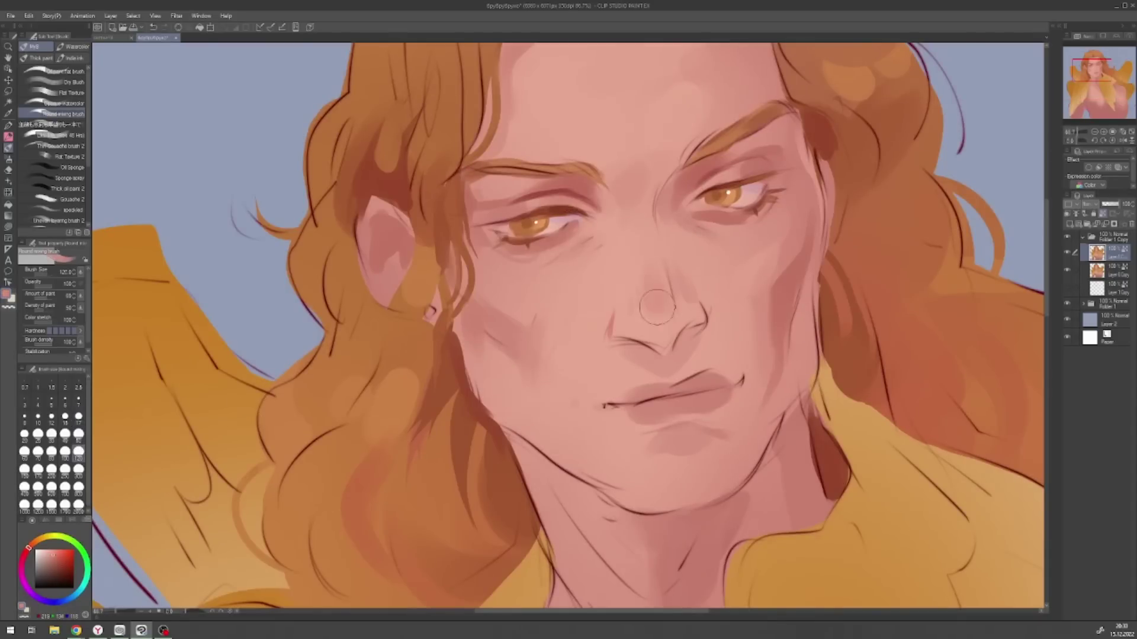
mouse_move(671, 275)
mouse_down()
mouse_move(617, 253)
mouse_move(610, 296)
mouse_move(681, 284)
mouse_up()
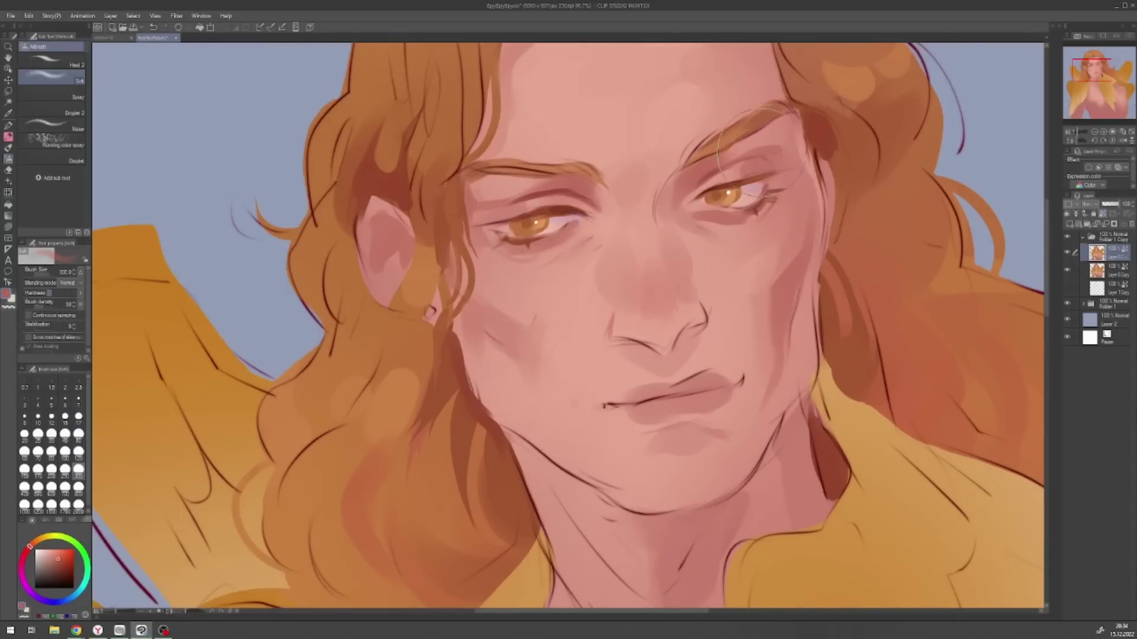
- Darken the eyebrows with a sampled deep reddish brown, using a size 17 brush
key(ctrl+minus)
key(bracketleft)
key(bracketleft)
key(bracketleft)
key(bracketleft)
key(bracketleft)
key(bracketleft)
key(bracketleft)
key(bracketleft)
key(bracketleft)
key(bracketleft)
alt+click(495, 225)
alt+click(551, 210)
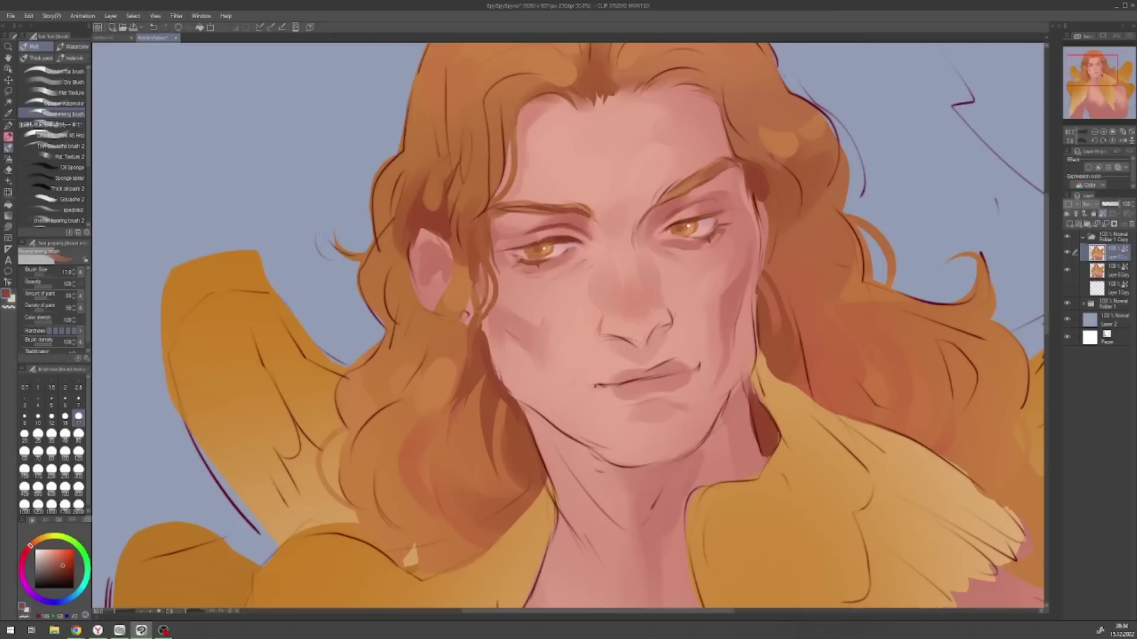
- Refine the fine lines of the eyebrows and eyelids with a size 7 brush
key(bracketleft)
key(bracketleft)
key(bracketleft)
key(bracketleft)
key(bracketleft)
key(minus)
key(minus)
key(minus)
key(minus)
key(minus)
key(minus)
key(minus)
key(minus)
key(minus)
key(minus)
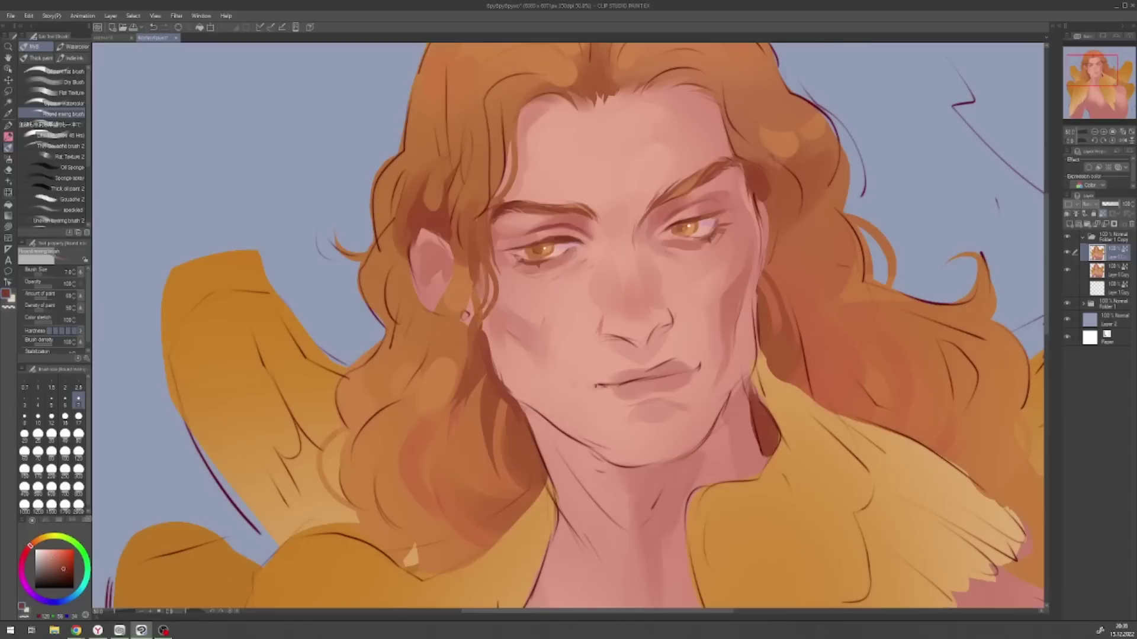
- Touch up the eyes with a tone sampled from the iris area, using a size 17 brush
alt+click(682, 229)
key(bracketright)
key(bracketright)
key(bracketright)
key(bracketright)
key(bracketright)
key(ctrl+minus)
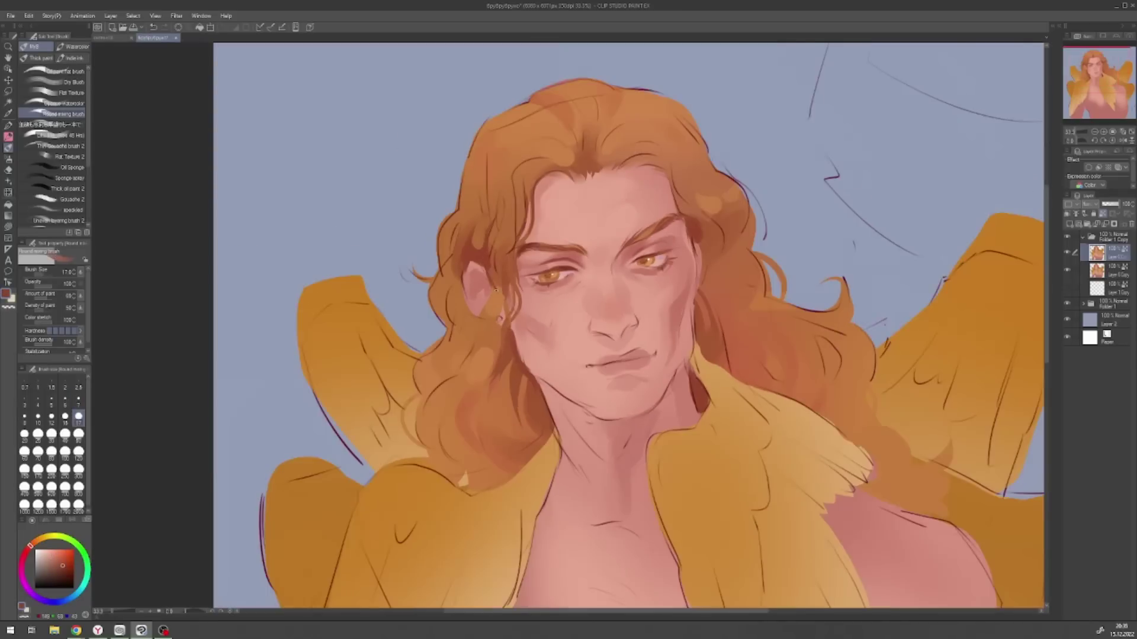
- Deepen the hair around the ear with a sampled reddish brown, using a size 50 brush
key(bracketright)
key(bracketright)
key(bracketright)
key(bracketright)
key(bracketright)
alt+click(460, 302)
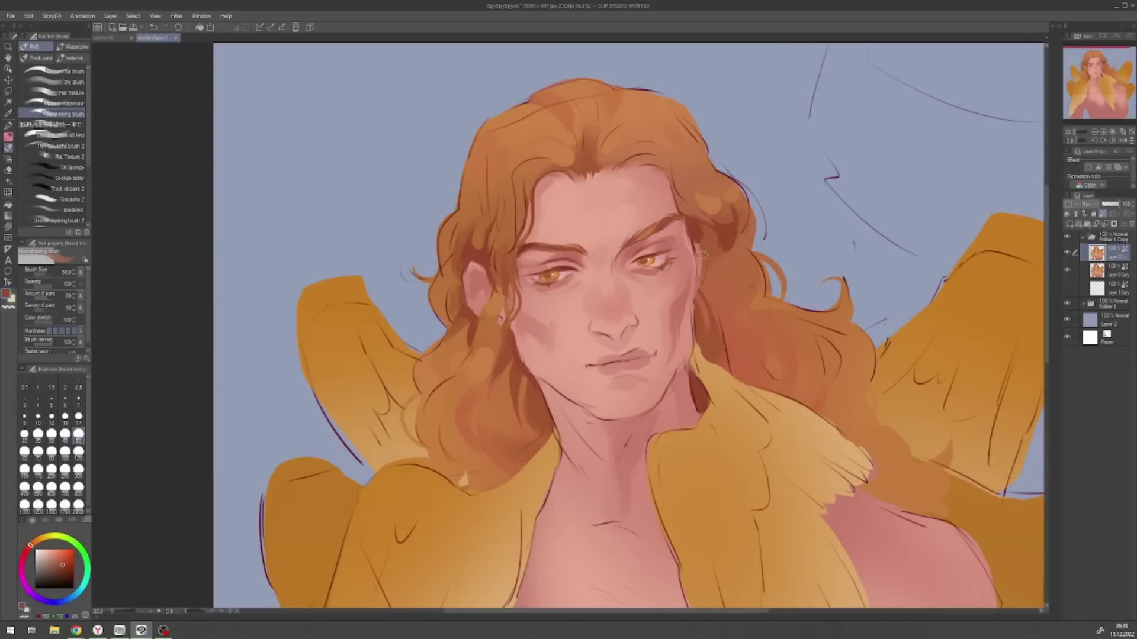
- Define the underside of the nose and the inner ear with sampled darker tones, using a size 17 brush
alt+click(608, 335)
key(bracketleft)
key(bracketleft)
key(bracketleft)
key(bracketleft)
key(bracketleft)
key(ctrl+plus)
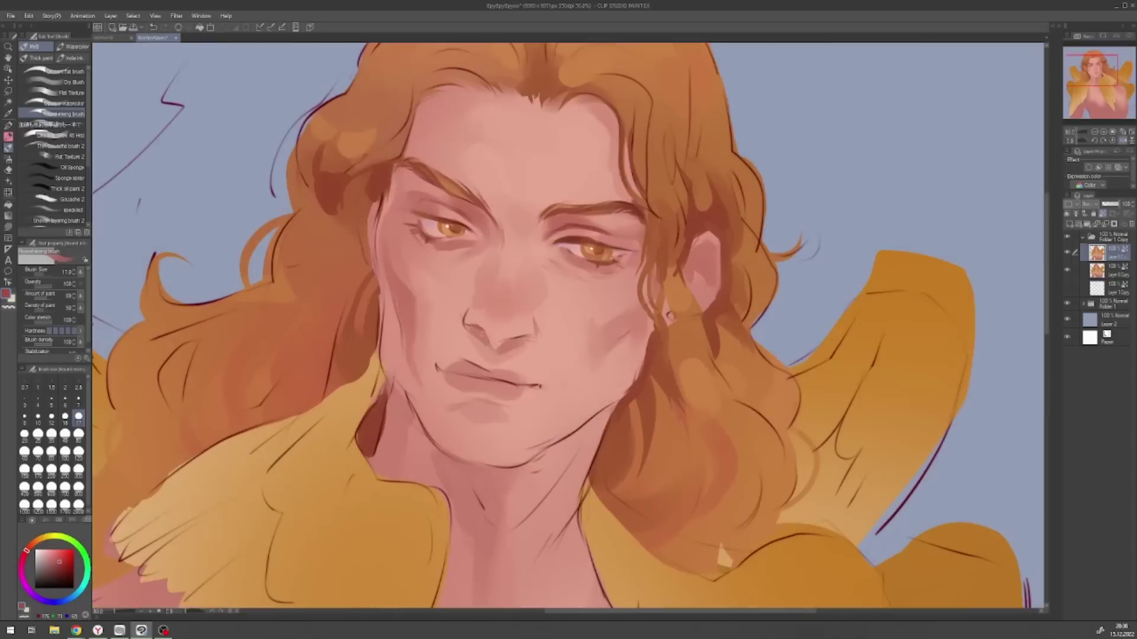
alt+click(371, 202)
alt+click(412, 213)
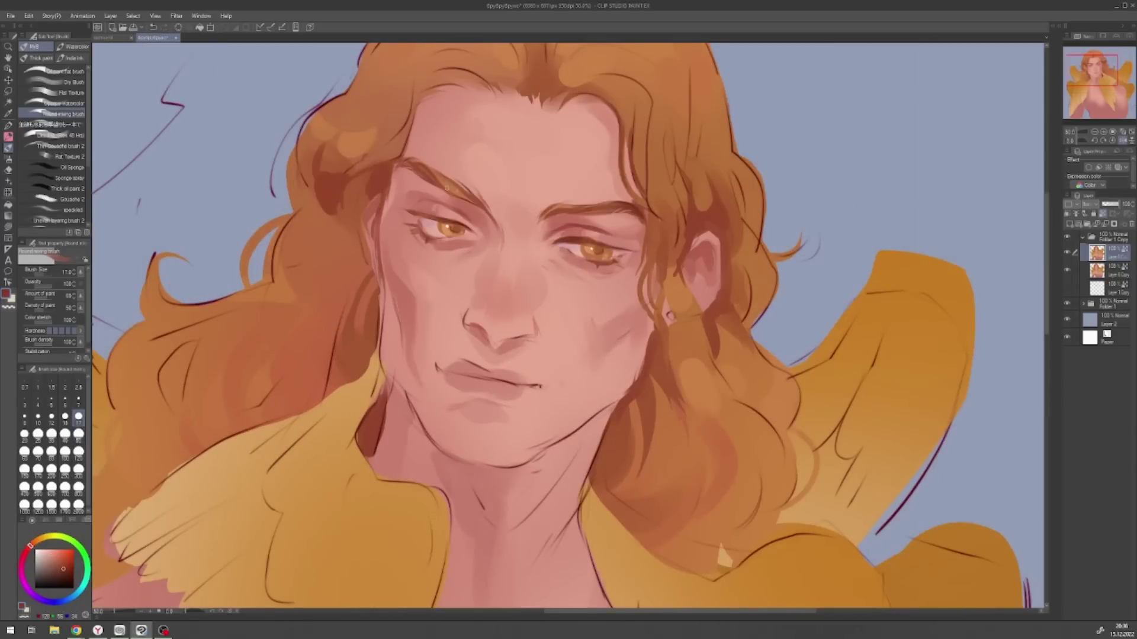
- Paint light orange highlight strands in the hair above the ear at size 50, refining them at size 17
key(ctrl+minus)
key(bracketright)
key(bracketright)
key(bracketright)
key(bracketright)
key(bracketright)
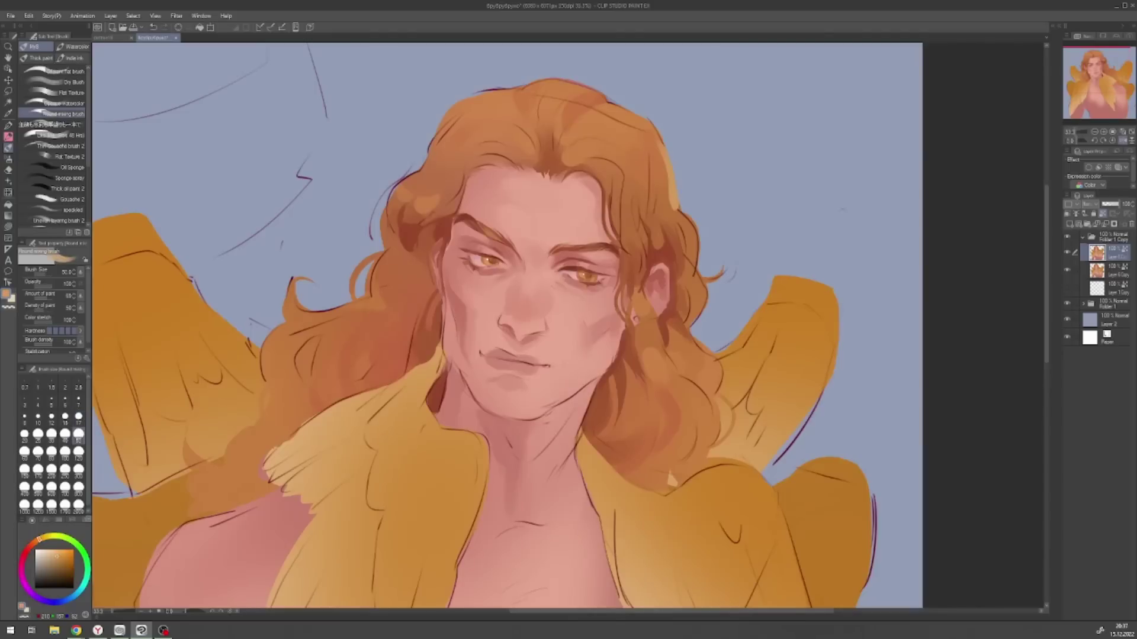
drag(644, 243, 639, 175)
drag(658, 213, 656, 178)
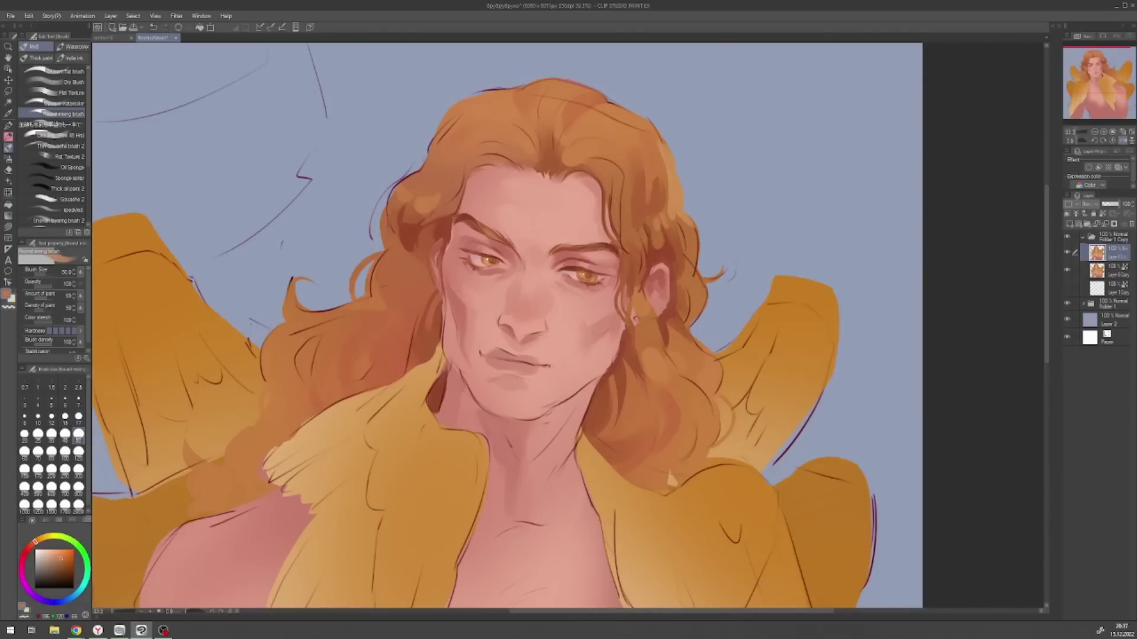
key(bracketleft)
key(bracketleft)
key(bracketleft)
key(bracketleft)
key(bracketleft)
key(x)
key(h)
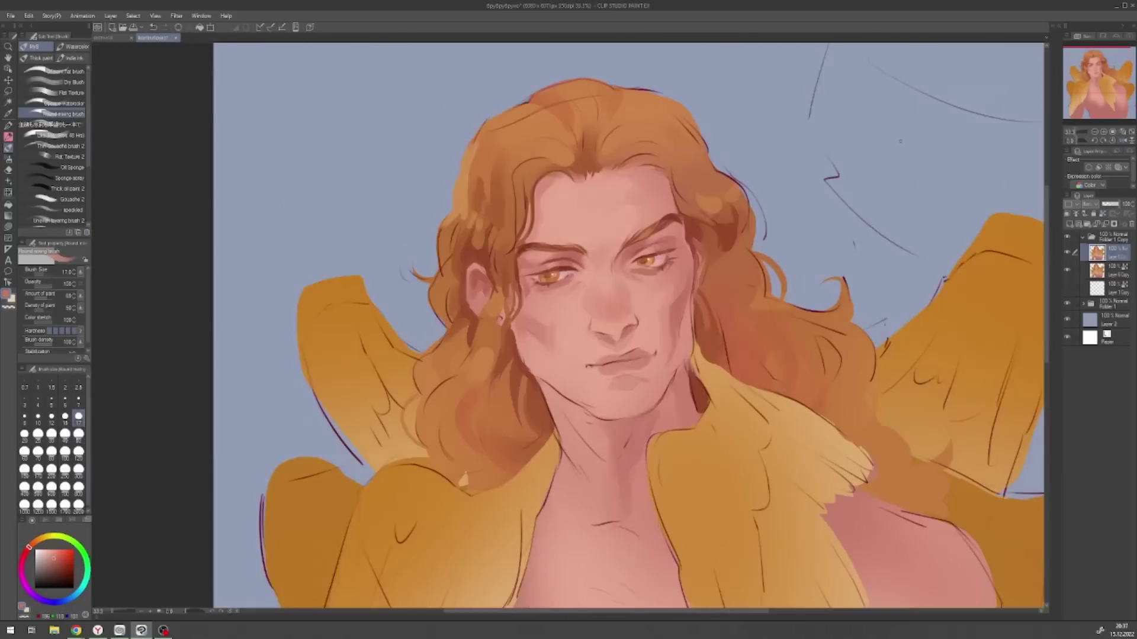
- Build up lighter and darker strands in the curls with sampled hair tones, reducing the brush from size 50 to 12
key(bracketright)
key(bracketright)
key(bracketright)
key(bracketright)
key(bracketright)
alt+click(423, 367)
alt+click(477, 322)
key(bracketleft)
key(bracketleft)
key(bracketleft)
key(bracketleft)
key(bracketleft)
key(bracketleft)
key(bracketleft)
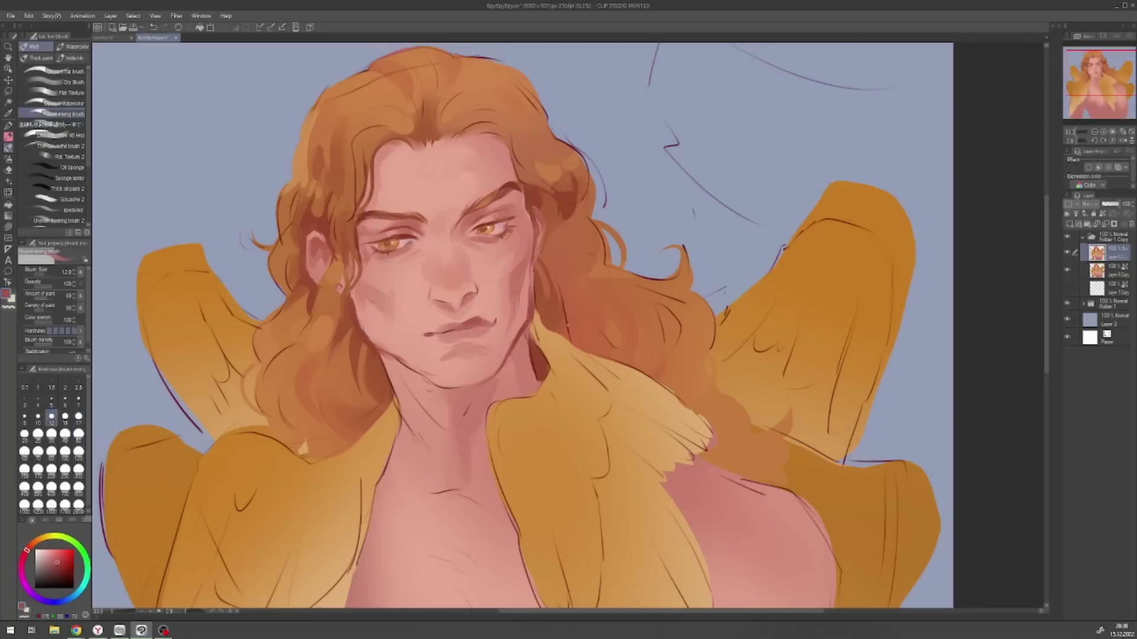
- Shade the neck and the hollow between the collarbones with sampled dark pink, varying the brush size from 50 to 300
click(78, 435)
alt+click(459, 305)
key(bracketleft)
key(bracketleft)
key(bracketleft)
key(bracketleft)
key(bracketleft)
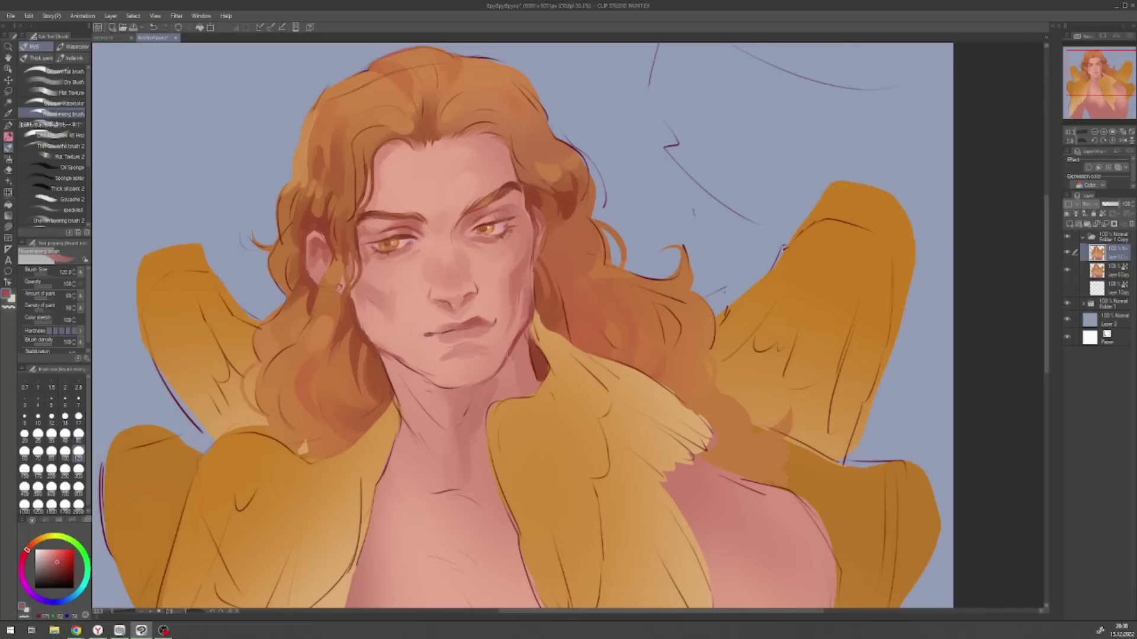
key(h)
click(79, 470)
drag(391, 441, 409, 470)
alt+click(414, 379)
drag(400, 414, 408, 444)
key(bracketleft)
key(bracketleft)
key(bracketleft)
key(bracketleft)
key(bracketleft)
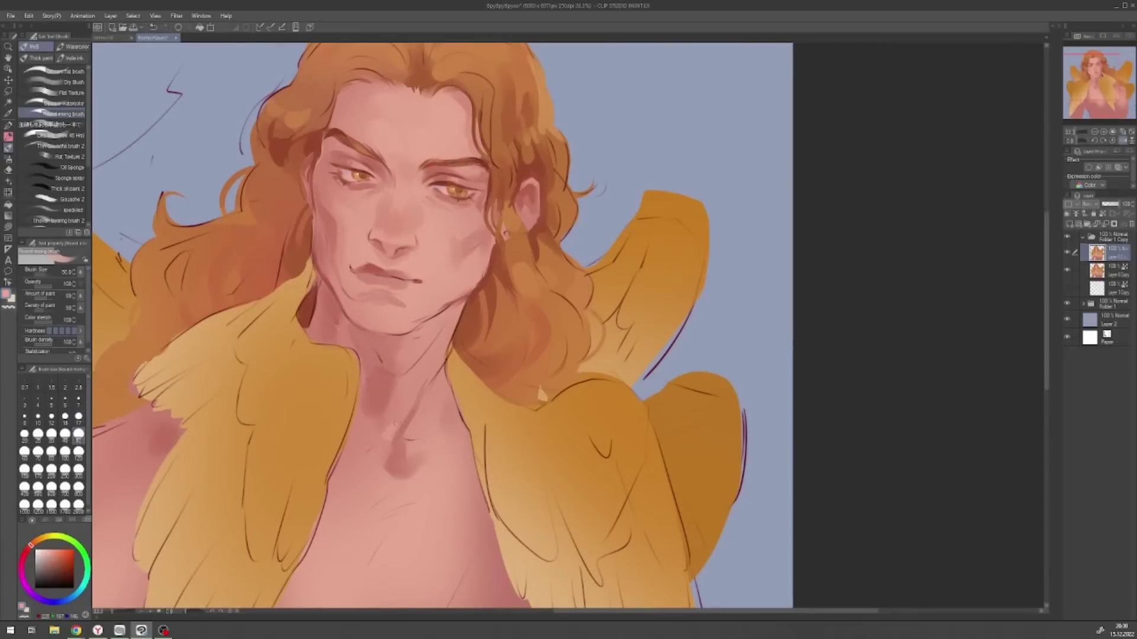
- Darken the hair beside the far temple with a sampled reddish brown, using a size 50 brush
click(79, 417)
alt+click(376, 229)
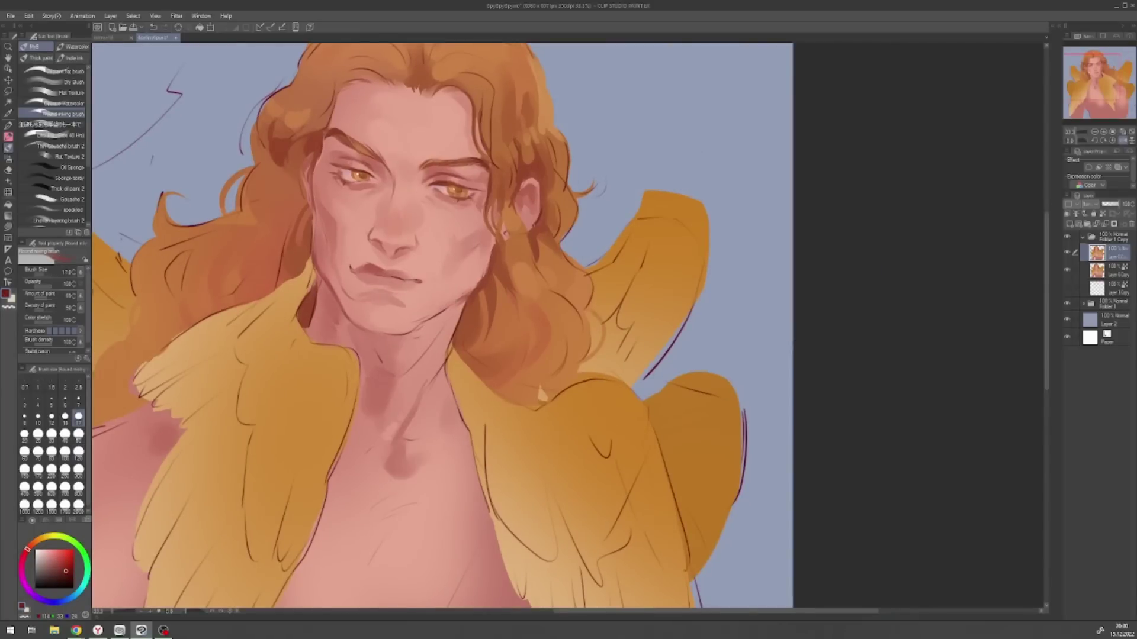
key(bracketright)
key(bracketright)
key(bracketright)
key(bracketright)
key(bracketright)
alt+click(298, 207)
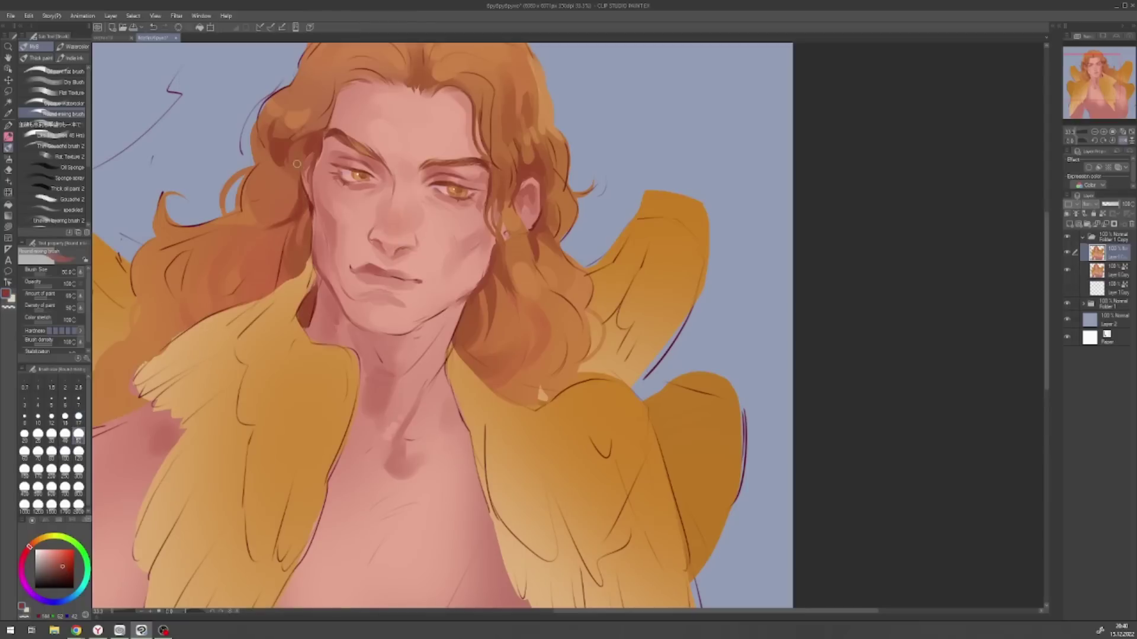
drag(317, 144, 302, 169)
- Paint darker strands along the hairline and above the ear with sampled tones, alternating brush sizes 17 and 50
alt+click(492, 222)
mouse_move(503, 285)
mouse_down()
mouse_move(610, 262)
mouse_move(589, 262)
mouse_up()
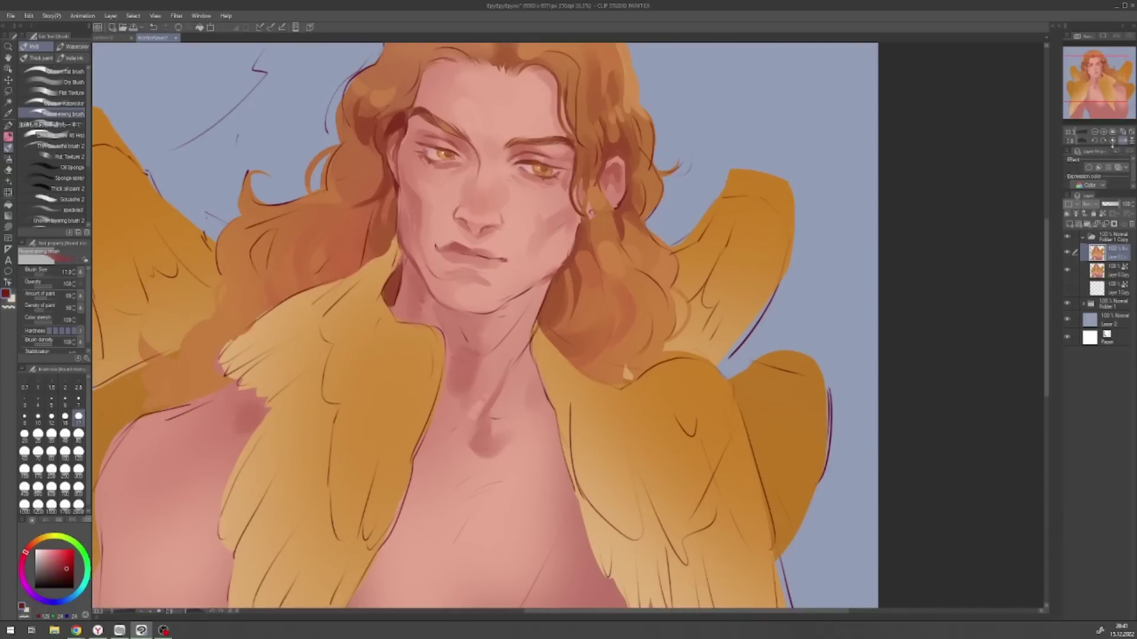
click(1090, 142)
click(78, 434)
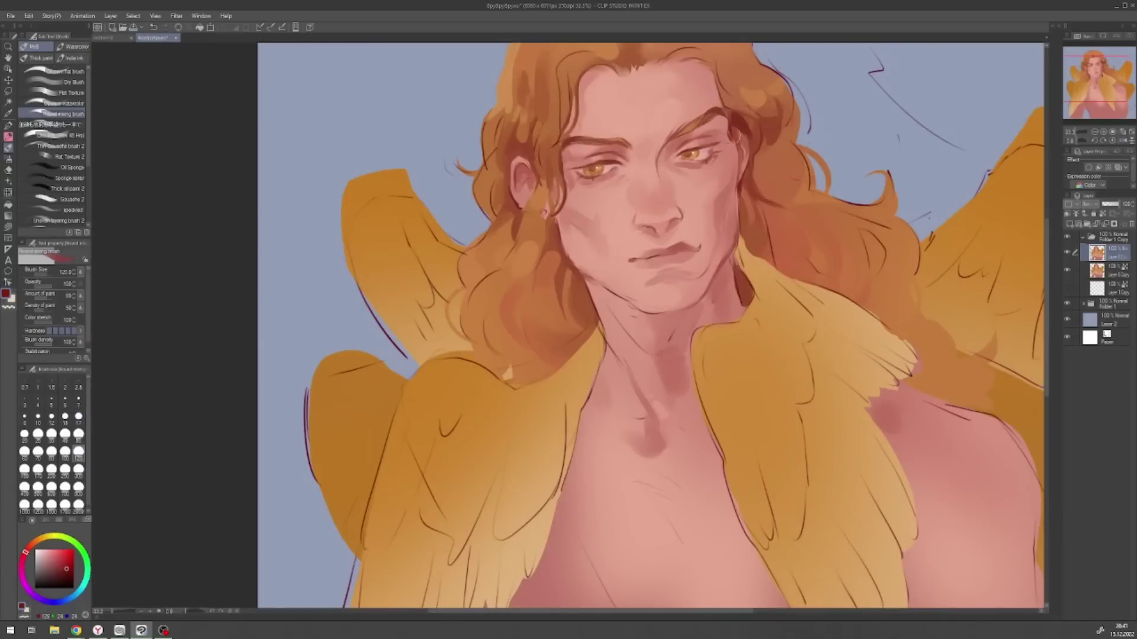
drag(651, 296, 566, 370)
mouse_move(581, 132)
mouse_down()
mouse_move(633, 137)
mouse_move(596, 171)
mouse_move(626, 143)
mouse_move(631, 180)
mouse_up()
click(79, 416)
alt+click(630, 135)
click(78, 434)
drag(498, 151, 493, 196)
mouse_move(473, 190)
mouse_down()
mouse_move(457, 228)
mouse_move(468, 216)
mouse_up()
alt+click(456, 201)
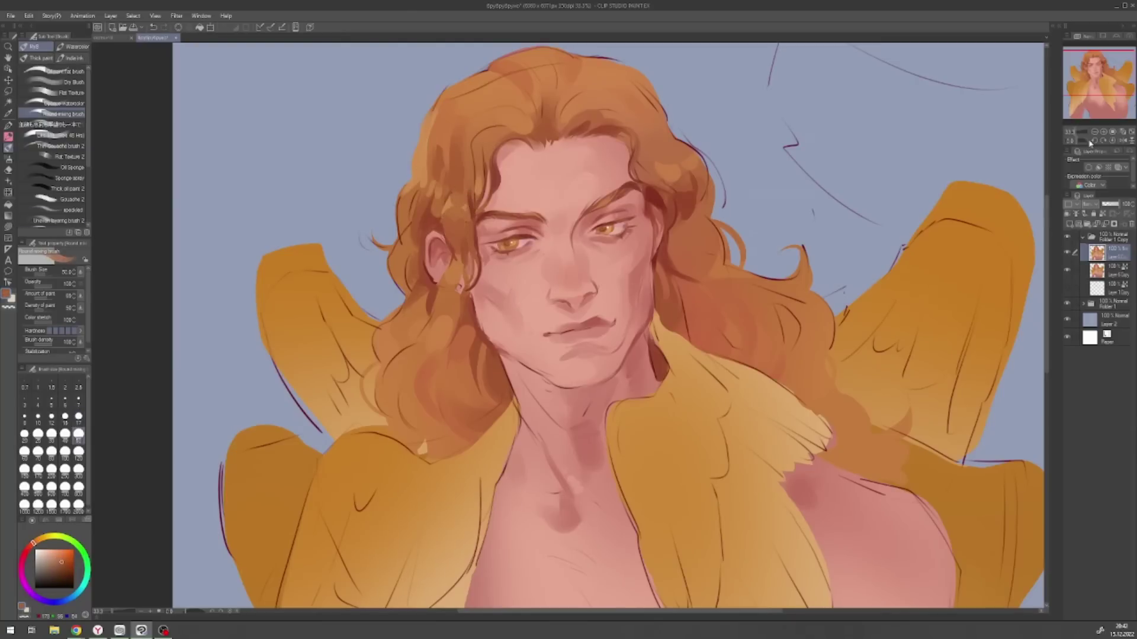
- Touch up the neck shading with a size 120 brush and nudge the eye area of the face with Liquify
click(78, 452)
alt+click(567, 409)
drag(567, 409, 515, 324)
alt+click(479, 294)
scroll(485, 296, down, 1)
key(j)
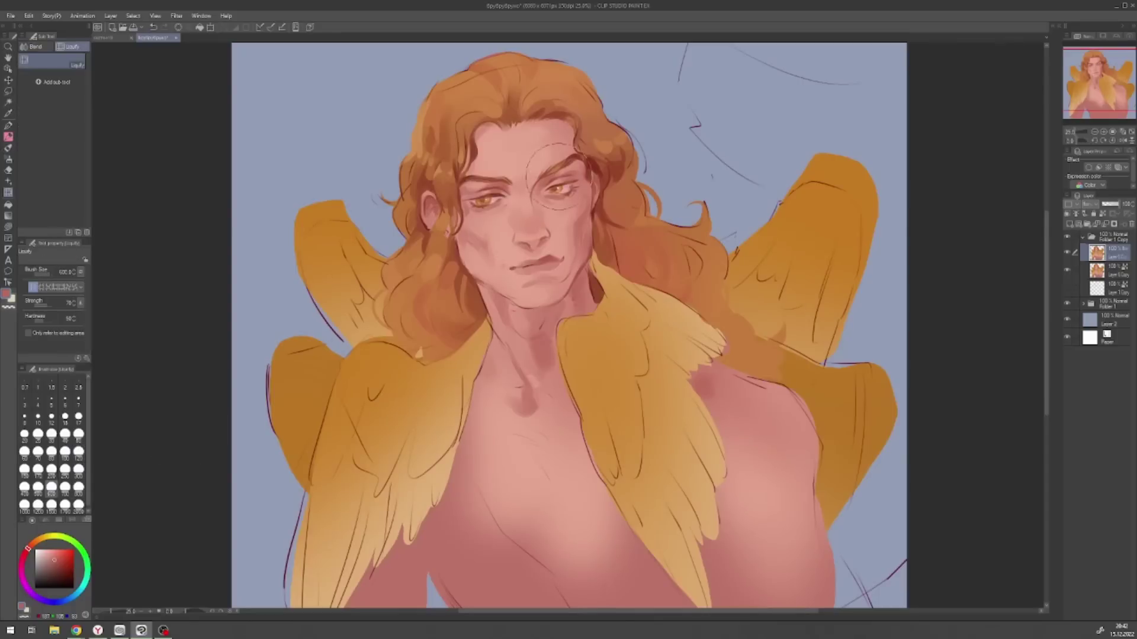
drag(557, 176, 456, 251)
- Darken the lower curls with a deep reddish brown and erase a small gap between the strands above the far shoulder
key(b)
mouse_move(634, 425)
mouse_down()
mouse_move(604, 394)
mouse_move(622, 379)
mouse_up()
alt+click(610, 408)
key(e)
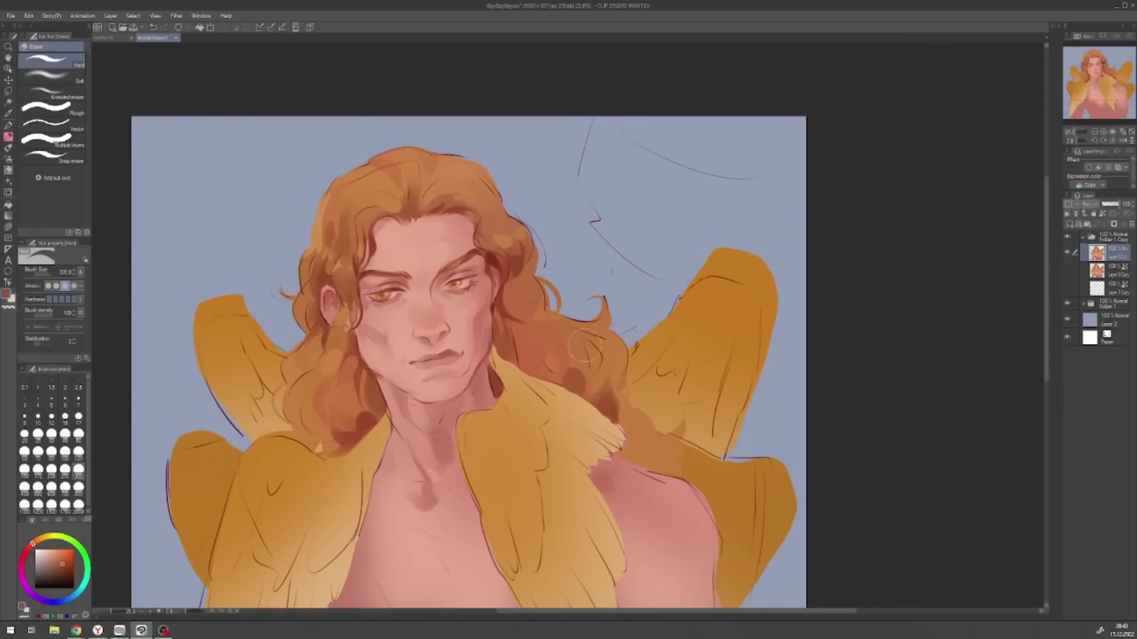
key(b)
scroll(542, 326, up, 1)
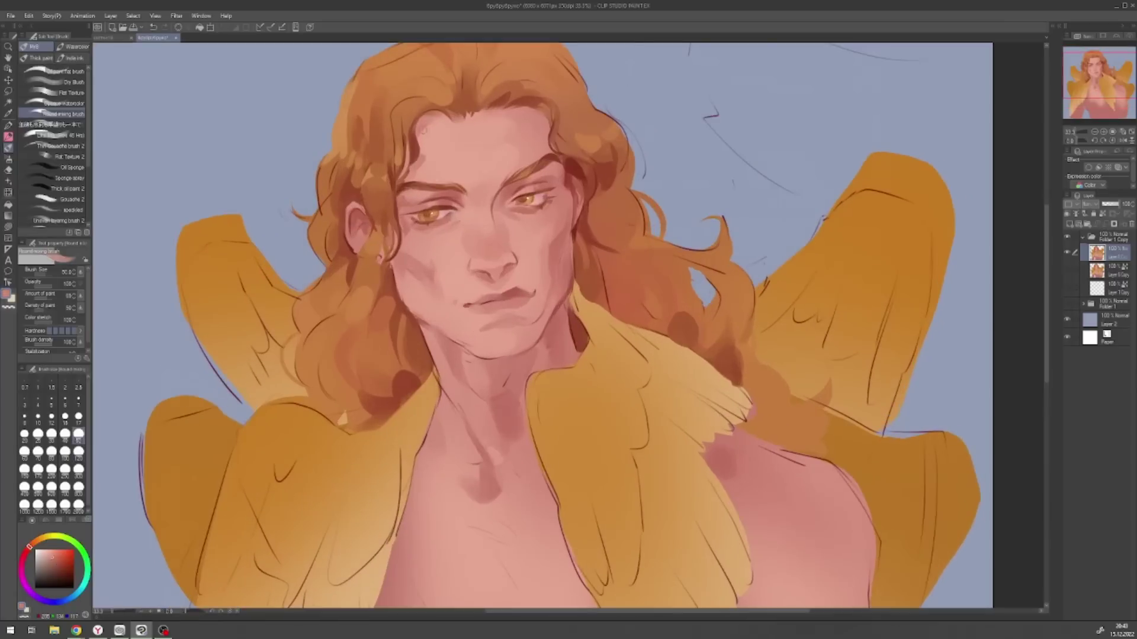
- Darken the roots at the hair parting above the forehead with a sampled deep red, using a size 17 brush
click(78, 451)
click(78, 416)
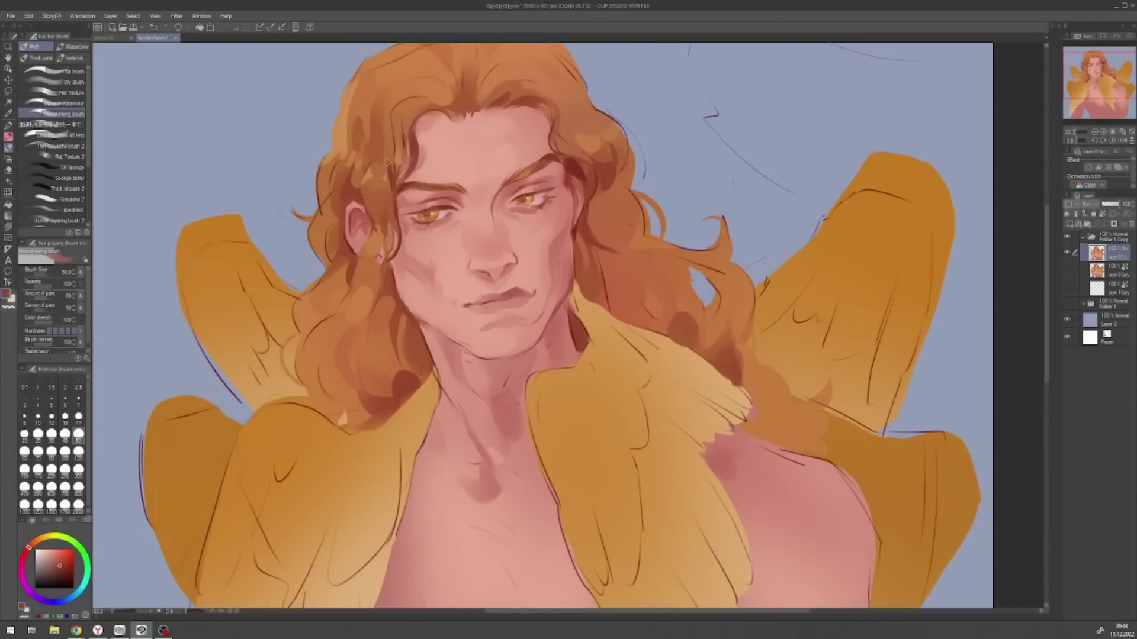
alt+click(549, 123)
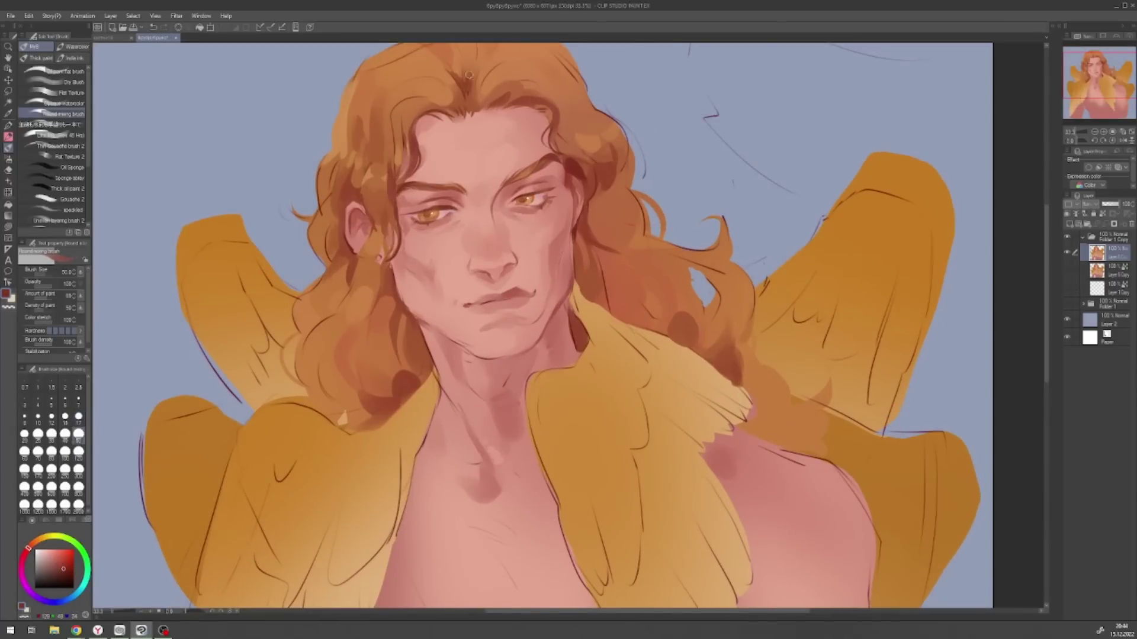
drag(462, 77, 483, 109)
- Paint broad locks over the temple and around the ear with sampled hair tones, varying the brush size from 50 to 300
click(78, 451)
alt+click(415, 157)
mouse_move(421, 143)
mouse_down()
mouse_move(400, 173)
mouse_move(400, 113)
mouse_up()
drag(408, 195, 385, 234)
drag(366, 187, 332, 236)
click(78, 434)
alt+click(363, 215)
click(79, 469)
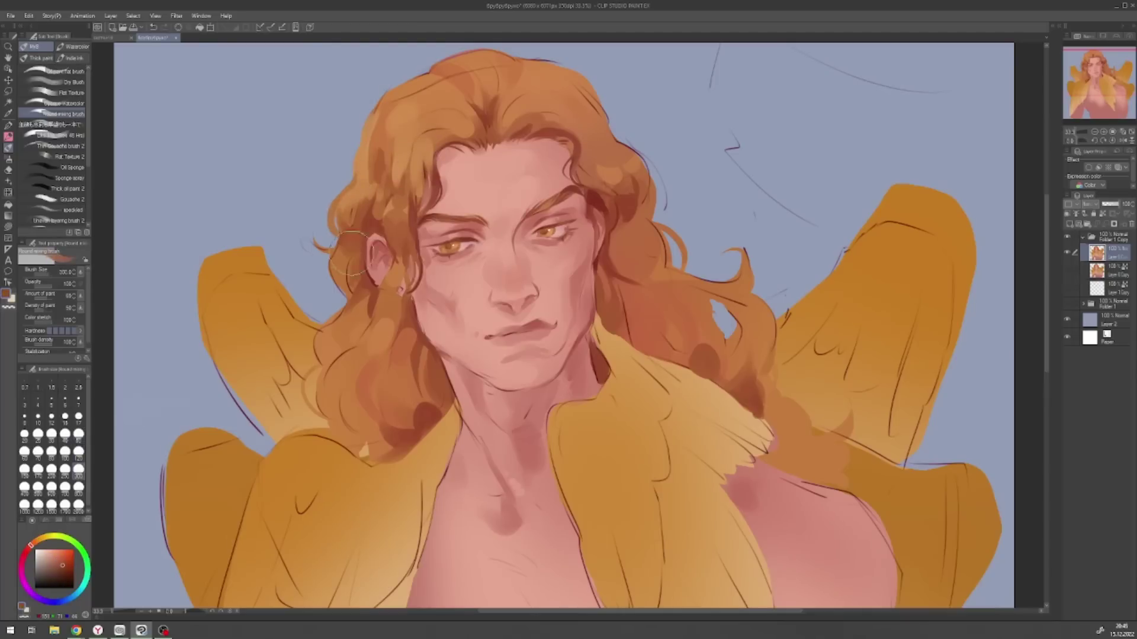
click(78, 416)
scroll(533, 296, down, 1)
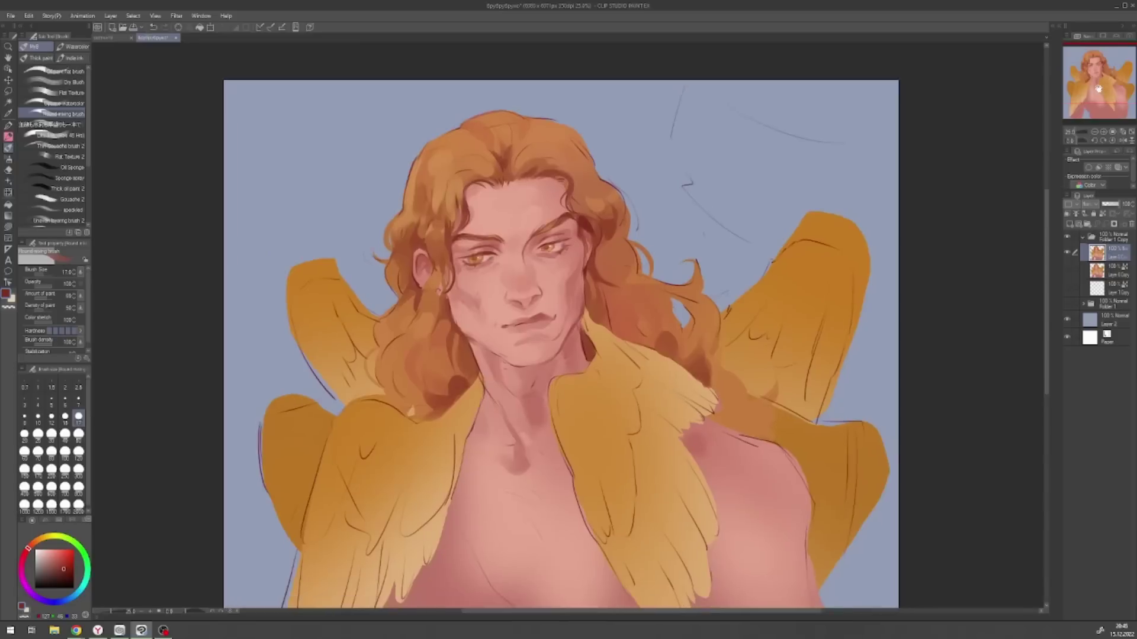
- Add a new clipped layer and airbrush soft red over the face, the neck and the far shoulder
drag(532, 296, 578, 316)
scroll(581, 191, up, 2)
click(78, 433)
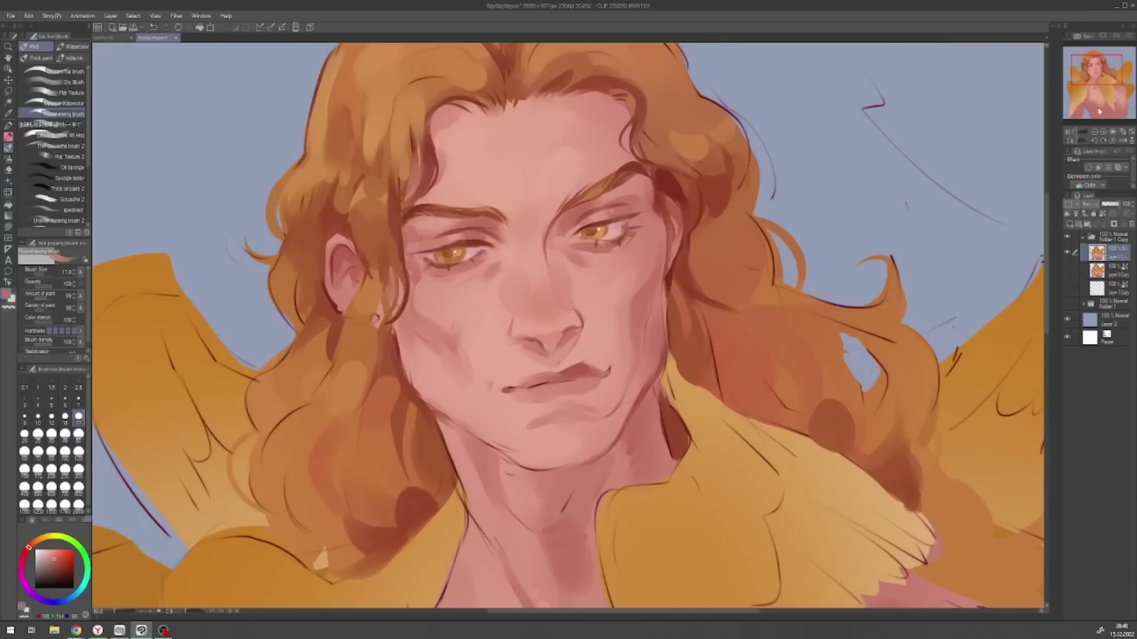
scroll(633, 274, down, 2)
key(ctrl+shift+n)
key(b)
drag(592, 237, 586, 367)
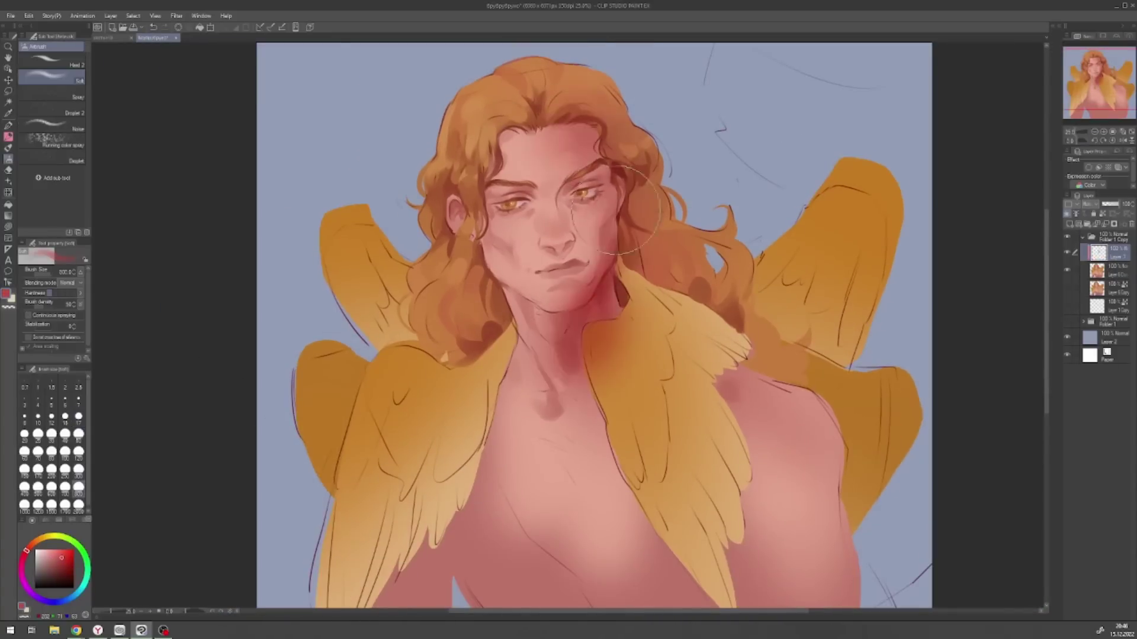
drag(516, 154, 604, 285)
drag(710, 355, 769, 439)
- Erase the excess red tint from the neck, the forehead and the lower face
key(e)
drag(609, 331, 598, 414)
drag(540, 167, 568, 177)
mouse_move(561, 273)
mouse_down()
mouse_move(532, 308)
mouse_move(609, 237)
mouse_up()
- Mirror the canvas, airbrush red tint into the curls on both sides and the far shoulder, and restore the original orientation
key(h)
click(9, 160)
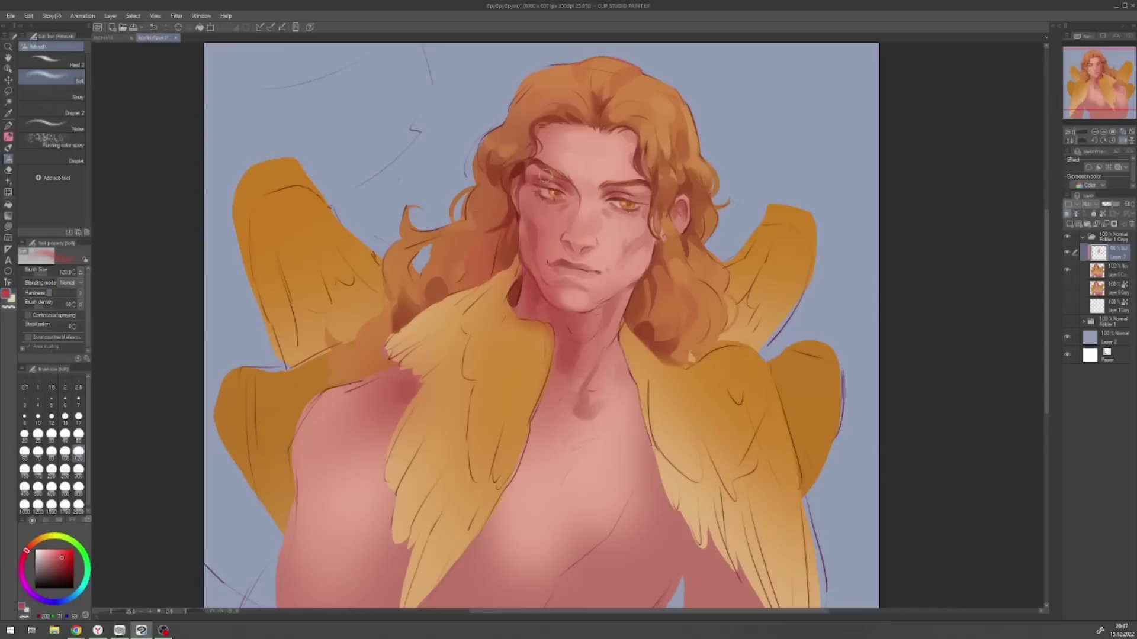
drag(568, 195, 574, 225)
drag(473, 248, 467, 290)
drag(414, 237, 503, 343)
click(78, 487)
drag(728, 314, 628, 373)
key(h)
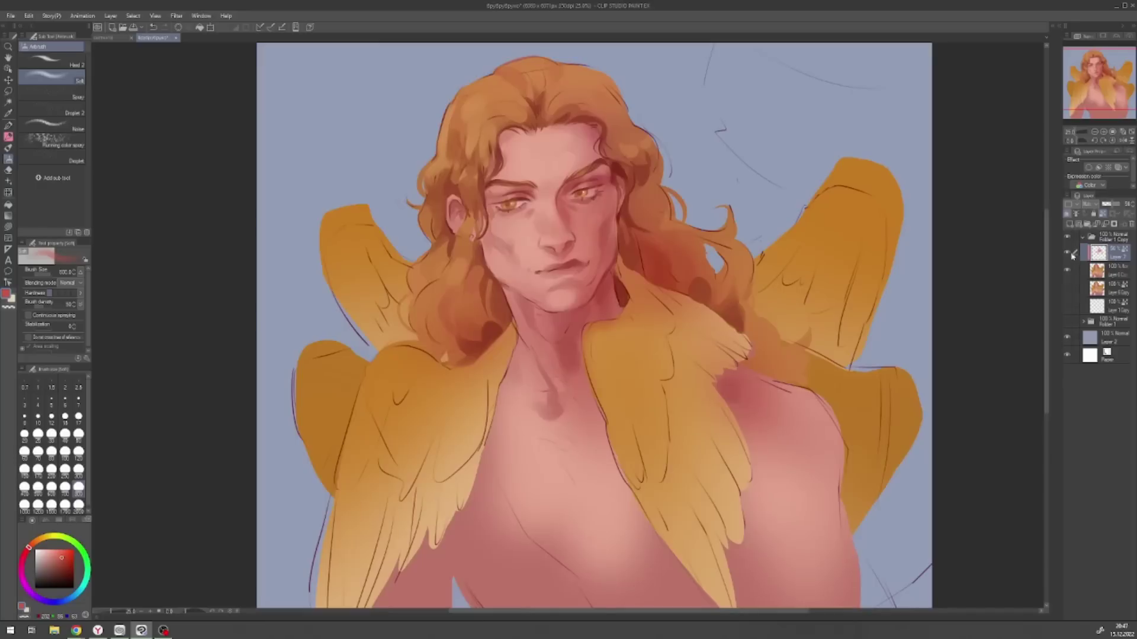
- Compare the painting with and without the red tint layer, and merge the layer down
click(1068, 253)
click(1067, 252)
click(1067, 253)
click(1068, 253)
key(ctrl+e)
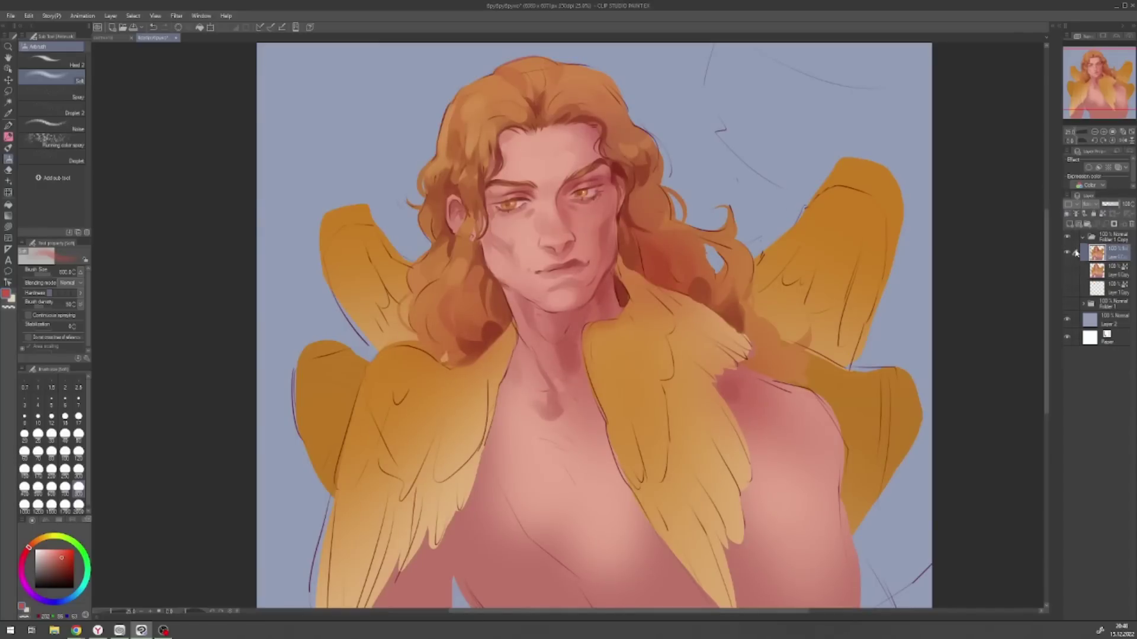
- Create another clipped layer and paint bright orange-red accents on the temple hair and the far flying curls
scroll(593, 325, up, 3)
click(1069, 224)
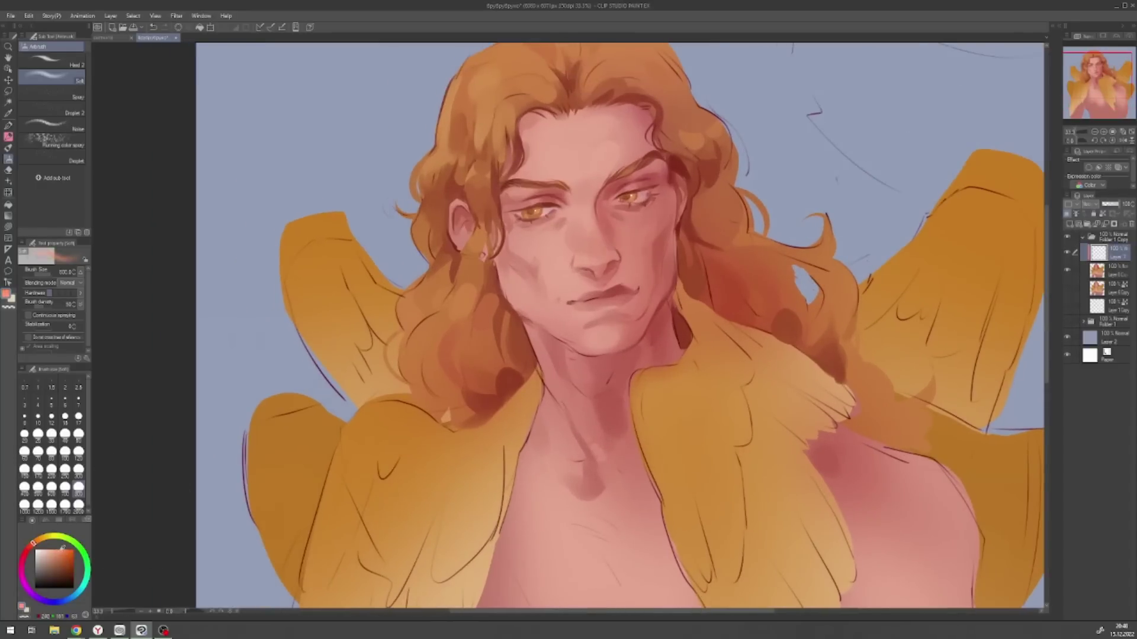
scroll(714, 254, down, 3)
drag(713, 254, 763, 284)
key(b)
mouse_move(486, 142)
mouse_down()
mouse_move(497, 195)
mouse_move(651, 184)
mouse_up()
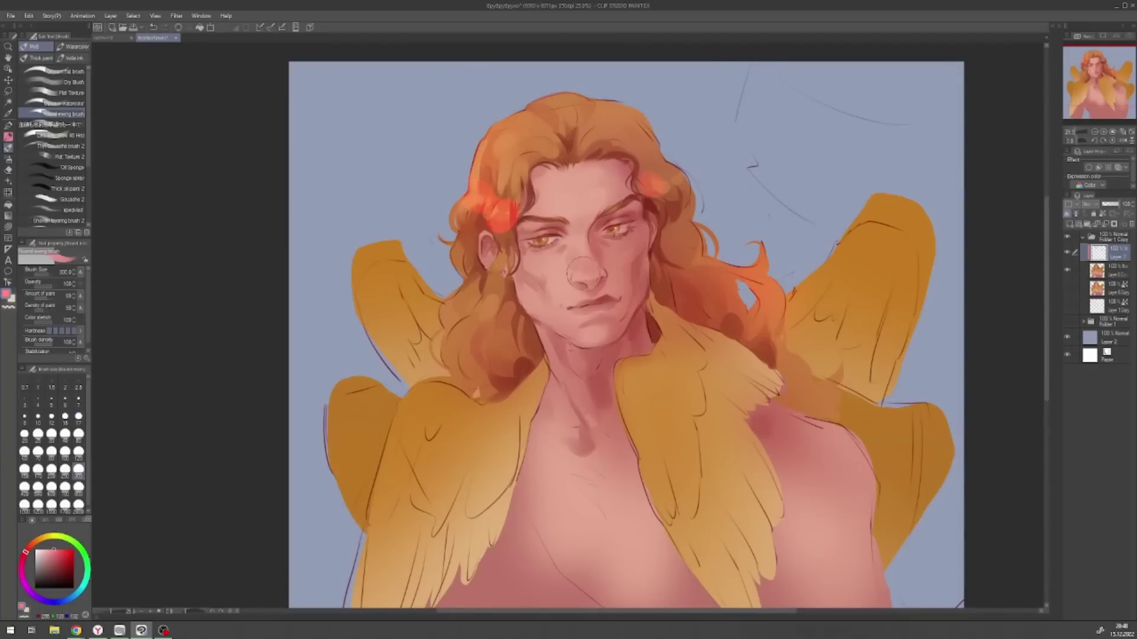
- Erase part of the temple accent and airbrush a soft warm glow over the crown and the eyes
key(e)
drag(497, 202, 500, 225)
key(b)
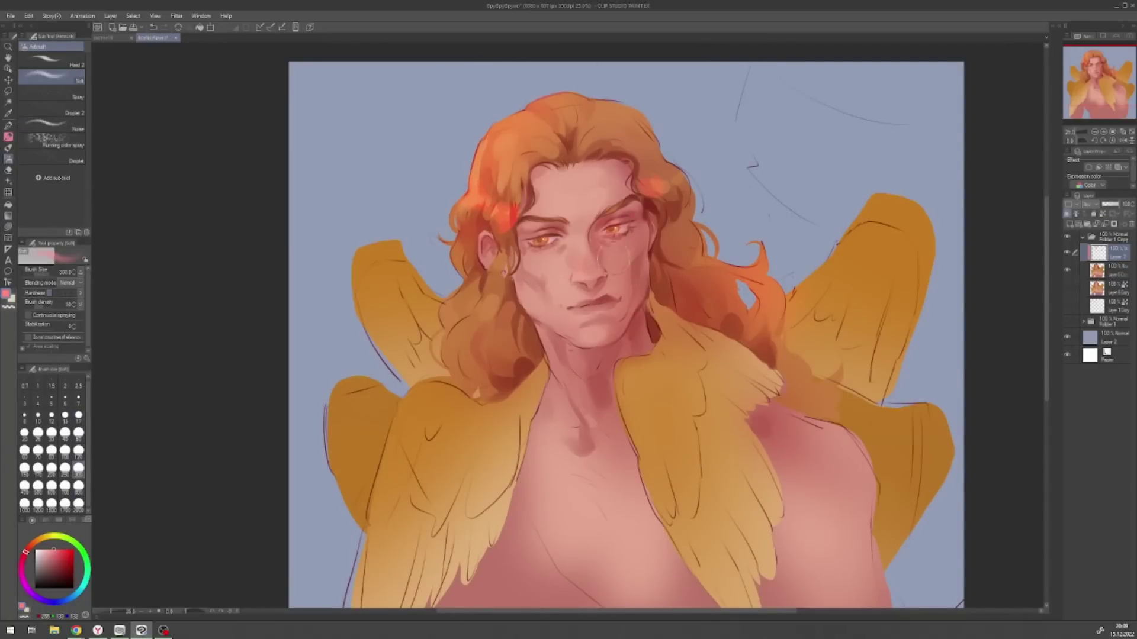
- Mirror the canvas and airbrush a blue-violet glow onto the upper wings and the far hair tips, restoring the orientation
key(h)
key(e)
key(b)
drag(267, 231, 329, 311)
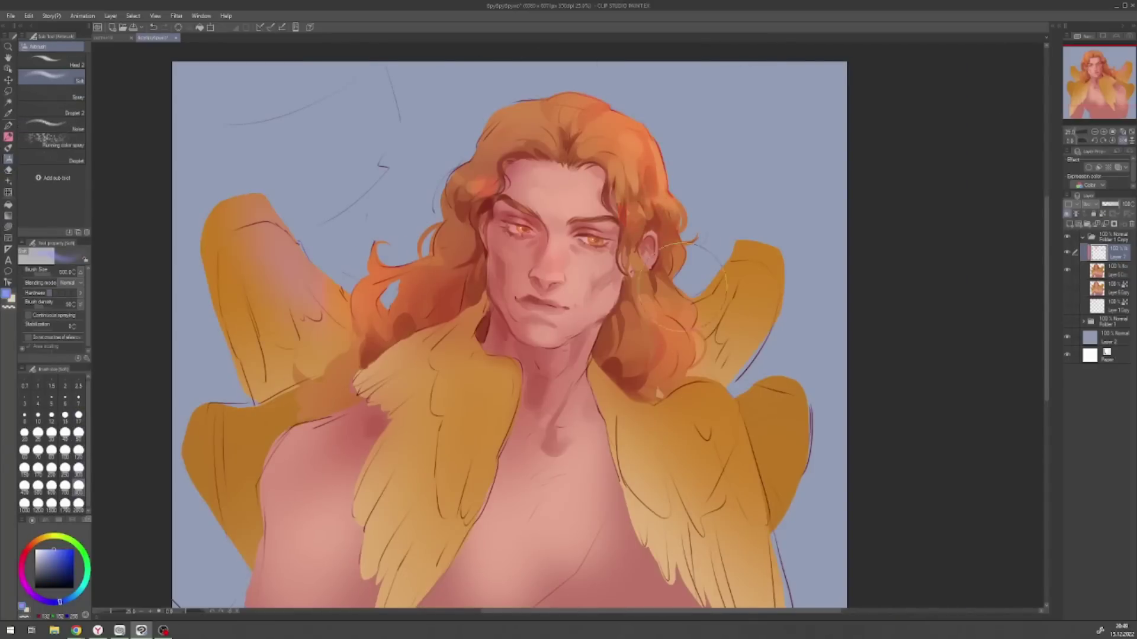
drag(752, 248, 699, 323)
drag(350, 334, 373, 356)
key(h)
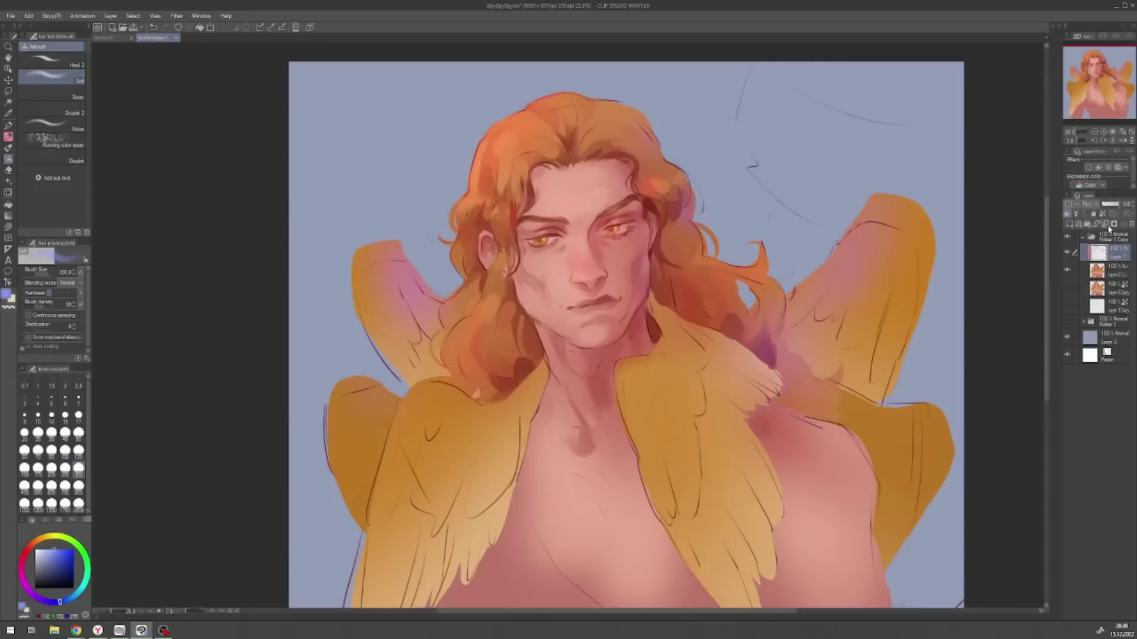
- Merge the glow layer into the painting and place a copy of the plain blue background beneath the figure
click(1104, 227)
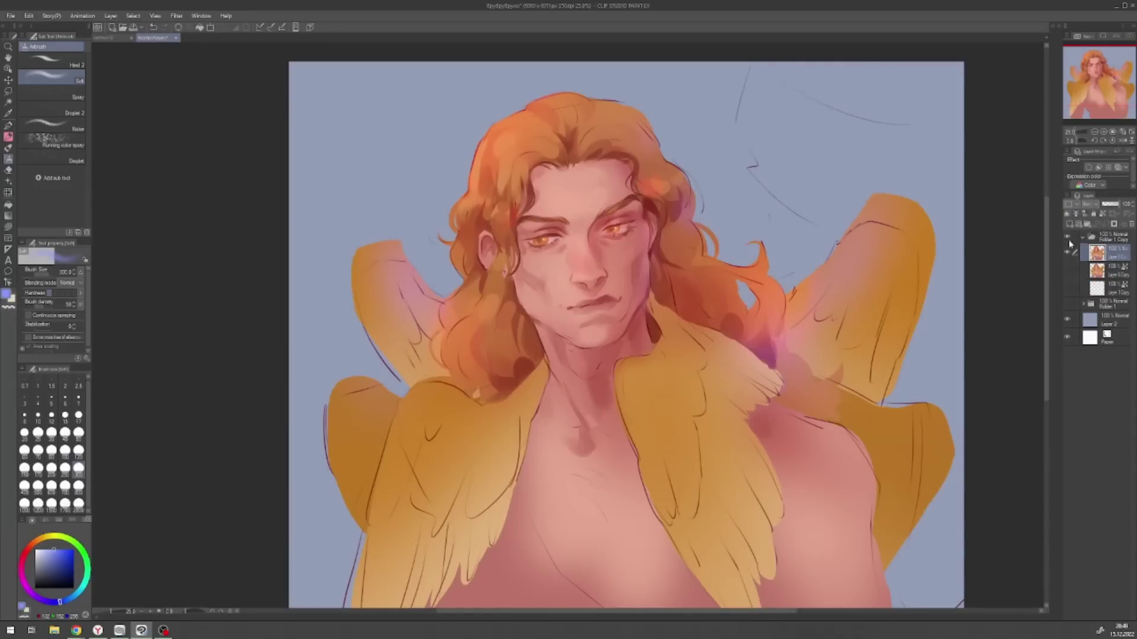
key(ctrl+c)
key(ctrl+v)
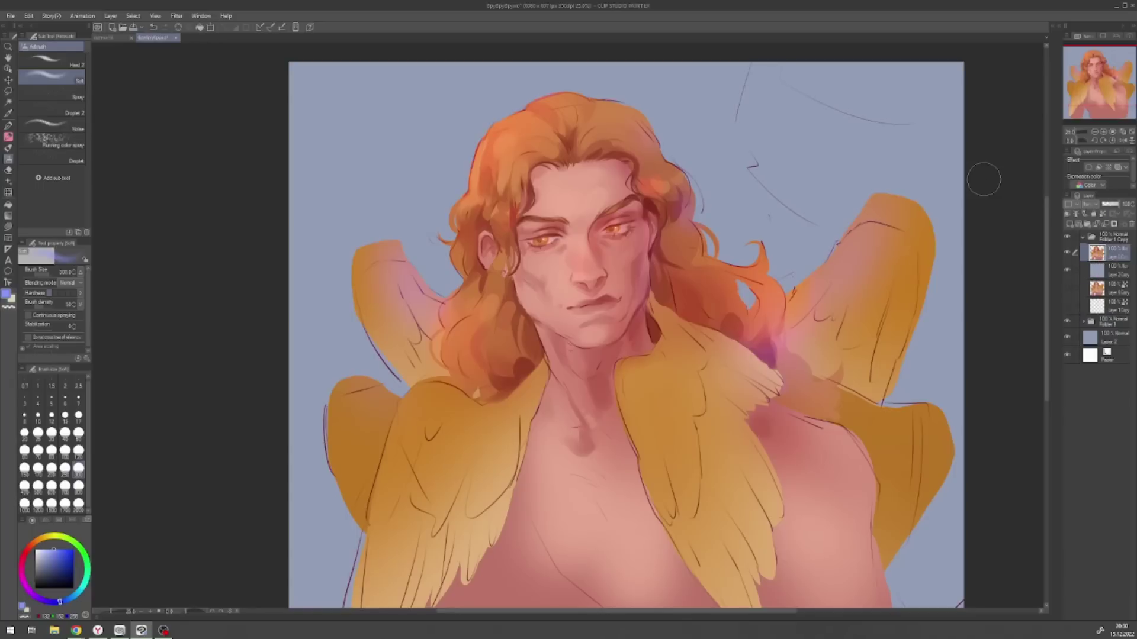
- Paint broad pale green, blue and lilac areas on the background around the head, with a brush up to size 2000
key(ctrl+shift+n)
key(b)
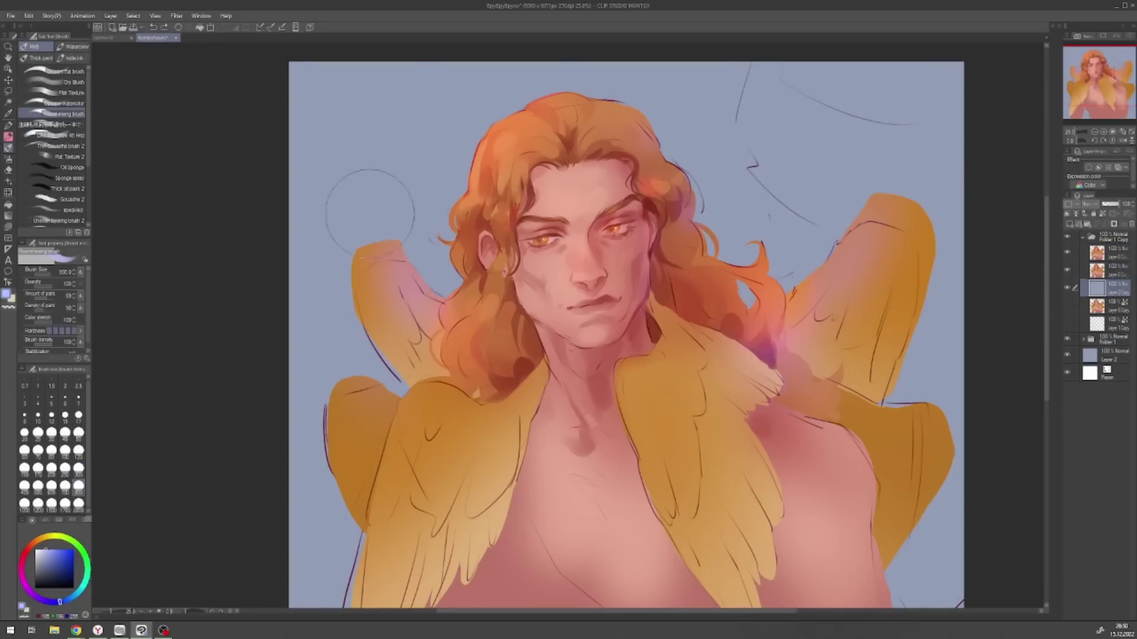
drag(355, 178, 557, 83)
drag(331, 278, 362, 190)
key(ctrl+minus)
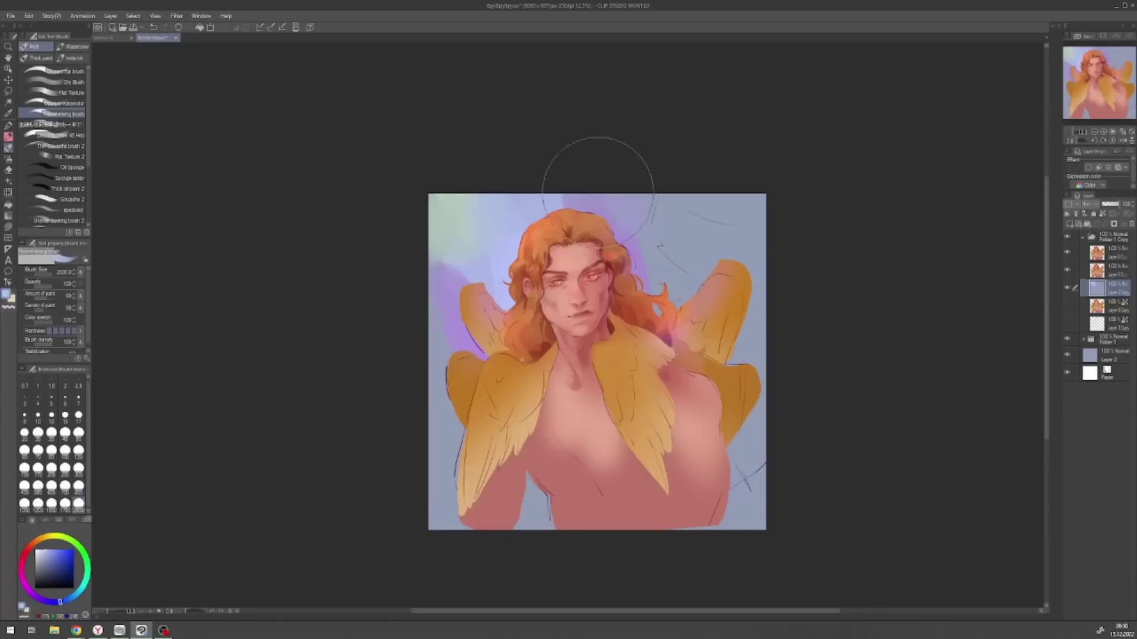
drag(627, 195, 699, 272)
- Blend pink and violet across the background towards the canvas's lower corners
click(9, 228)
click(9, 215)
drag(450, 521, 592, 296)
drag(651, 355, 502, 311)
- Add a top layer in Color blend mode, fill it with white as a value check, and hide it
key(b)
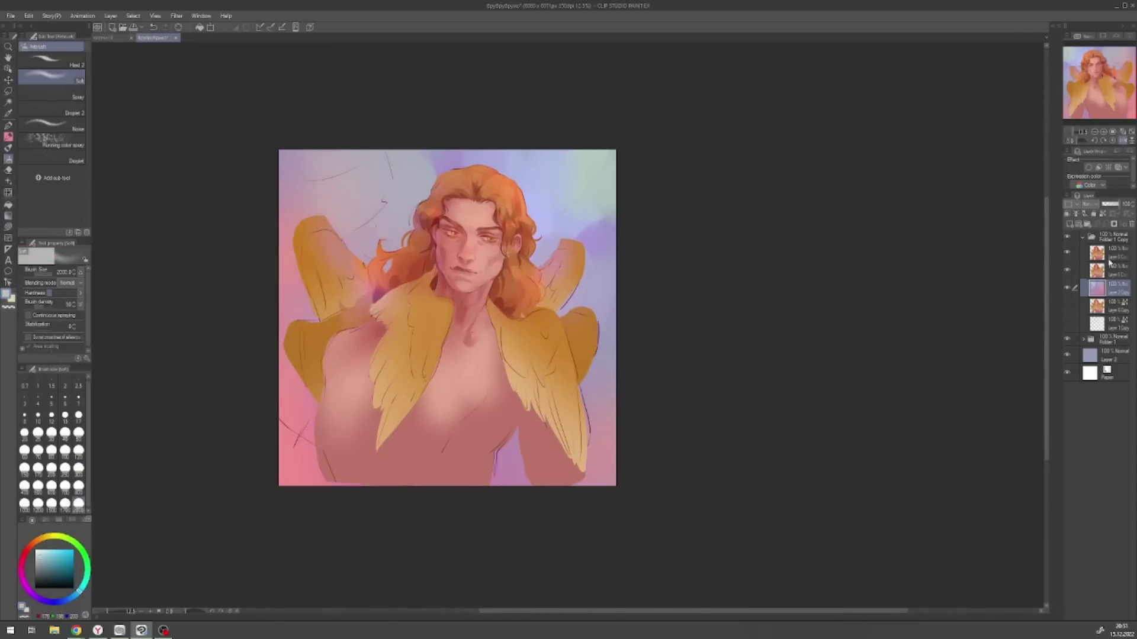
drag(1069, 284, 1064, 267)
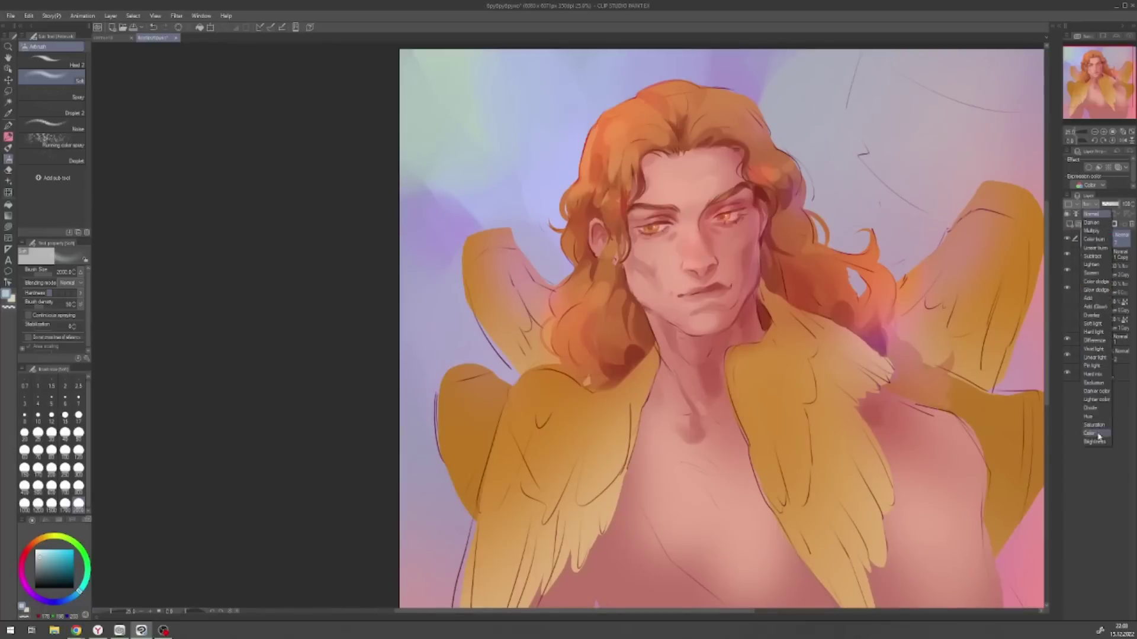
key(g)
click(216, 49)
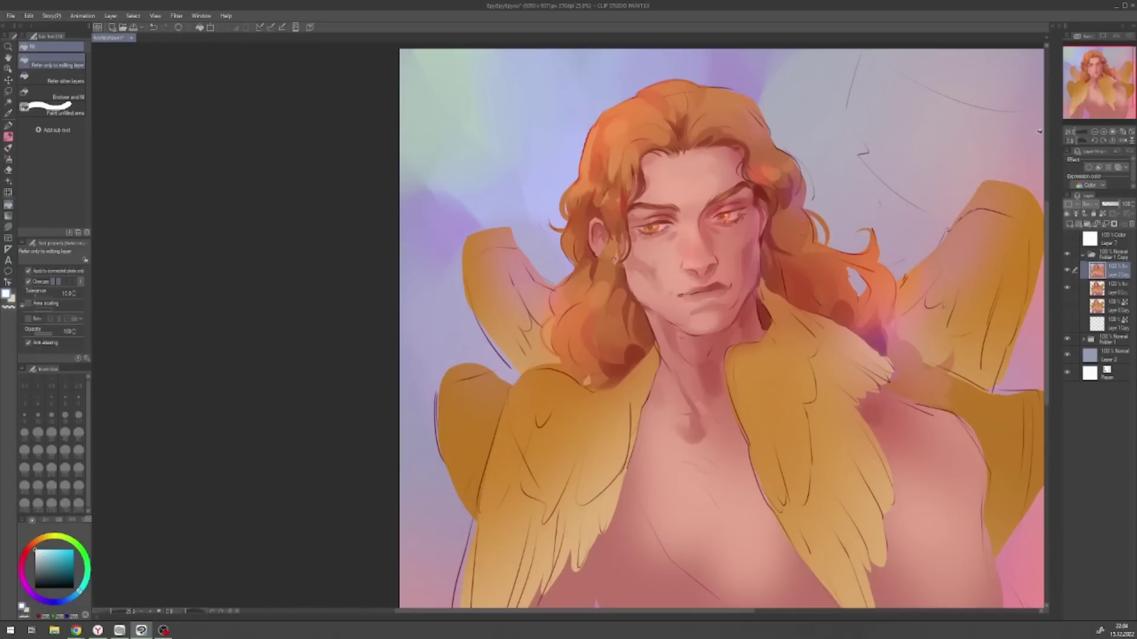
- Refine the face and the surrounding hair with sampled tones, using a size 50 brush
scroll(699, 266, up, 3)
key(b)
alt+click(526, 299)
key(bracketright)
key(bracketright)
key(bracketright)
key(bracketright)
key(bracketright)
click(79, 434)
click(80, 434)
alt+click(177, 305)
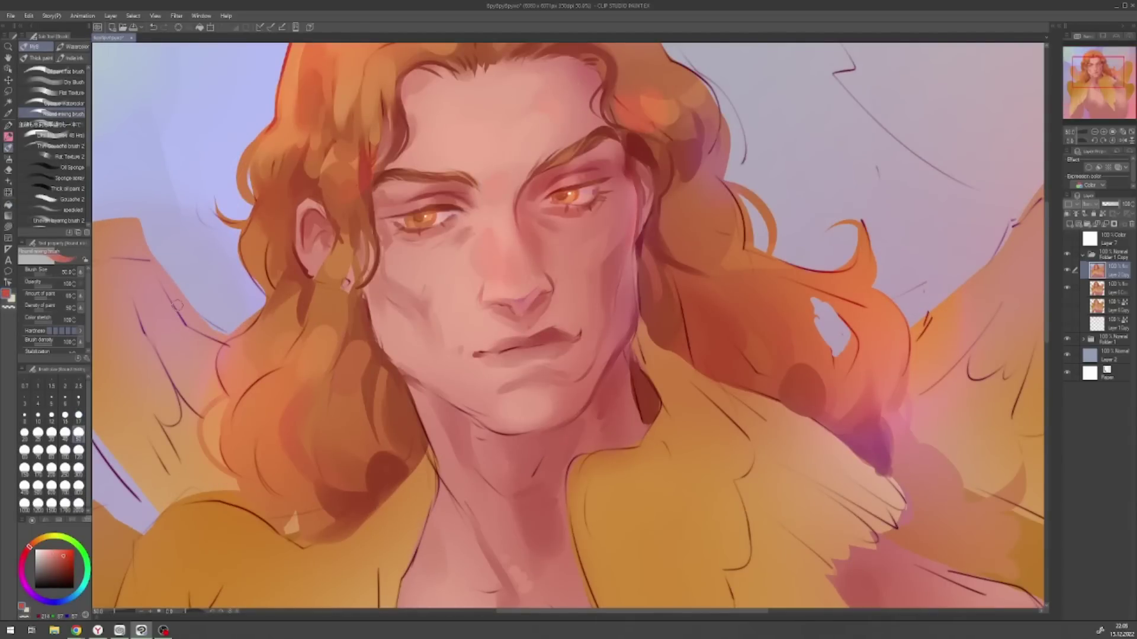
- Soften the nose bridge and the forehead with sampled skin tones, using a size 120 brush
alt+click(533, 115)
mouse_move(591, 181)
mouse_down()
mouse_move(467, 317)
mouse_move(490, 288)
mouse_up()
alt+click(490, 288)
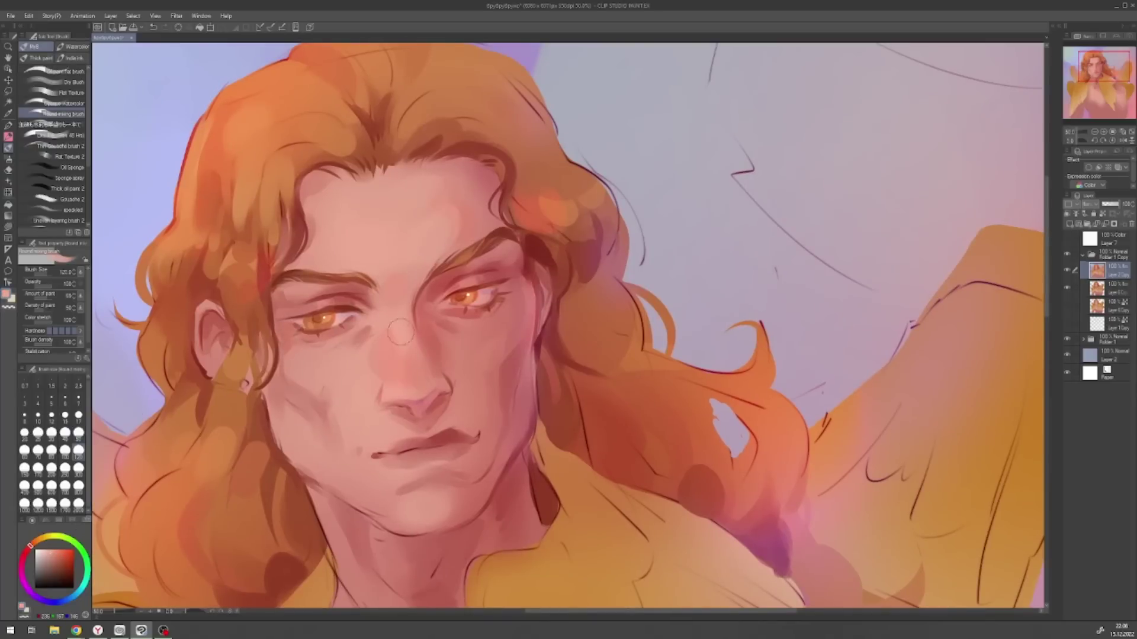
alt+click(382, 308)
key(bracketright)
key(bracketright)
key(bracketright)
key(bracketright)
key(bracketright)
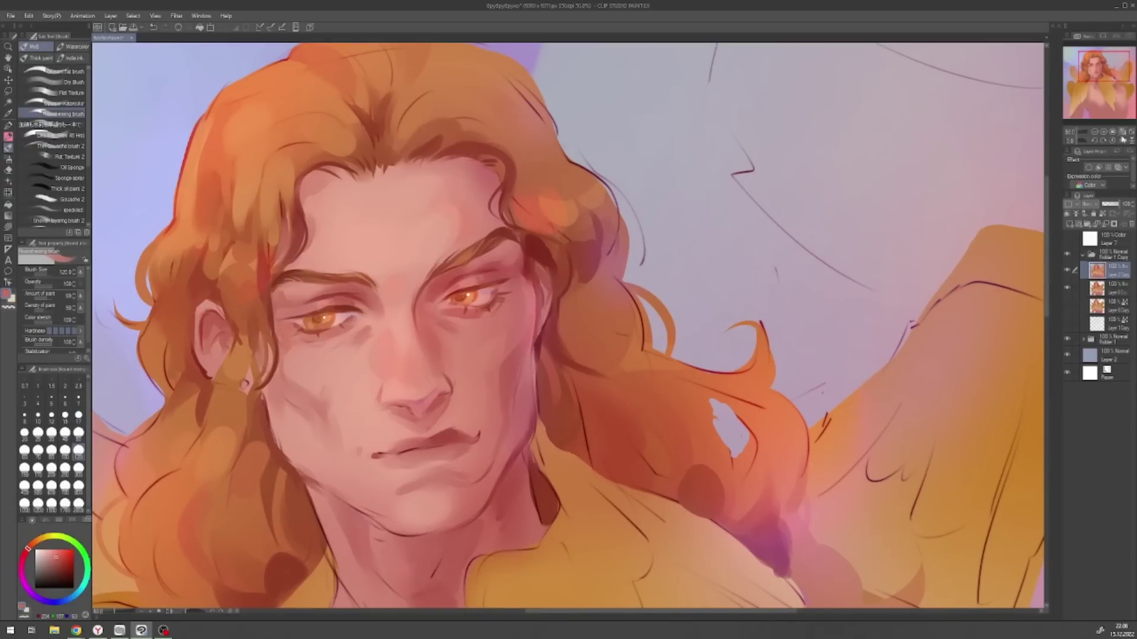
- Tint the forehead along the near hairline with sampled pink tones, using a size 50 brush
alt+click(337, 504)
alt+click(305, 195)
key(bracketleft)
key(bracketleft)
key(bracketleft)
key(bracketleft)
key(bracketleft)
alt+click(316, 190)
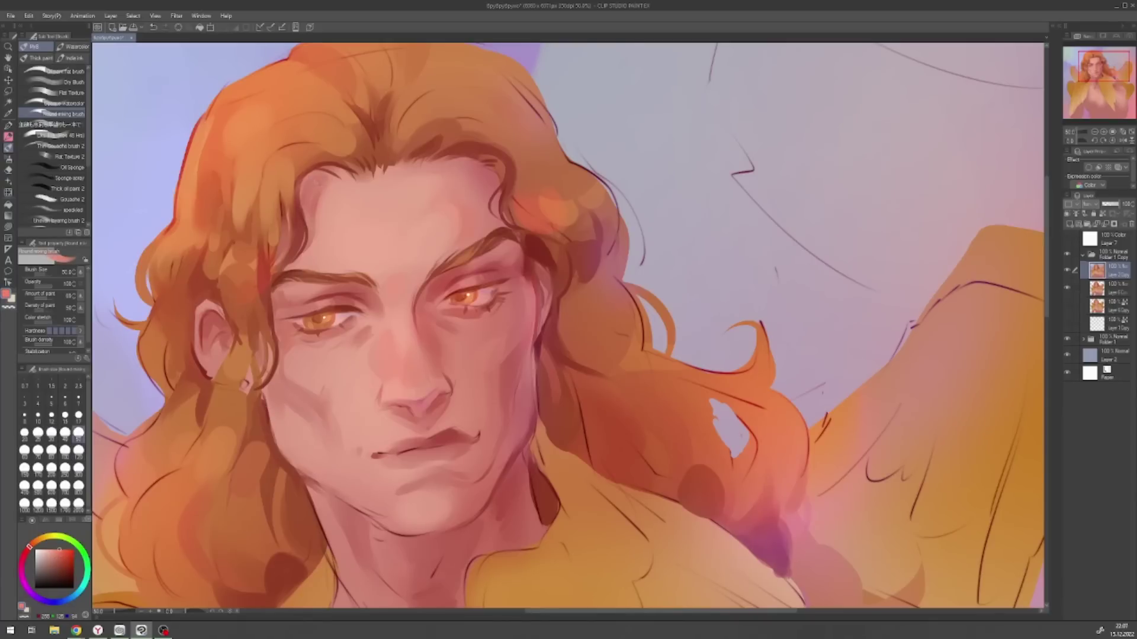
key(b)
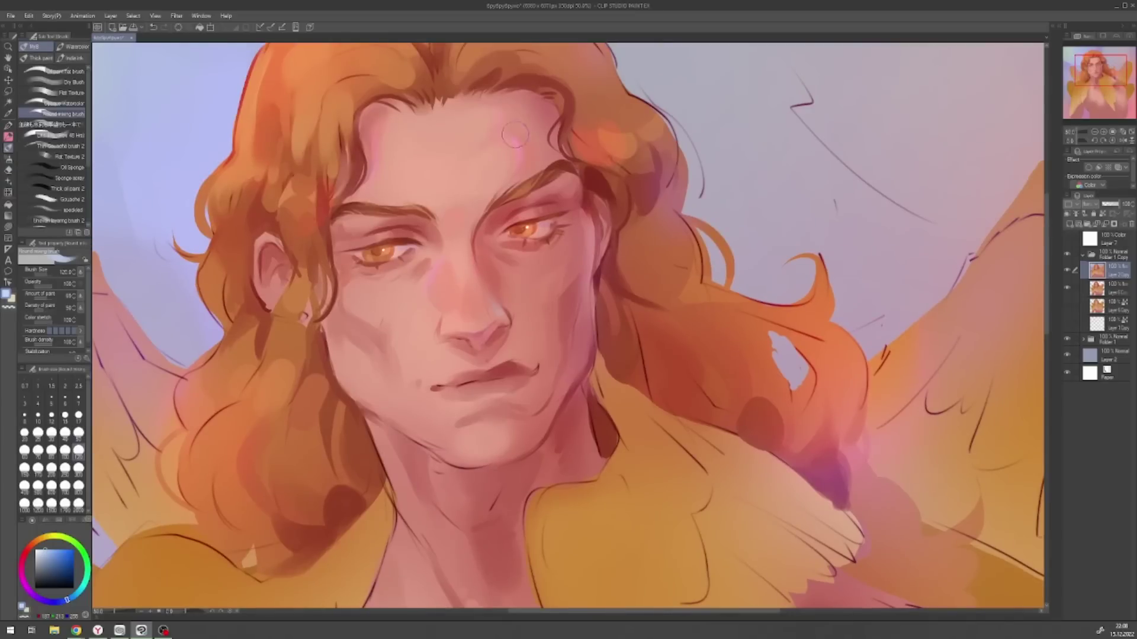
- Paint pink and lilac accents above the far brow and on the cheeks, varying the brush size up to 250
alt+click(551, 195)
key(bracketleft)
key(bracketleft)
key(bracketleft)
key(bracketleft)
key(bracketleft)
alt+click(567, 325)
key(bracketright)
key(bracketright)
key(bracketright)
key(bracketright)
key(bracketright)
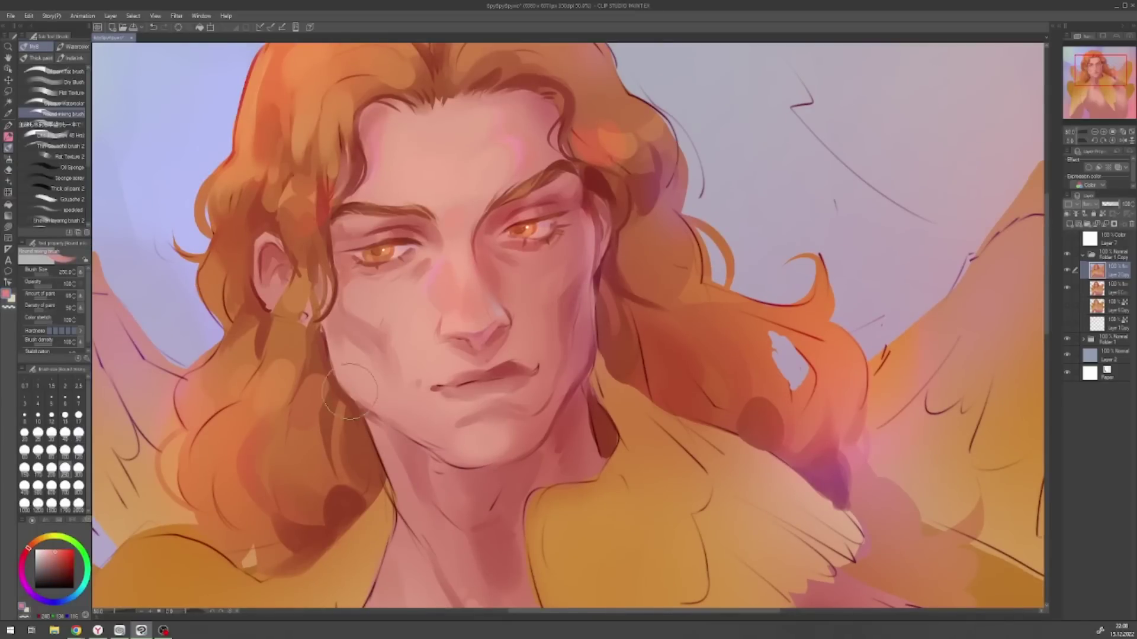
- Refine small facial details with sampled rose tones, using a size 17 brush
key(bracketleft)
key(bracketleft)
key(bracketleft)
key(bracketleft)
key(bracketleft)
key(bracketleft)
key(bracketleft)
key(bracketleft)
key(bracketleft)
key(bracketleft)
alt+click(435, 270)
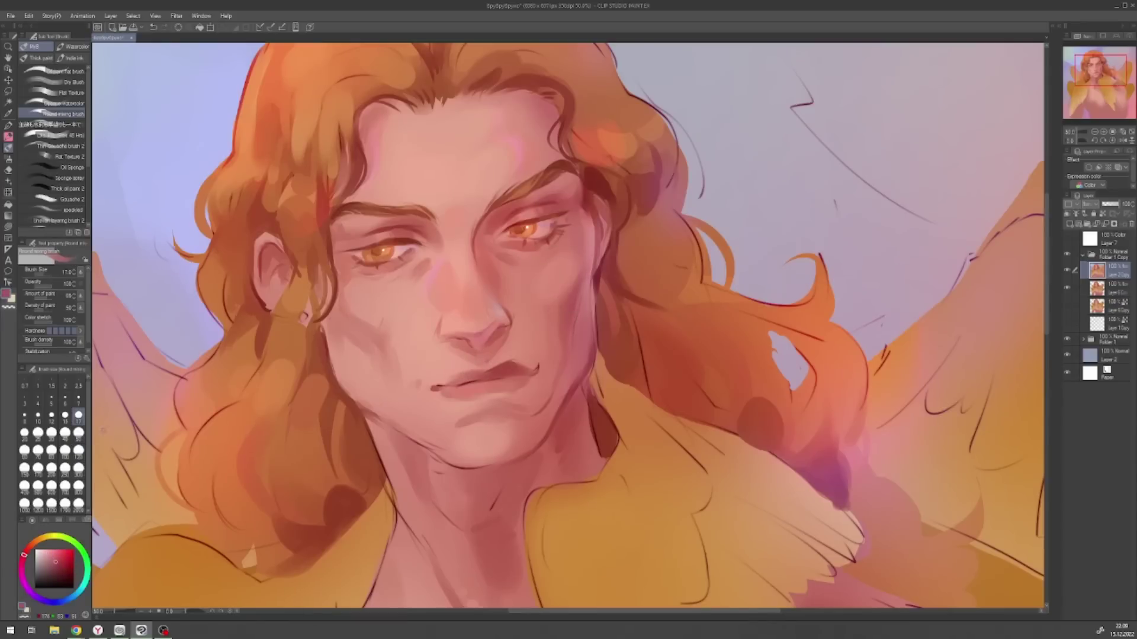
- Mirror the canvas and shade the far side of the face with a muted violet, using a size 50 brush
key(h)
key(ctrl+minus)
key(m)
drag(395, 179, 392, 161)
key(ctrl+d)
key(b)
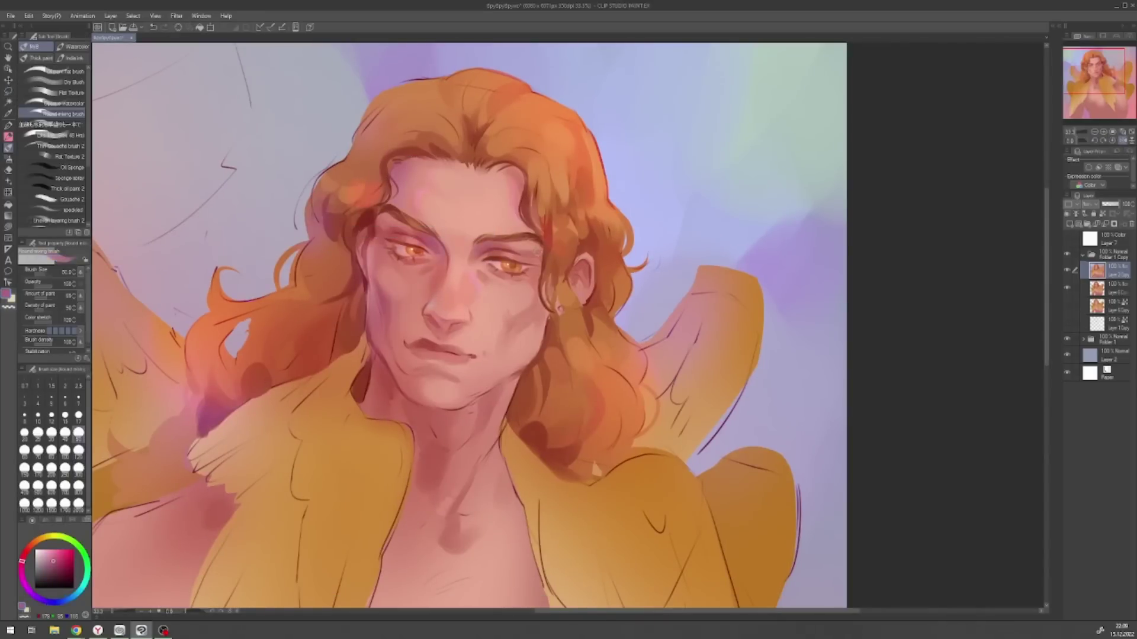
- Paint violet reflections into the hair behind the jaw and a greyish highlight beside the parting, with a size 50 brush
click(78, 432)
alt+click(351, 330)
alt+click(458, 104)
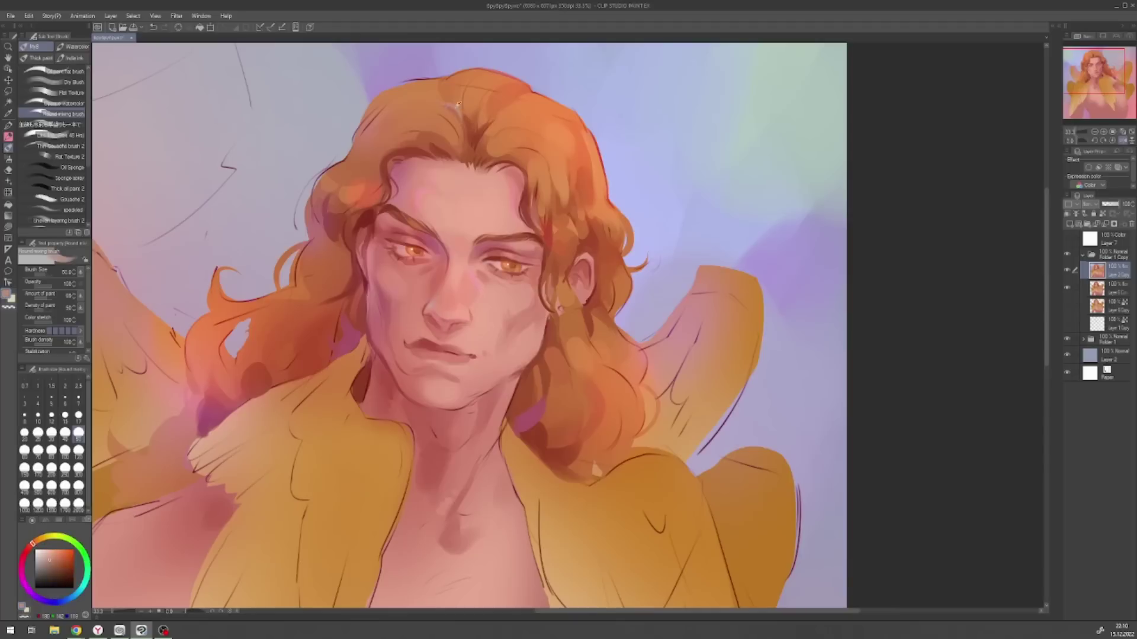
alt+click(302, 336)
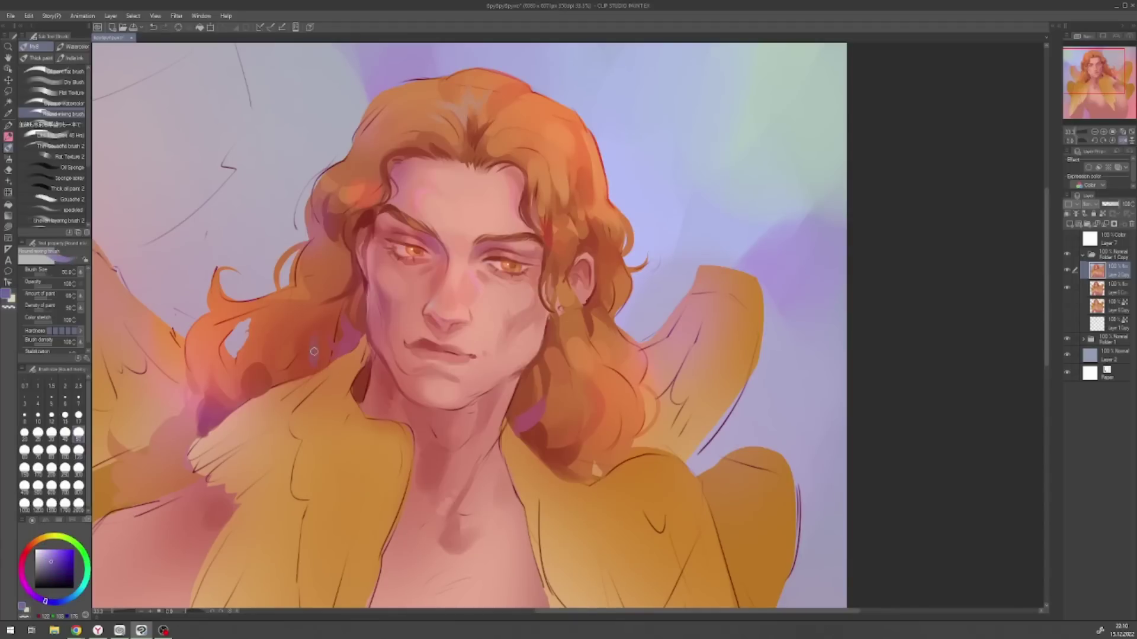
alt+click(337, 326)
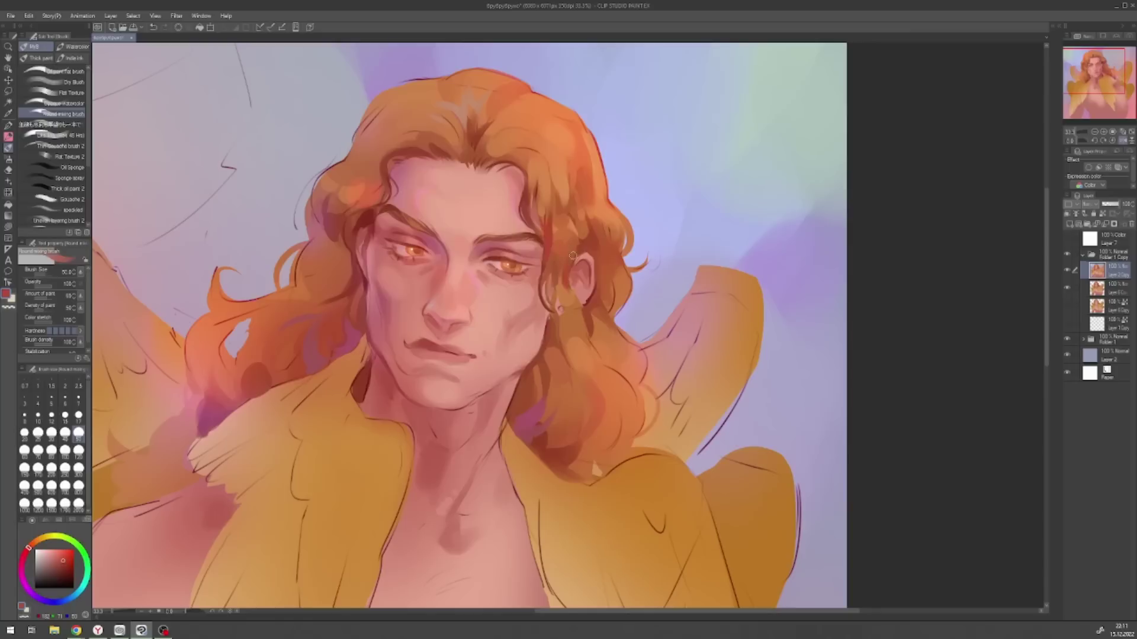
- Paint the locks in front of and below the ear with sampled red and orange tones, alternating brush sizes 50 and 17
drag(563, 269, 577, 314)
alt+click(595, 269)
alt+click(595, 269)
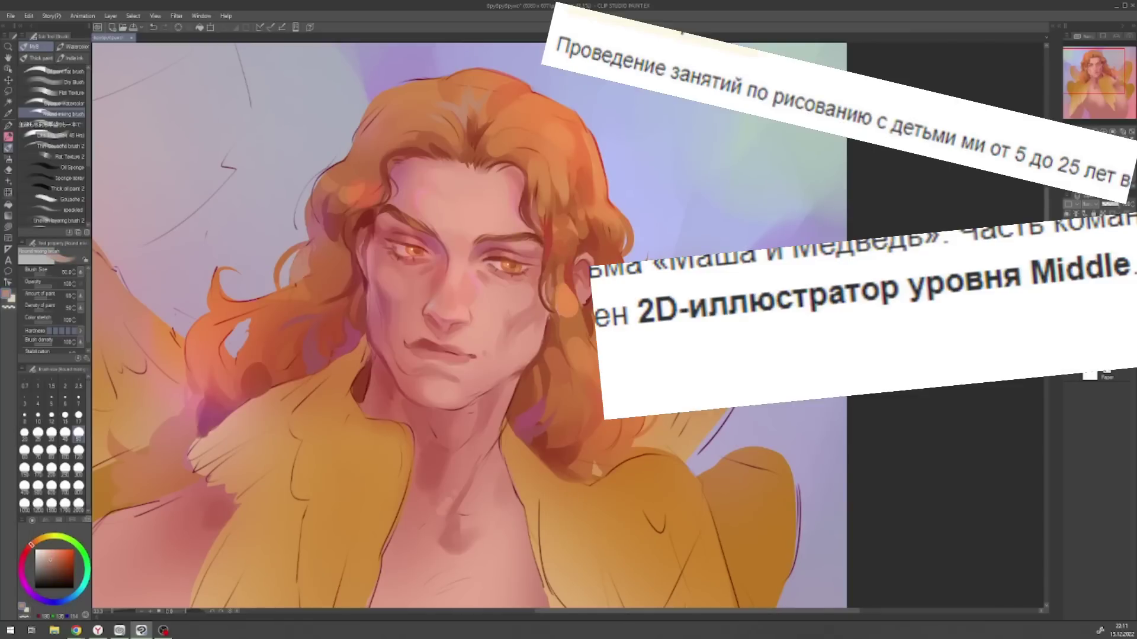
key(bracketleft)
key(bracketleft)
key(bracketleft)
key(bracketleft)
key(bracketleft)
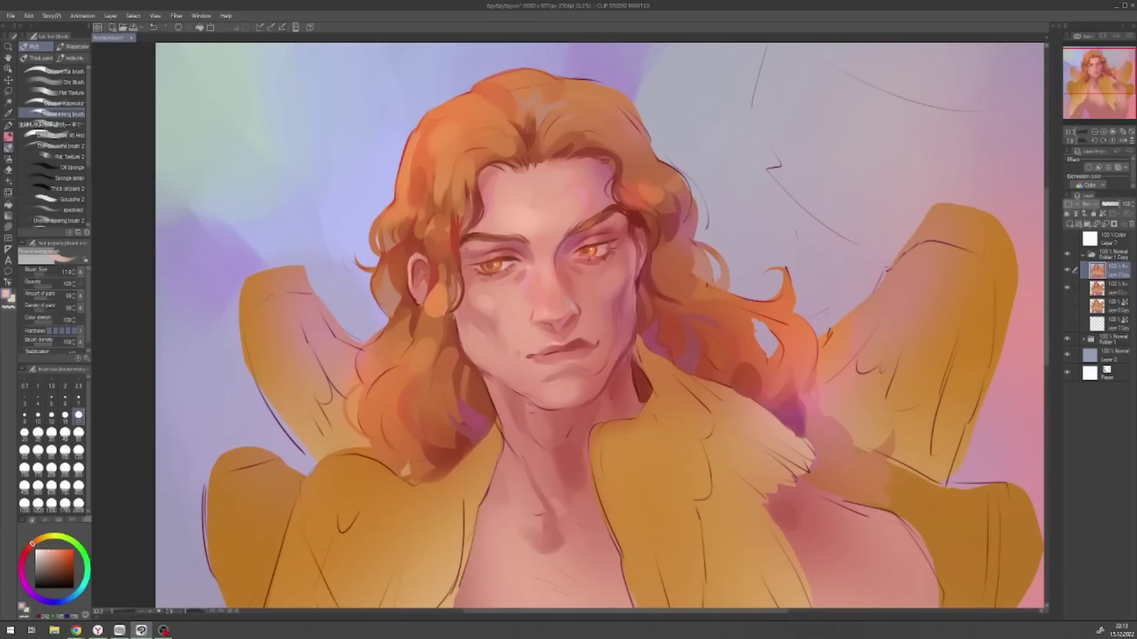
click(79, 433)
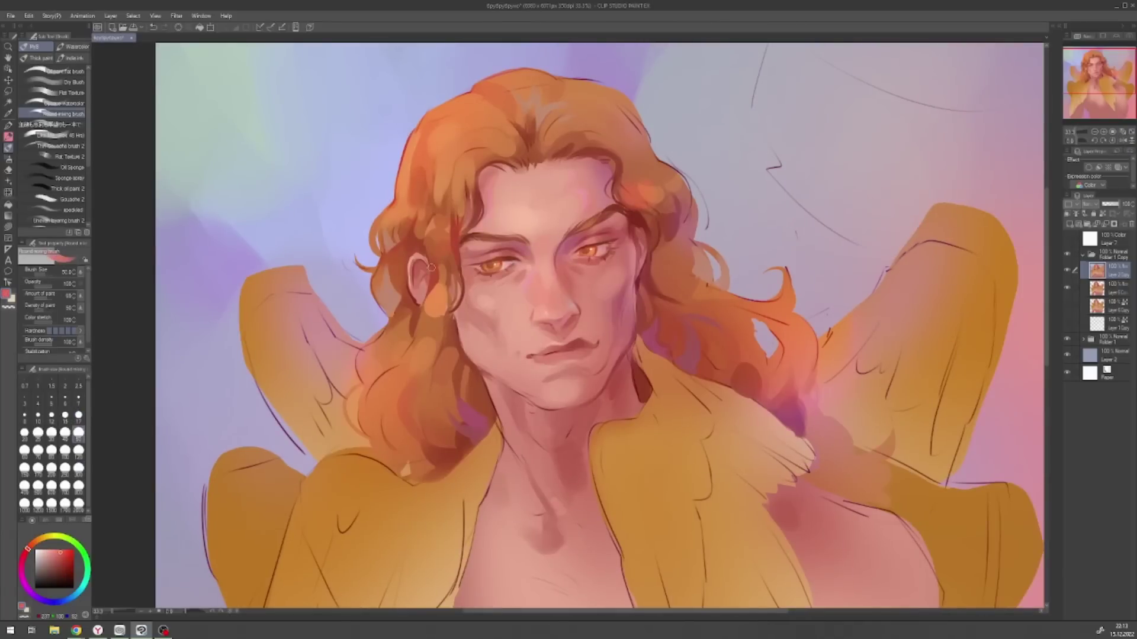
click(79, 416)
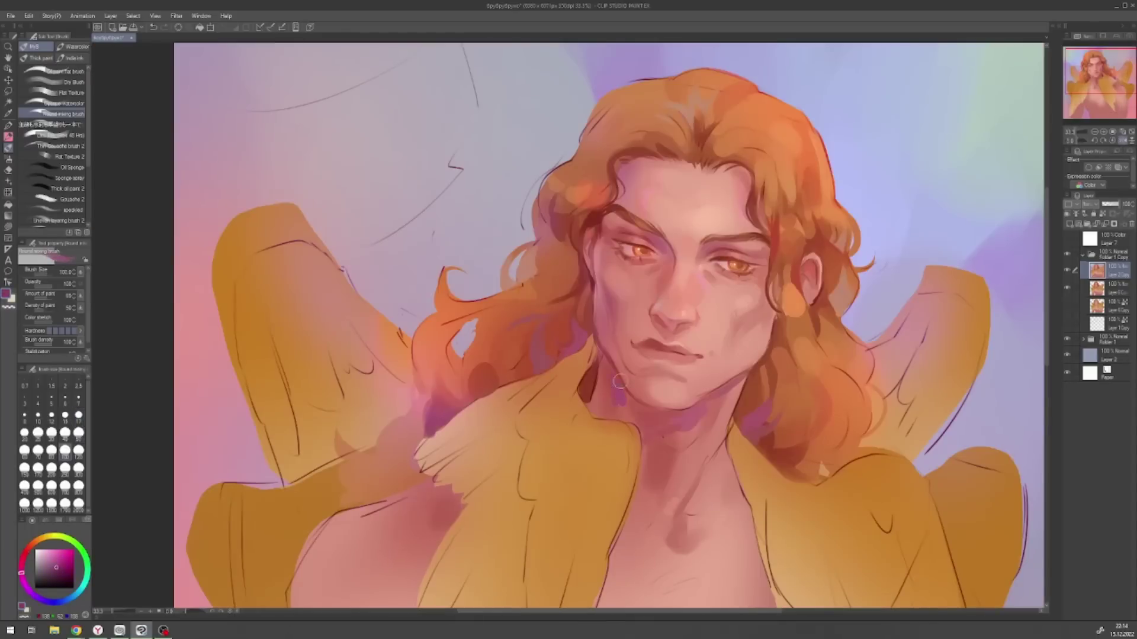
- Shade beneath the jaw and the far edge of the neck with violet, using brush sizes 100 and 50
click(79, 450)
click(22, 578)
click(46, 567)
click(79, 432)
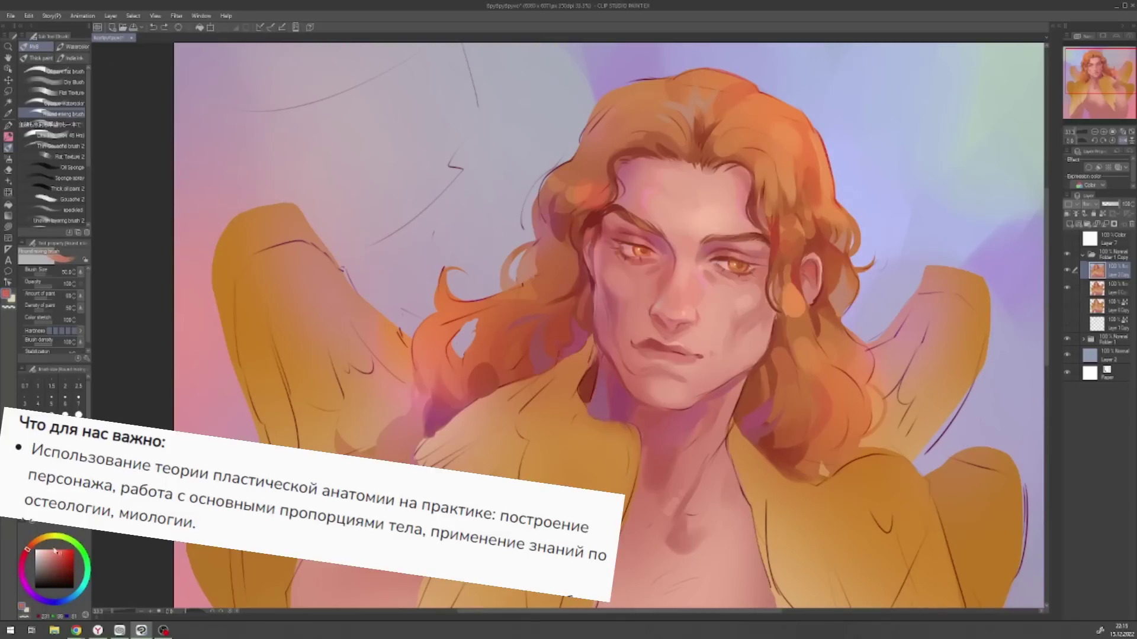
- Paint a cool bluish highlight below the lower lip and prepare a sampled dark red with a size 17 brush
alt+click(717, 415)
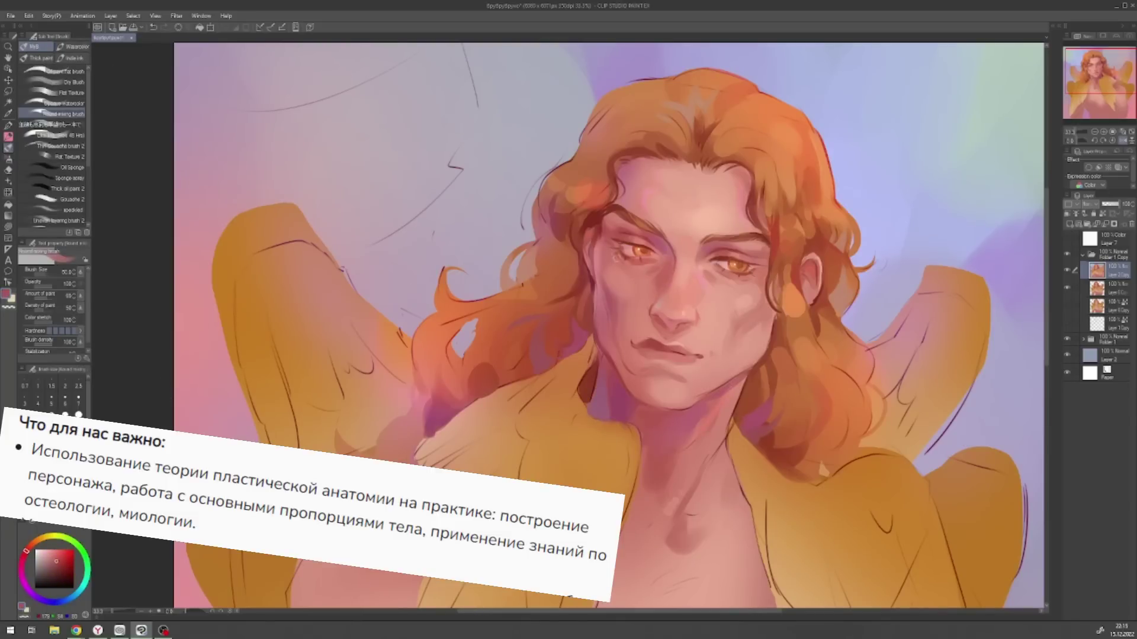
drag(681, 308, 499, 292)
alt+click(510, 408)
click(78, 415)
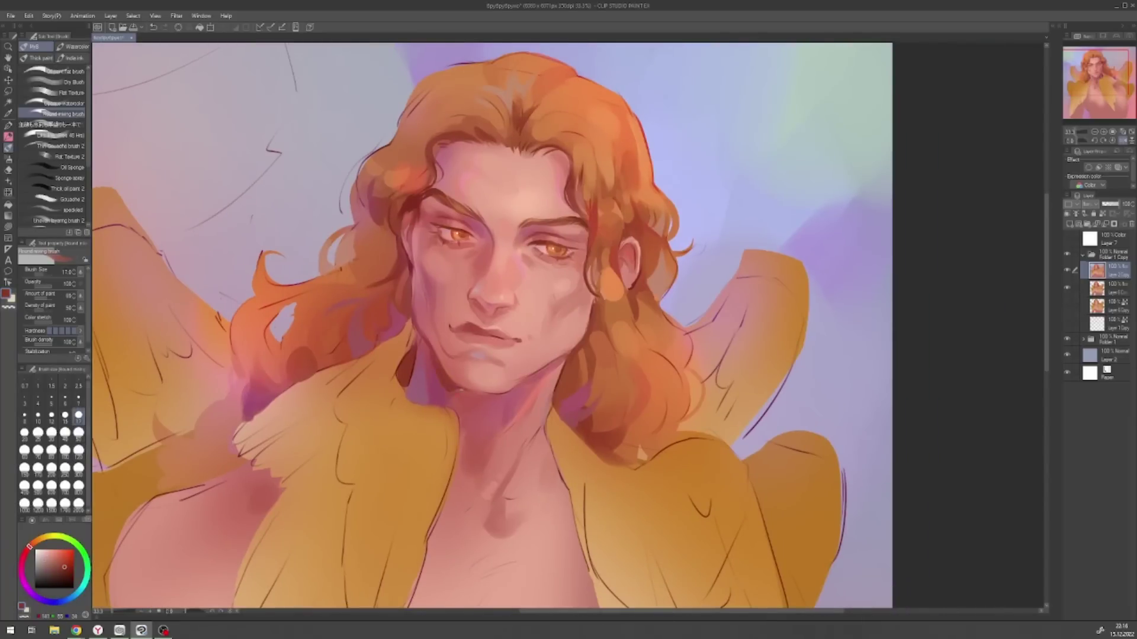
- Paint orange and pink feather strokes on the winged collar beside the neck, using brush sizes 17 and 50
alt+click(411, 331)
mouse_move(361, 368)
mouse_down()
mouse_move(340, 415)
mouse_move(362, 441)
mouse_move(389, 435)
mouse_up()
alt+click(352, 391)
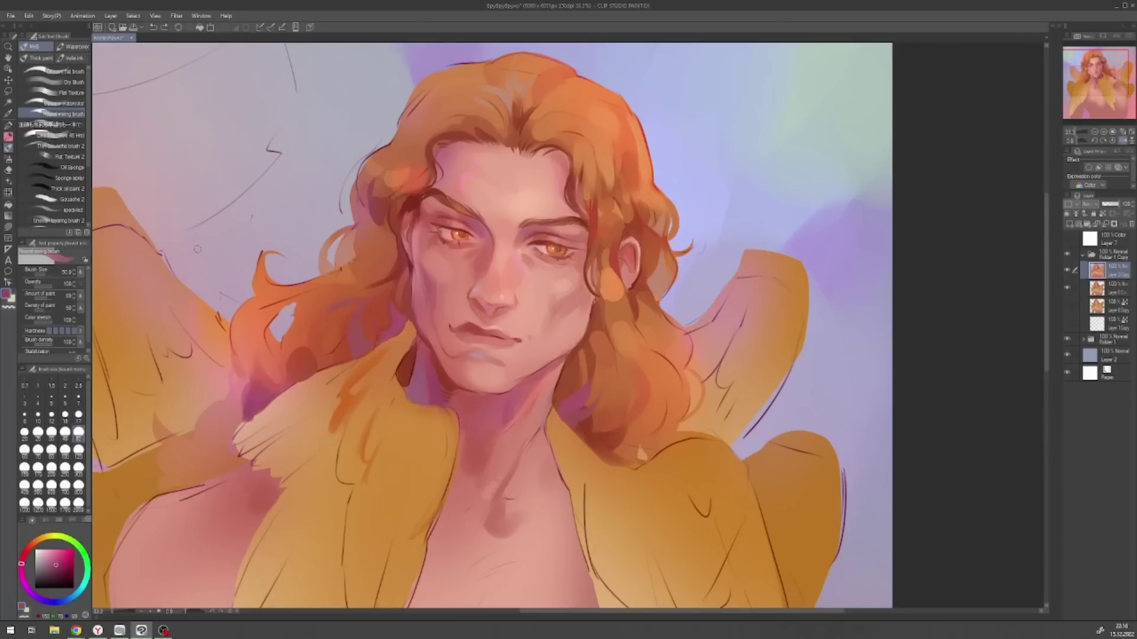
key(b)
key(b)
mouse_move(323, 388)
mouse_down()
mouse_move(311, 441)
mouse_move(321, 429)
mouse_up()
alt+click(373, 375)
alt+click(390, 361)
key(x)
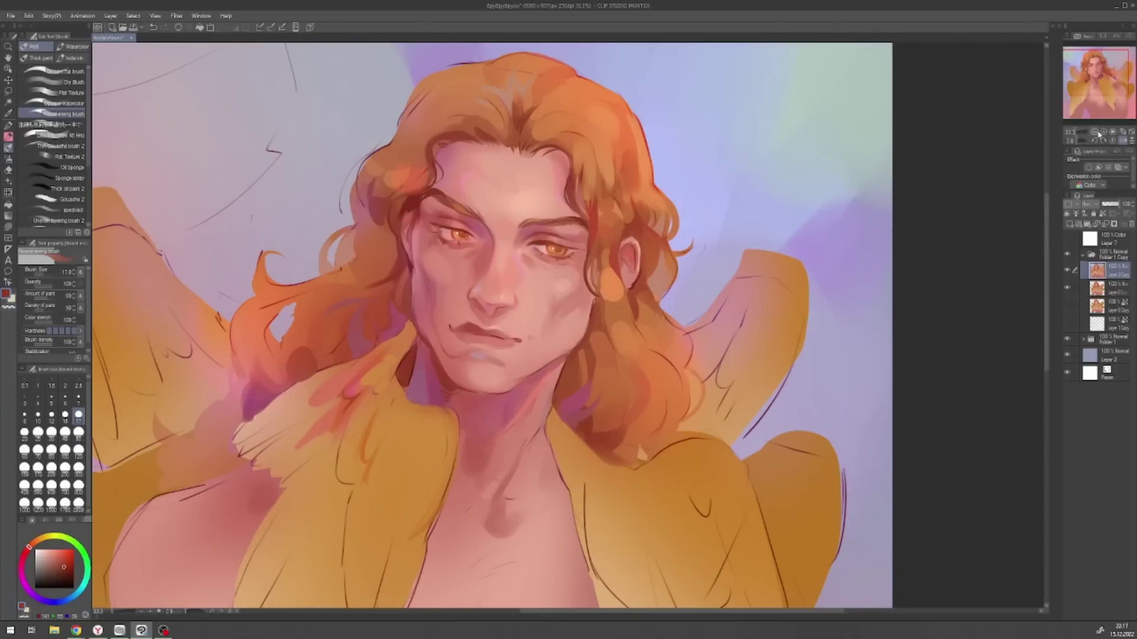
- Shade the base of the neck, collarbone and upper chest with violet shadow shapes
key(ctrl+minus)
click(52, 485)
alt+click(518, 316)
mouse_move(518, 317)
mouse_down()
mouse_move(535, 409)
mouse_move(527, 377)
mouse_move(518, 415)
mouse_up()
click(78, 450)
alt+click(505, 373)
- Check the values on the mirrored portrait with the top Color layer, and sample tones for a size 120 brush
key(h)
click(1068, 238)
click(1068, 238)
key(h)
alt+click(661, 176)
click(78, 450)
alt+click(647, 269)
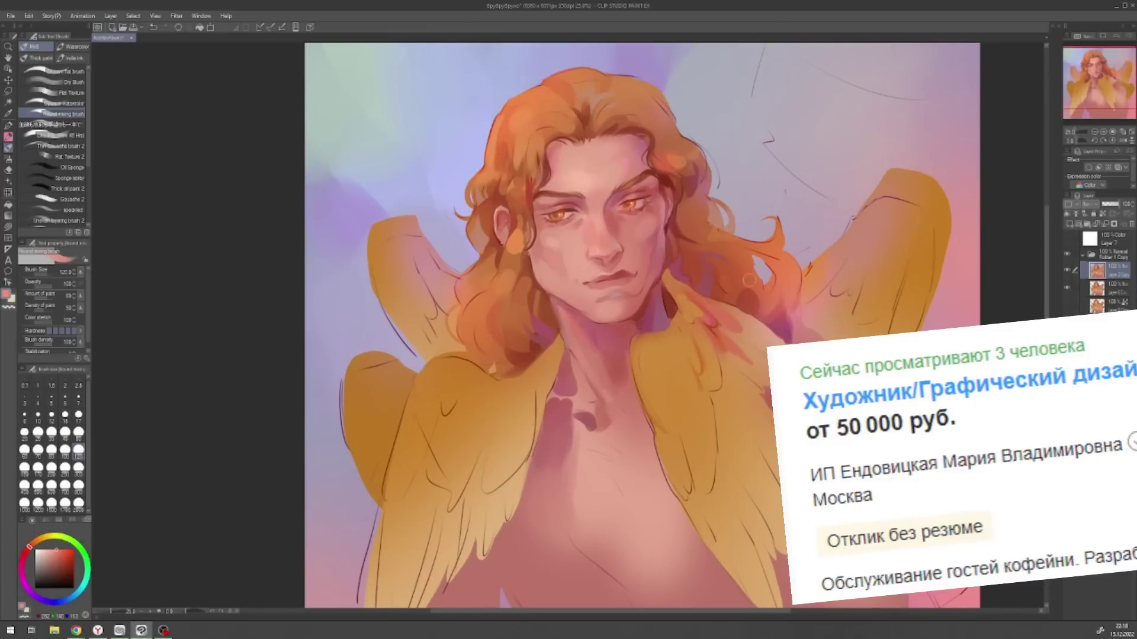
- Paint sampled orange tones and small pale highlights into the hair above the ear, using brush sizes 17, 50 and 120
drag(654, 239, 564, 273)
click(78, 414)
alt+click(485, 324)
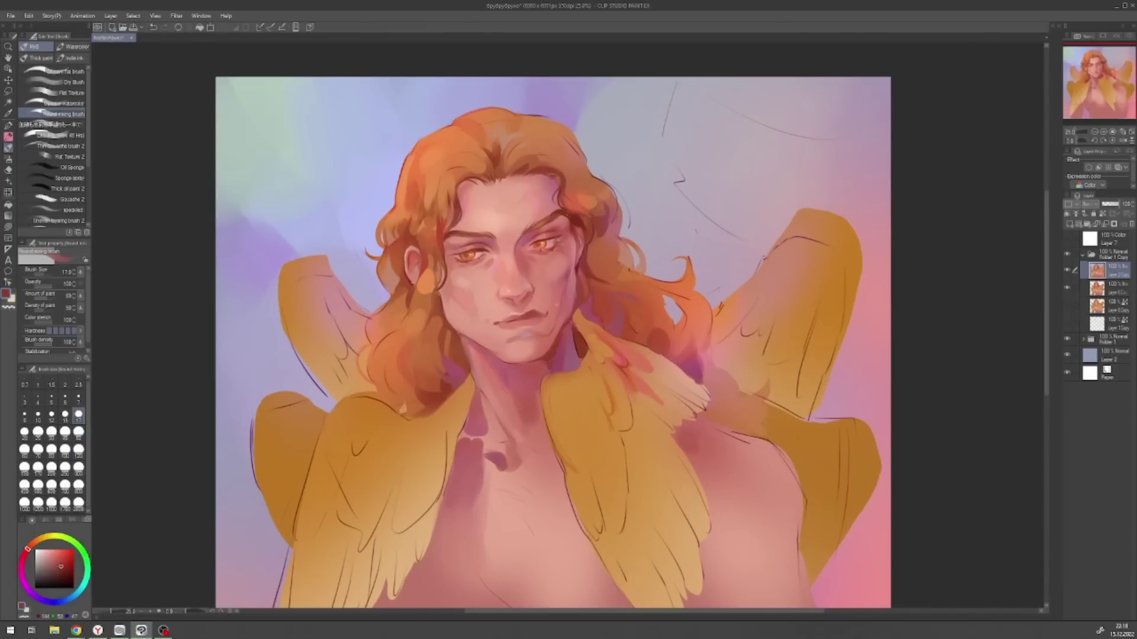
alt+click(542, 174)
click(78, 450)
alt+click(248, 113)
click(78, 432)
alt+click(426, 142)
click(78, 450)
key(h)
alt+click(686, 188)
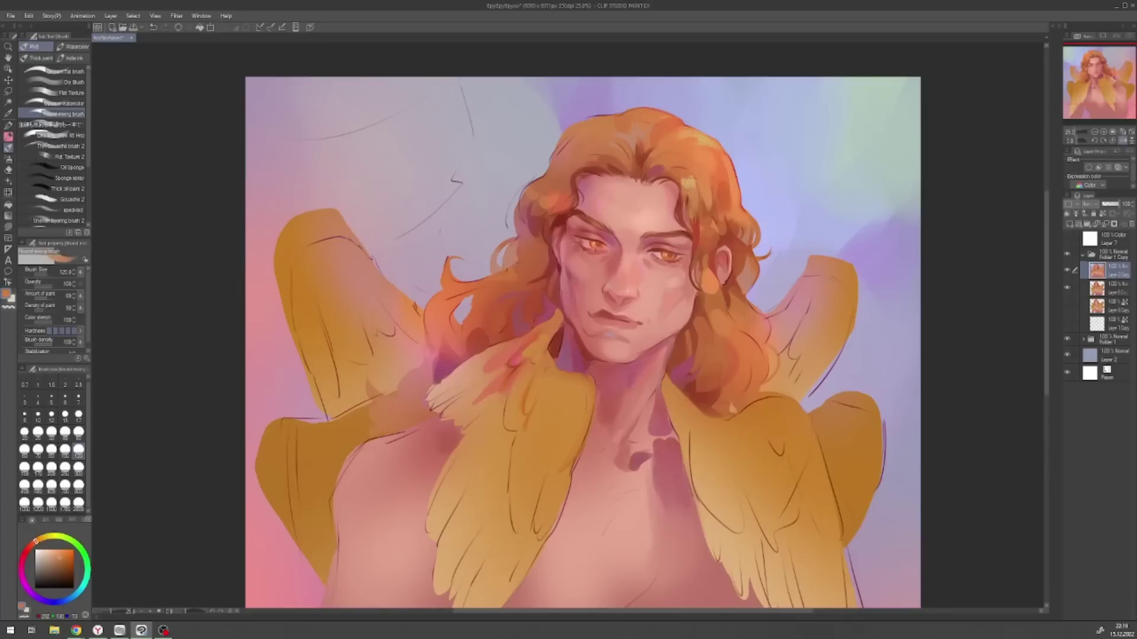
- Paint a bright yellow rim light along the outer edge of the hair on the ear side, with a size 17 brush
click(78, 416)
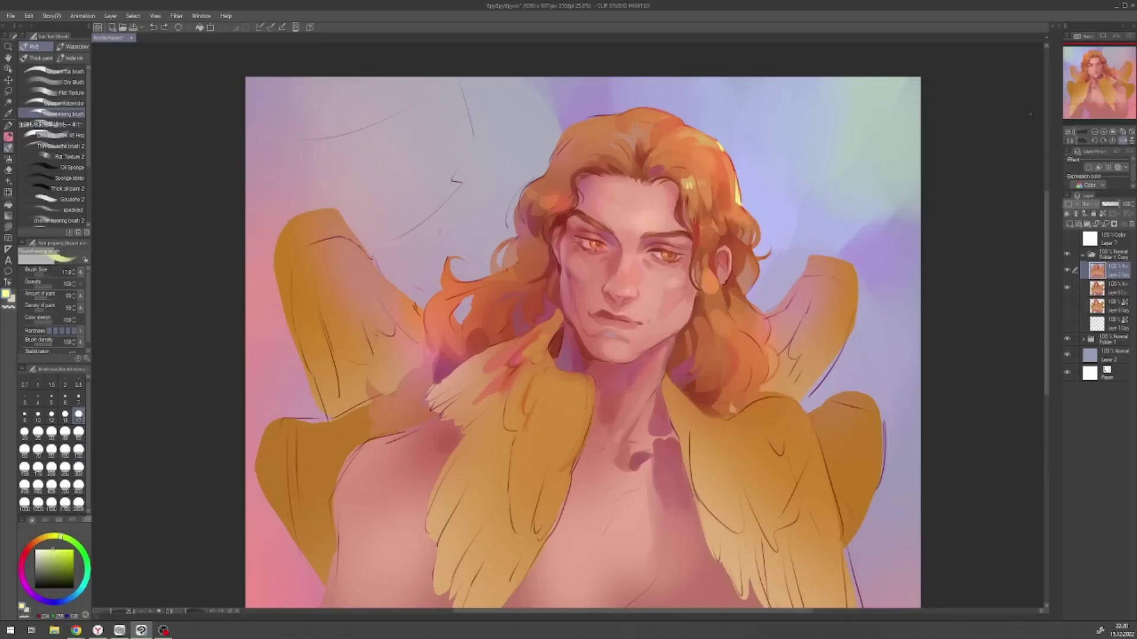
key(ctrl+plus)
alt+click(553, 265)
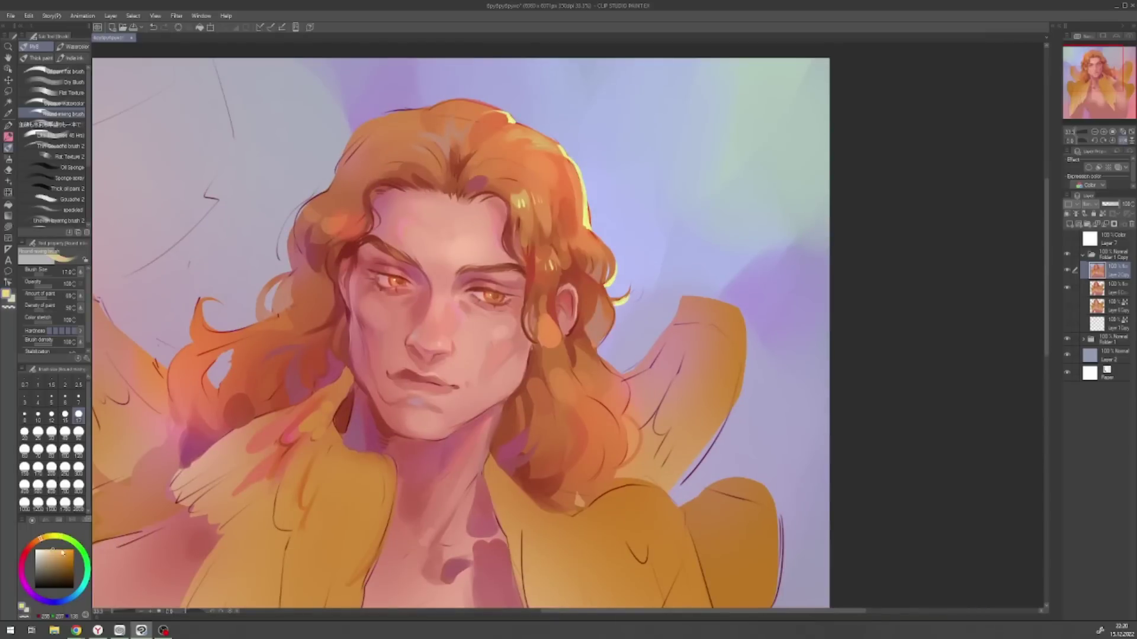
alt+click(438, 345)
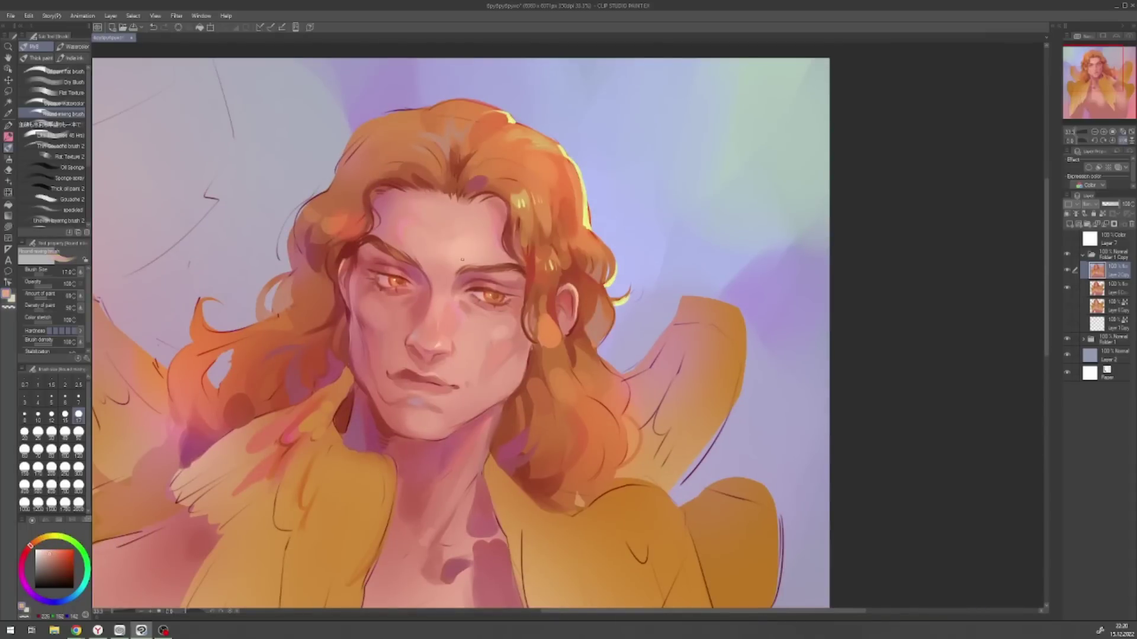
drag(29, 545, 25, 554)
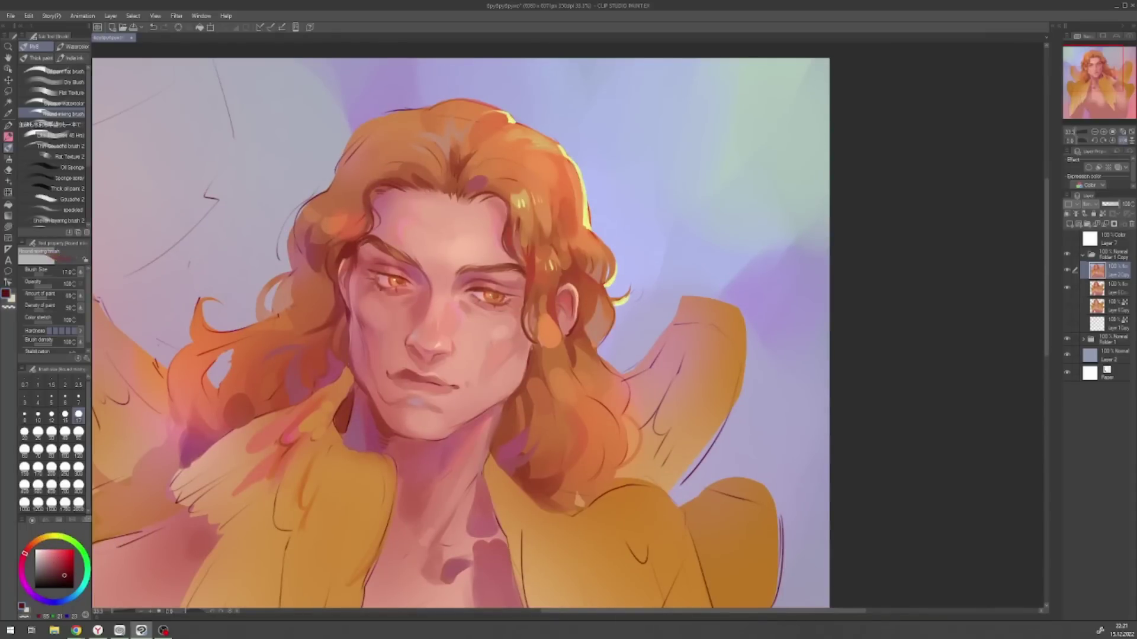
- Add a pink rim light along the lower hair curls and the crown's edge, working on the rotated canvas
key(b)
key(x)
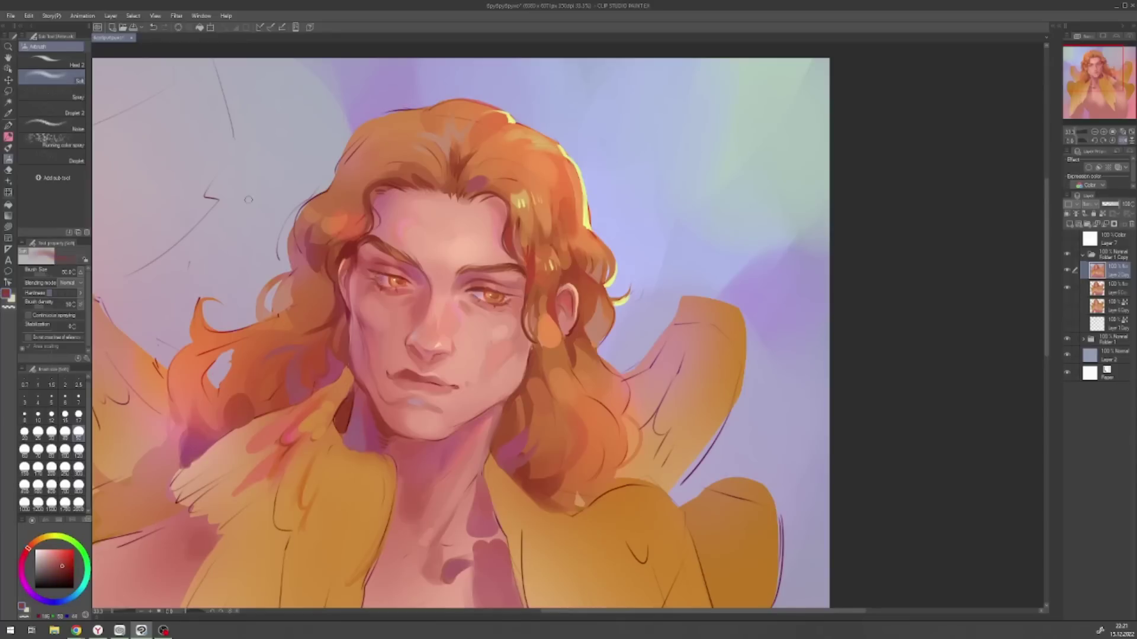
key(x)
key(b)
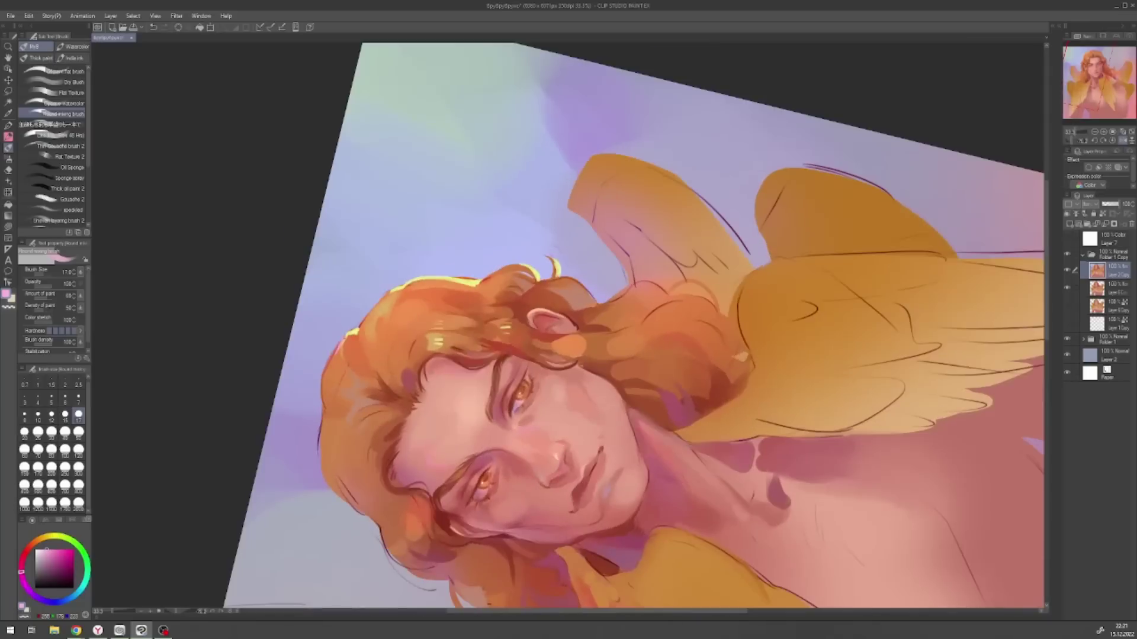
mouse_move(636, 293)
mouse_down()
mouse_move(666, 299)
mouse_move(686, 284)
mouse_up()
alt+click(607, 301)
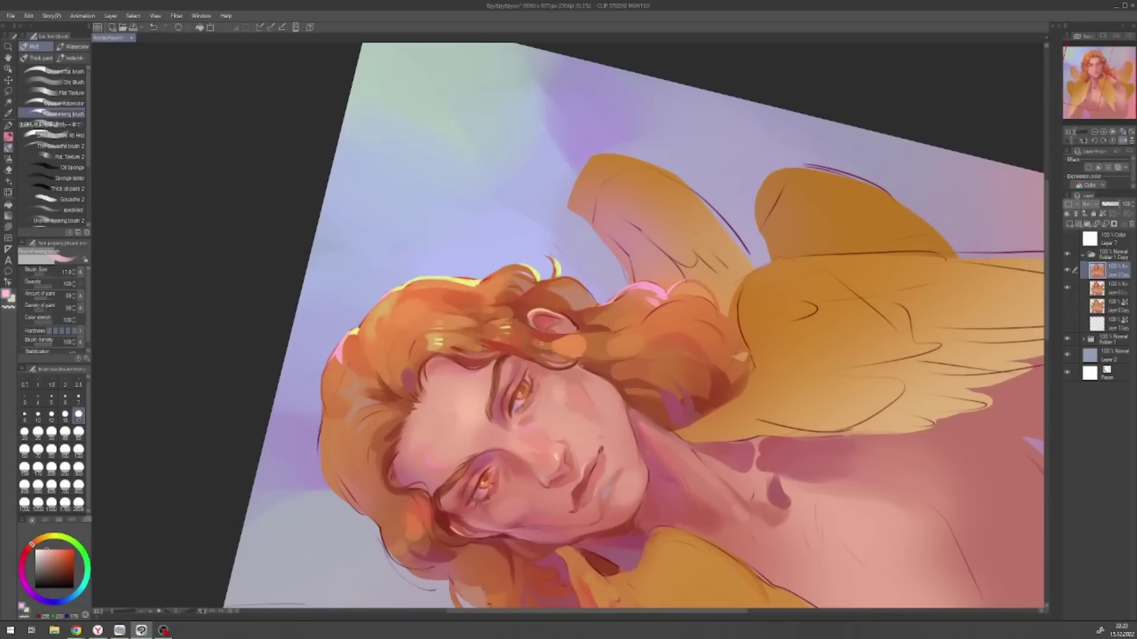
- Straighten the canvas, lasso the hair section above the ear for soft airbrush tinting, and clear the selection
key(ctrl+@)
key(m)
mouse_move(533, 136)
mouse_down()
mouse_move(584, 195)
mouse_move(512, 237)
mouse_up()
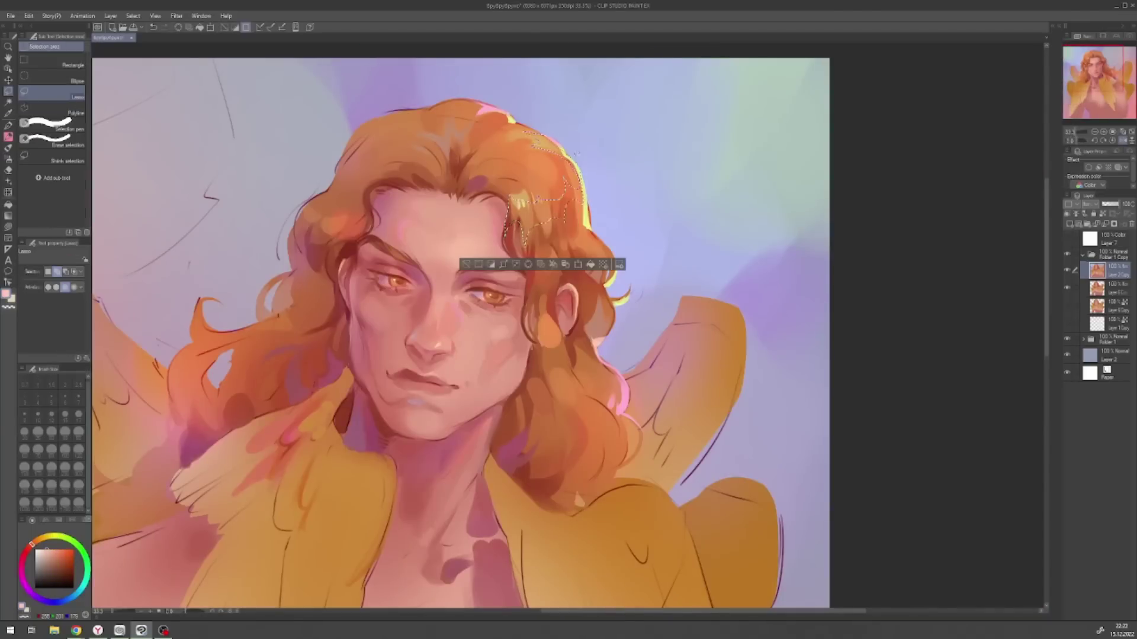
key(ctrl+d)
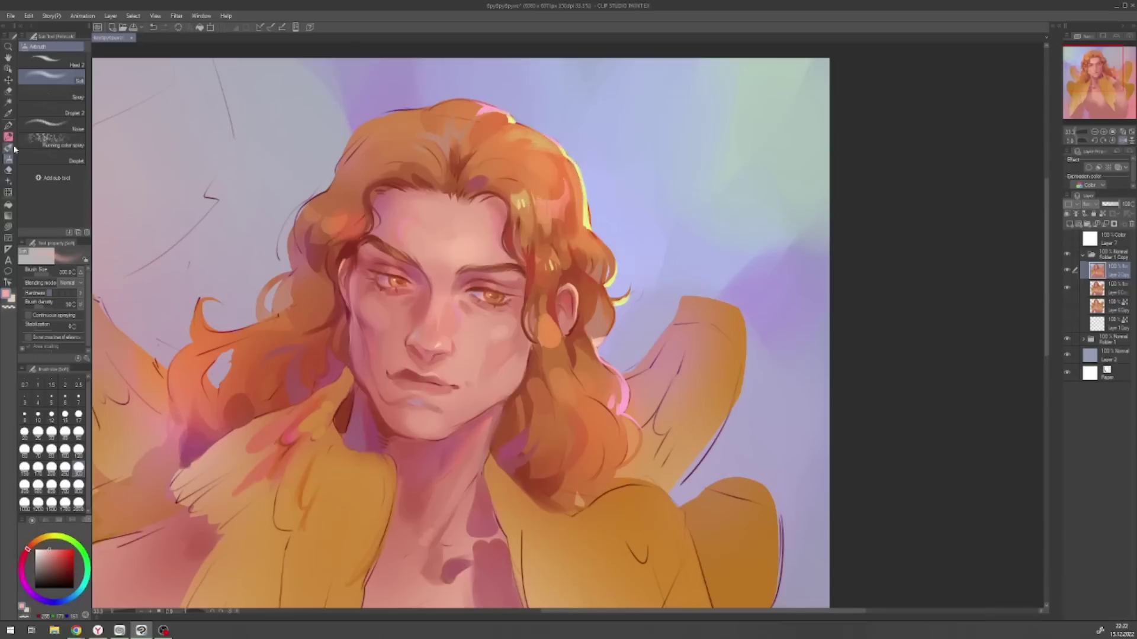
- Paint peach and orange strands into the hair above the ear and beside its lit edge, with a size 17 brush
key(b)
drag(546, 236, 555, 254)
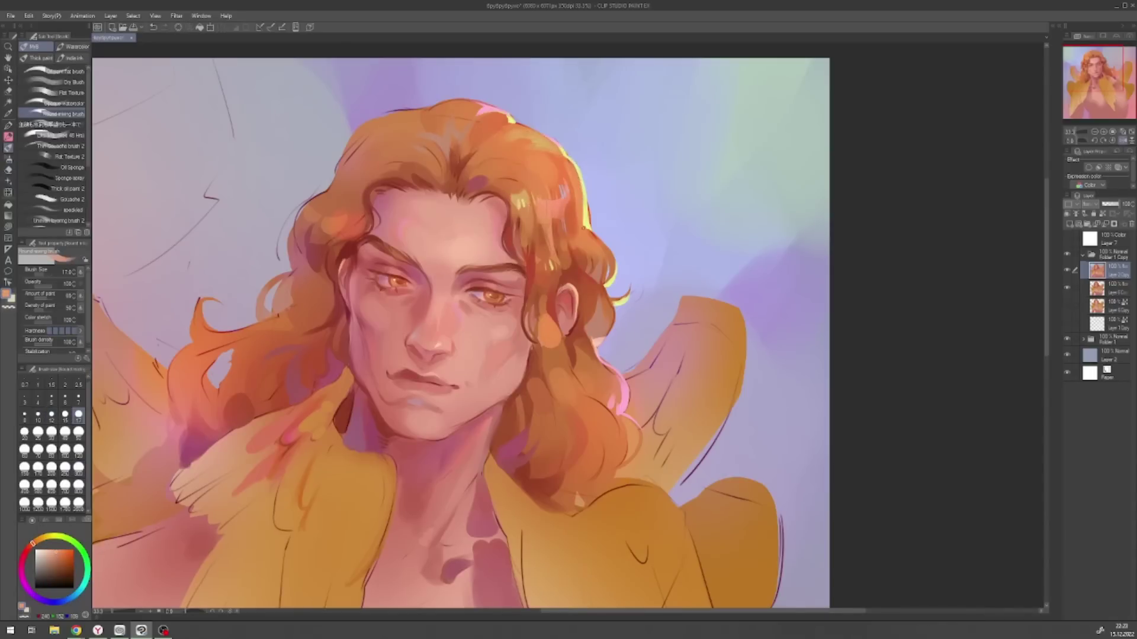
drag(586, 218, 588, 248)
drag(592, 265, 601, 290)
scroll(461, 331, down, 6)
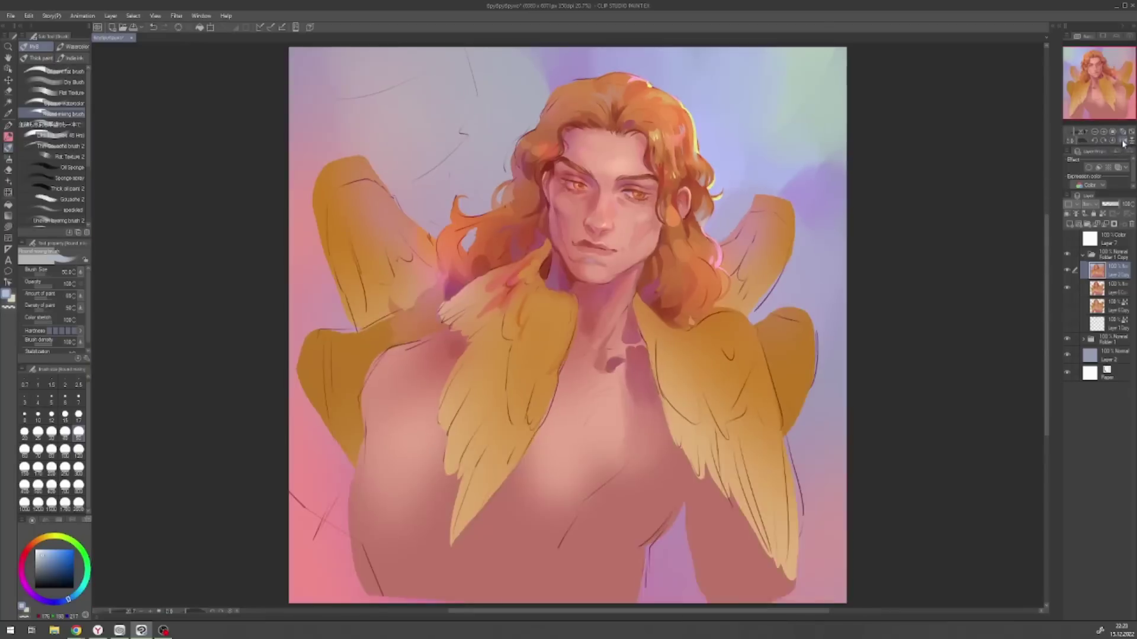
- Paint pale yellow and pink patches on the upper wing behind the ear-side hair, working on the mirrored canvas
key(h)
scroll(335, 245, up, 6)
mouse_move(314, 261)
mouse_down()
mouse_move(367, 278)
mouse_move(409, 338)
mouse_move(355, 284)
mouse_move(350, 332)
mouse_up()
drag(311, 284, 325, 319)
drag(326, 272, 342, 305)
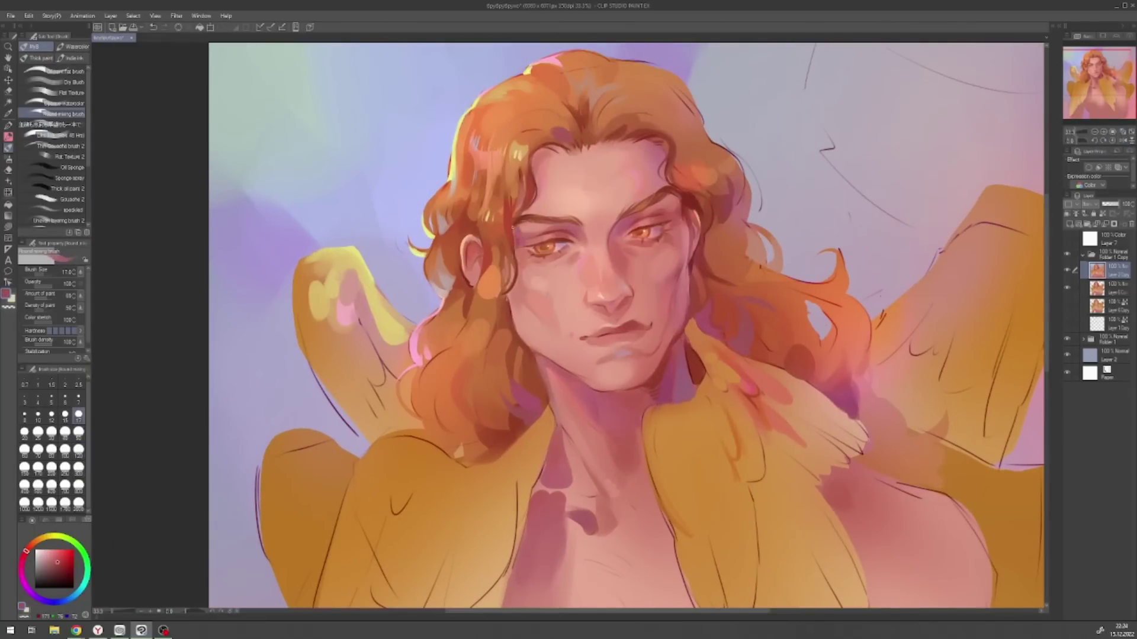
alt+click(515, 246)
alt+click(343, 267)
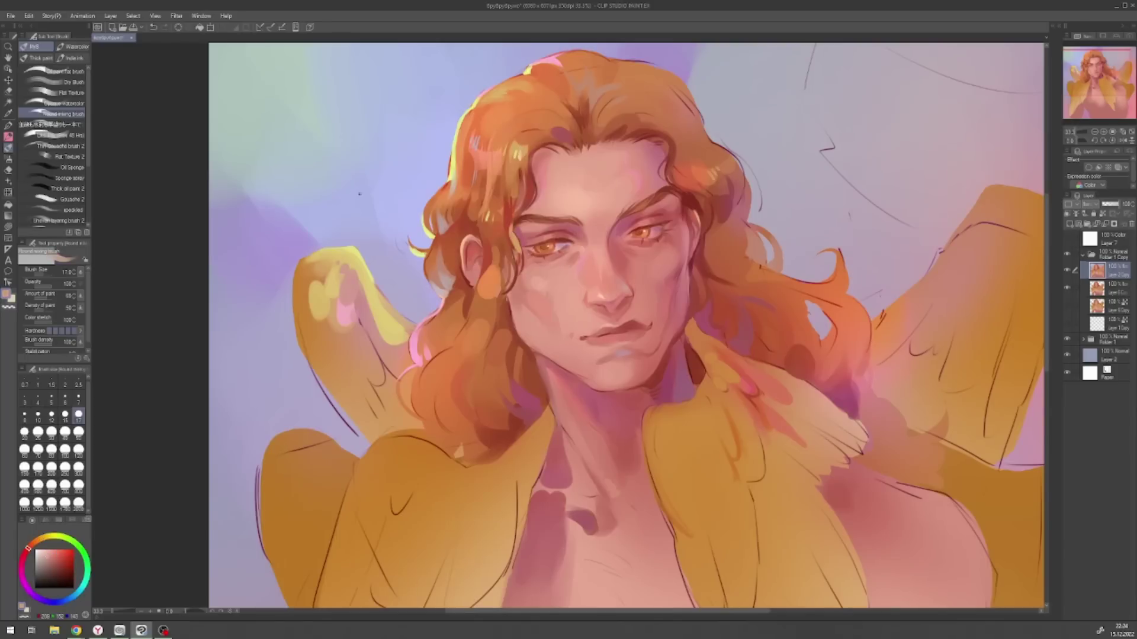
- Paint greenish and bluish reflections along the lower part of the upper wing, using brush sizes 120 and 50
click(79, 450)
alt+click(368, 244)
drag(361, 408, 386, 335)
scroll(386, 335, down, 2)
click(78, 432)
mouse_move(402, 422)
mouse_down()
mouse_move(348, 408)
mouse_move(373, 414)
mouse_up()
- Add reddish tones at the upper wing's base and pink and orange patches on the lower wing's tip
click(79, 449)
alt+click(412, 263)
alt+click(441, 356)
mouse_move(423, 364)
mouse_down()
mouse_move(448, 362)
mouse_move(453, 392)
mouse_move(443, 377)
mouse_move(429, 403)
mouse_up()
click(79, 415)
alt+click(417, 331)
drag(1107, 80, 1110, 85)
alt+click(342, 368)
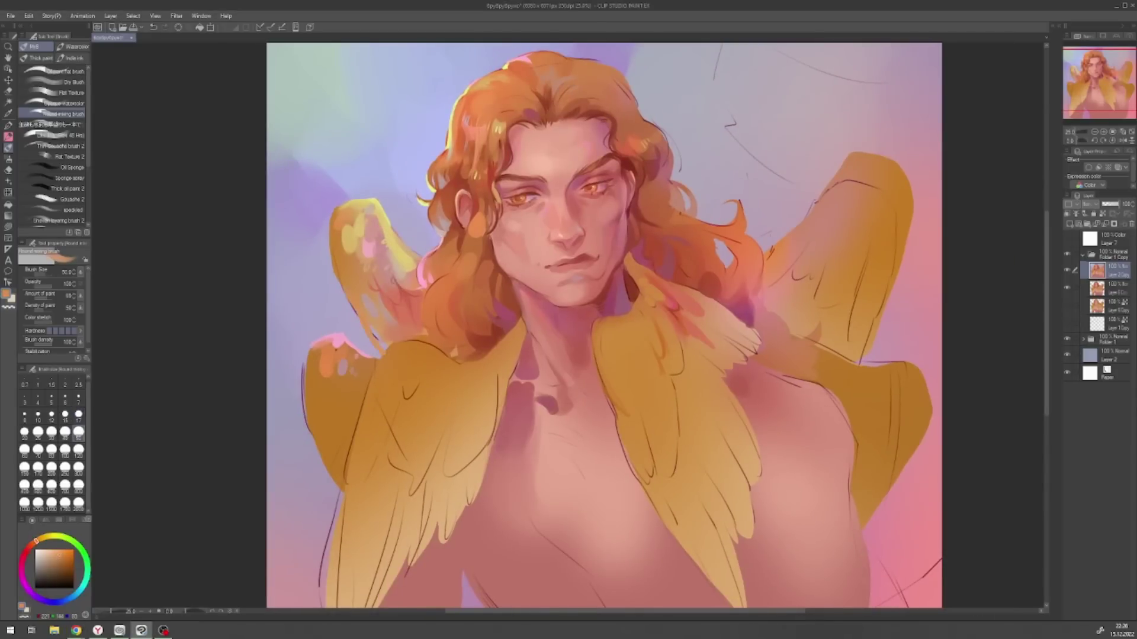
- Retouch the rim light near the ear-side hair edge with violet and pale yellow-green, using a size 17 brush
click(78, 415)
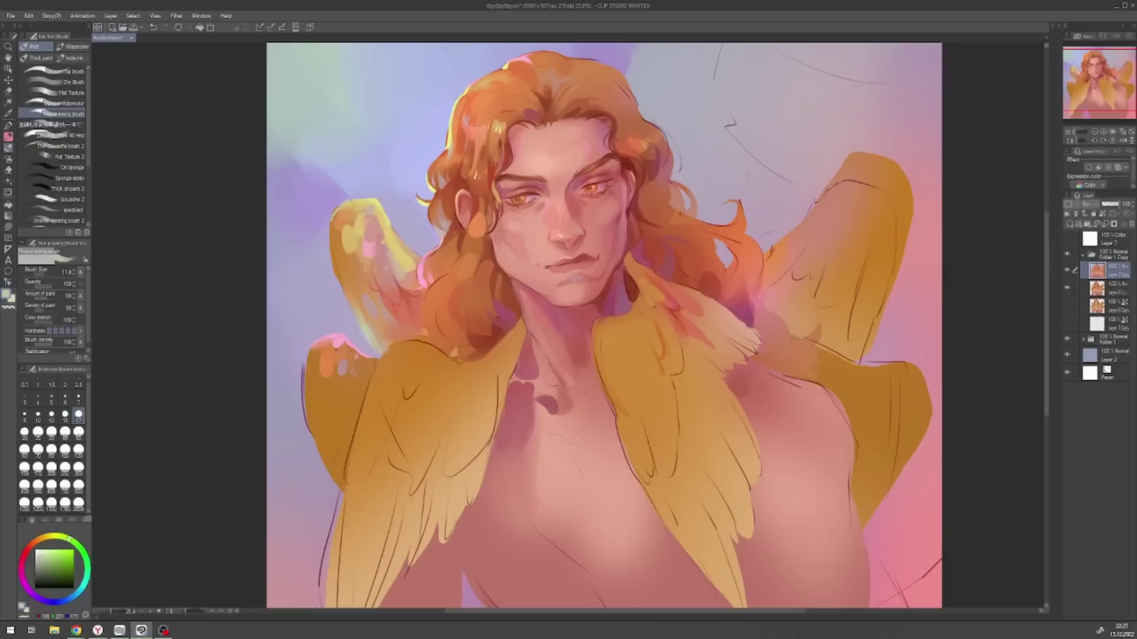
click(33, 592)
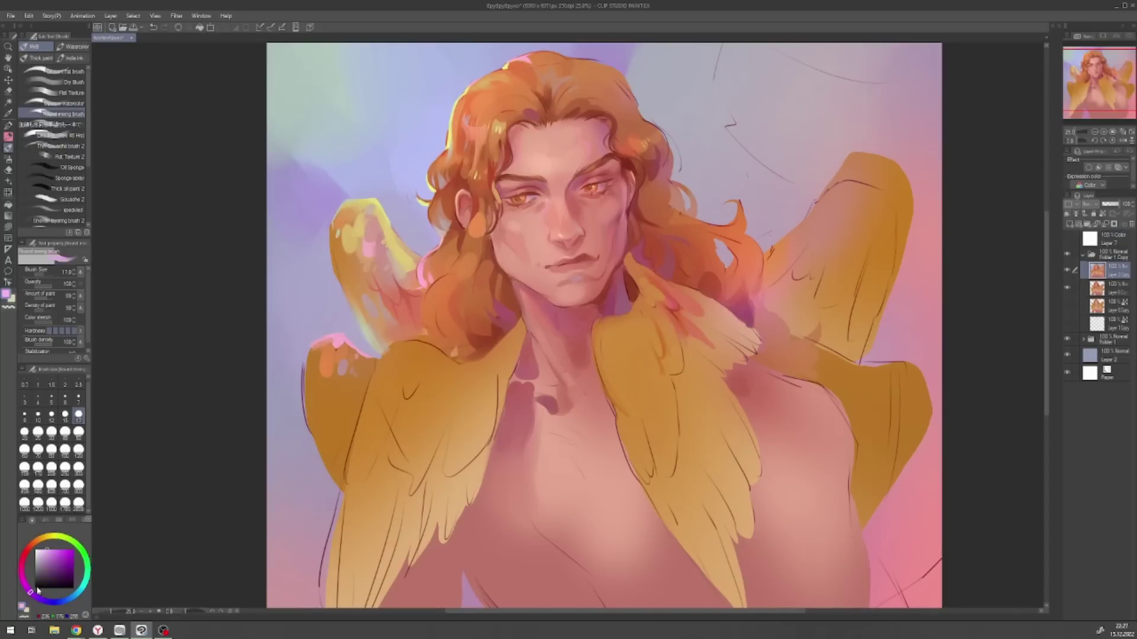
alt+click(440, 181)
alt+click(441, 180)
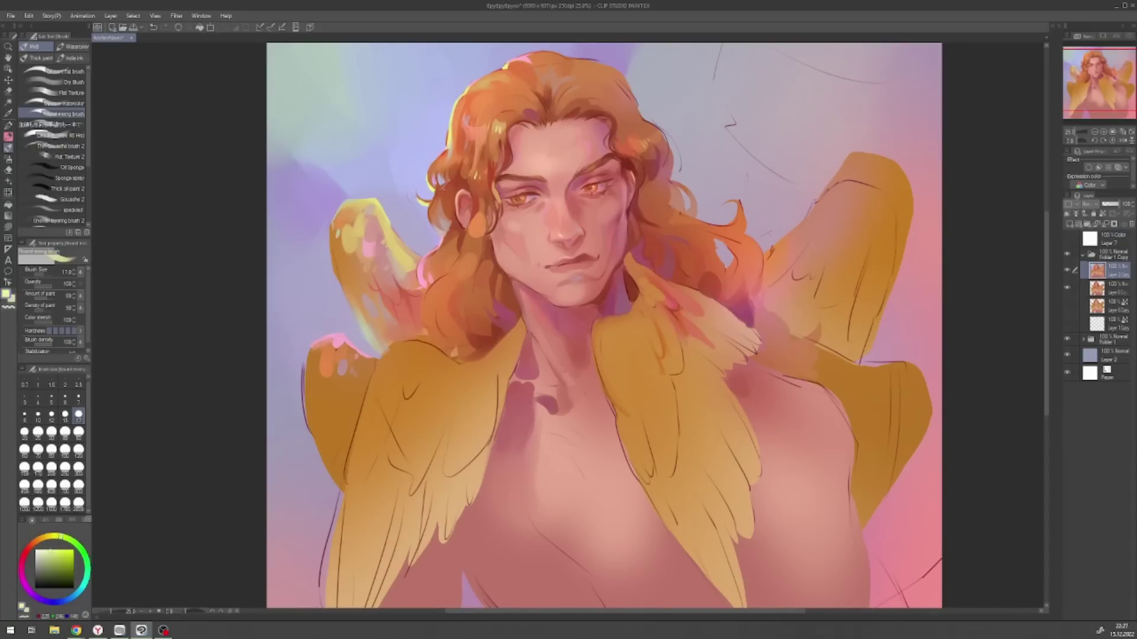
alt+click(442, 184)
- Paint pale cyan patches on the upper edge of the front wing with a size 120 brush
key(bracketright)
key(bracketright)
key(bracketright)
key(bracketright)
key(bracketright)
key(bracketright)
key(bracketright)
key(bracketright)
key(bracketright)
key(bracketright)
alt+click(339, 306)
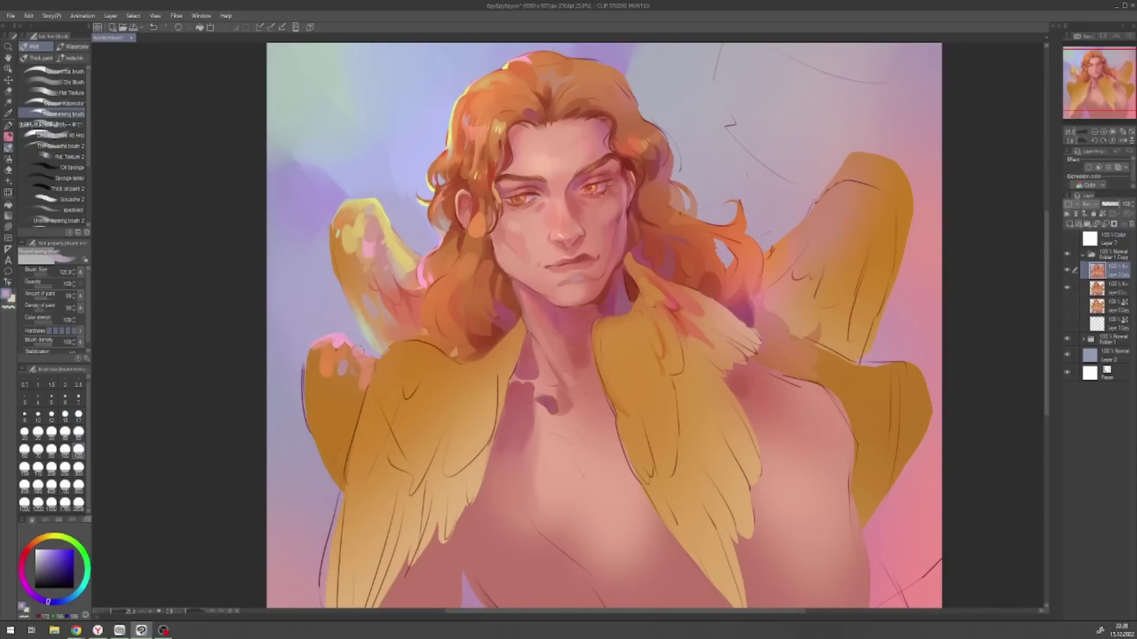
drag(400, 350, 391, 385)
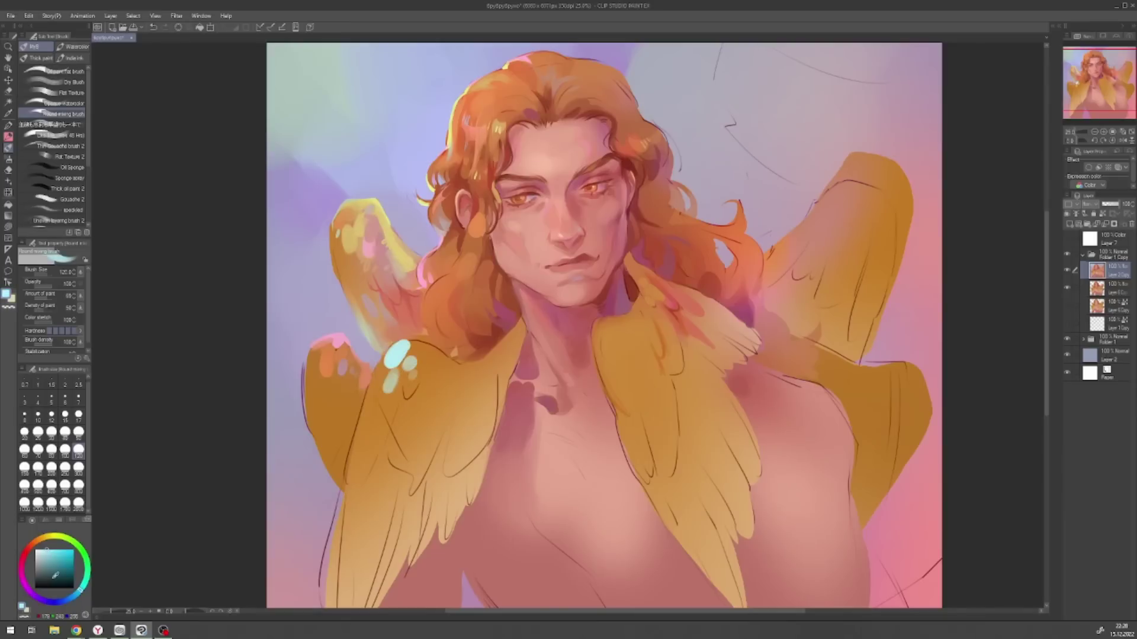
- Paint violet and orange feather strokes below the cyan patches on the front wing, using brush sizes 100 and 50
alt+click(417, 432)
key(bracketleft)
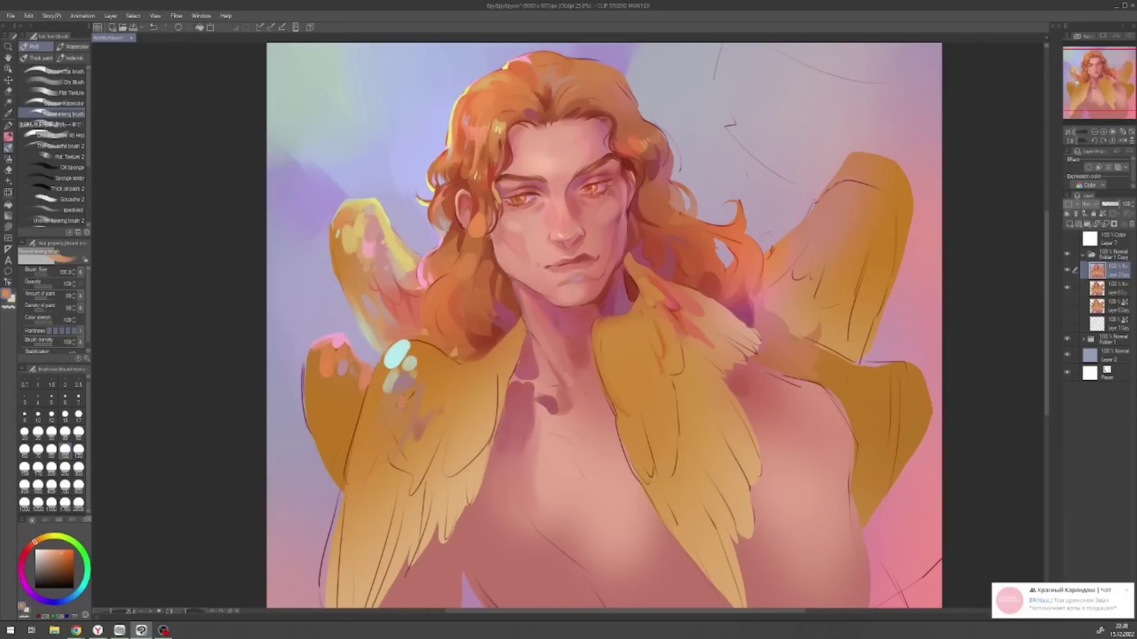
key(bracketleft)
key(bracketleft)
key(bracketleft)
key(bracketleft)
- Soften the hairline and eye area with sampled red and pink tones, alternating the brush and soft airbrush at size 50
alt+click(521, 122)
alt+click(525, 121)
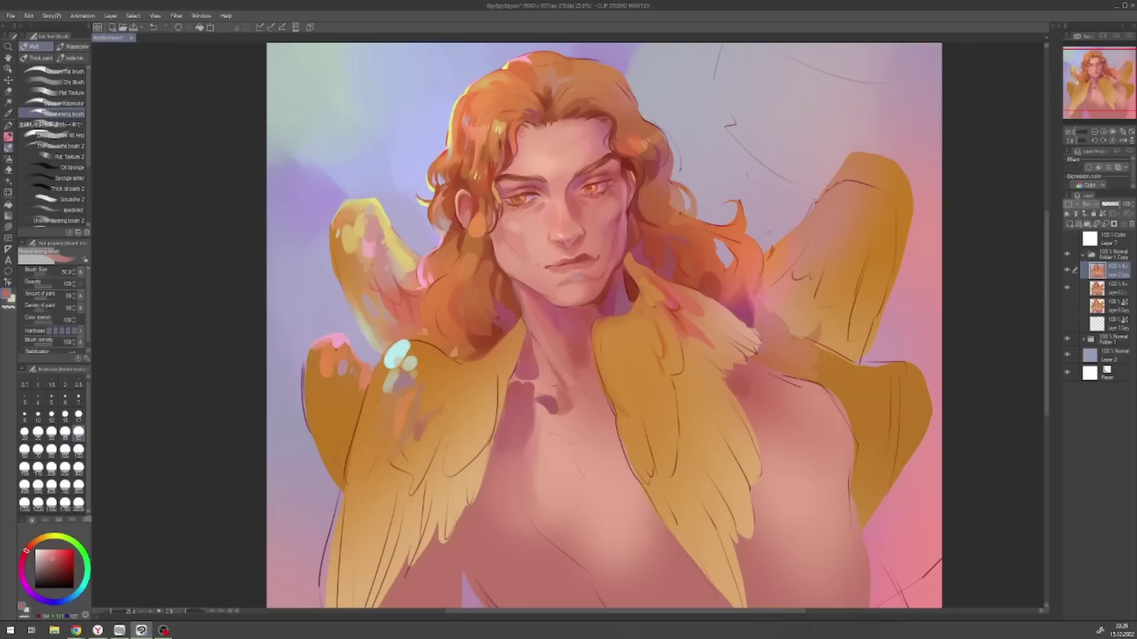
key(b)
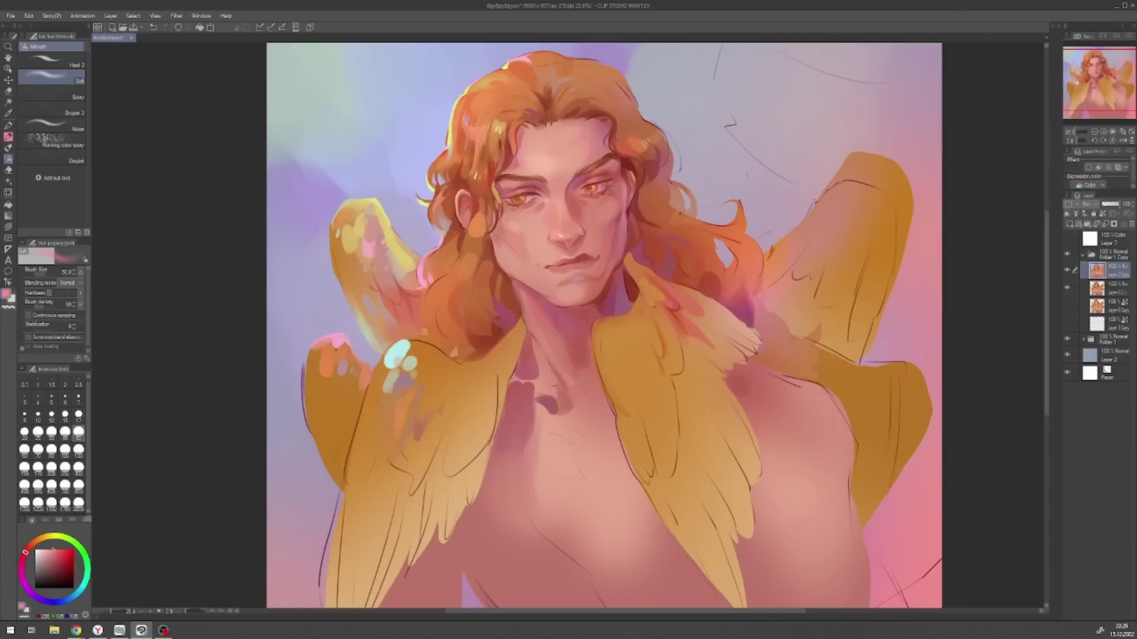
alt+click(604, 185)
key(b)
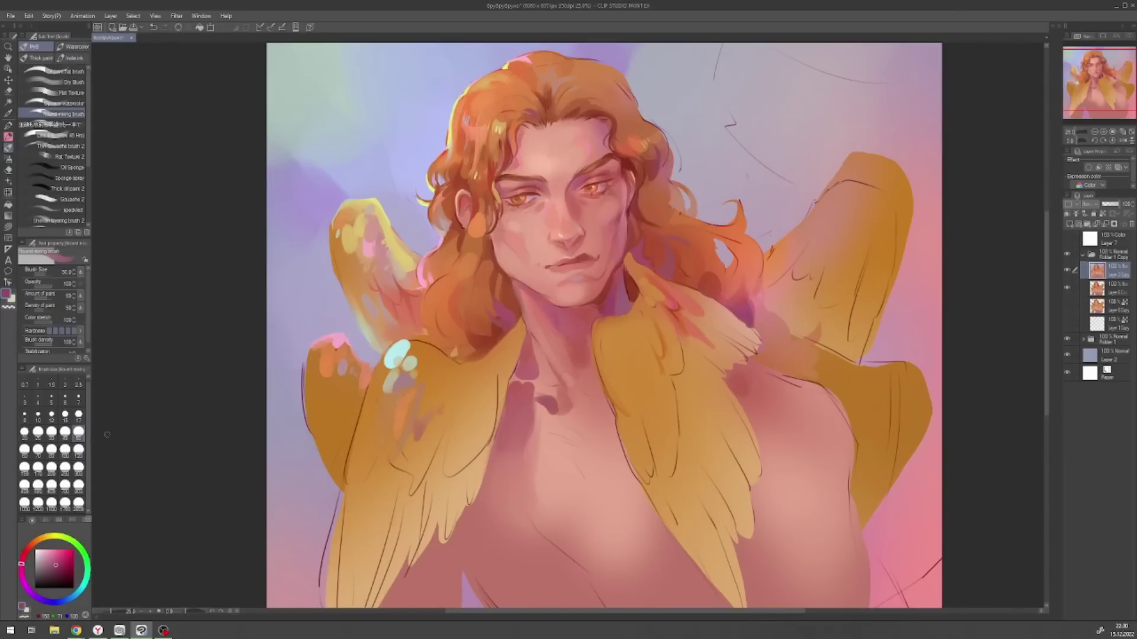
- Refine the dark contours around the far eye and temple with sampled tones, reducing the brush to size 17
key(bracketright)
key(bracketright)
key(bracketright)
key(bracketright)
key(bracketright)
key(bracketleft)
key(bracketleft)
key(bracketleft)
key(bracketleft)
key(bracketleft)
key(bracketleft)
key(bracketleft)
key(bracketleft)
key(bracketleft)
key(bracketleft)
key(bracketleft)
alt+click(542, 185)
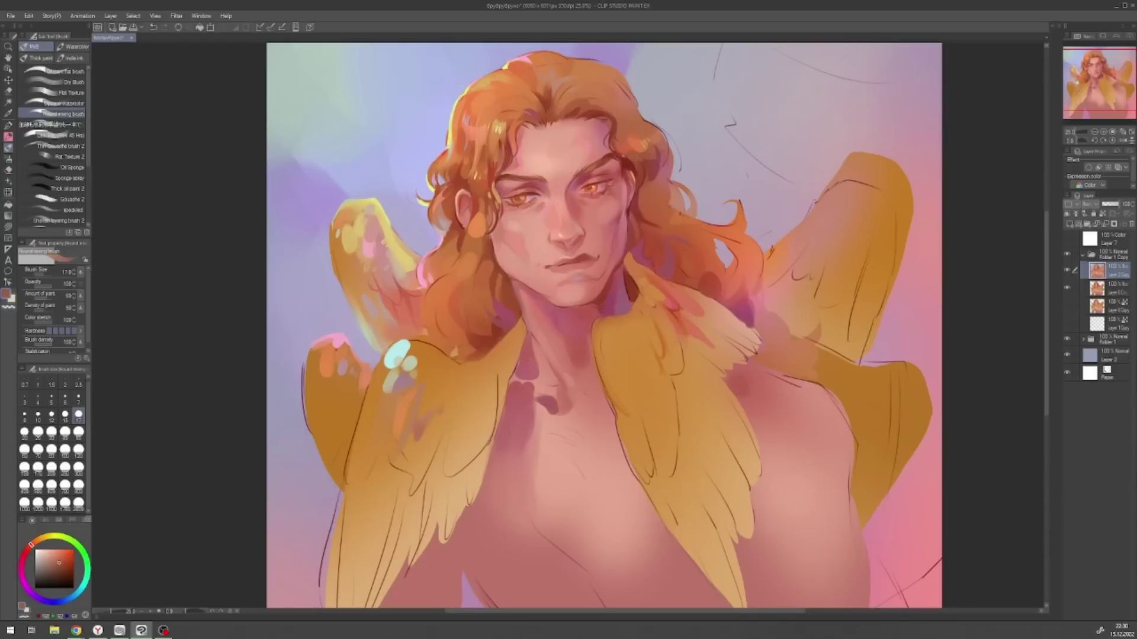
- Deepen the hairline strands framing the forehead with sampled reds, using brush sizes 50 and 17
key(bracketright)
key(bracketright)
key(bracketright)
key(bracketright)
key(bracketright)
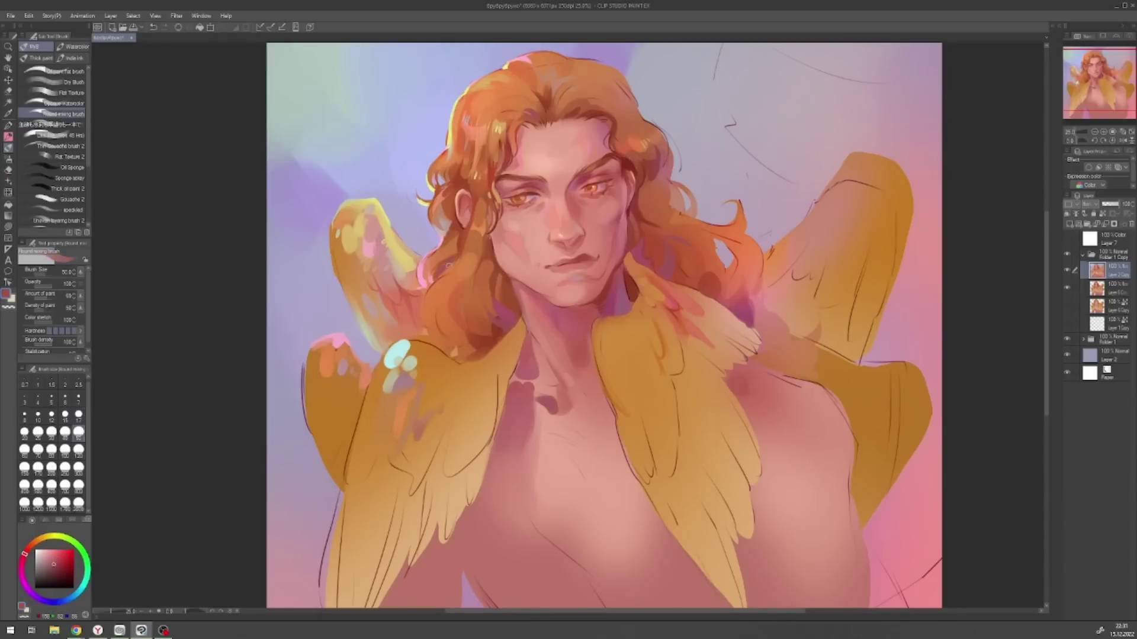
scroll(604, 113, up, 1)
key(bracketleft)
key(bracketleft)
key(bracketleft)
key(bracketleft)
key(bracketleft)
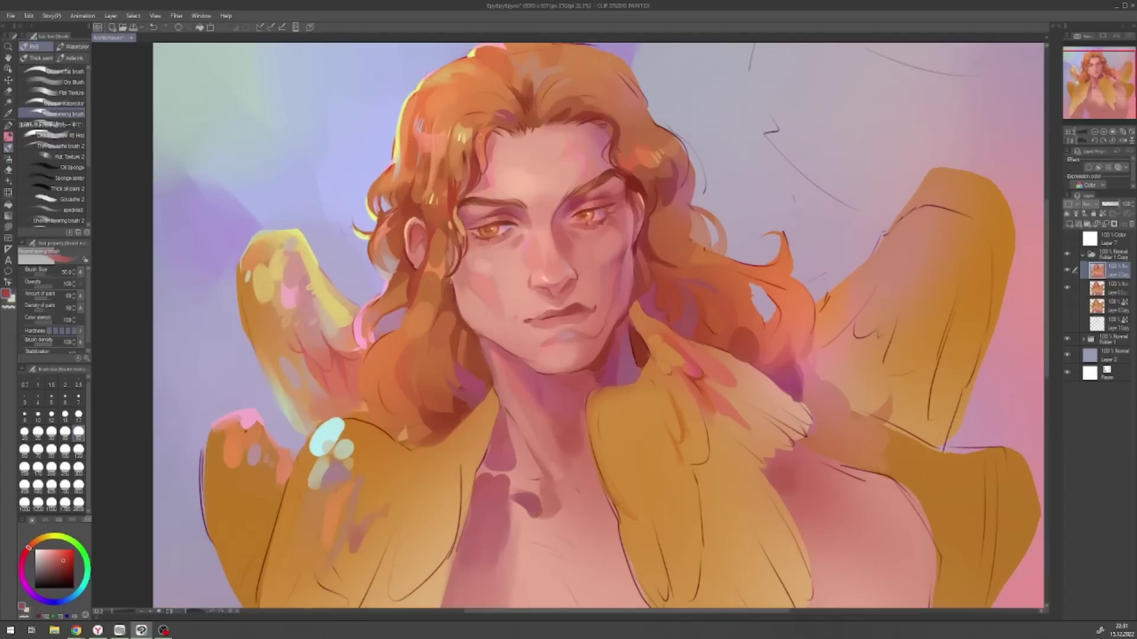
- Brighten the locks above the forehead with sampled salmon tones, using a size 50 brush and smaller sizes
alt+click(426, 136)
key(bracketright)
key(bracketright)
key(bracketright)
key(bracketright)
key(bracketright)
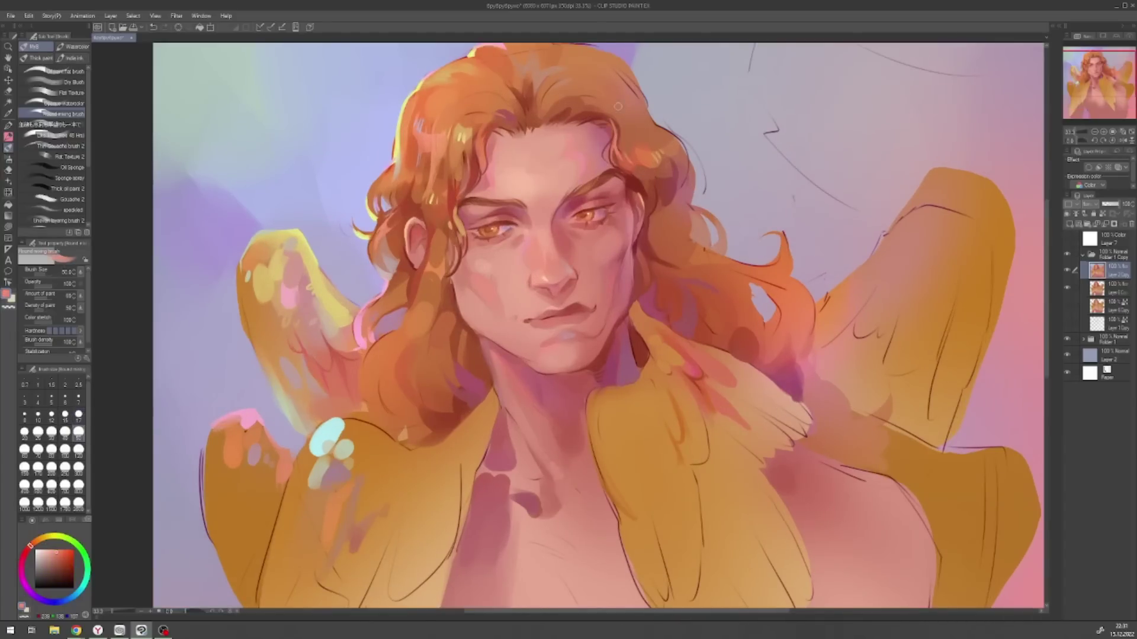
alt+click(588, 88)
key(bracketleft)
key(bracketleft)
key(bracketleft)
key(bracketleft)
key(bracketleft)
key(bracketleft)
key(bracketleft)
key(bracketleft)
key(bracketleft)
key(bracketleft)
- Add small pale highlights to the hair on the crown and a pink-violet rim to the hair edge beside the ear
alt+click(569, 101)
scroll(569, 101, up, 1)
key(bracketright)
key(bracketright)
key(bracketright)
alt+click(387, 241)
key(bracketright)
key(bracketright)
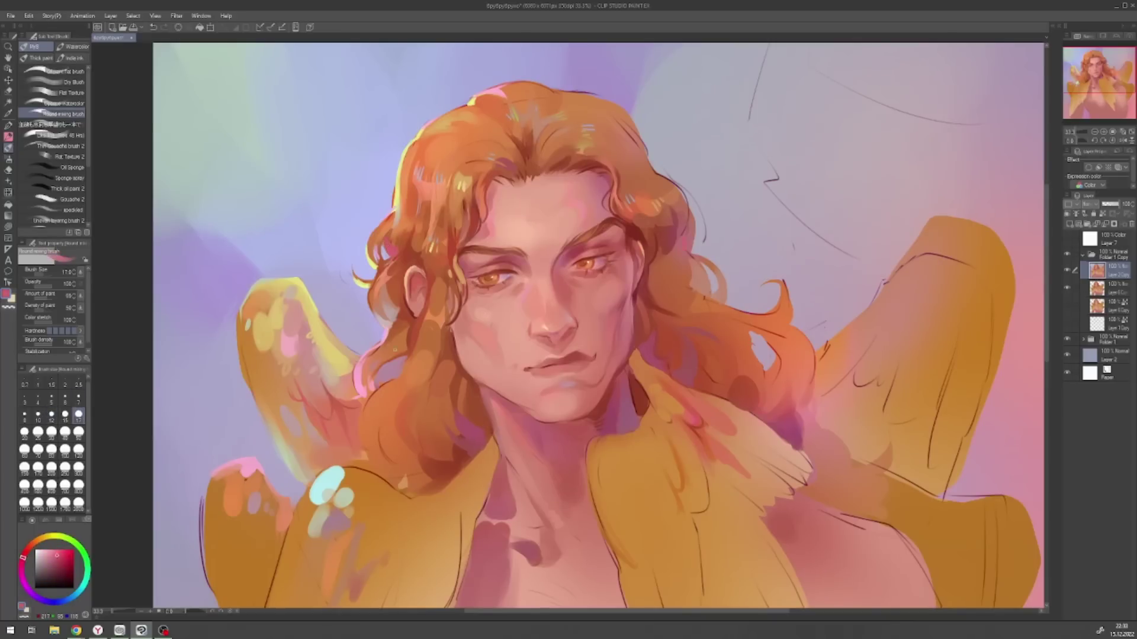
- Deepen the hair beside the far temple with a sampled dark red tone, using a size 50 brush
alt+click(687, 234)
key(bracketright)
key(bracketright)
key(bracketright)
key(bracketright)
key(bracketright)
scroll(601, 107, down, 1)
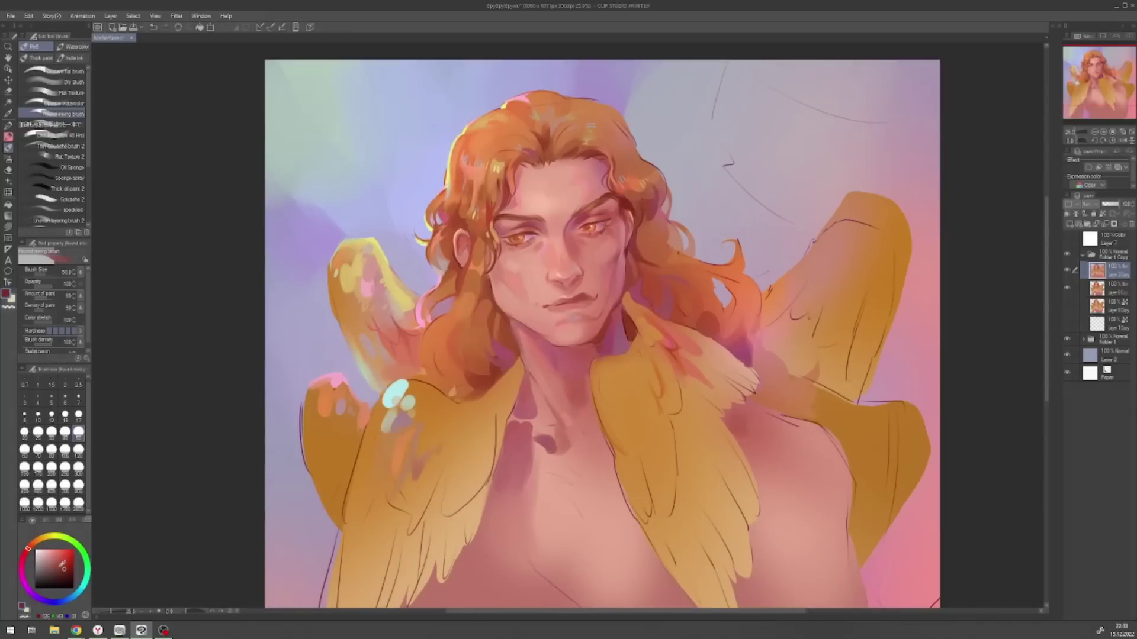
- Refine the fine dark strands around the face and far side of the hair, using brush sizes 12 and 7
key(bracketleft)
key(bracketleft)
key(bracketleft)
key(bracketleft)
key(bracketleft)
key(bracketleft)
key(bracketleft)
scroll(527, 187, up, 3)
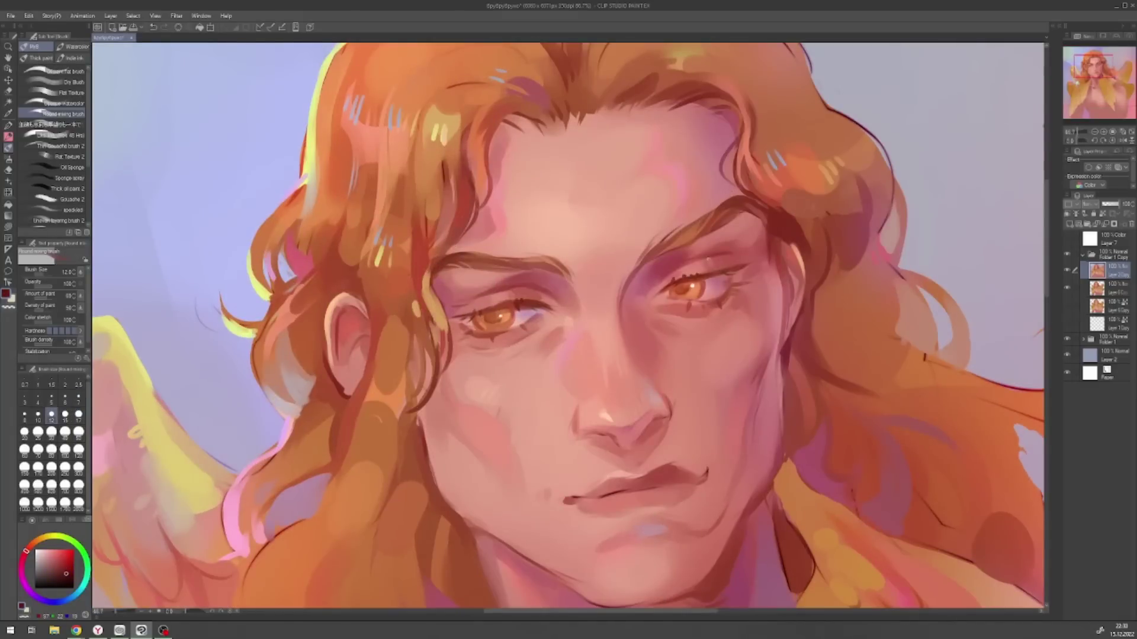
key(bracketleft)
key(bracketleft)
key(bracketleft)
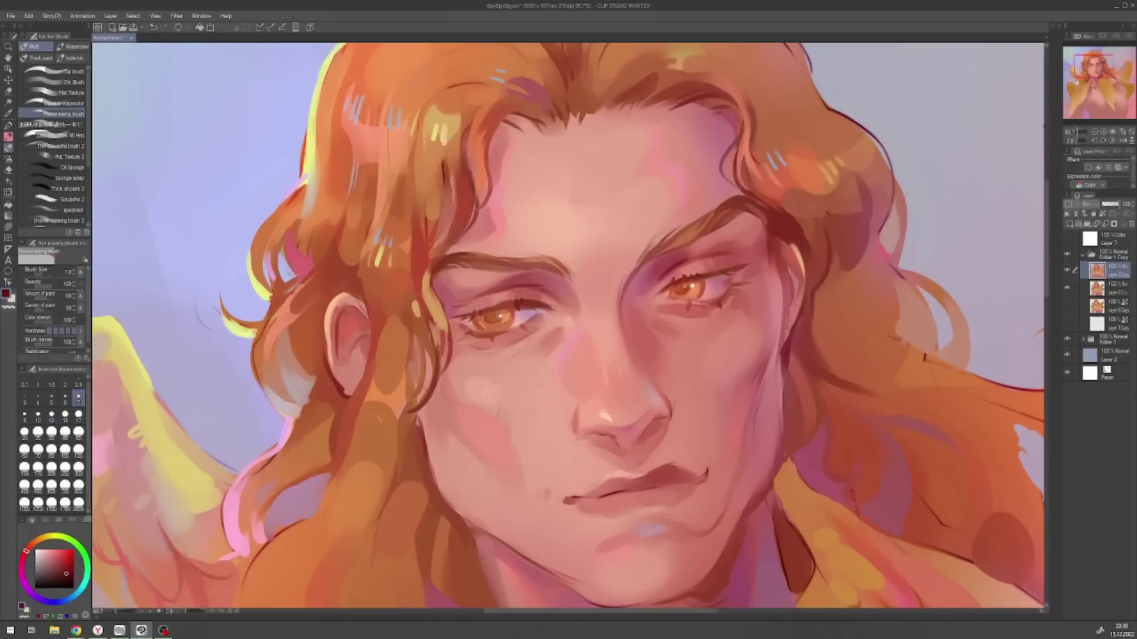
key(x)
scroll(569, 320, down, 2)
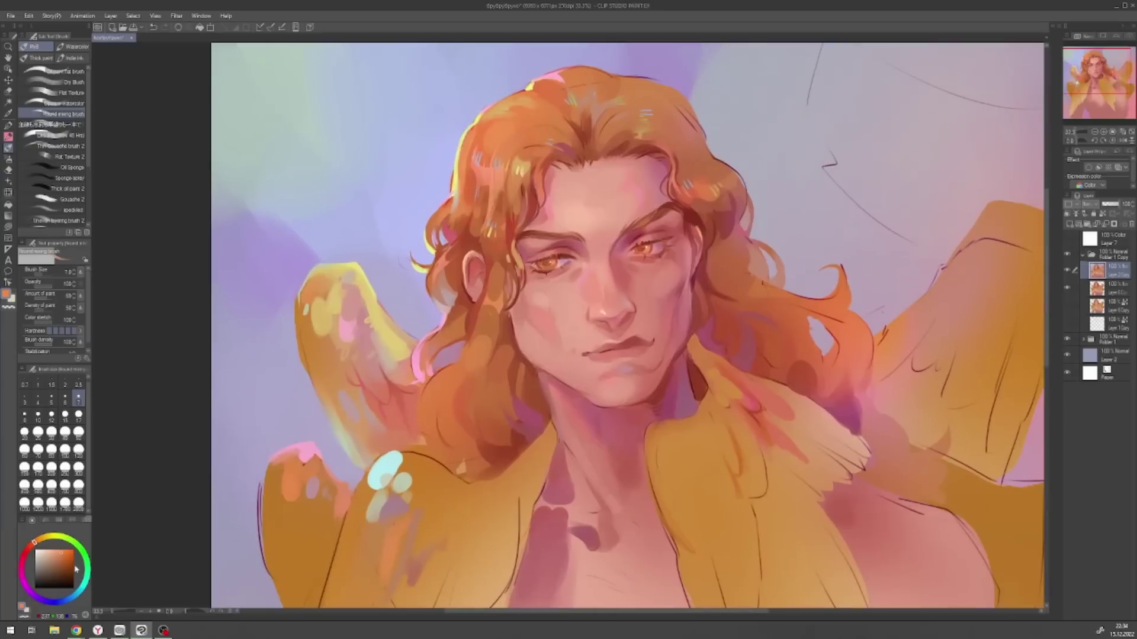
- Soften the face and hair shading with the airbrush in sampled tones, using sizes 120 and 50
key(b)
key(x)
click(1073, 142)
click(1073, 142)
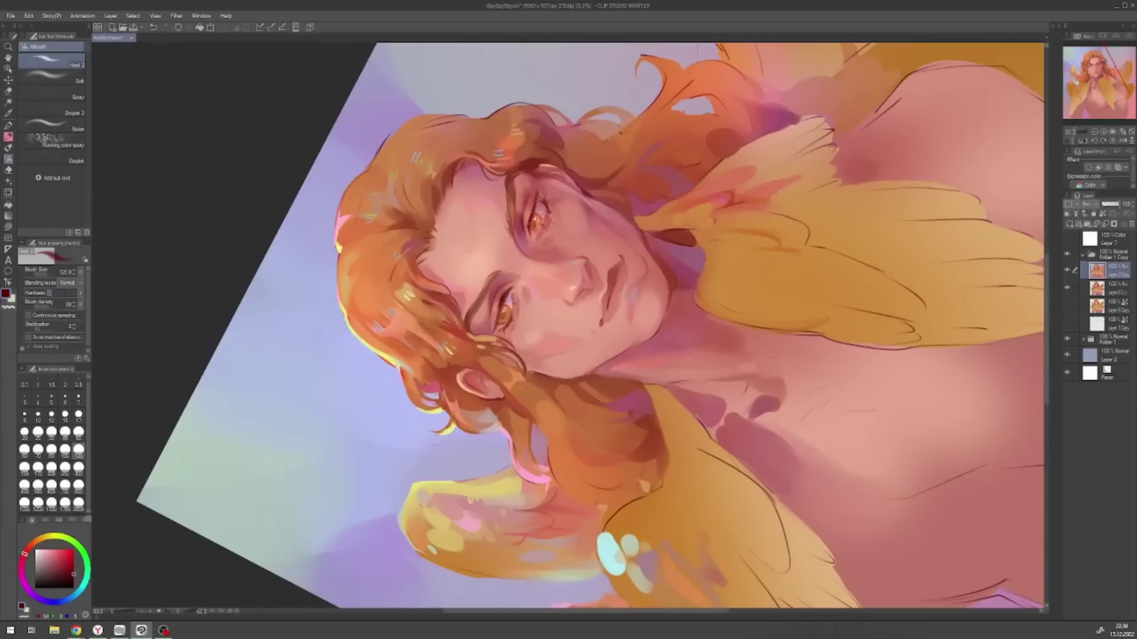
click(1113, 140)
alt+click(601, 256)
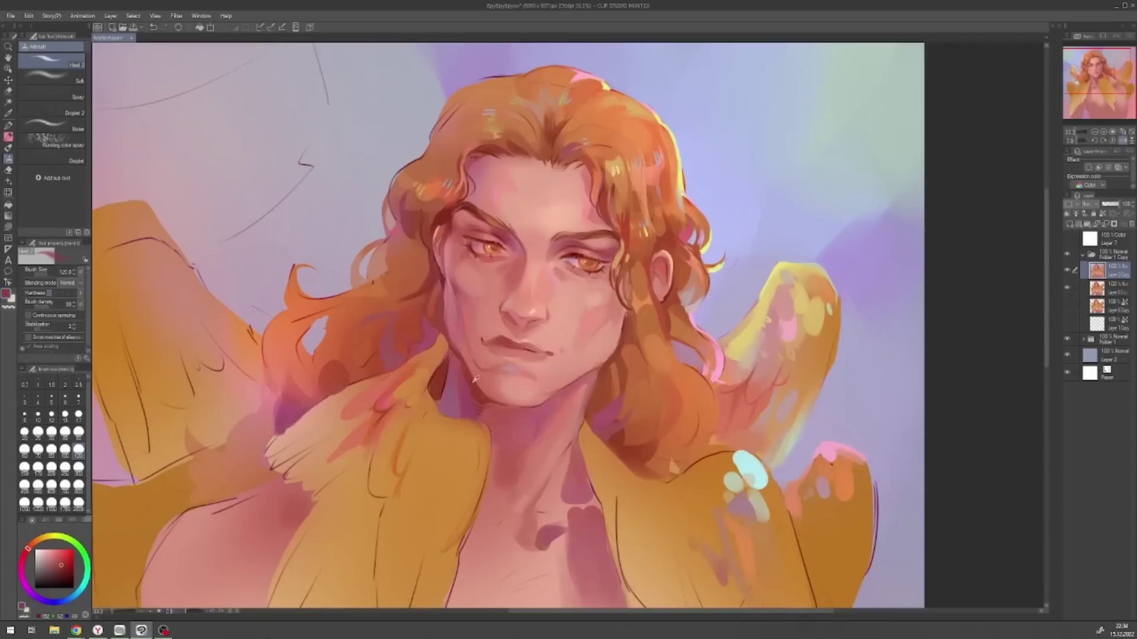
key(bracketleft)
key(bracketleft)
key(bracketleft)
key(bracketleft)
key(bracketleft)
alt+click(658, 260)
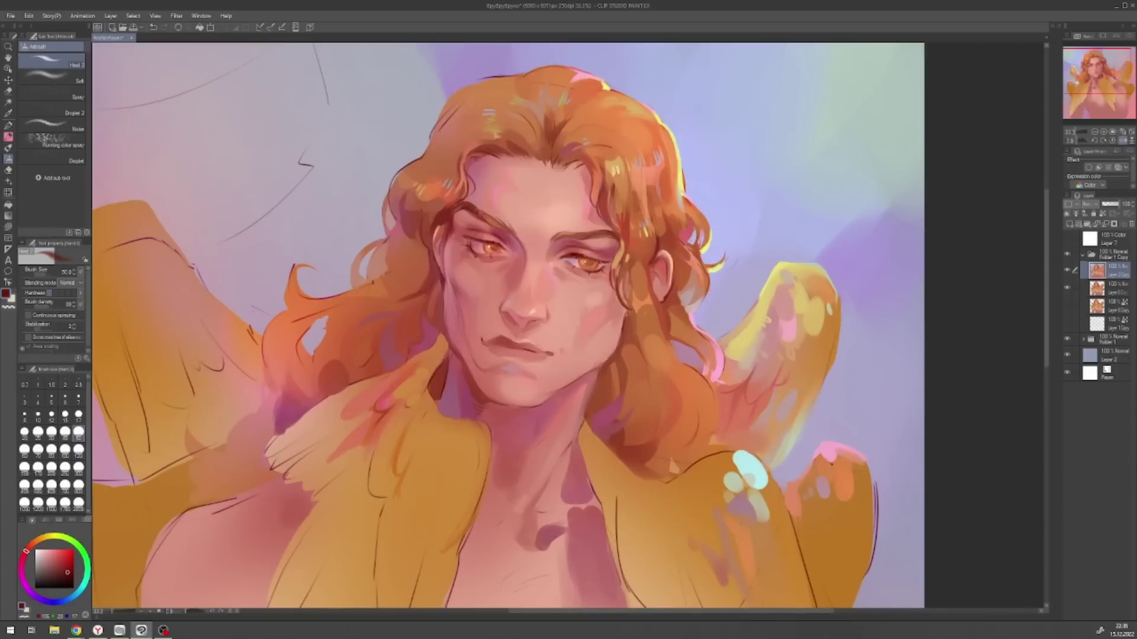
- Darken the hair beside the far temple with sampled dark reds, returning to the painting brush at size 50
key(g)
key(g)
alt+click(448, 220)
alt+click(448, 223)
key(b)
alt+click(348, 314)
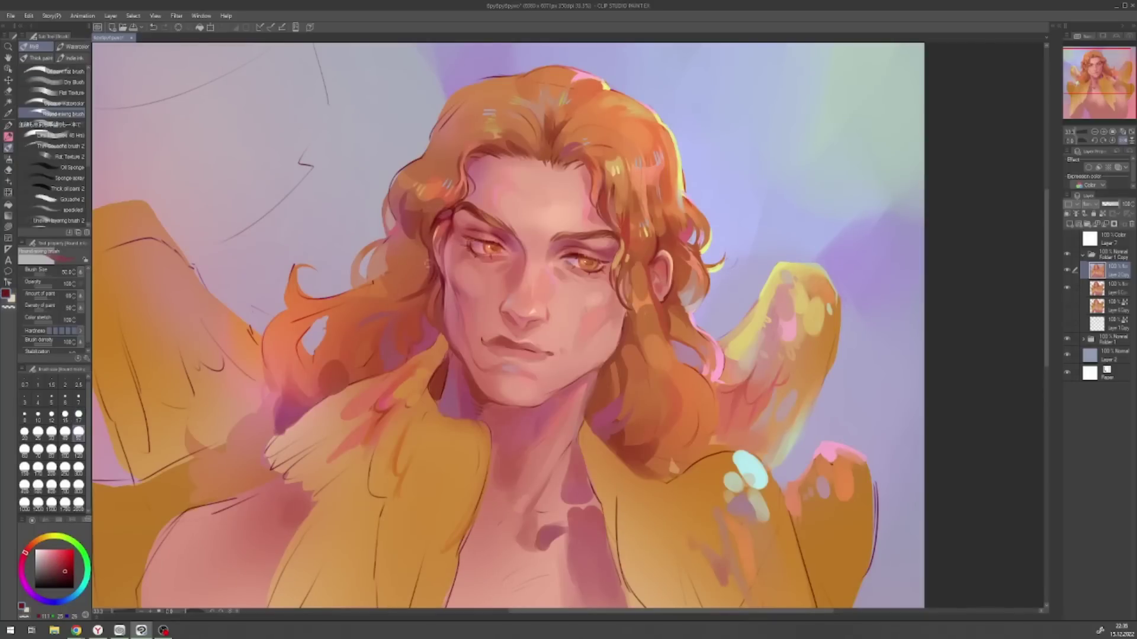
- Paint saturated red shadows between the locks near the ear, using brush sizes 17 and 50
key(bracketleft)
key(bracketleft)
key(bracketleft)
key(bracketleft)
key(bracketleft)
drag(632, 324, 622, 359)
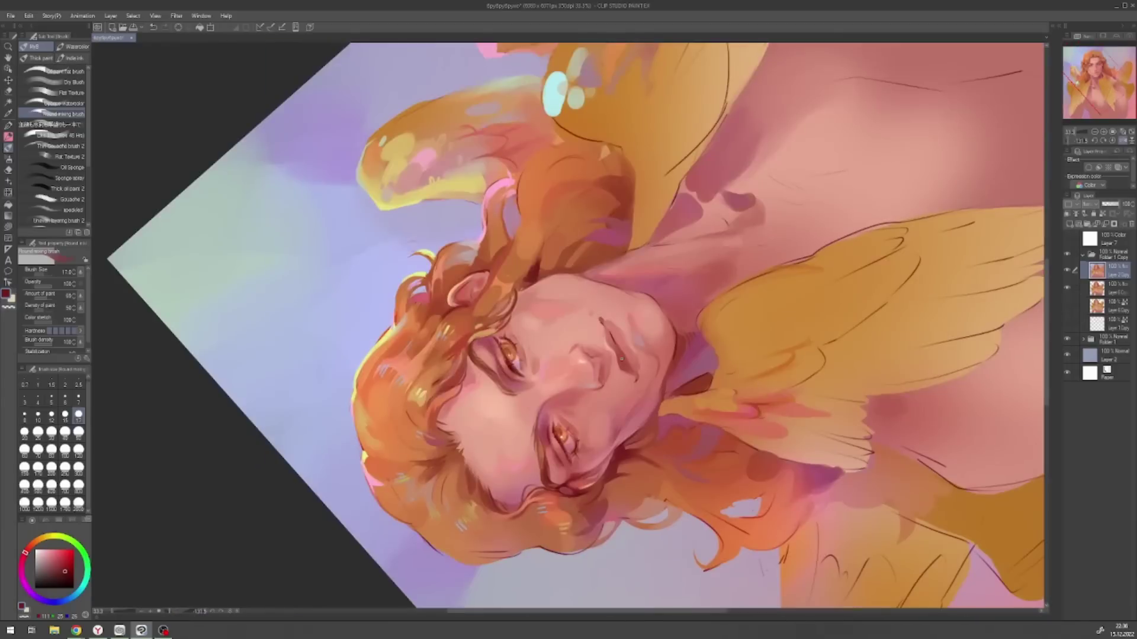
key(bracketright)
key(bracketright)
key(bracketright)
key(bracketright)
key(bracketright)
key(ctrl+at)
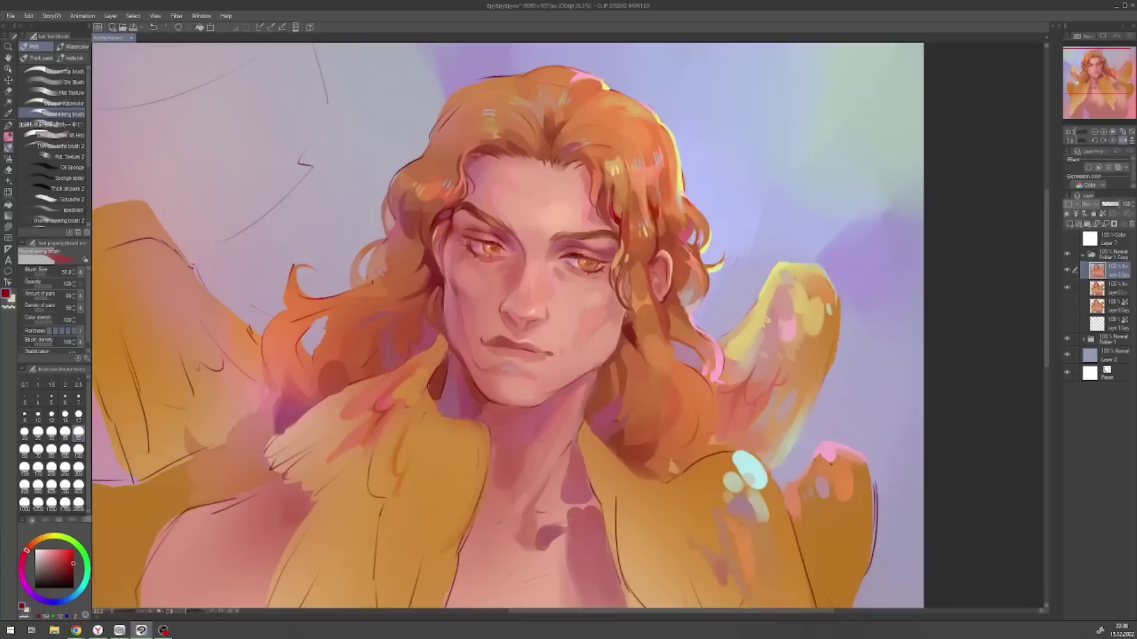
- Add small red accents to the curls beside the far cheek with a size 17 brush
key(bracketleft)
key(bracketleft)
key(bracketleft)
key(bracketleft)
key(bracketleft)
alt+click(397, 293)
- Brighten the flowing far-side locks with sampled orange tones, using brush sizes 50 and 17
key(bracketright)
key(bracketright)
key(bracketright)
key(bracketright)
key(bracketright)
alt+click(356, 299)
mouse_move(323, 293)
mouse_down()
mouse_move(364, 316)
mouse_move(367, 341)
mouse_up()
key(bracketleft)
key(bracketleft)
key(bracketleft)
key(bracketleft)
key(bracketleft)
alt+click(353, 275)
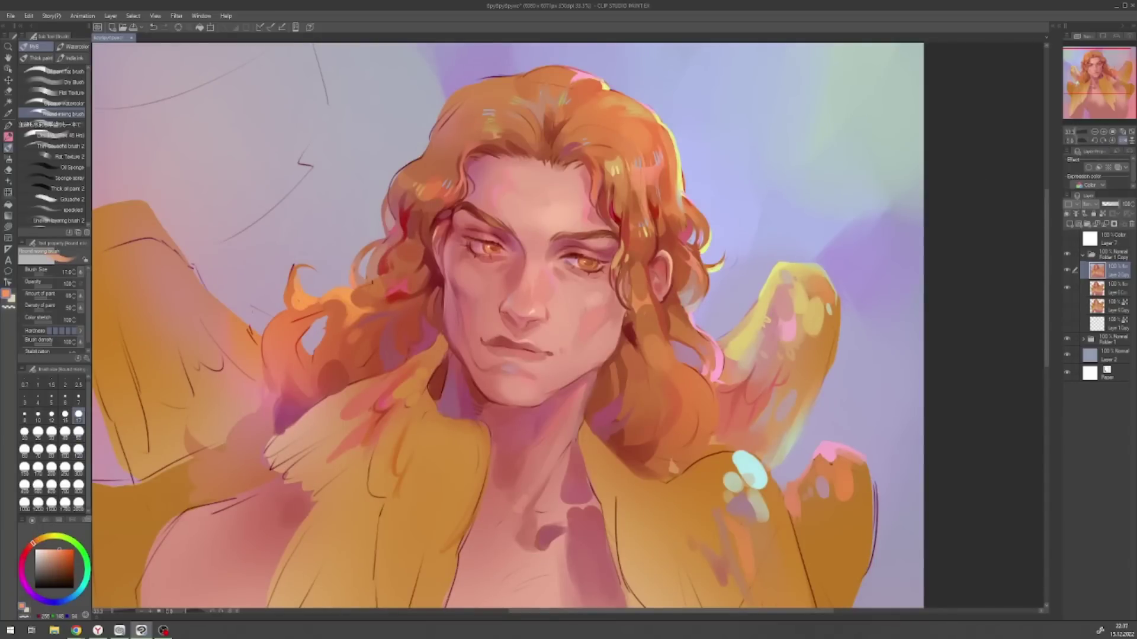
- Paint the upturned curl and outer ends of the far-side hair with sampled light orange and yellow tones
alt+click(296, 302)
key(bracketright)
key(bracketright)
key(bracketright)
key(bracketright)
key(bracketright)
mouse_move(296, 305)
mouse_down()
mouse_move(295, 333)
mouse_move(401, 310)
mouse_move(331, 341)
mouse_up()
alt+click(273, 364)
drag(266, 355, 284, 372)
- Dab pale blue-grey patches where the far-side hair meets the wing, and reduce the brush to size 17
key(bracketright)
key(bracketright)
key(bracketright)
key(bracketright)
key(bracketright)
drag(255, 409, 275, 418)
alt+click(264, 398)
drag(268, 335, 271, 382)
key(bracketleft)
key(bracketleft)
key(bracketleft)
key(bracketleft)
key(bracketleft)
key(bracketleft)
key(bracketleft)
key(bracketleft)
key(bracketleft)
key(bracketleft)
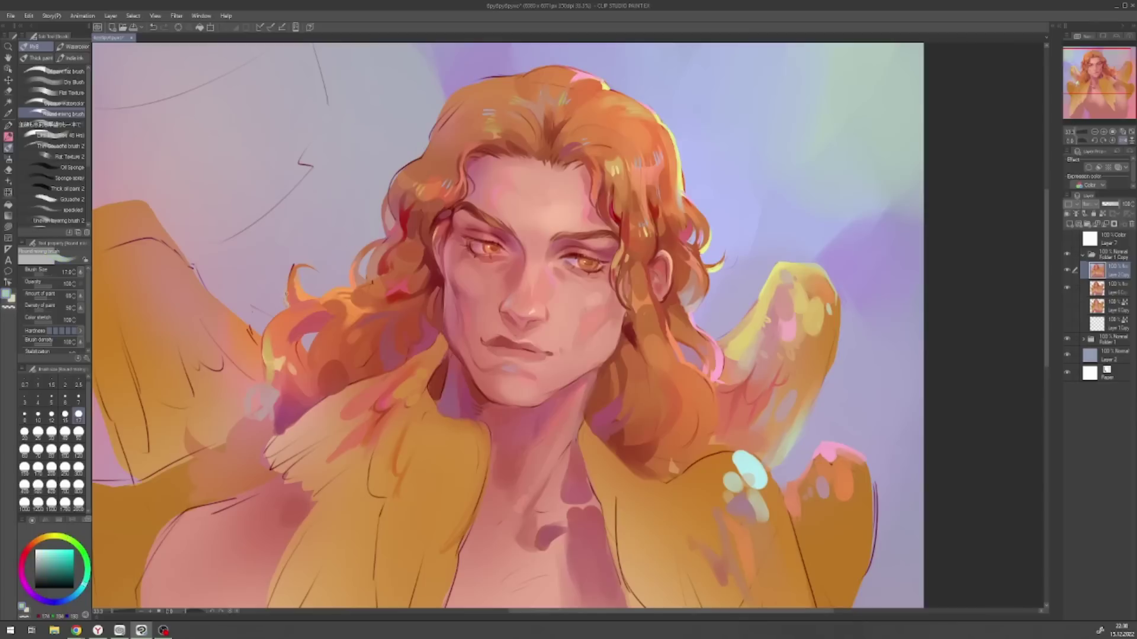
- Rework the outer hair edge beside the far temple with a size 50 brush stroke
alt+click(336, 334)
key(bracketright)
key(bracketright)
key(bracketright)
key(bracketright)
key(bracketright)
key(x)
mouse_move(415, 155)
mouse_down()
mouse_move(391, 189)
mouse_move(390, 219)
mouse_up()
- Clean up the far-side hair silhouette with a sampled background lavender at brush size 50
key(bracketleft)
key(bracketleft)
key(bracketleft)
key(bracketleft)
key(bracketleft)
key(bracketright)
key(bracketright)
key(bracketright)
key(bracketright)
key(bracketright)
alt+click(291, 138)
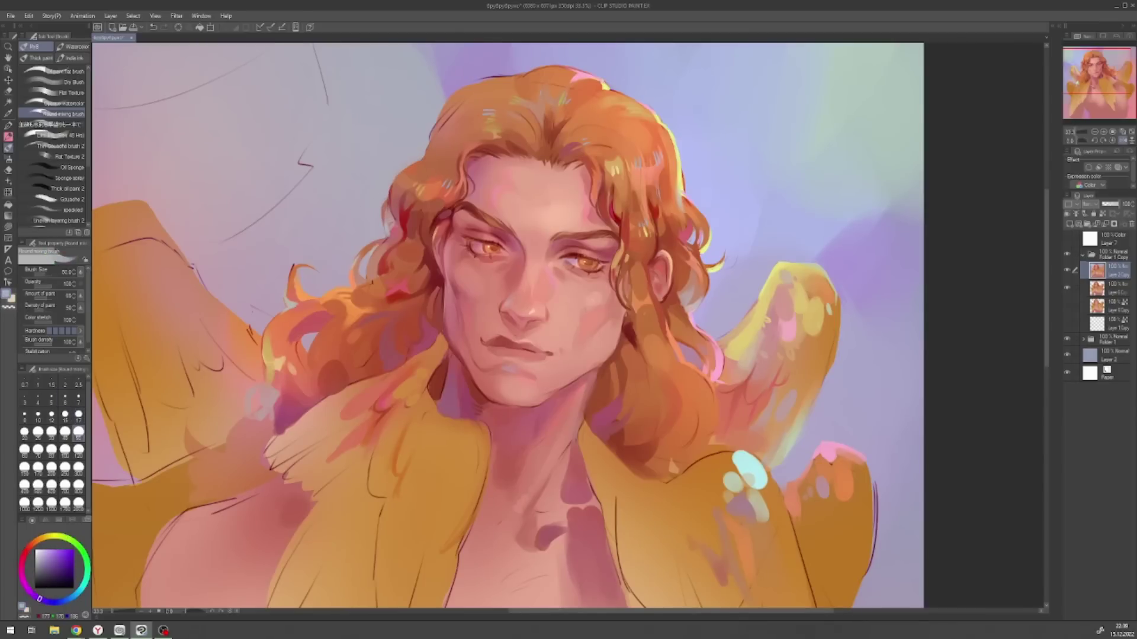
key(ctrl+minus)
key(h)
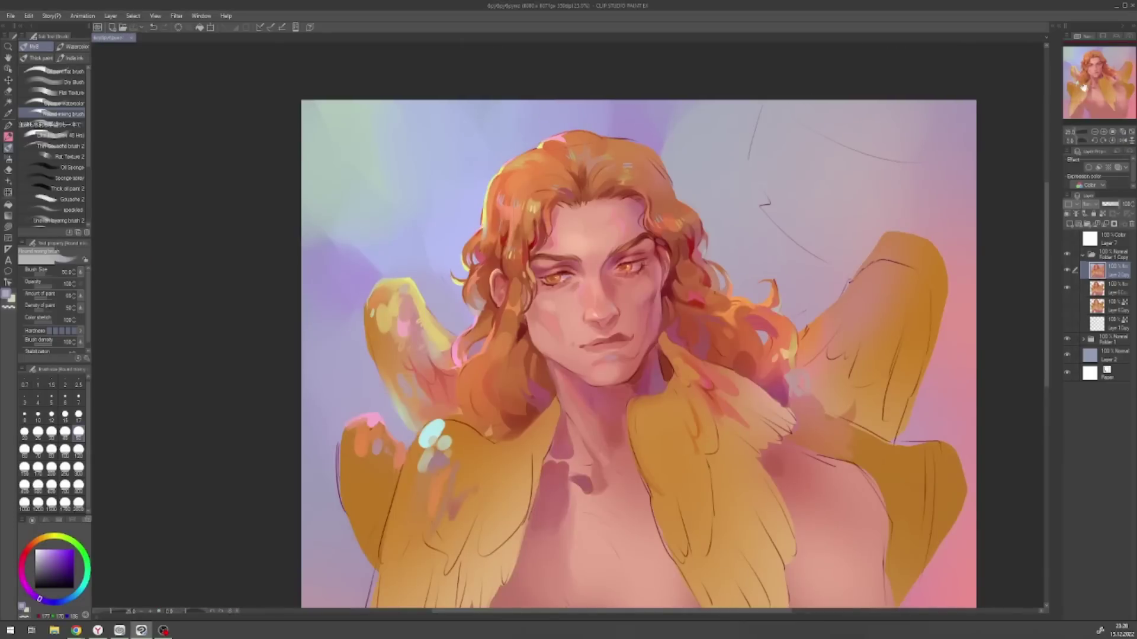
- Refine the hair locks with dark red at brush size 17 and a salmon tone at size 50
key(ctrl+plus)
key(x)
key(bracketleft)
key(bracketleft)
key(bracketleft)
key(bracketleft)
key(bracketleft)
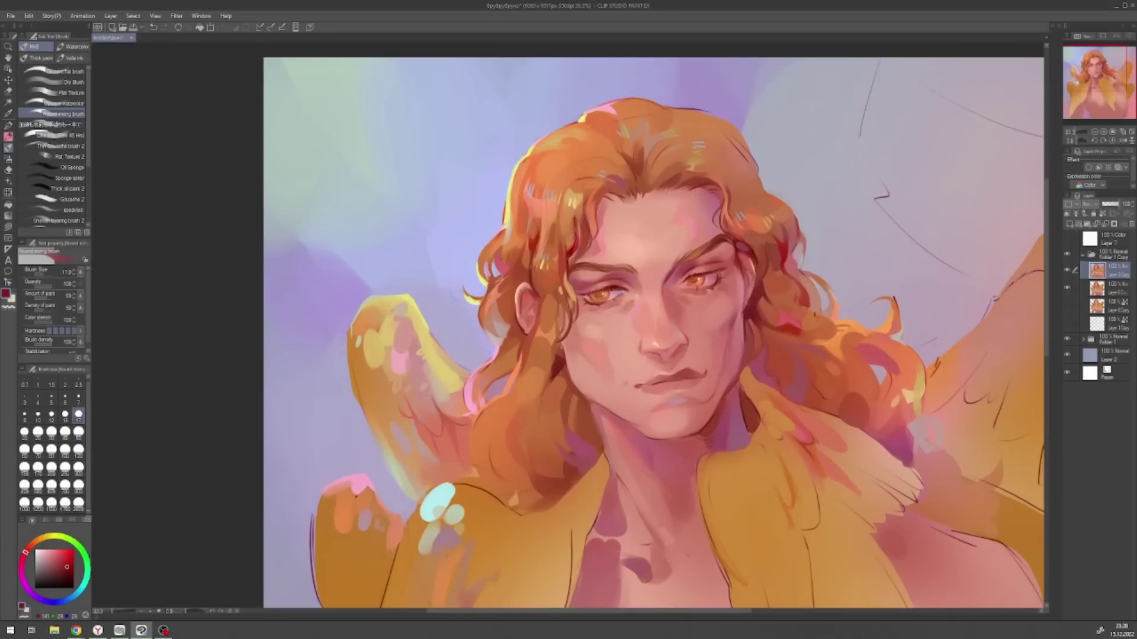
key(bracketleft)
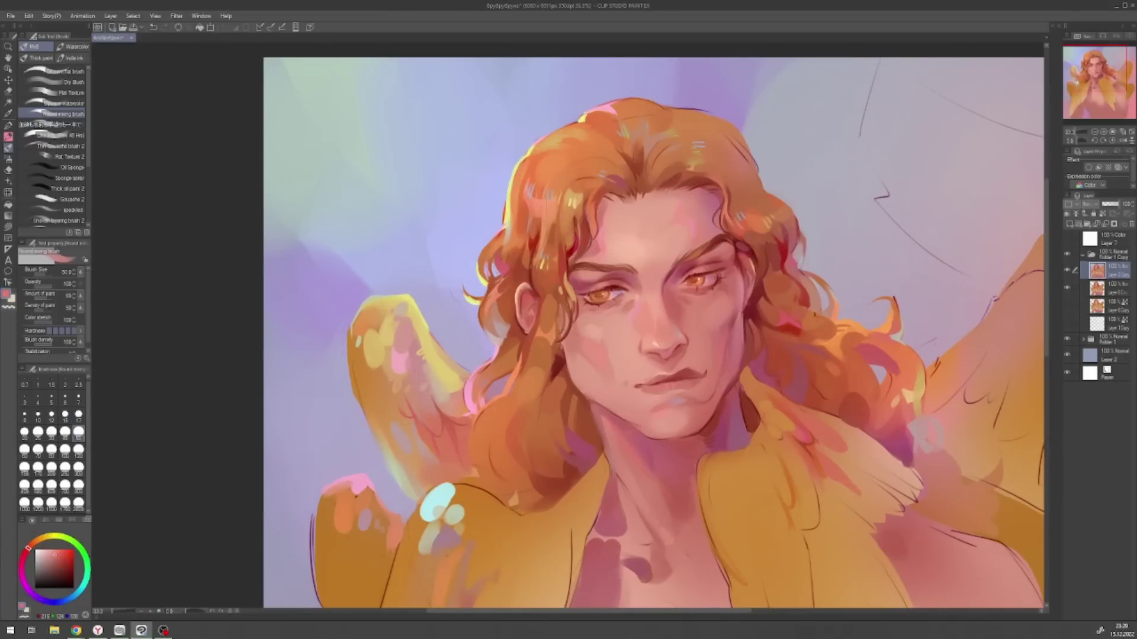
key(h)
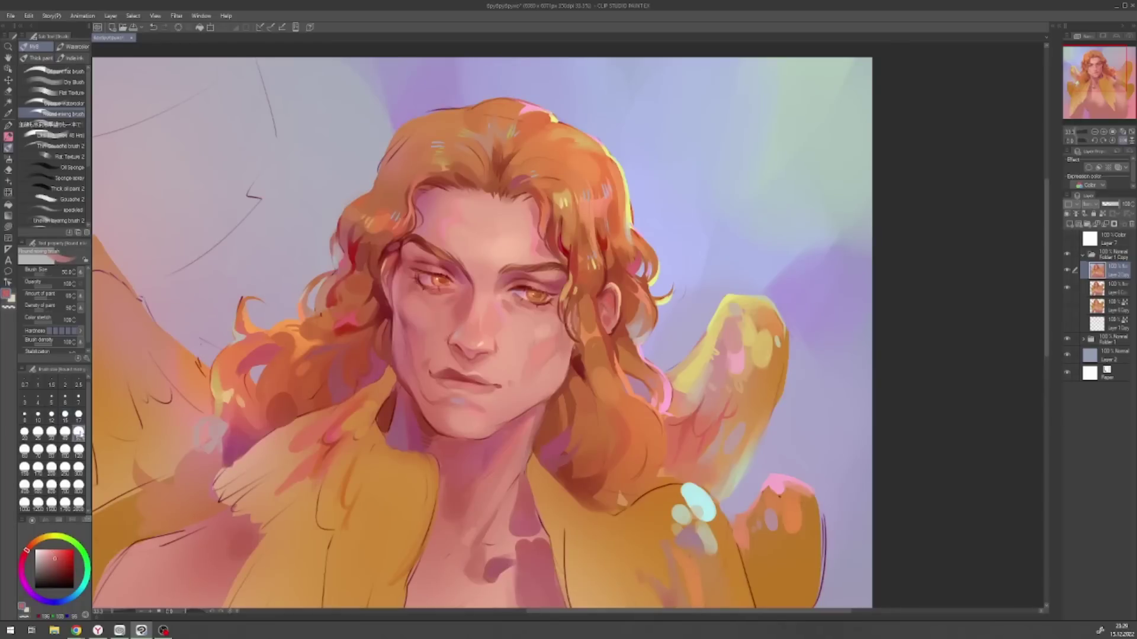
key(p)
key(h)
- Blend the pale cyan highlight along the front wing's upper edge with sampled tones, using a size 100 brush
key(ctrl+minus)
key(b)
key(x)
key(bracketright)
key(bracketright)
key(bracketright)
key(bracketright)
alt+click(471, 318)
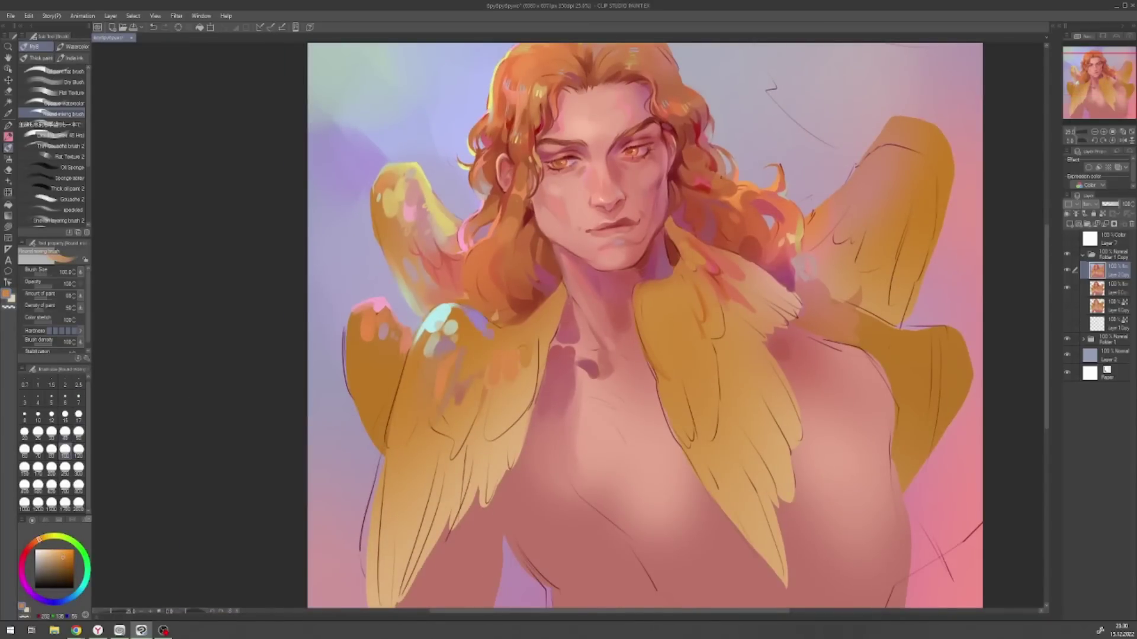
- Paint red-orange feather strokes on the front wing with a sampled tone and a size 50 brush
key(bracketleft)
key(bracketleft)
key(bracketleft)
key(bracketleft)
alt+click(503, 377)
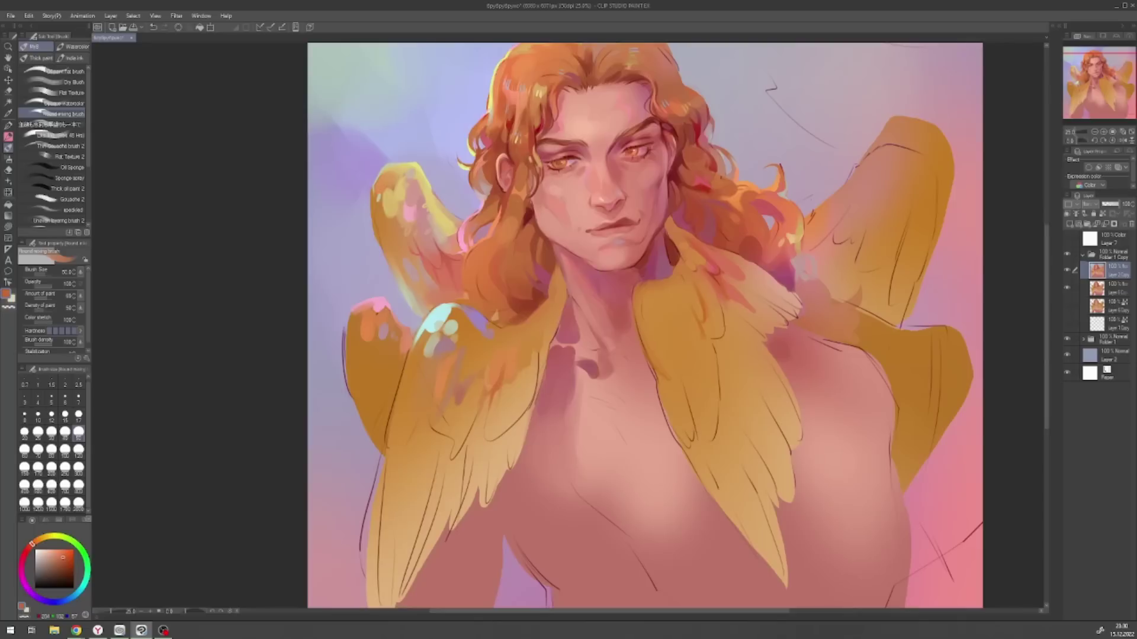
- Brighten the locks below the ear and beside the neck with sampled orange tones at brush size 50
alt+click(511, 249)
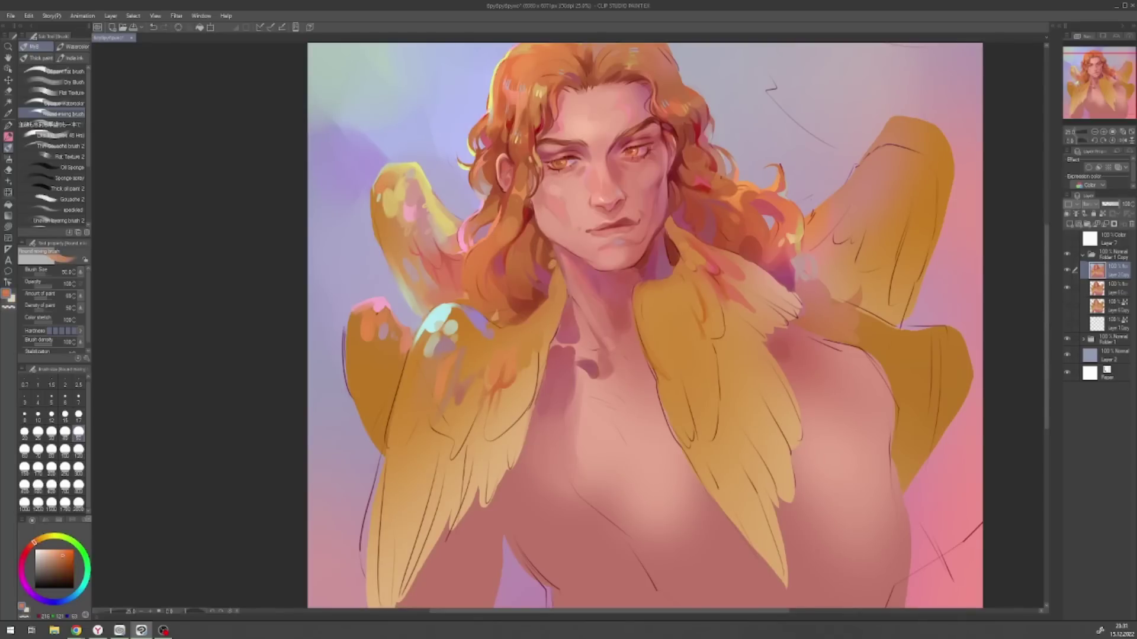
alt+click(480, 274)
alt+click(491, 198)
alt+click(495, 214)
- Add a violet rim to the hair's outer edge below the ear with a size 17 brush
key(bracketleft)
key(bracketleft)
key(bracketleft)
key(bracketleft)
key(bracketleft)
alt+click(460, 271)
alt+click(462, 278)
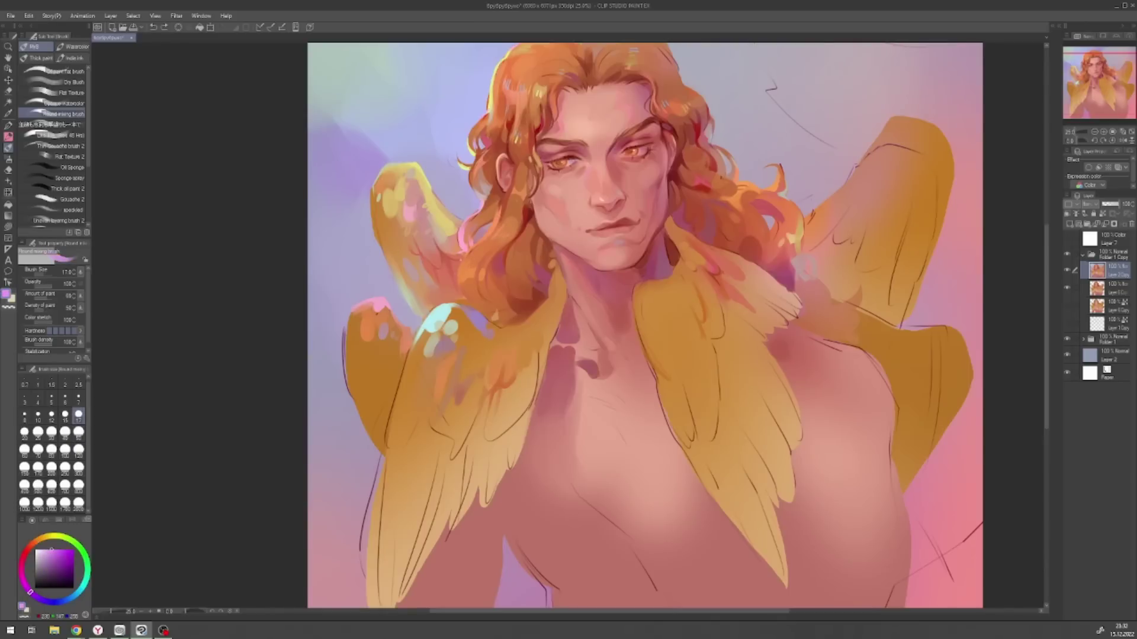
- Add dark red, muted rose and orange accents to the locks beside the neck, using brush sizes 17 and 50
alt+click(493, 185)
alt+click(676, 169)
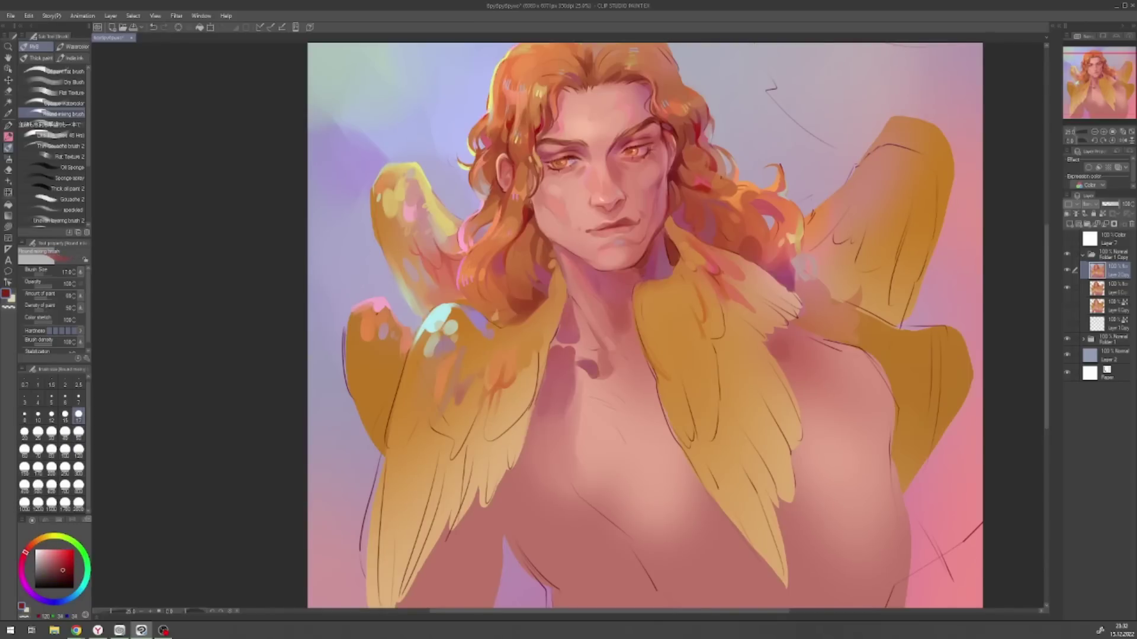
click(63, 569)
click(79, 432)
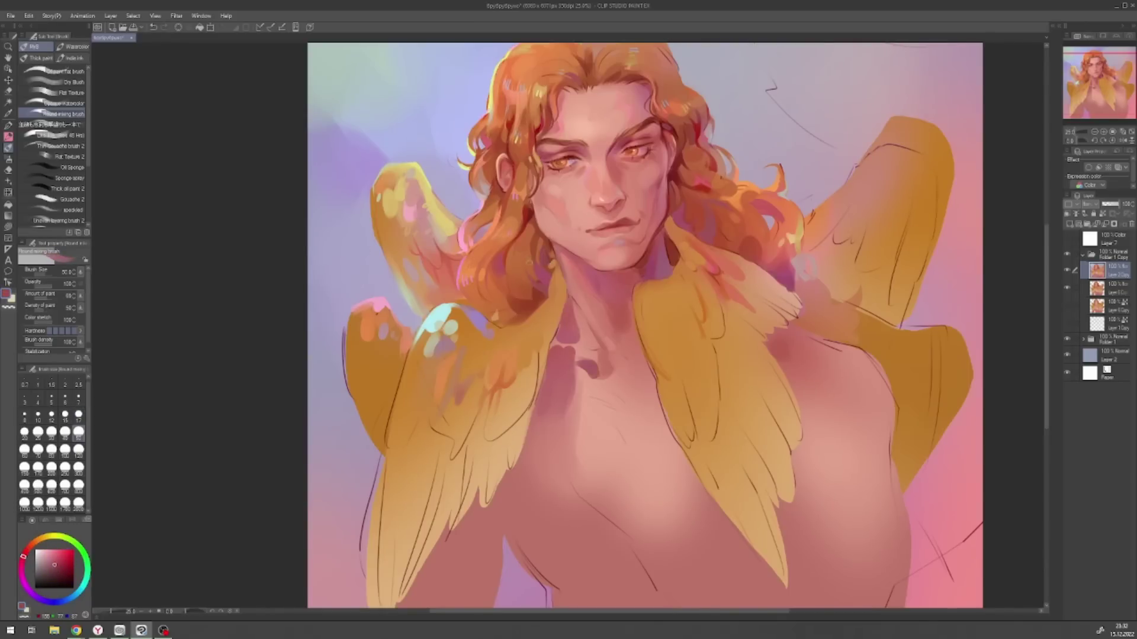
alt+click(542, 261)
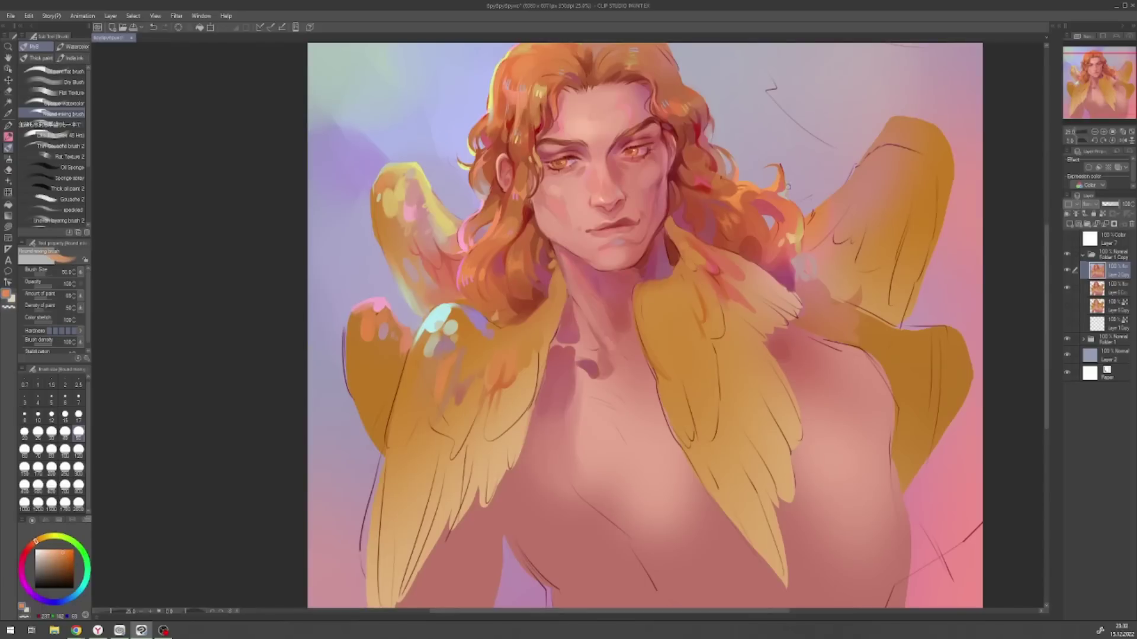
- Paint over the leftover sketch lines in the upper background with the sampled grey-violet tone
alt+click(782, 107)
drag(755, 54, 746, 148)
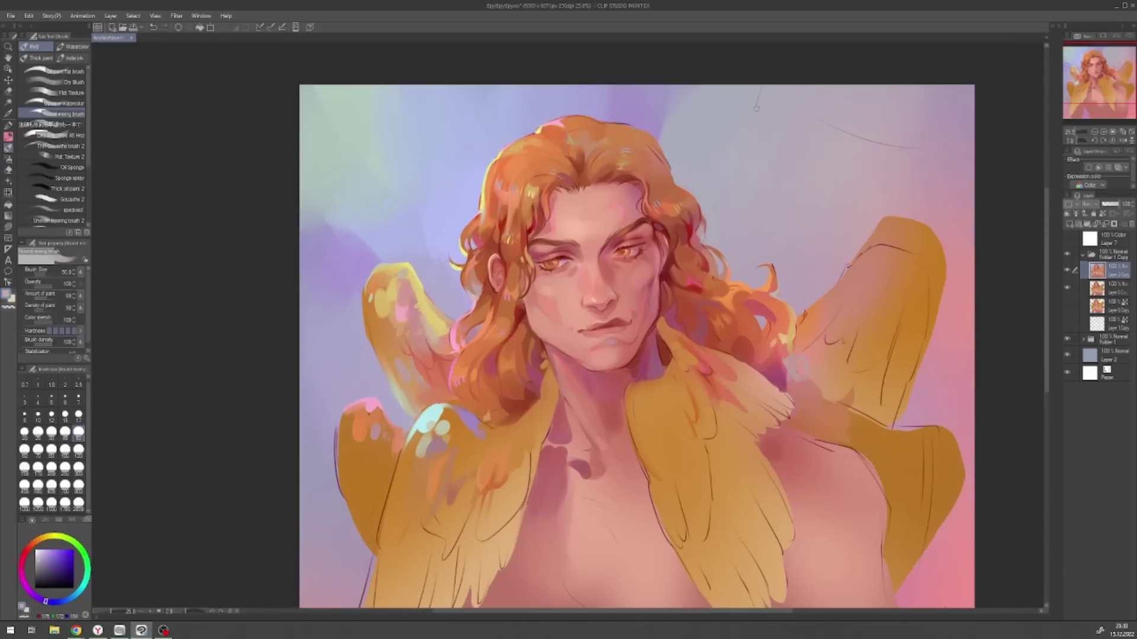
key(bracketleft)
key(bracketleft)
key(bracketleft)
key(bracketleft)
key(bracketleft)
drag(829, 148, 805, 92)
key(bracketright)
key(bracketright)
key(bracketright)
key(bracketright)
key(bracketright)
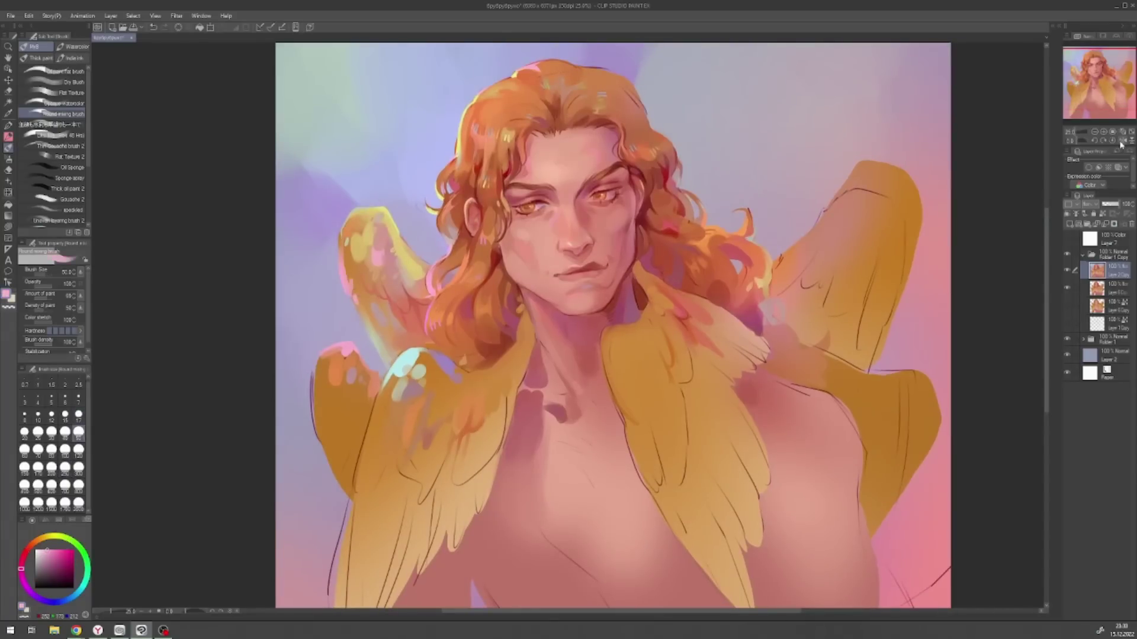
- Add accent strokes along the top edge and upper feathers of the front wing, using brush sizes 50 and 120
key(h)
key(x)
drag(686, 358, 728, 347)
key(bracketright)
key(bracketright)
key(bracketright)
key(bracketright)
key(bracketright)
alt+click(713, 347)
drag(746, 397, 761, 420)
key(x)
key(bracketleft)
key(bracketleft)
key(bracketleft)
key(bracketleft)
key(bracketleft)
key(bracketleft)
key(bracketleft)
key(bracketleft)
key(bracketleft)
key(bracketleft)
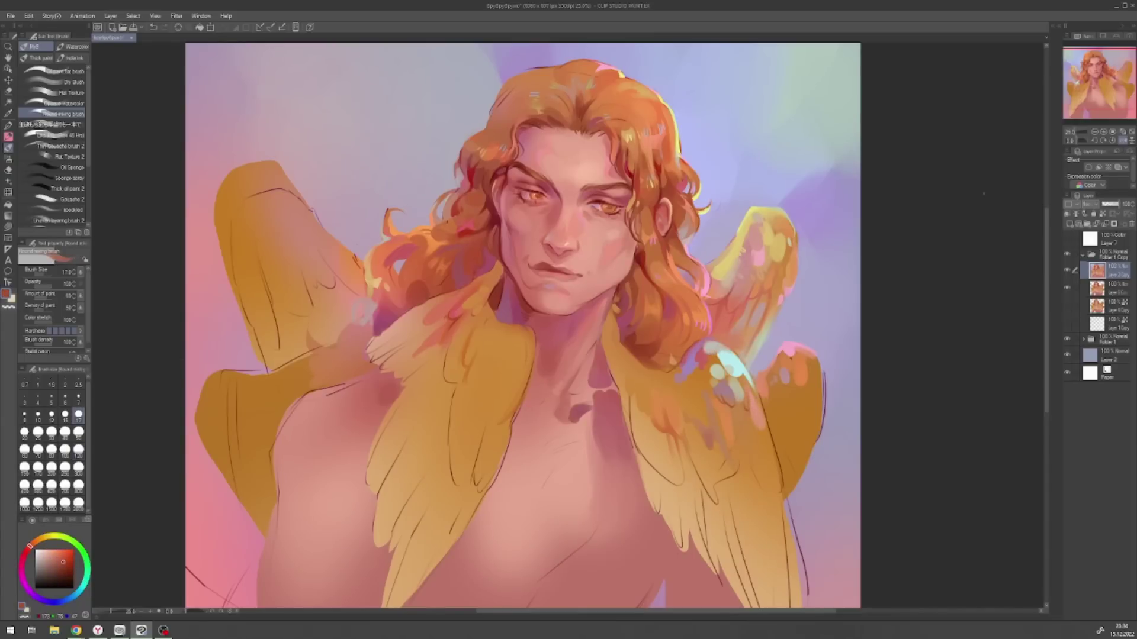
- Extend the reddish-orange lock over the shoulder beside the rear wing with a size 120 brush
key(ctrl+minus)
key(x)
key(bracketright)
key(bracketright)
key(bracketright)
key(bracketright)
key(bracketright)
key(bracketright)
key(bracketright)
key(bracketright)
key(bracketright)
key(bracketright)
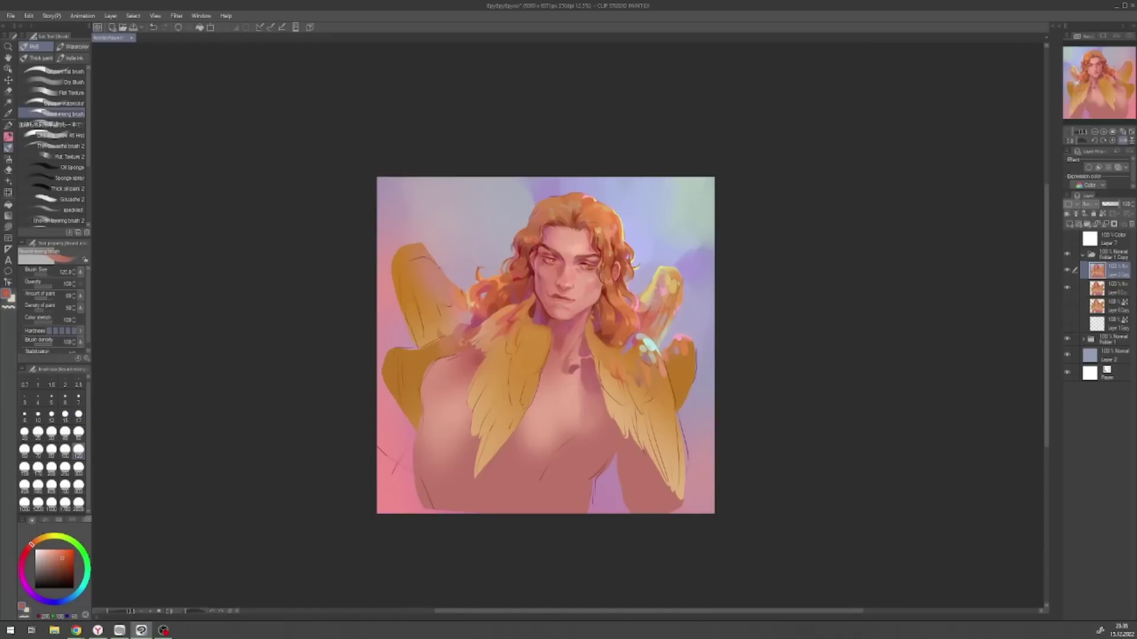
key(alt+Tab)
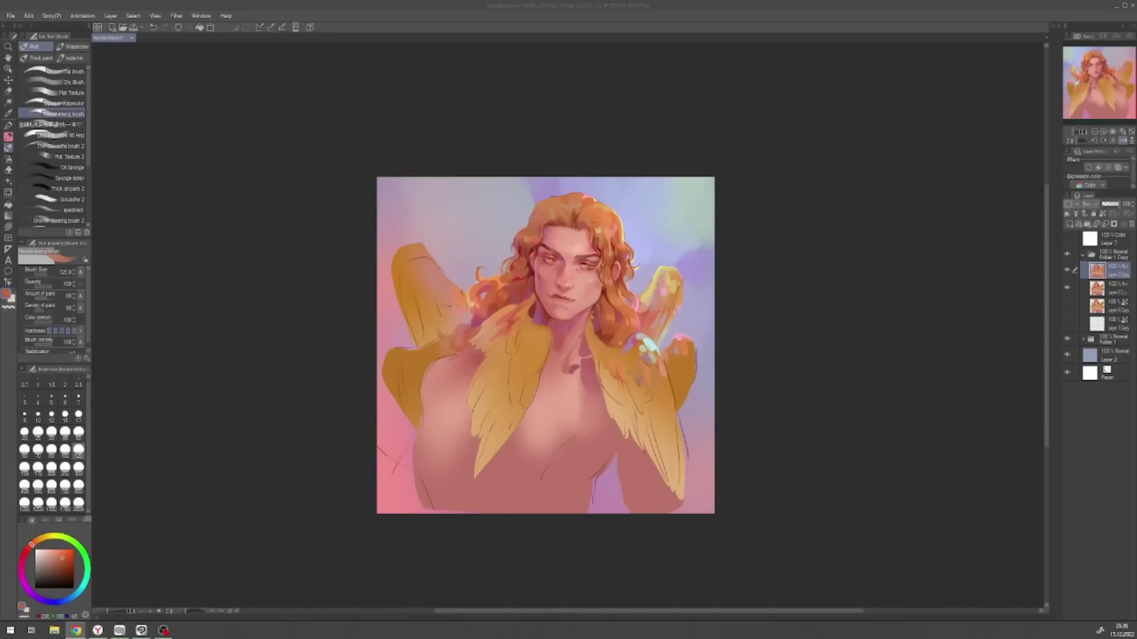
key(alt+Tab)
- Clean up the shoulder's sketch outline and add a yellow rim to the outer edge of the locks beside the rear wing
key(ctrl+plus)
key(p)
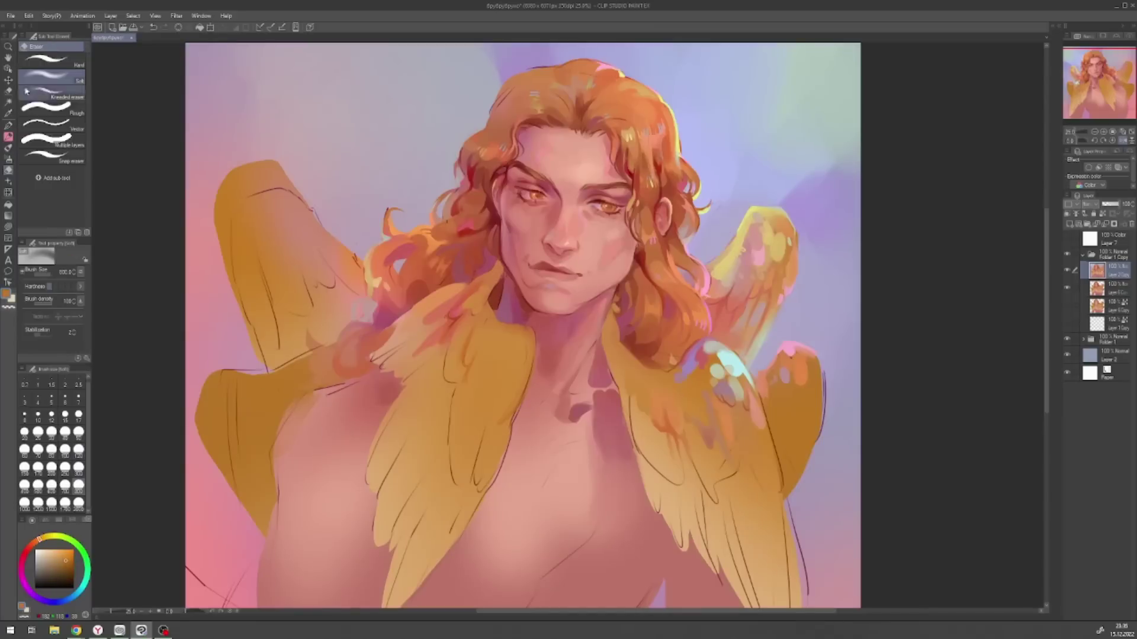
drag(358, 322, 366, 254)
key(b)
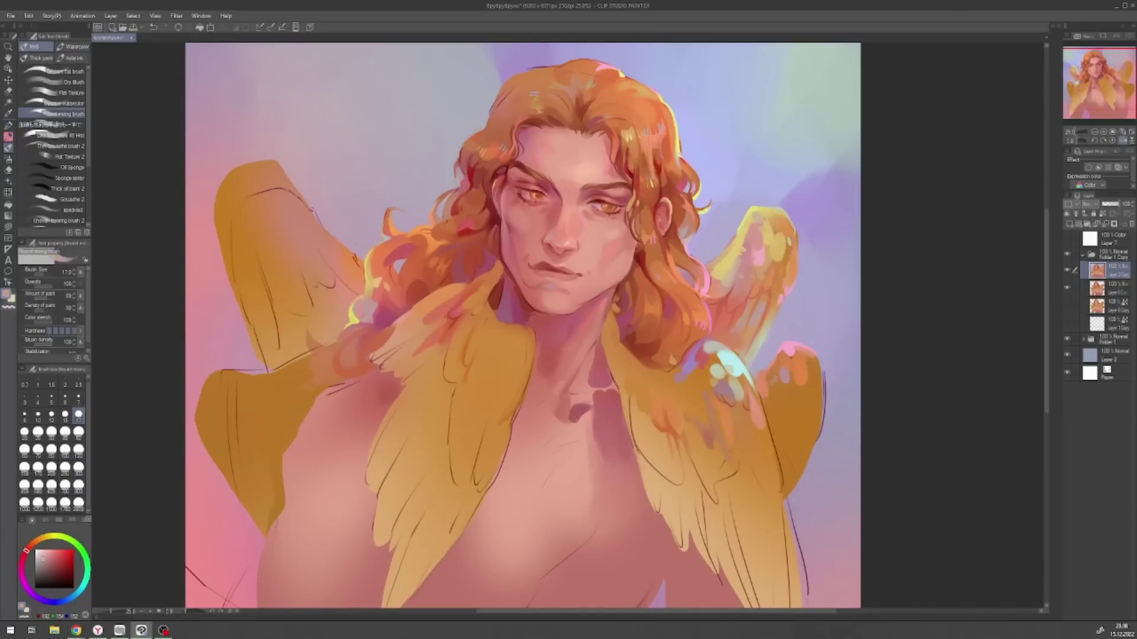
- Paint pale yellow-green and orange highlights on the tip of the front wing beside the neck
alt+click(468, 273)
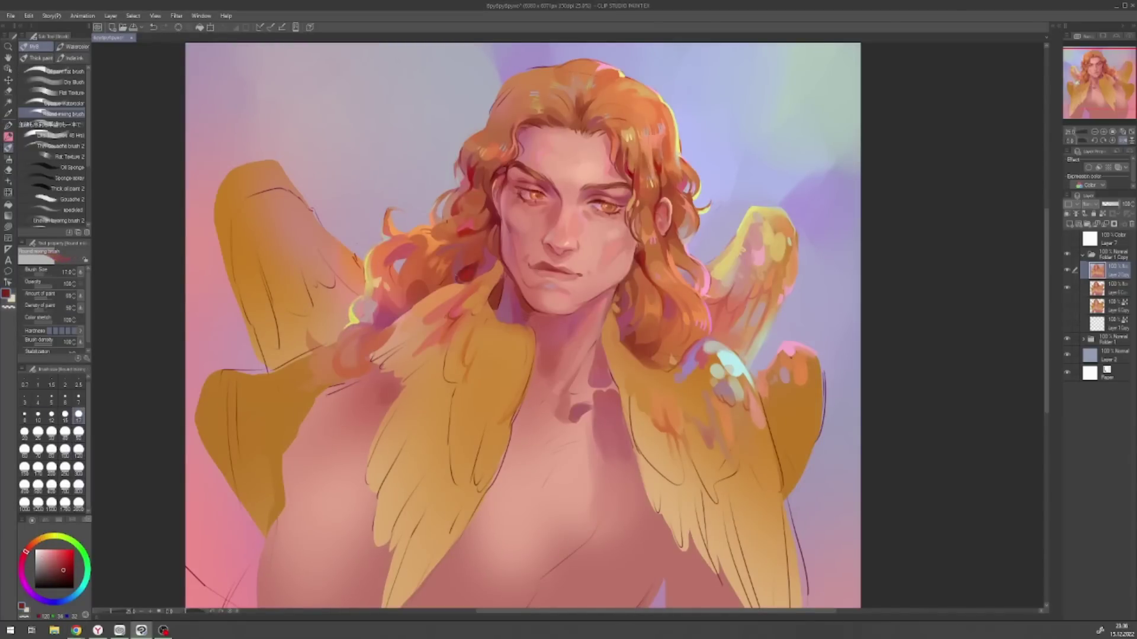
click(79, 449)
mouse_move(498, 335)
mouse_down()
mouse_move(512, 358)
mouse_move(527, 332)
mouse_move(533, 355)
mouse_move(524, 344)
mouse_up()
alt+click(524, 337)
click(79, 431)
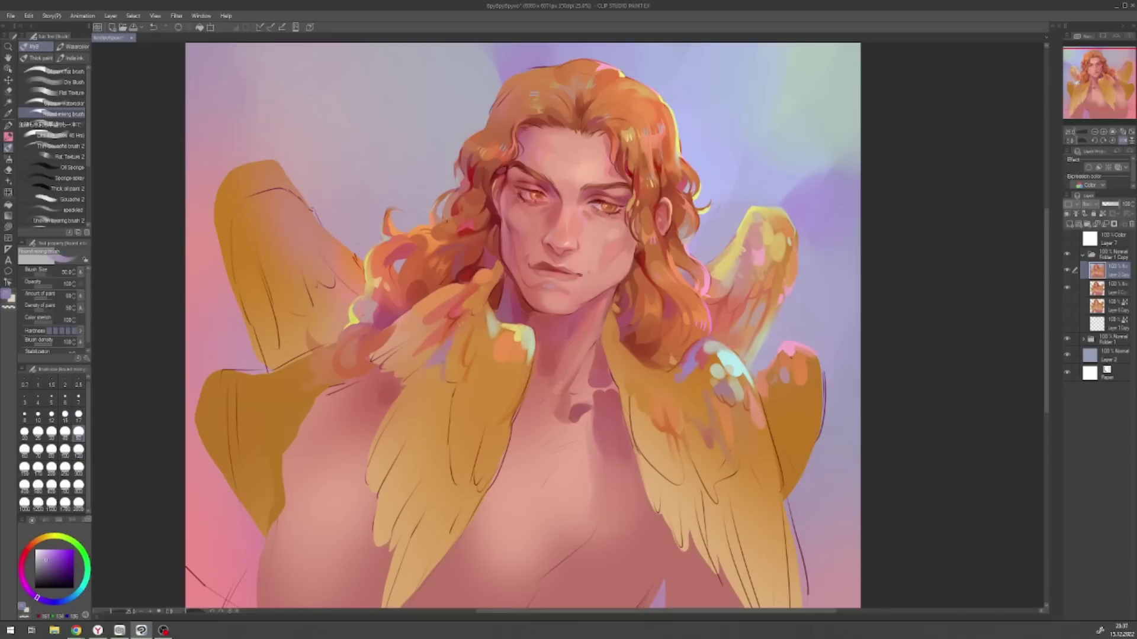
- Add violet feather accents to the front wing and refine the lock over the shoulder with sampled tones at brush sizes 120 and 17
click(79, 449)
alt+click(453, 441)
alt+click(367, 355)
drag(364, 349, 373, 376)
alt+click(361, 355)
click(78, 414)
drag(380, 326, 392, 343)
- Rework the shadow beside the neck above the collarbone with sampled skin tones at brush size 50
click(78, 431)
alt+click(604, 363)
alt+click(607, 386)
key(bracketright)
key(bracketright)
key(bracketright)
key(bracketright)
key(bracketright)
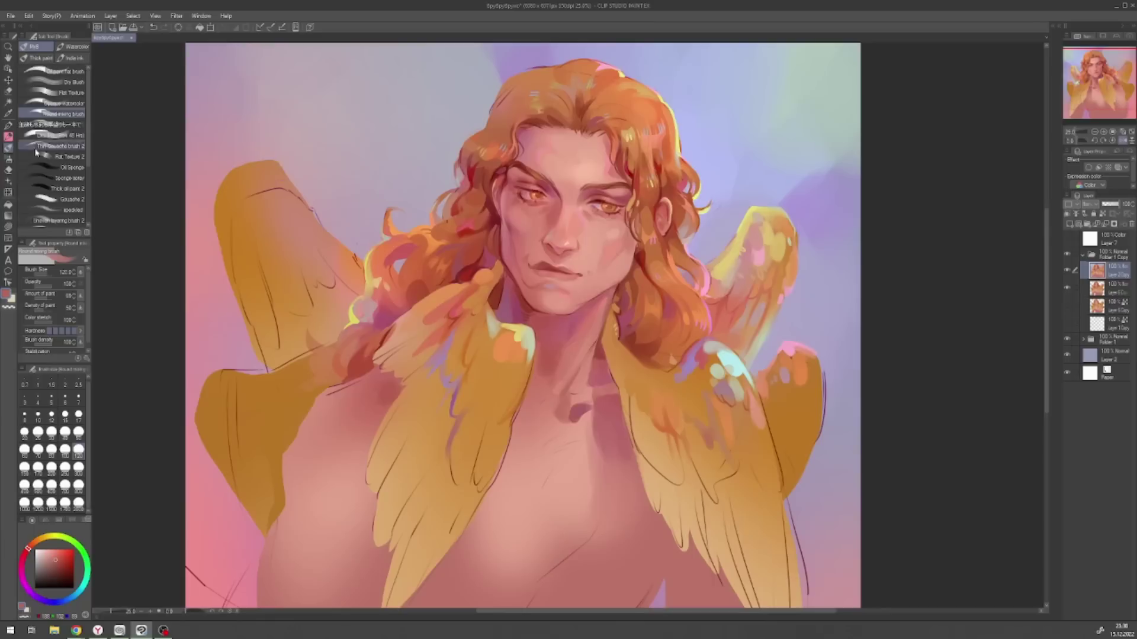
- Create a new layer and paint violet shadows along the hairline and the side of the face
key(ctrl+shift+n)
alt+click(521, 181)
mouse_move(511, 177)
mouse_down()
mouse_move(517, 201)
mouse_move(559, 215)
mouse_move(519, 243)
mouse_up()
key(bracketleft)
key(bracketleft)
key(bracketleft)
key(bracketleft)
key(bracketleft)
drag(537, 115, 566, 124)
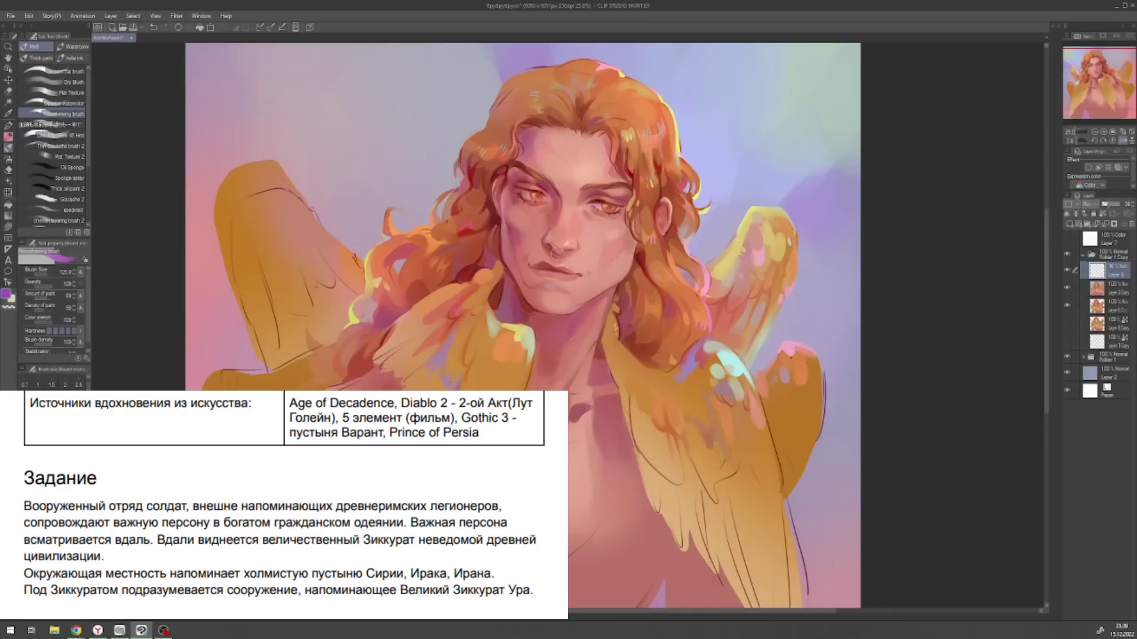
- Extend the violet shadows to the neck and shoulder with a size 300 brush
key(h)
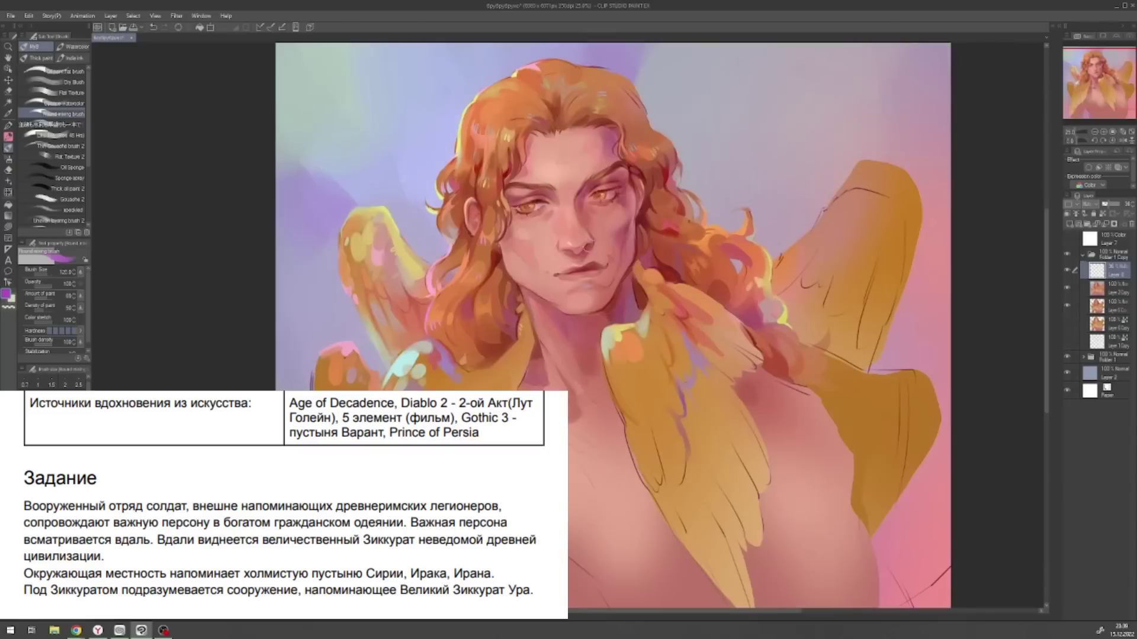
key(bracketright)
key(bracketright)
key(bracketright)
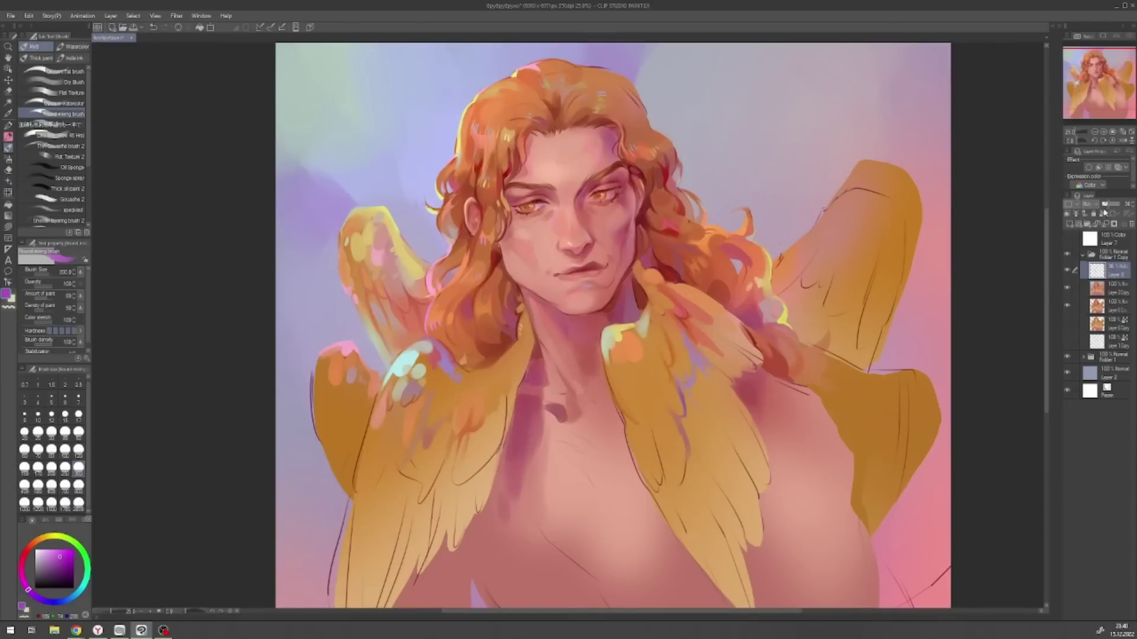
- Airbrush a sampled orange tone on the shadow layer, compare the values in greyscale and merge it into the layer below
key(b)
drag(17, 590, 62, 602)
click(1067, 239)
click(1067, 239)
alt+click(677, 315)
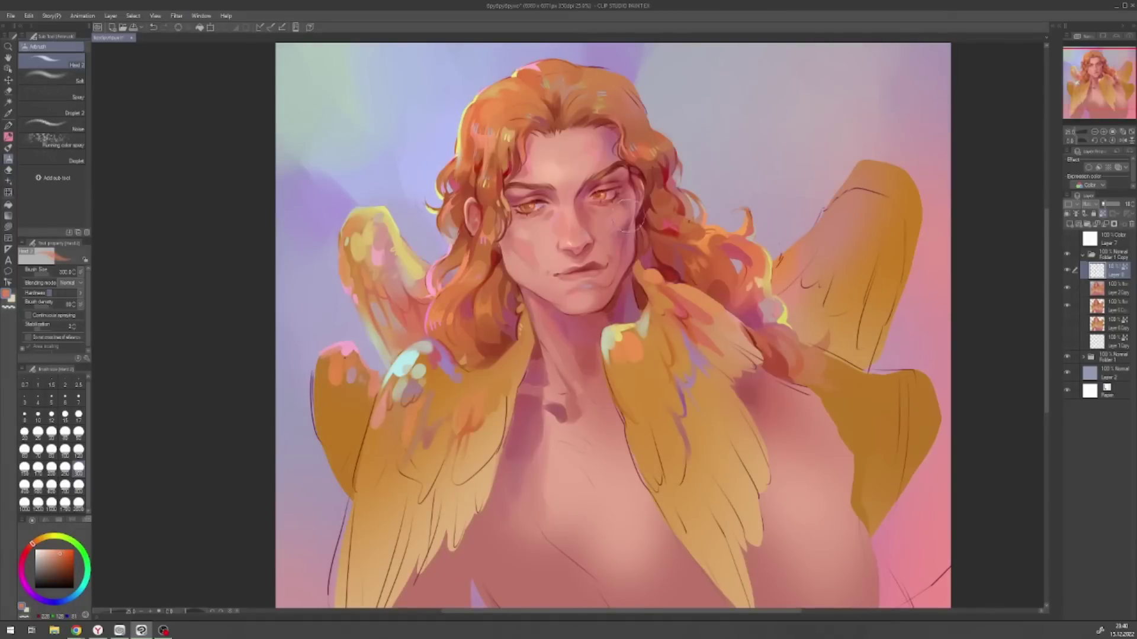
click(1067, 239)
click(1067, 238)
key(ctrl+e)
- Add a pink-violet rim along the top edge of the front wing with a size 17 brush
key(b)
click(78, 415)
drag(539, 354, 492, 293)
alt+click(491, 294)
key(h)
alt+click(497, 361)
drag(497, 361, 358, 361)
drag(684, 346, 639, 381)
alt+click(476, 331)
click(78, 415)
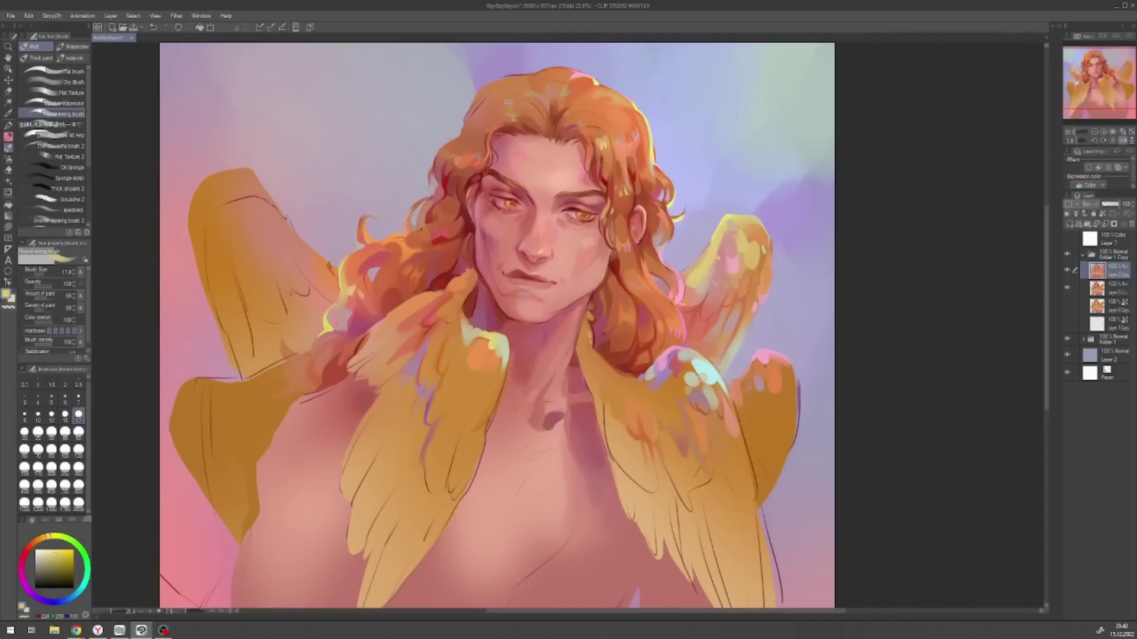
- Paint orange and pink feather strokes on the front wing below the hair with sampled tones at brush sizes 50 and 120
key(b)
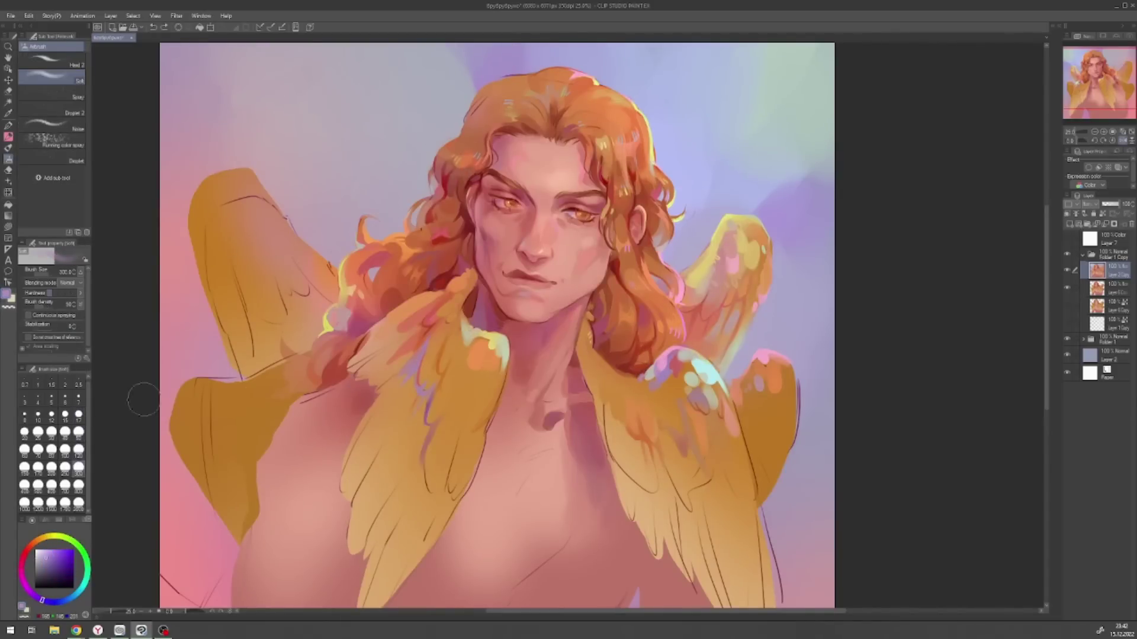
scroll(143, 400, down, 3)
scroll(249, 355, up, 4)
key(b)
alt+click(342, 310)
click(78, 432)
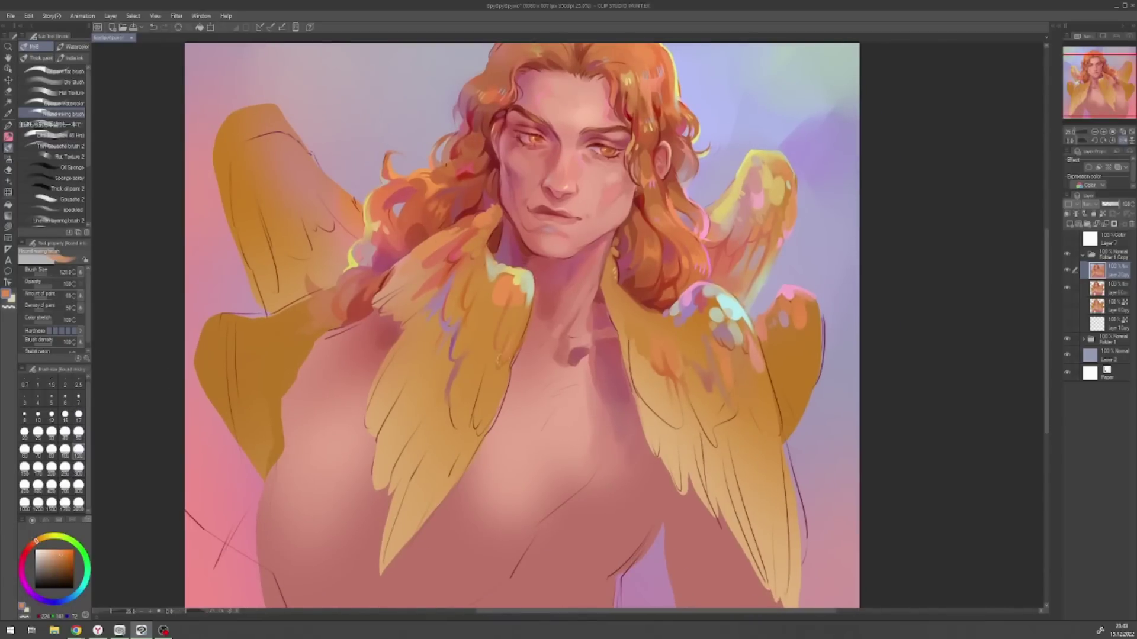
alt+click(628, 296)
key(h)
alt+click(526, 317)
alt+click(398, 362)
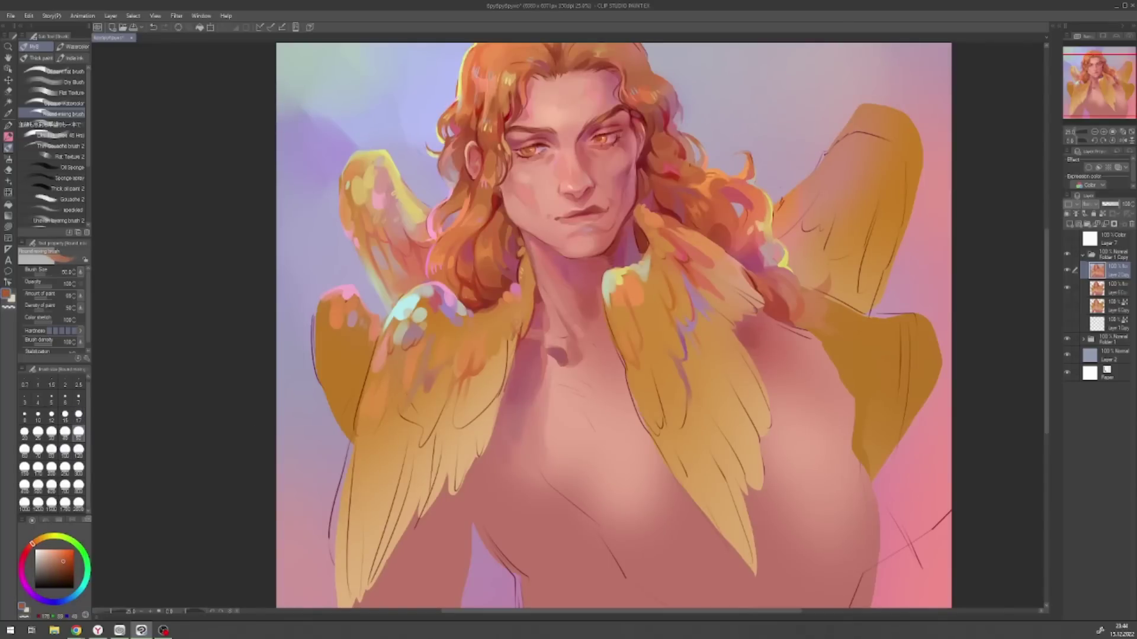
- Add small light touches around the neck and front wing with sampled tones at brush size 17
click(78, 449)
alt+click(455, 293)
click(78, 414)
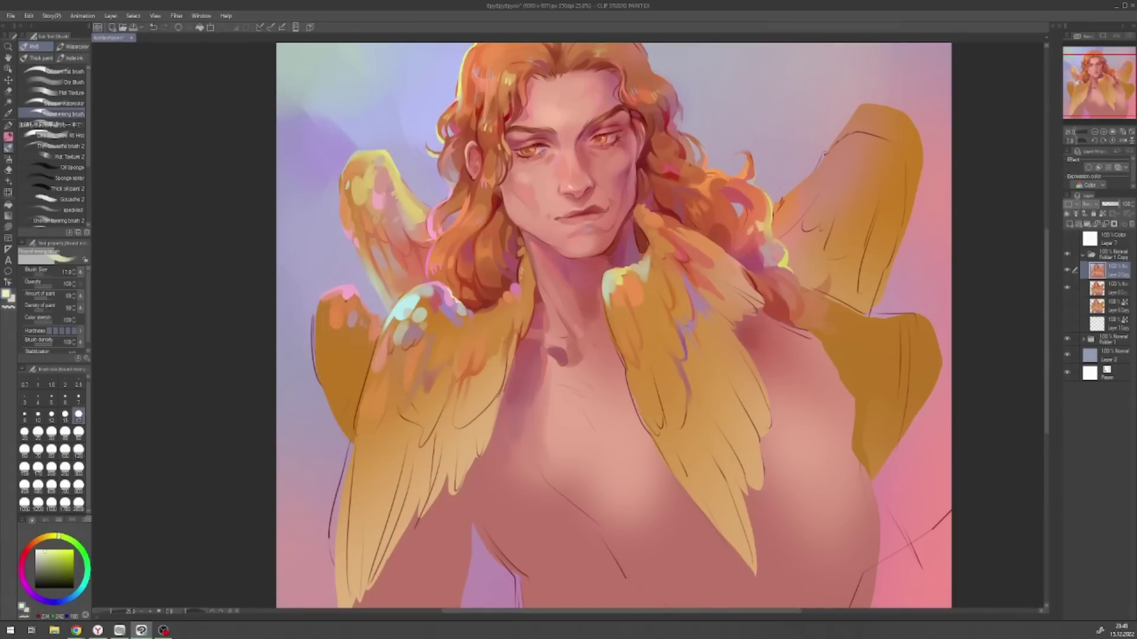
alt+click(599, 251)
drag(600, 251, 575, 310)
- Refine the locks beside the neck and front wing with sampled warm tones at brush sizes 120 and 50
click(78, 449)
alt+click(484, 245)
click(79, 431)
alt+click(478, 227)
alt+click(451, 245)
click(78, 449)
alt+click(460, 274)
alt+click(627, 184)
click(78, 431)
drag(587, 326, 533, 415)
click(78, 413)
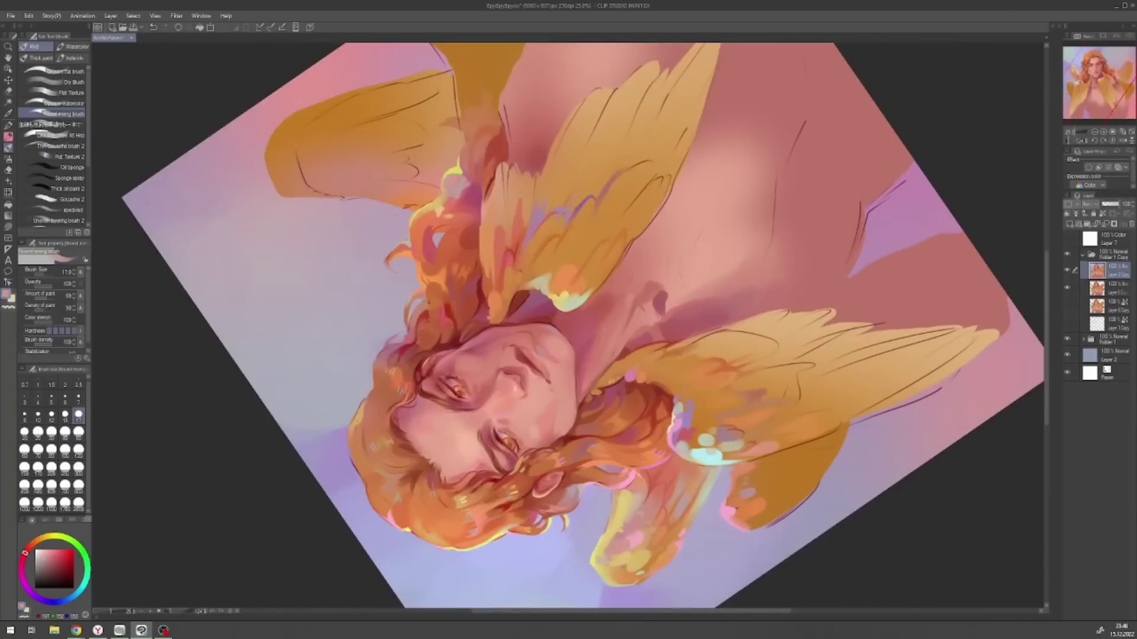
- Dab blue-violet pupils into both eyes with a picked blue tone
key(ctrl+0)
scroll(640, 201, up, 3)
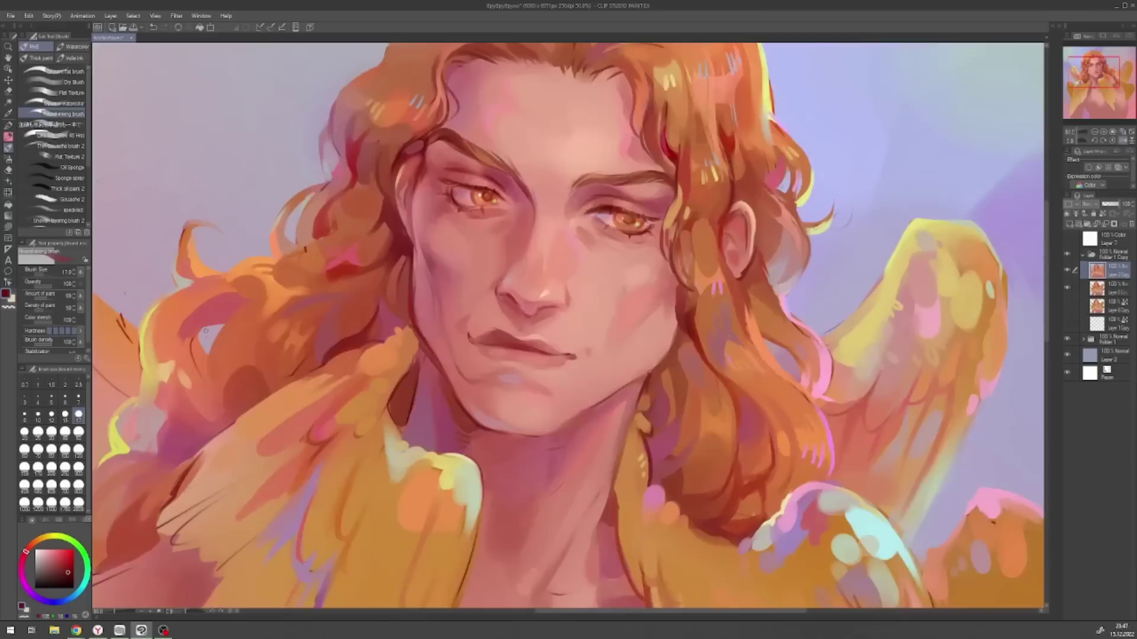
key(h)
click(9, 113)
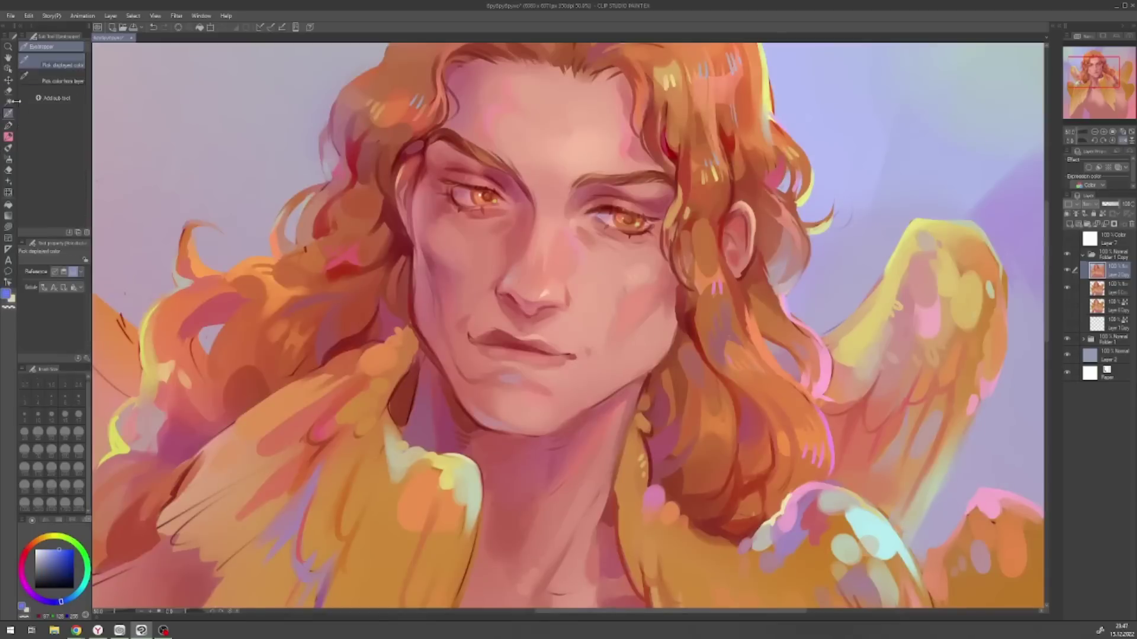
key(b)
click(486, 196)
click(629, 219)
key(b)
key(h)
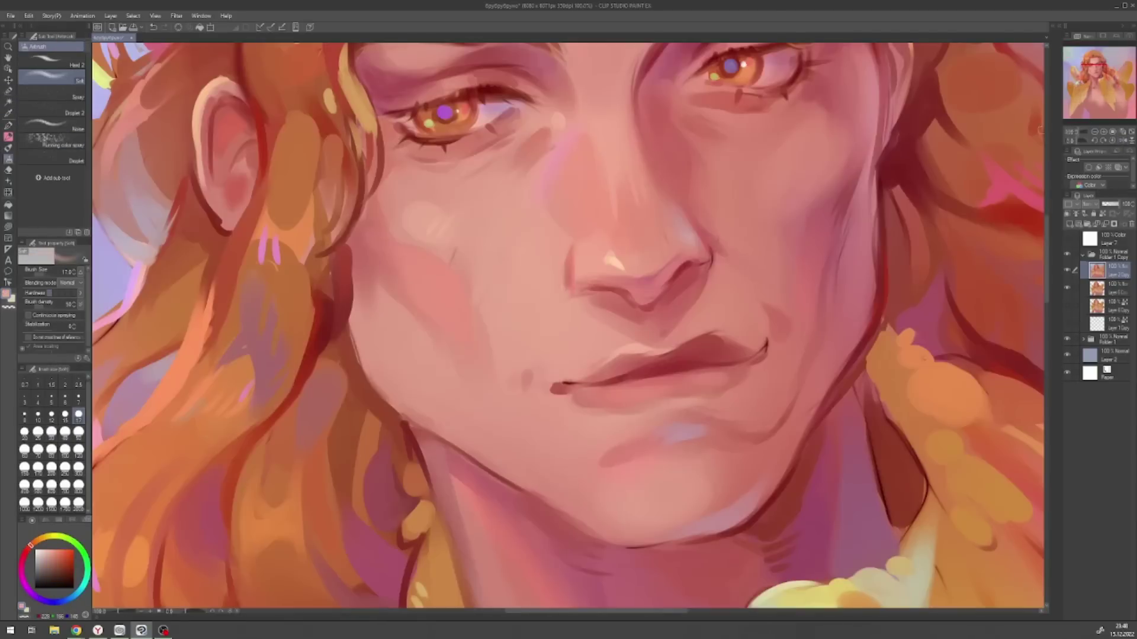
- Soften the skin around the eye and nose bridge with sampled tones and the soft airbrush
alt+click(540, 195)
click(79, 449)
alt+click(546, 117)
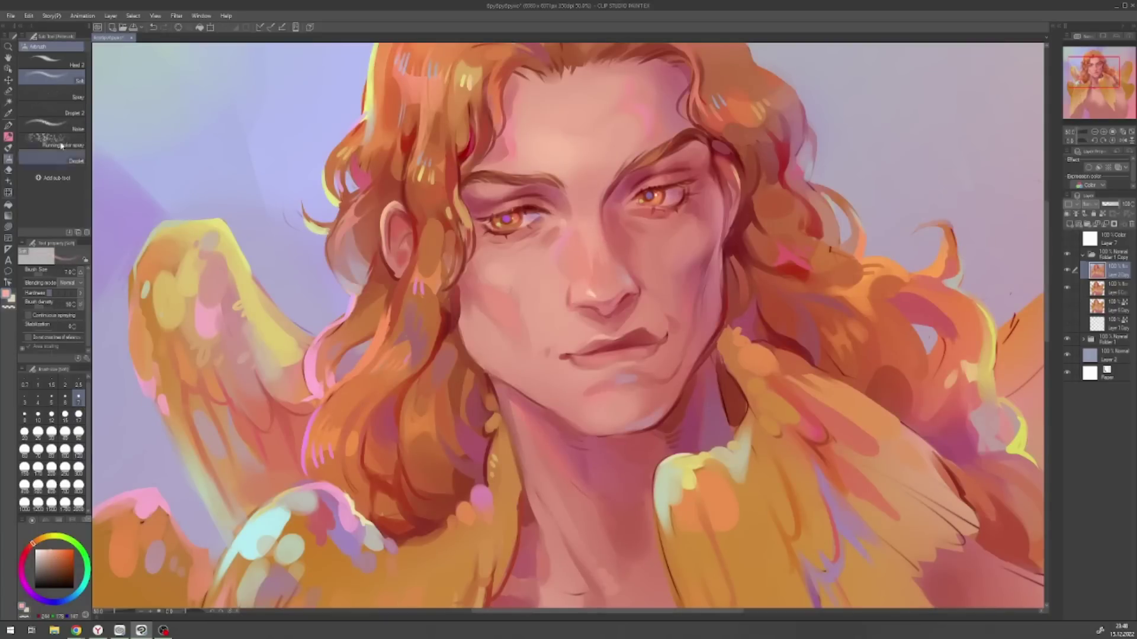
key(p)
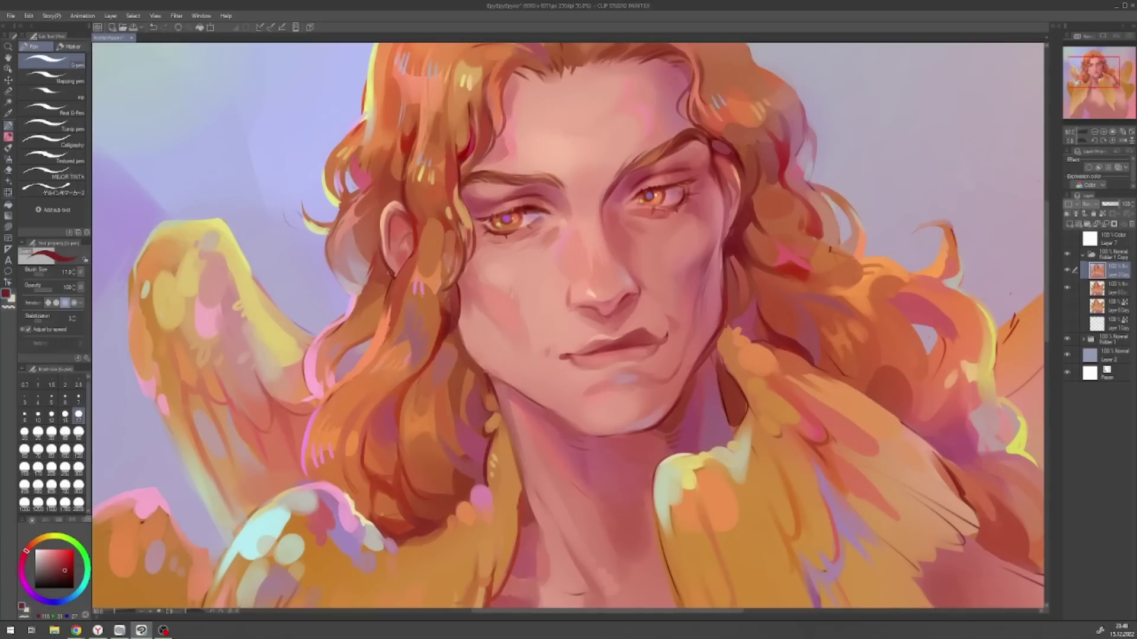
- Tidy the hair's outer edge against the backdrop with a sampled background tone at brush size 15
key(b)
key(ctrl+minus)
key(bracketleft)
key(bracketleft)
key(bracketleft)
key(bracketleft)
key(bracketleft)
key(bracketleft)
alt+click(681, 160)
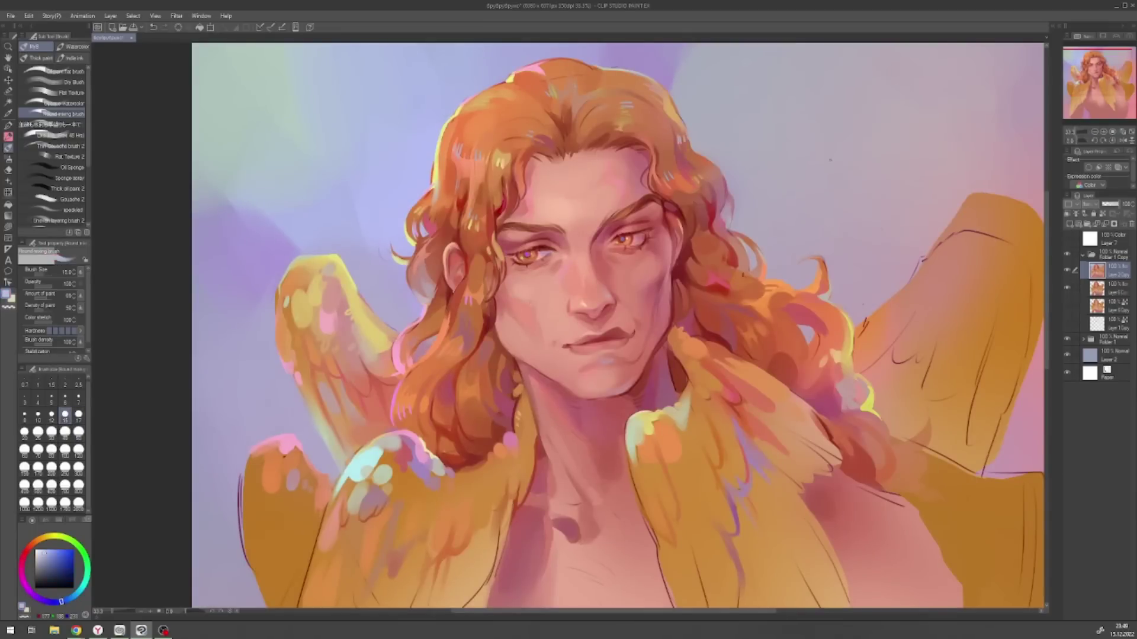
- Touch up the portrait with sampled red tones and the soft airbrush at brush size 30 in the mirrored view
key(ctrl+minus)
scroll(491, 326, down, 3)
key(h)
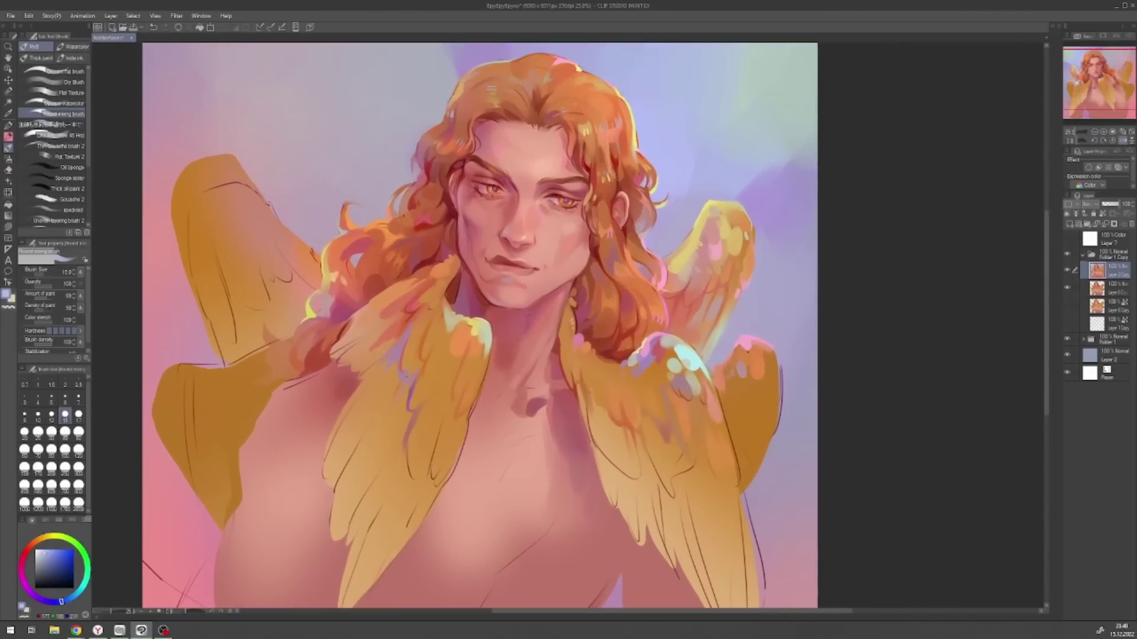
key(b)
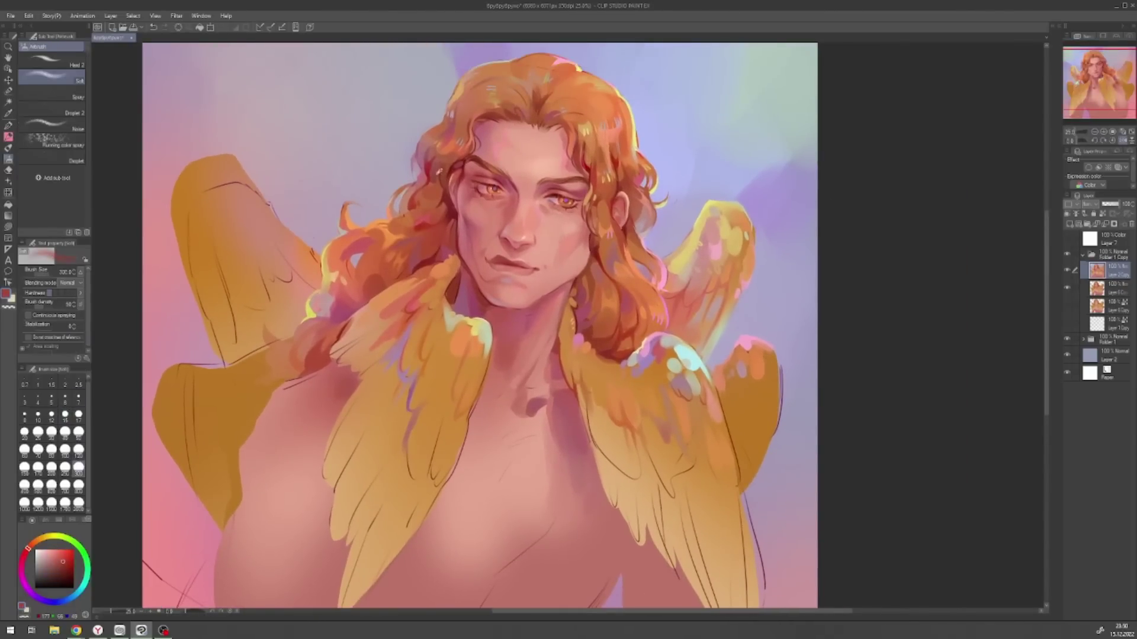
key(bracketleft)
key(bracketleft)
key(bracketleft)
key(bracketleft)
key(bracketleft)
key(bracketleft)
key(bracketleft)
key(bracketleft)
key(bracketleft)
key(bracketleft)
key(bracketleft)
key(bracketleft)
key(h)
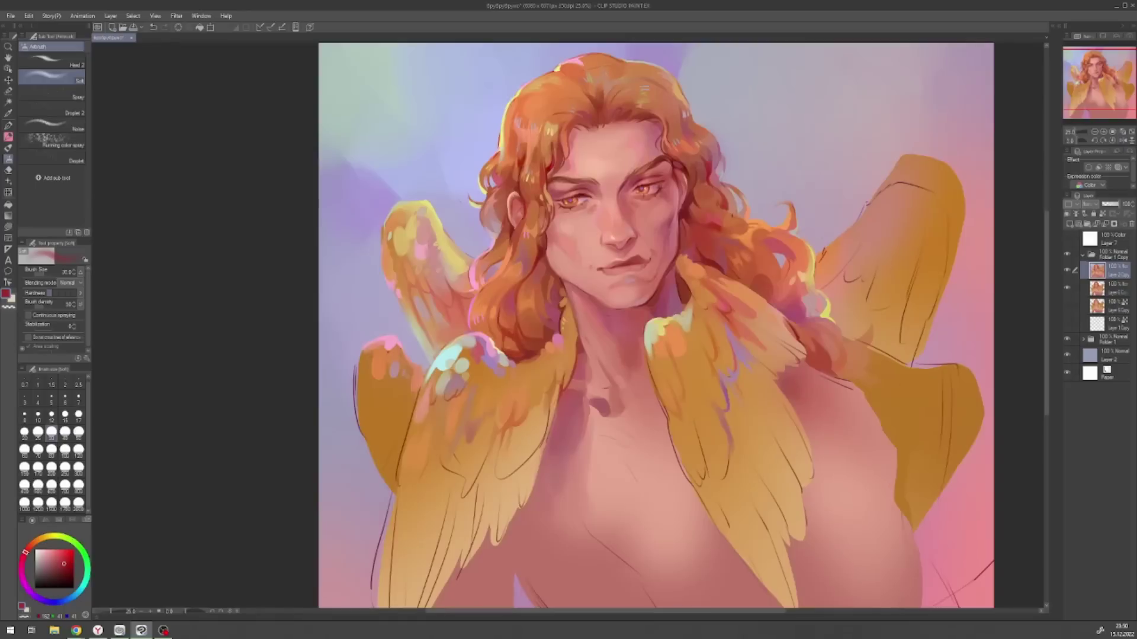
- Add a thin yellow rim-lit curl above the front wing and refine nearby locks with sampled tones at brush size 17
key(b)
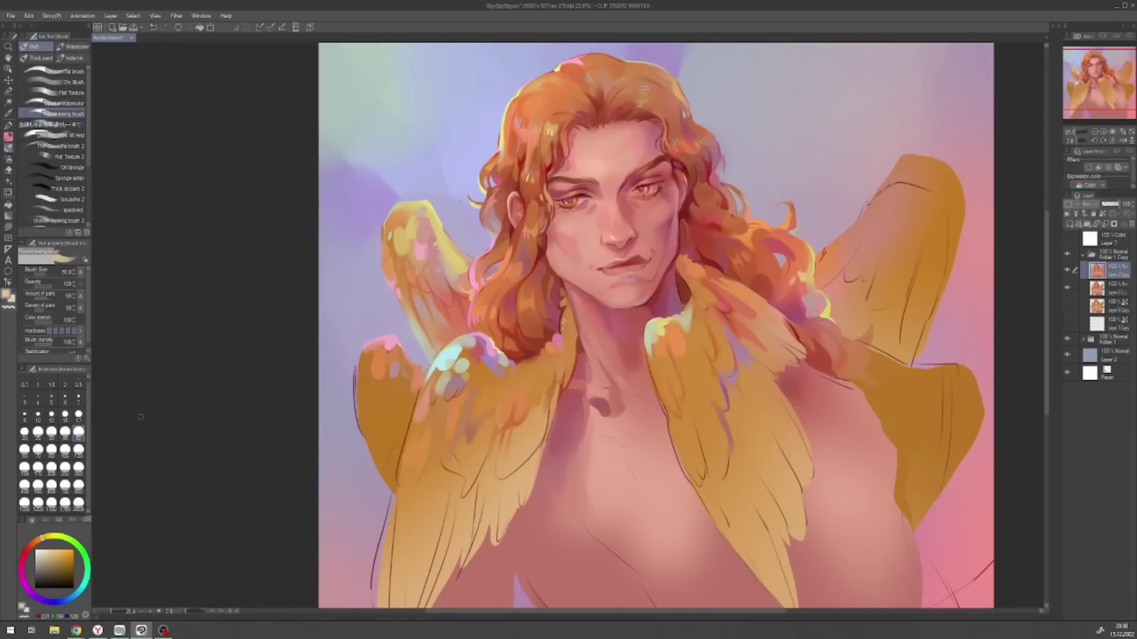
alt+click(450, 328)
key(bracketleft)
key(bracketleft)
key(bracketleft)
key(bracketleft)
key(bracketleft)
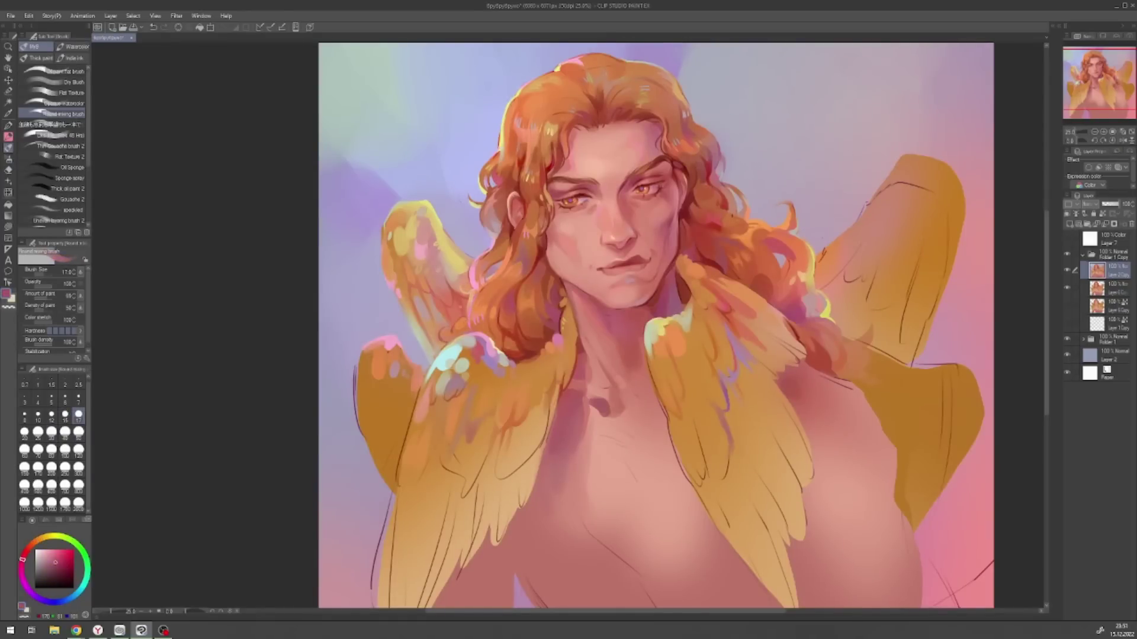
alt+click(778, 270)
key(h)
scroll(657, 411, up, 1)
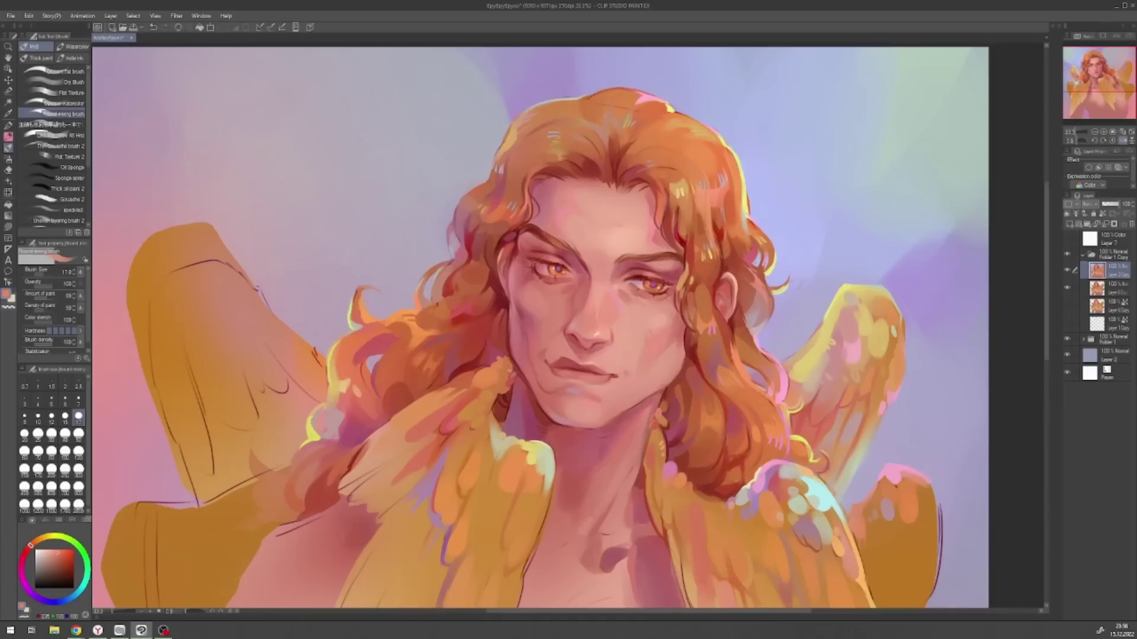
- Dab sampled yellow-green and pink tones onto the front wing feathers in the mirrored view at brush sizes 50 and 30
alt+click(513, 426)
key(bracketright)
key(bracketright)
key(bracketright)
key(bracketright)
key(bracketright)
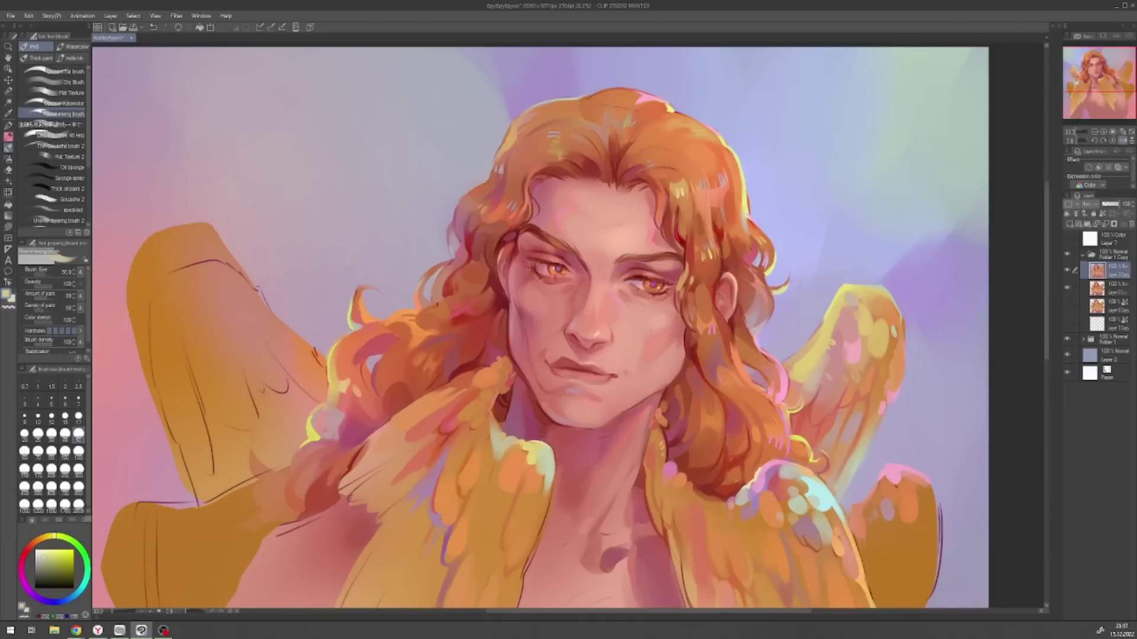
key(bracketleft)
key(bracketleft)
key(x)
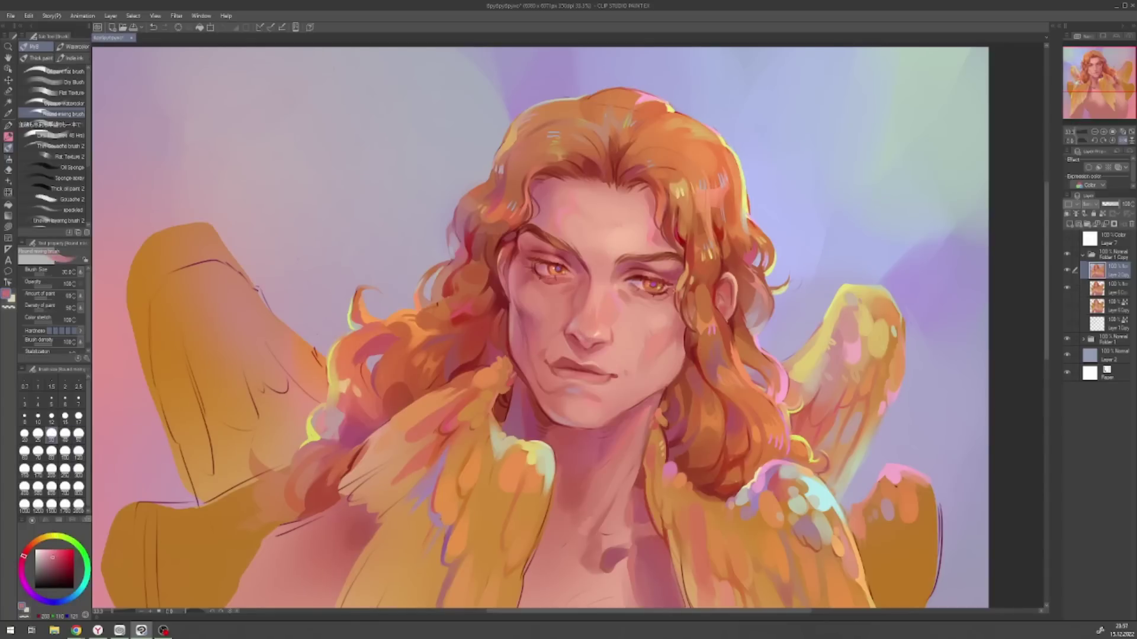
- Build up the front wing feathers with sampled yellow and pink at brush size 120, using rotated and unmirrored views
drag(1076, 145, 1083, 143)
click(79, 451)
alt+click(682, 328)
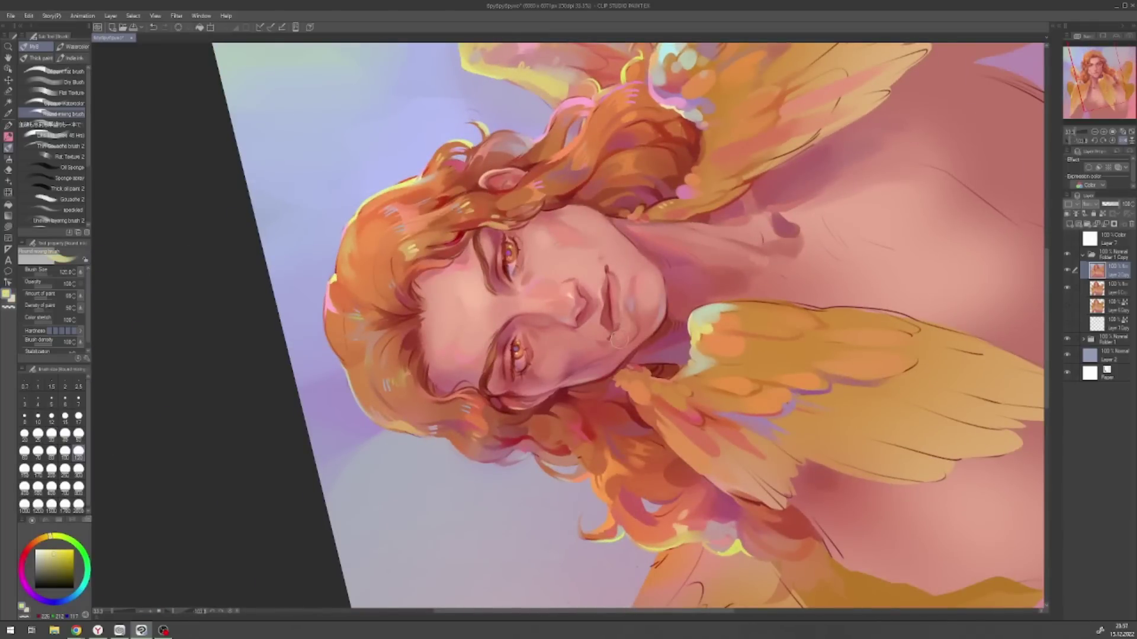
click(1079, 143)
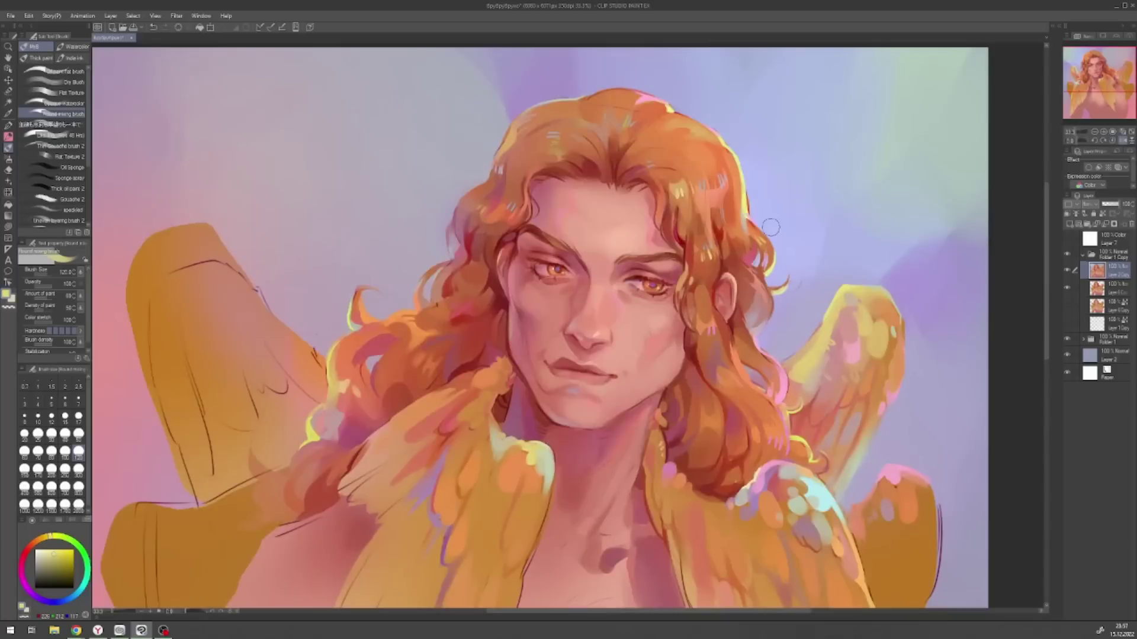
click(1122, 132)
alt+click(674, 412)
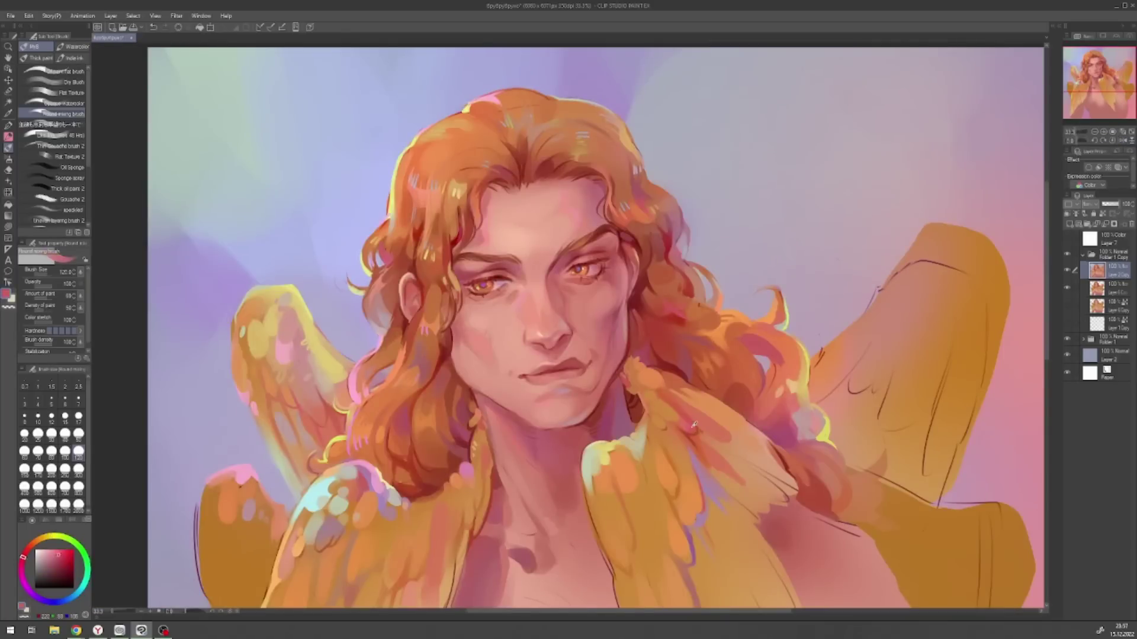
- Shape the overlapping feathers on both front wings with sampled pink tones, using brush sizes between 120 and 30
key(bracketleft)
key(bracketleft)
key(bracketleft)
key(bracketleft)
key(bracketleft)
key(bracketright)
key(bracketright)
key(bracketright)
key(bracketright)
key(bracketright)
click(52, 433)
alt+click(502, 379)
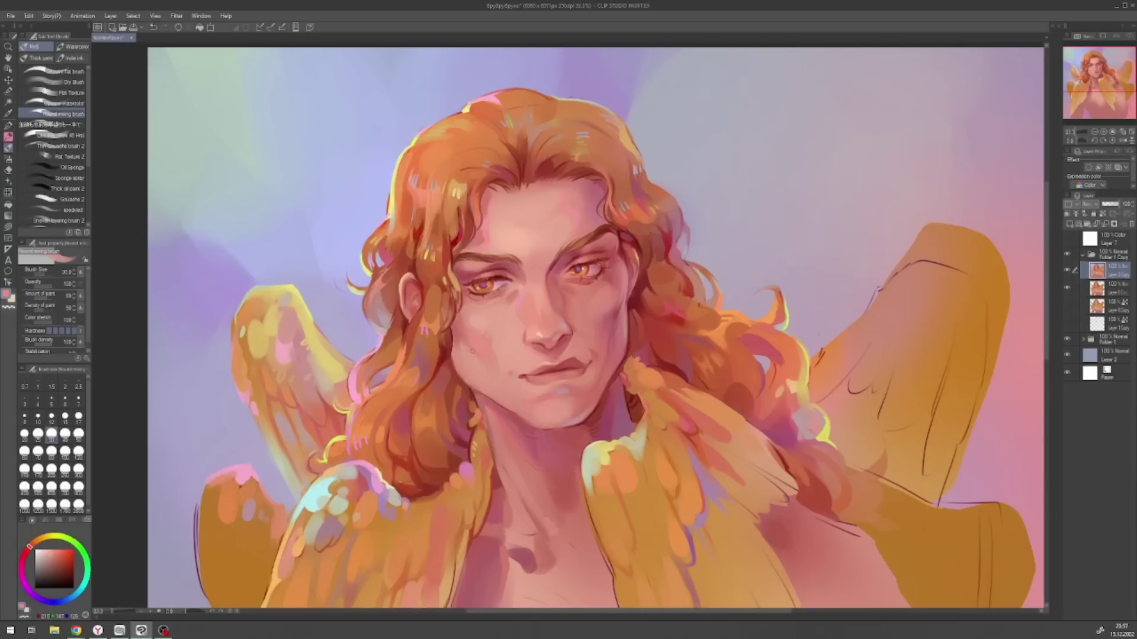
- Soften the violet-blue backdrop beside the head with sampled tones and the soft airbrush at brush size 300
click(1097, 135)
click(1093, 135)
key(x)
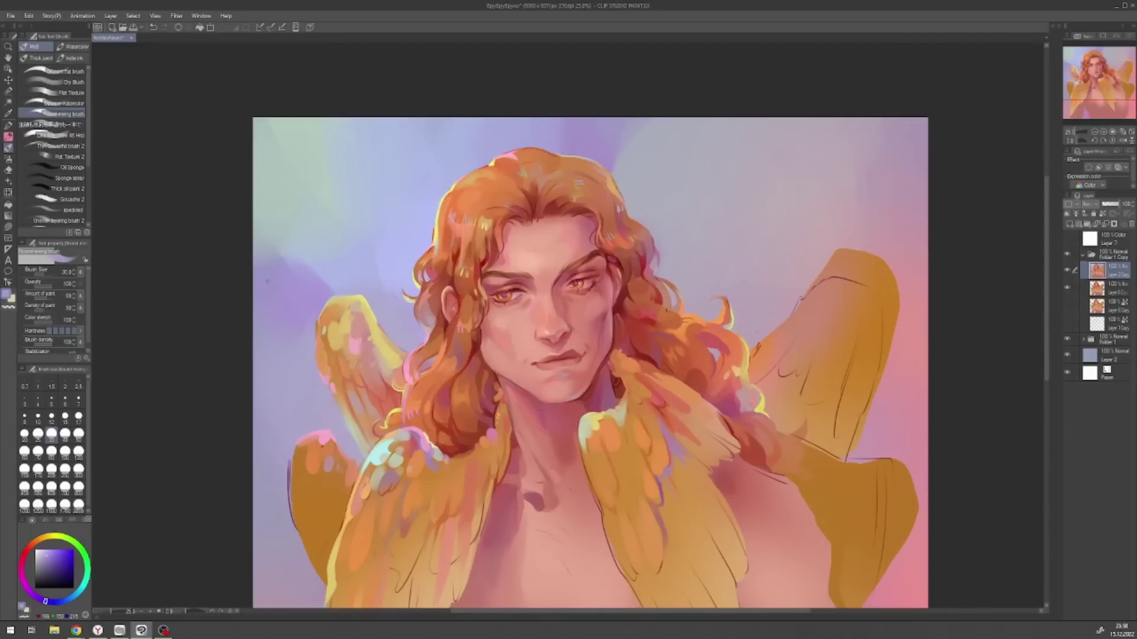
key(b)
click(77, 470)
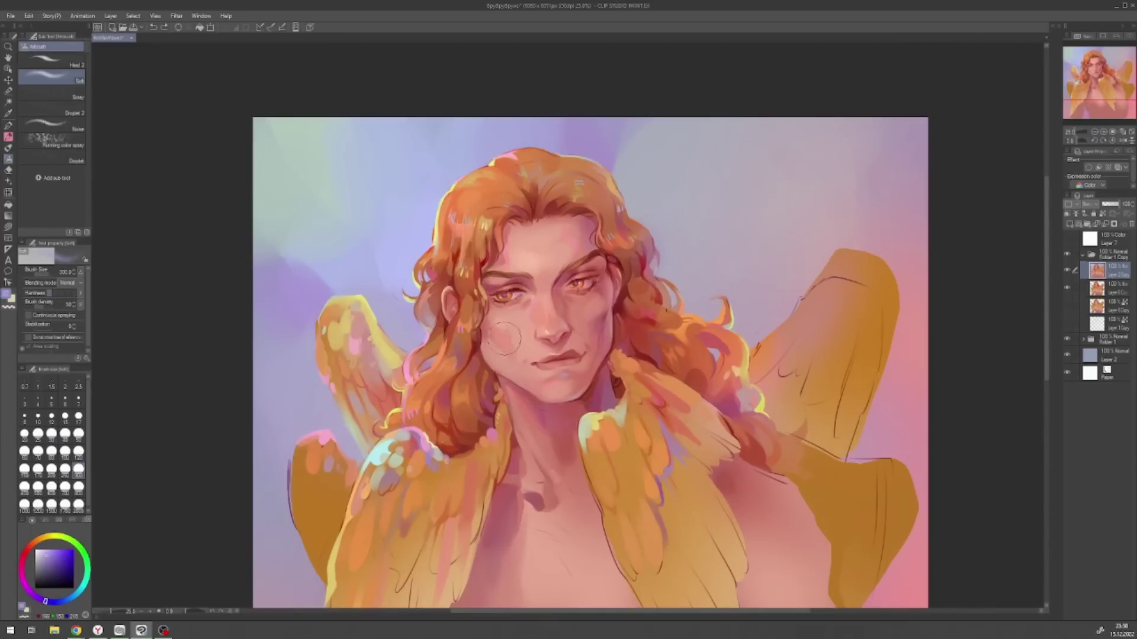
alt+click(510, 319)
alt+click(270, 342)
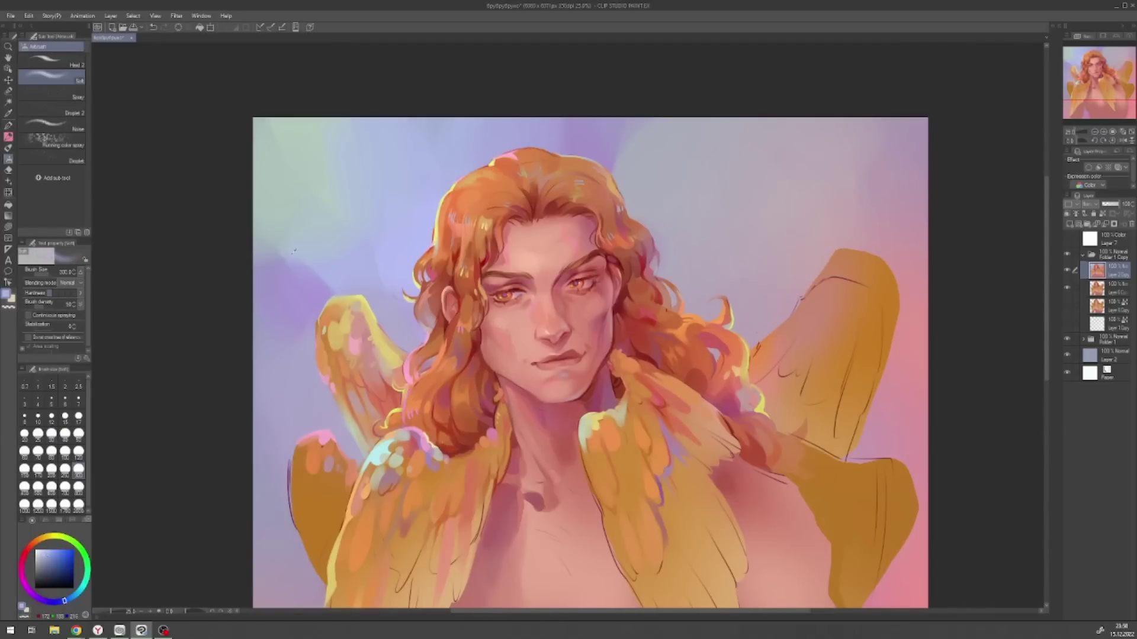
- Blend sampled wing orange and dark red into the figure with the soft airbrush at brush size 50
click(78, 451)
click(78, 434)
alt+click(364, 495)
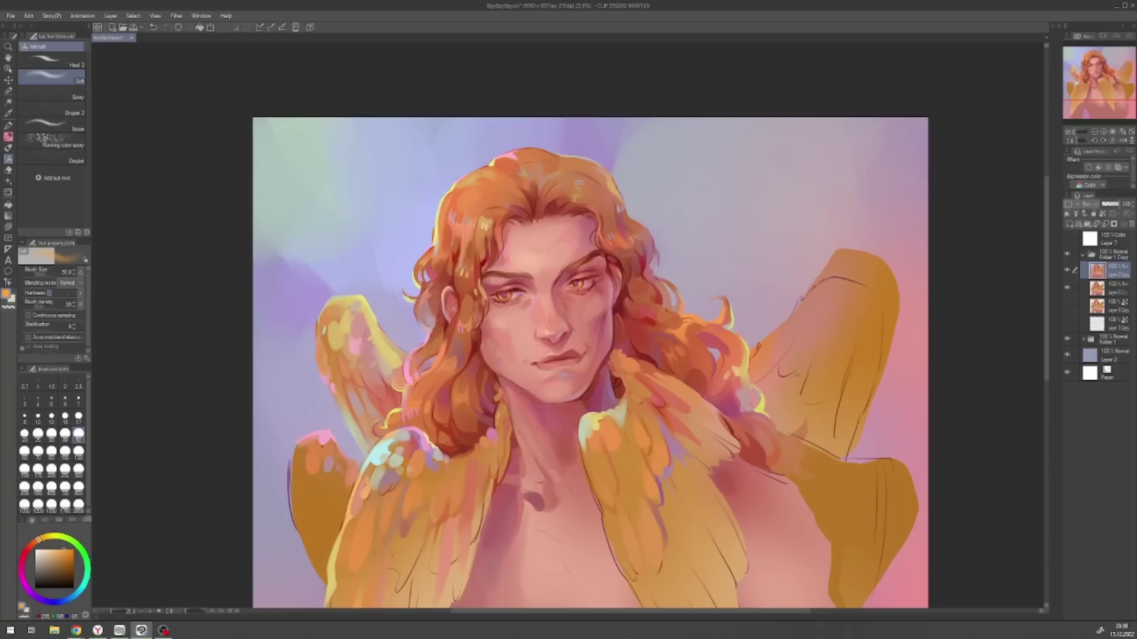
alt+click(619, 302)
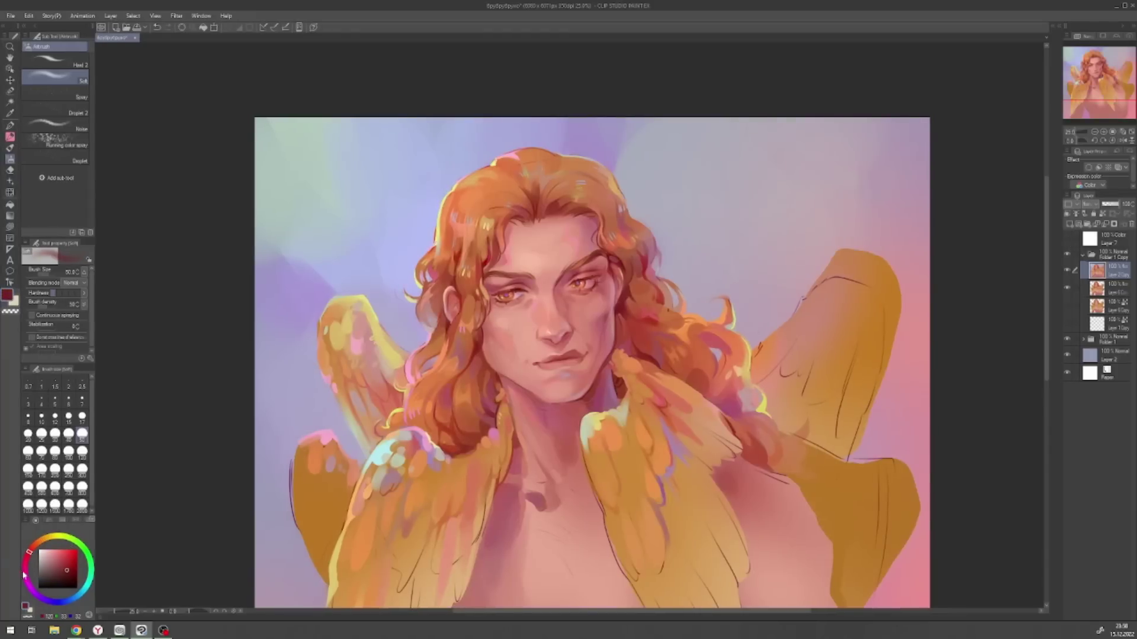
- Refine small accents in the hair and feathers with dark magenta and warm orange at brush sizes 17 and 50
key(b)
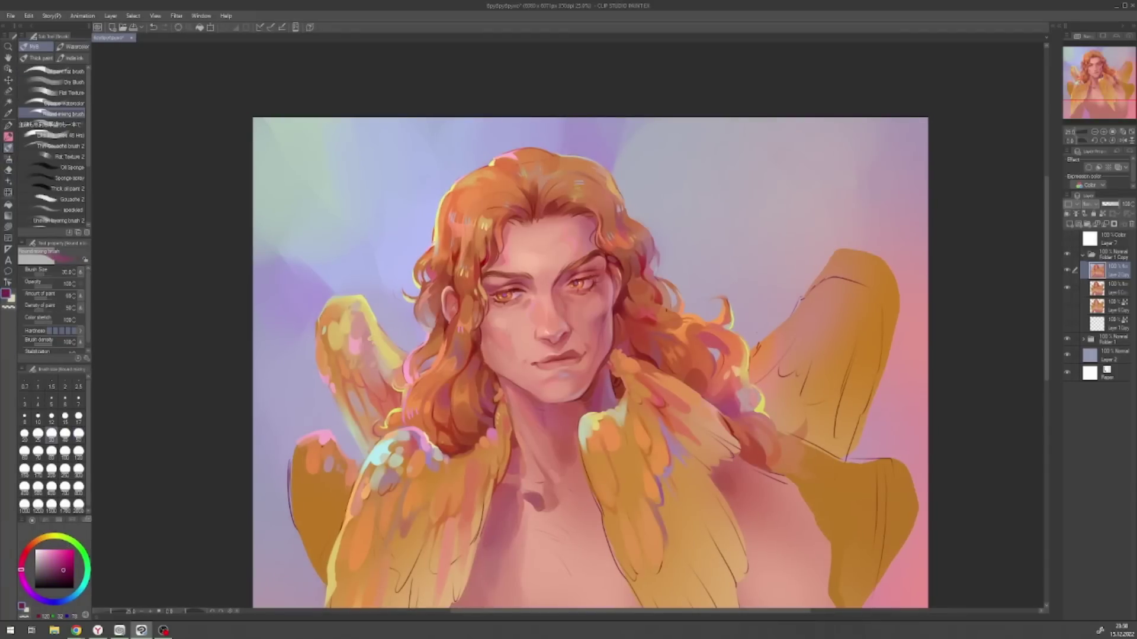
click(78, 452)
click(78, 415)
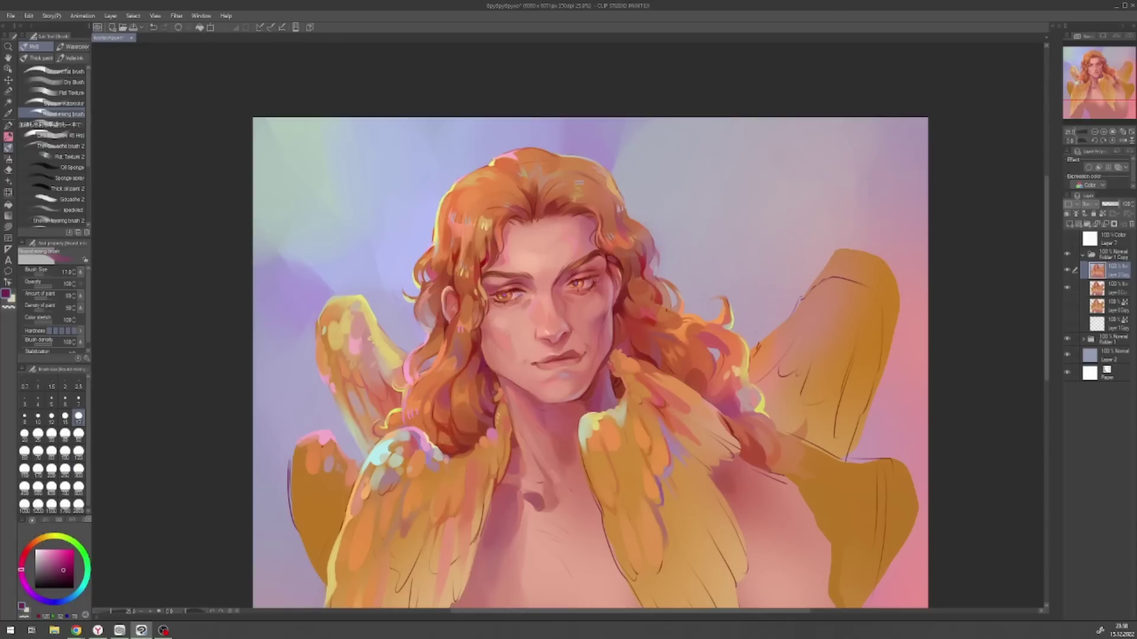
click(78, 433)
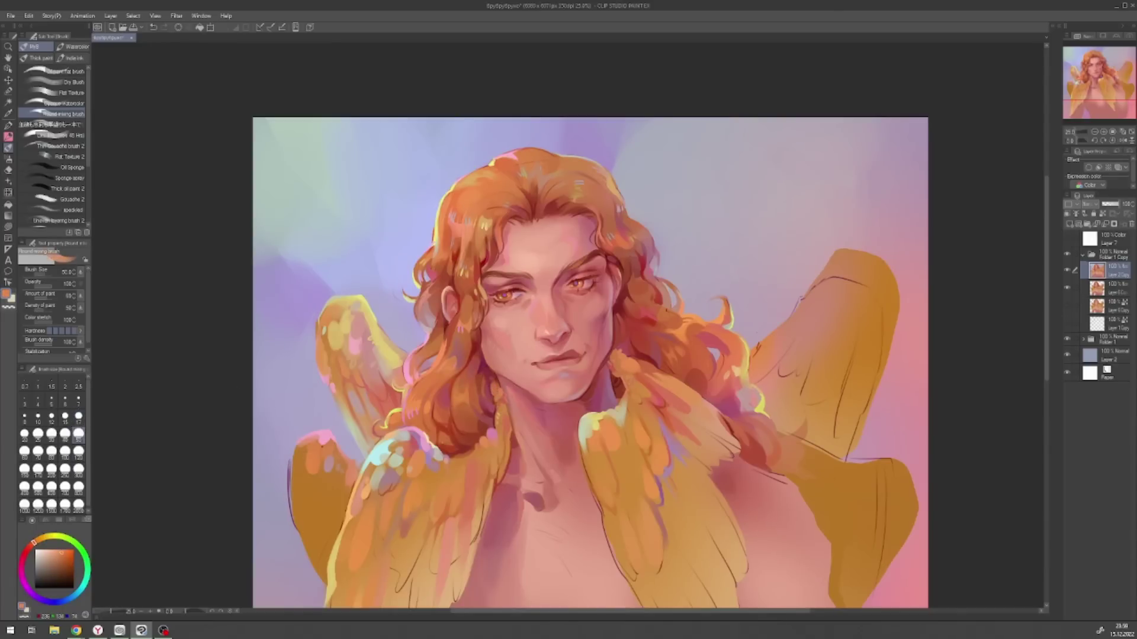
- Paint out the sketch line along the lower rear wing's outer edge with sampled tones at brush sizes 120 and 700
drag(748, 289, 786, 196)
click(78, 486)
alt+click(347, 402)
mouse_move(350, 355)
mouse_down()
mouse_move(352, 414)
mouse_move(340, 403)
mouse_up()
alt+click(303, 358)
click(78, 451)
drag(326, 352, 328, 423)
alt+click(337, 310)
click(65, 486)
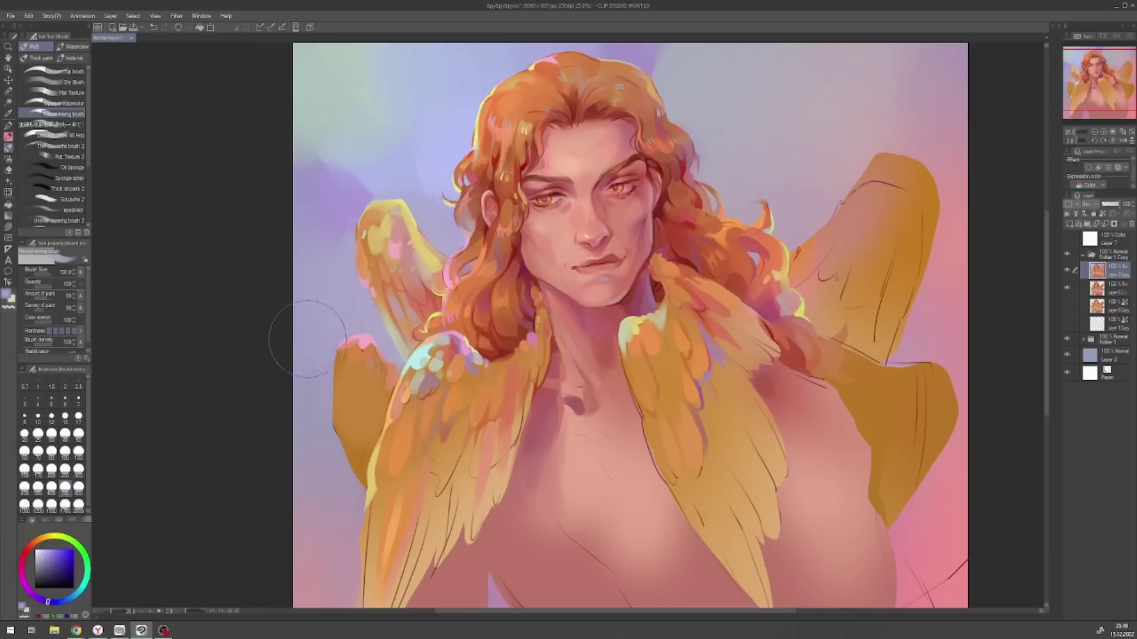
- Paint the front wing's middle feathers with sampled orange and red tones at brush sizes 120, 50 and 17
click(78, 452)
alt+click(448, 458)
alt+click(453, 473)
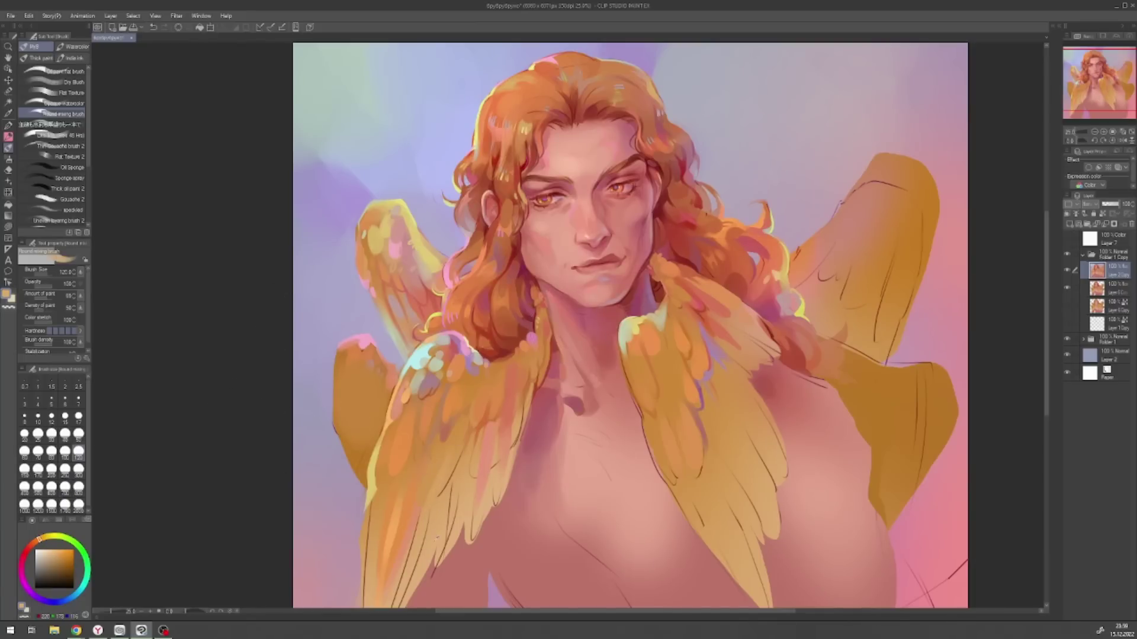
alt+click(436, 539)
alt+click(658, 292)
click(78, 434)
click(78, 416)
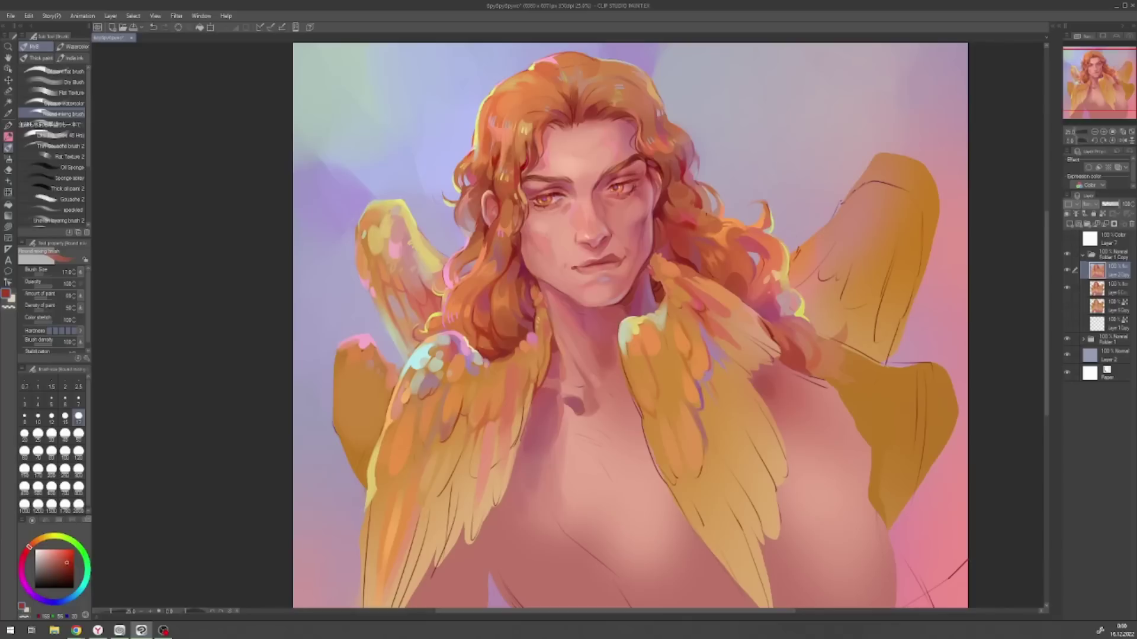
- Layer pink and coral strokes down the front wing's long feathers at brush sizes 120, 50, 25 and 300
click(78, 450)
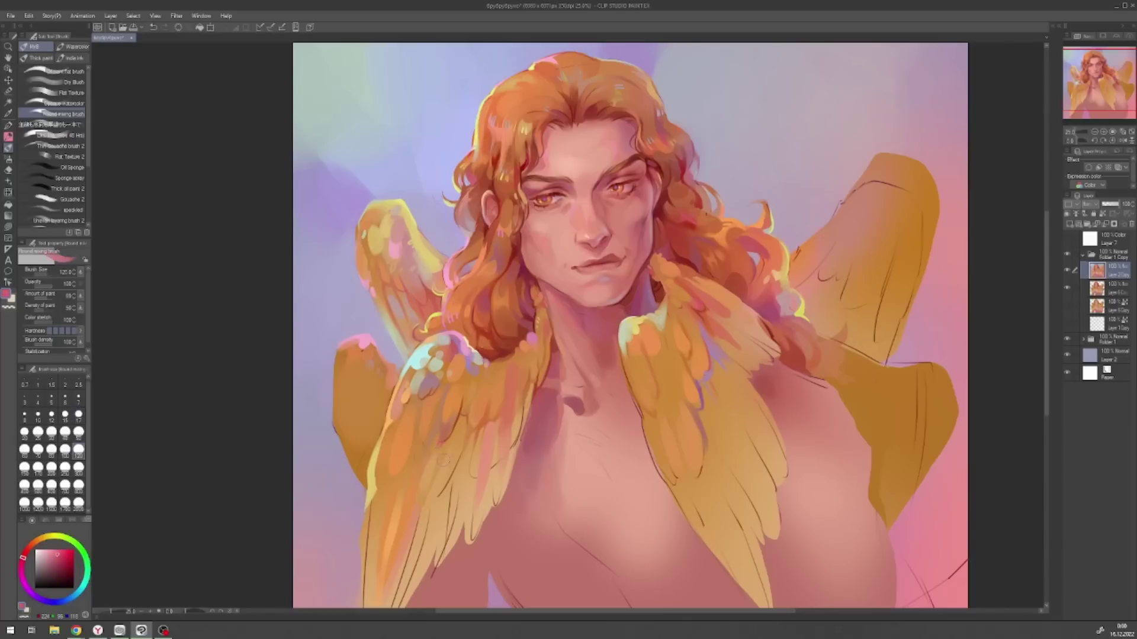
click(78, 432)
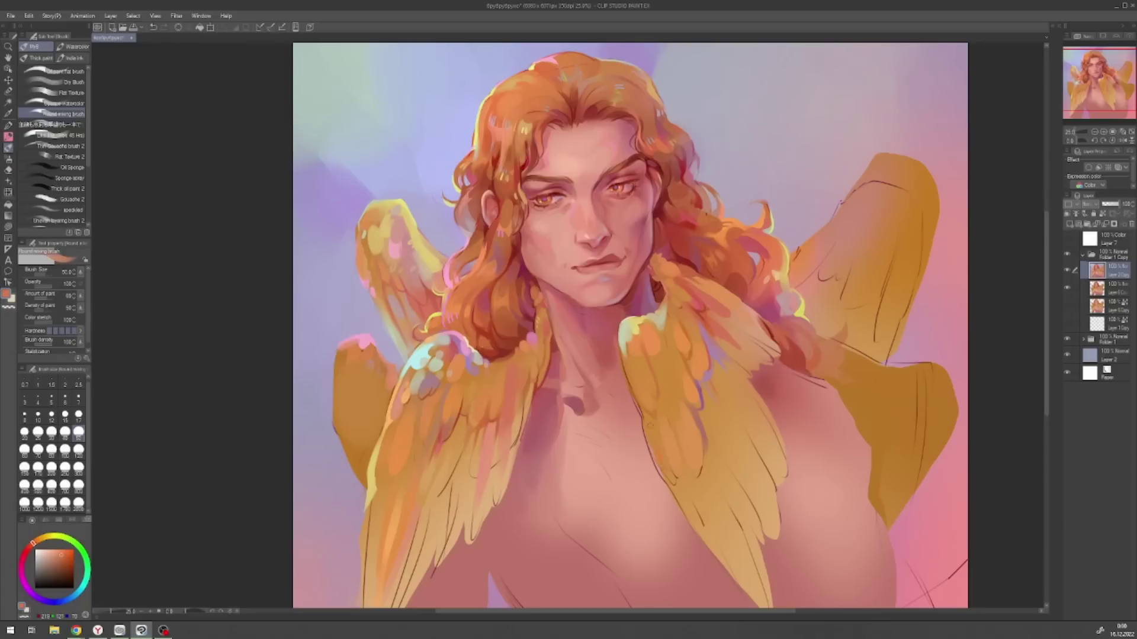
drag(1117, 124, 1116, 129)
click(38, 431)
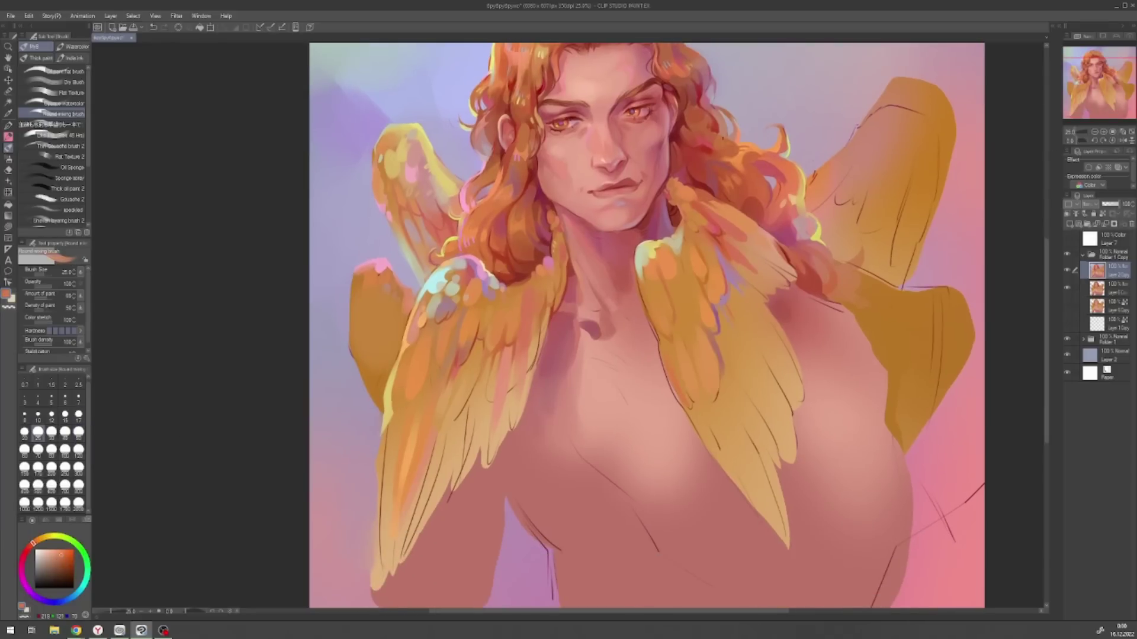
click(79, 468)
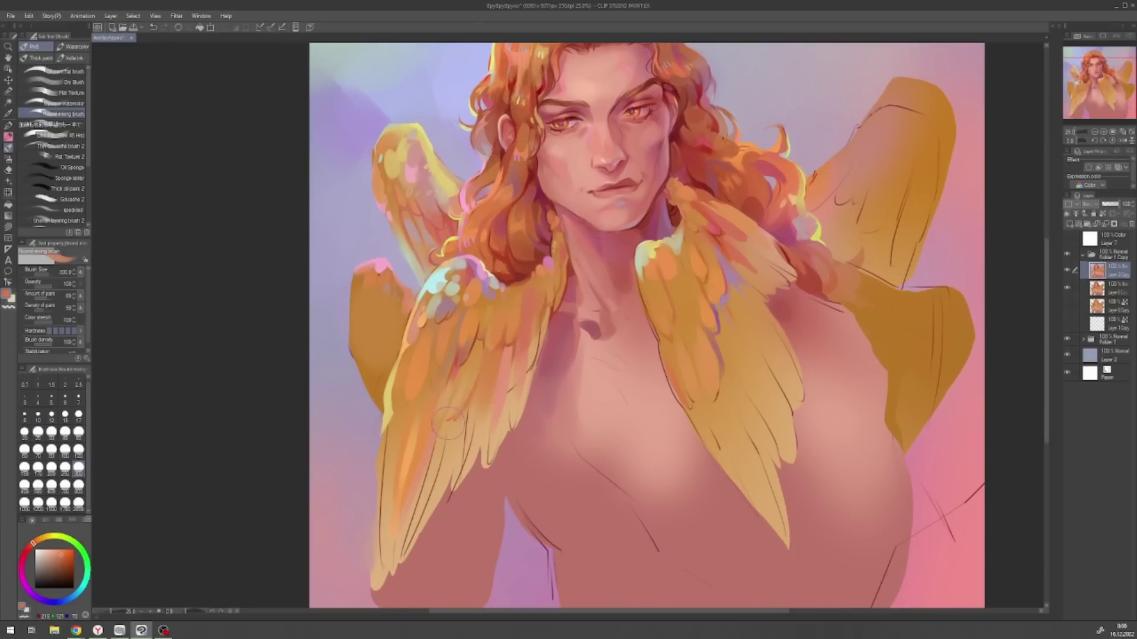
click(79, 432)
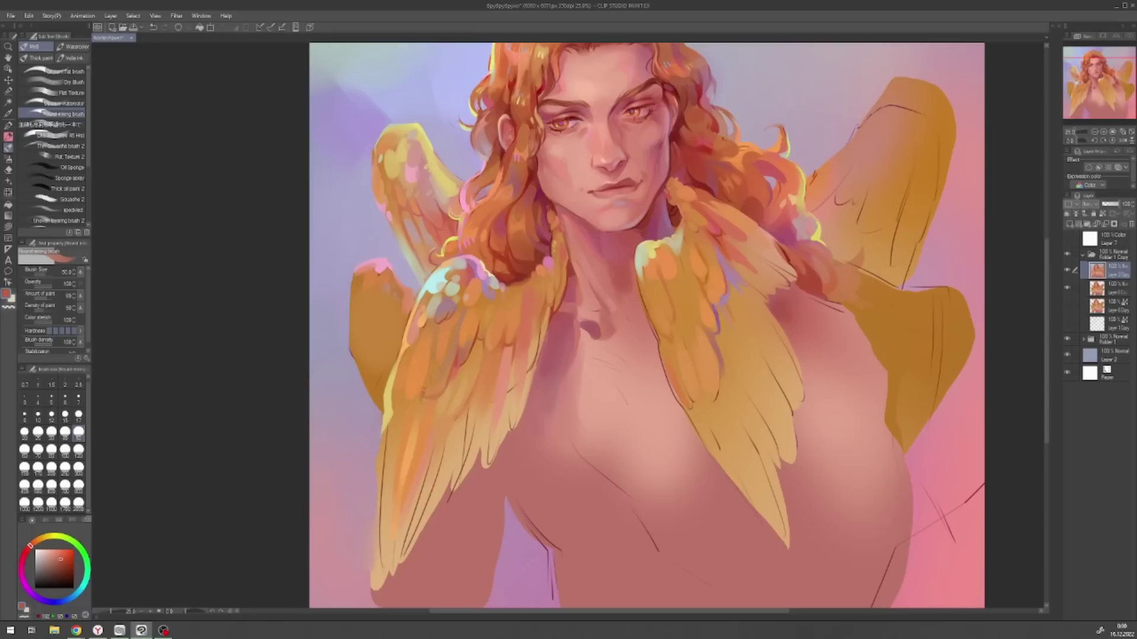
- Define the gaps between the front wing's lower feathers with violet and deep red tones at brush sizes 17, 50 and 120
click(79, 414)
click(79, 450)
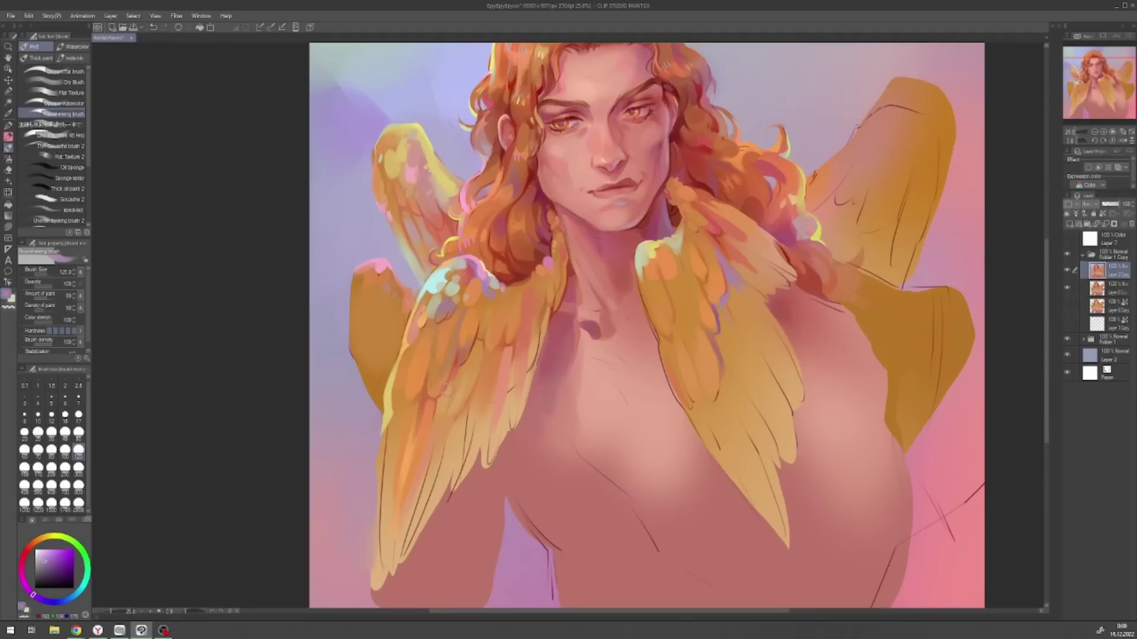
click(79, 432)
alt+click(658, 148)
click(79, 414)
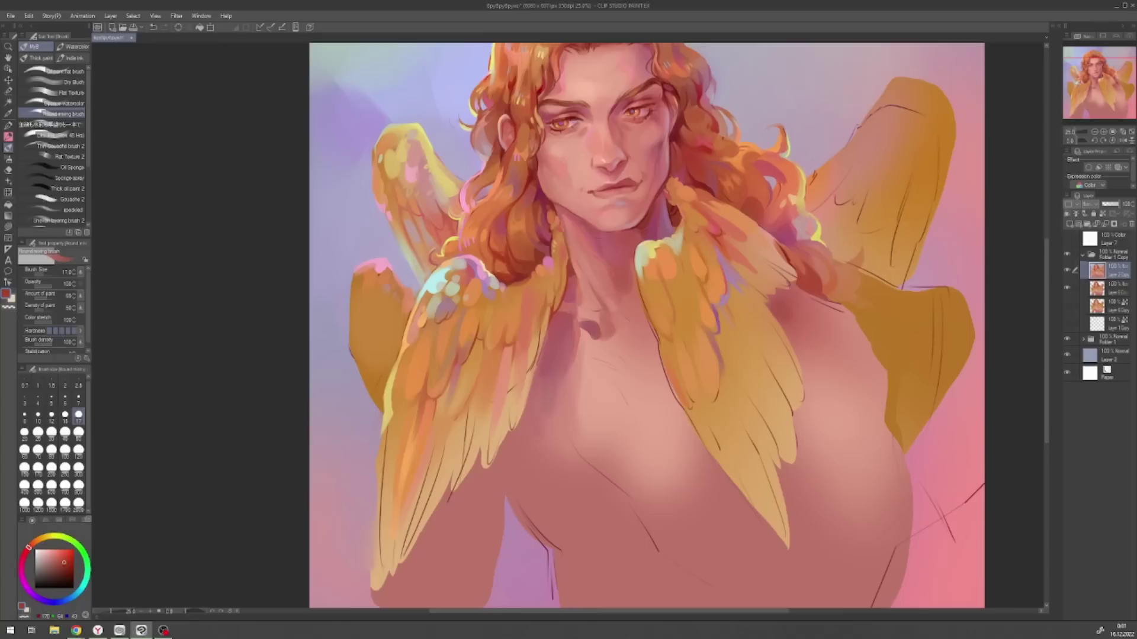
click(79, 431)
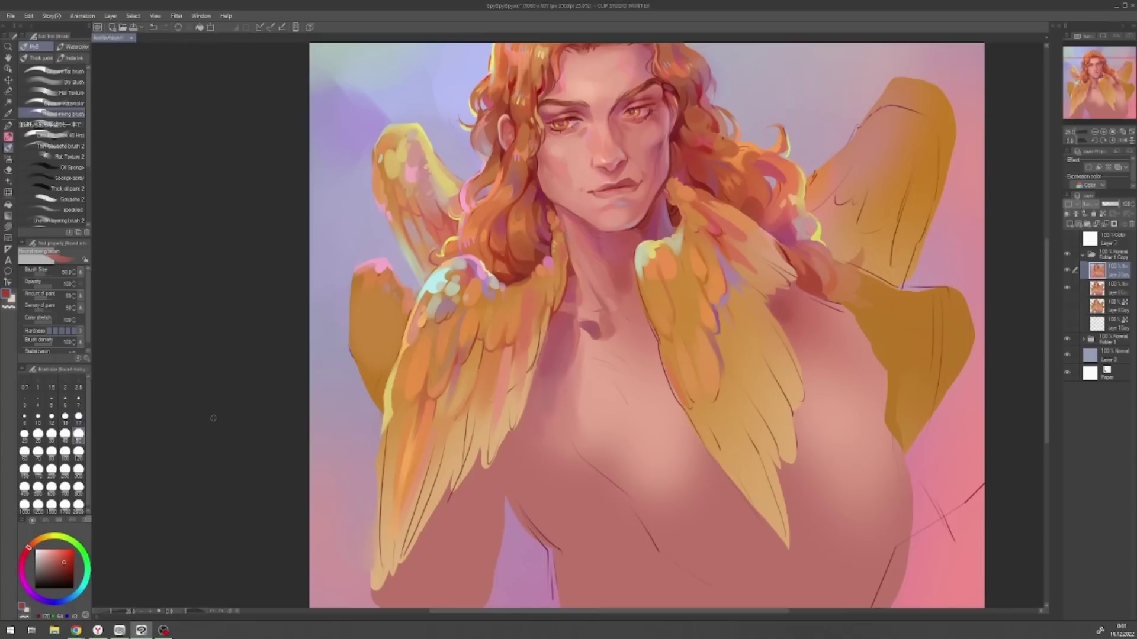
click(79, 416)
click(79, 451)
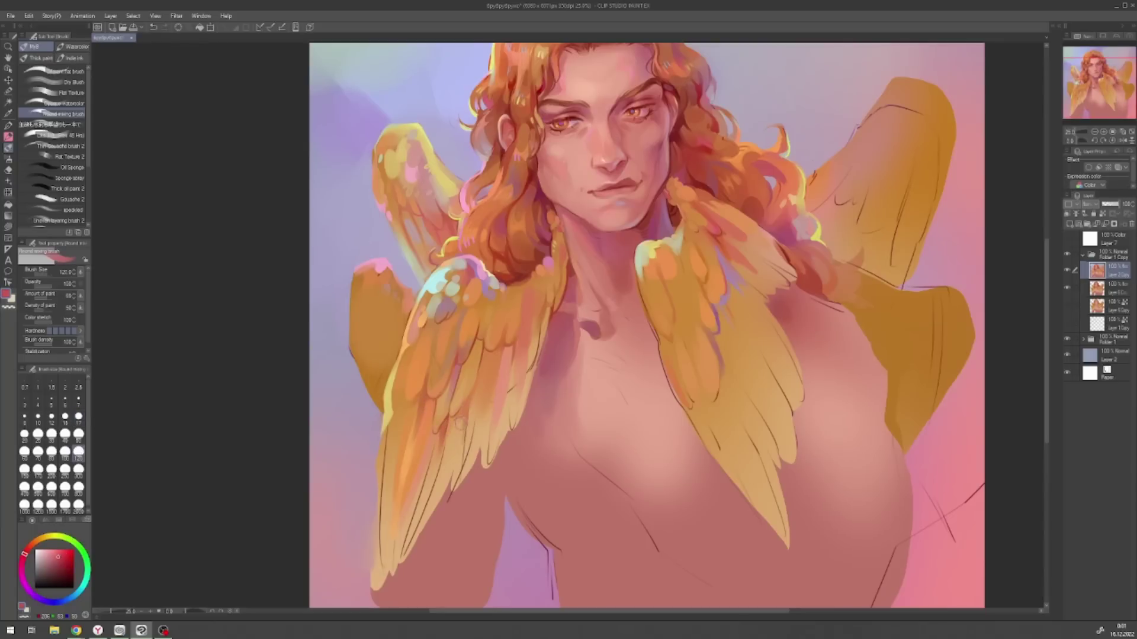
- Refine the hair locks beside the ear and cheek with sampled red and orange tones at brush sizes 50 and 17
click(1093, 138)
scroll(592, 236, up, 3)
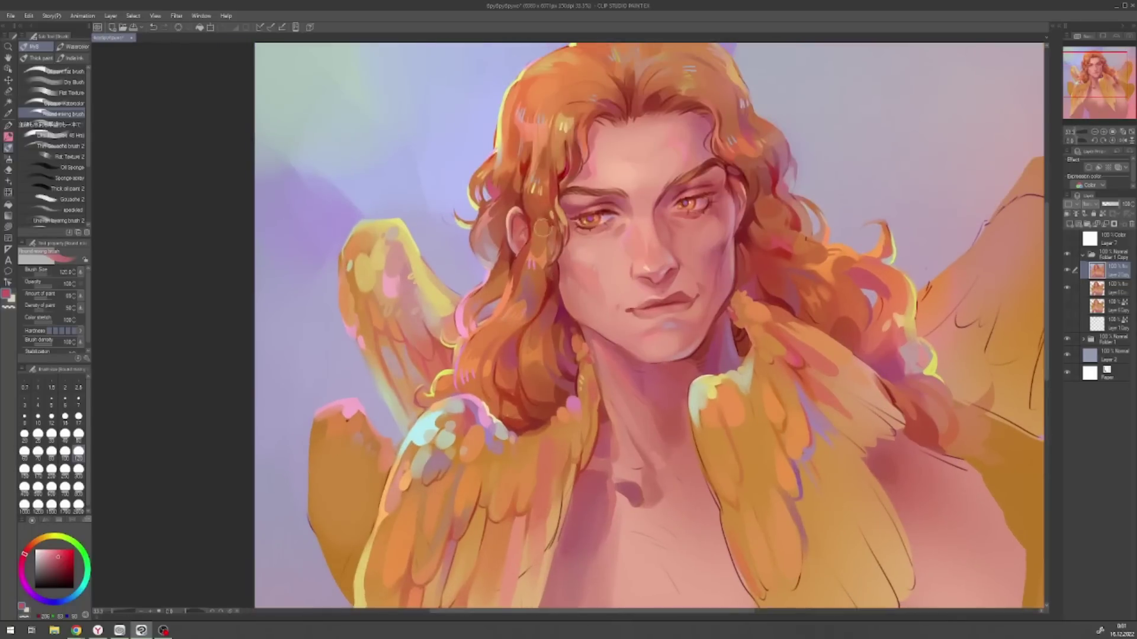
click(79, 433)
alt+click(564, 281)
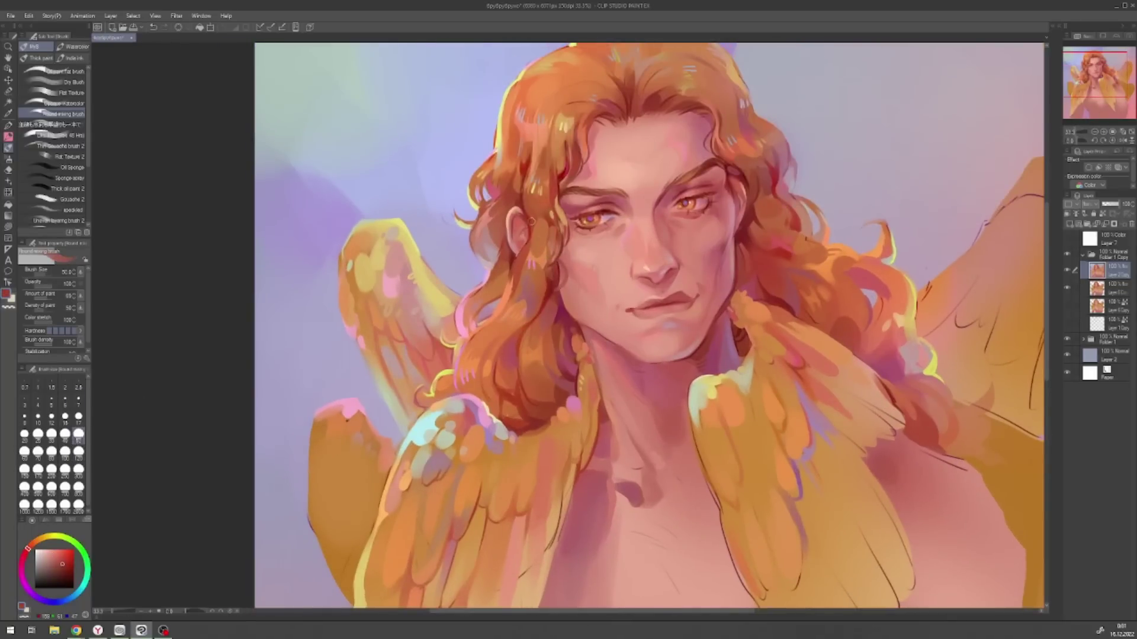
click(78, 416)
alt+click(550, 285)
alt+click(558, 267)
alt+click(536, 269)
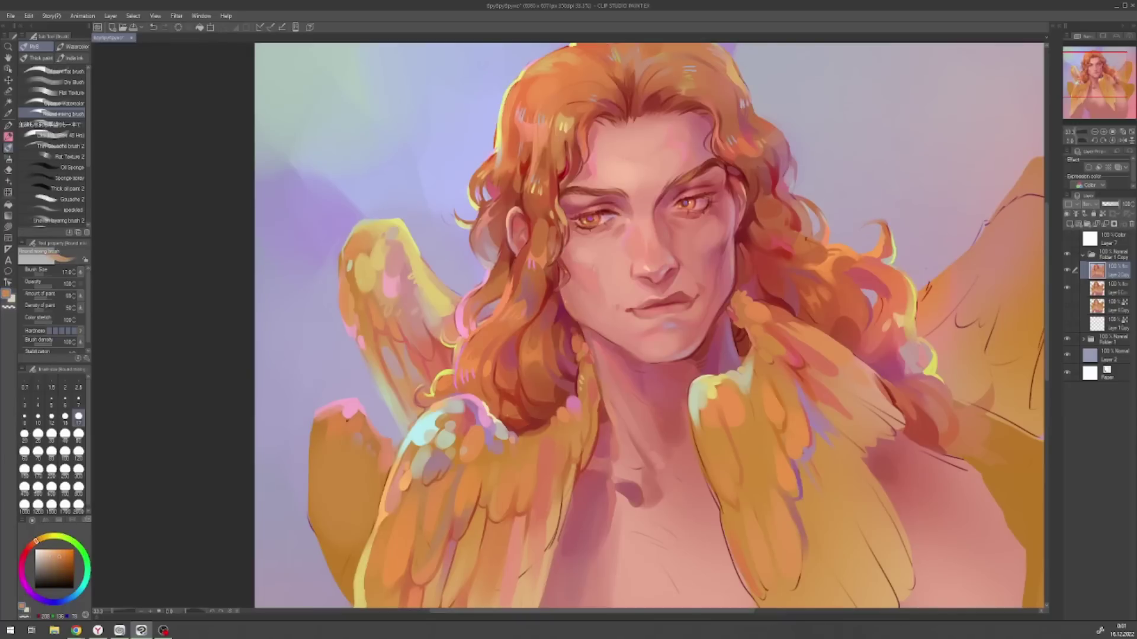
- Refine the hair locks below the ear with sampled orange and dark red tones at brush sizes 120 and 17
alt+click(544, 289)
click(78, 451)
alt+click(543, 274)
alt+click(546, 290)
alt+click(545, 281)
alt+click(544, 273)
click(79, 416)
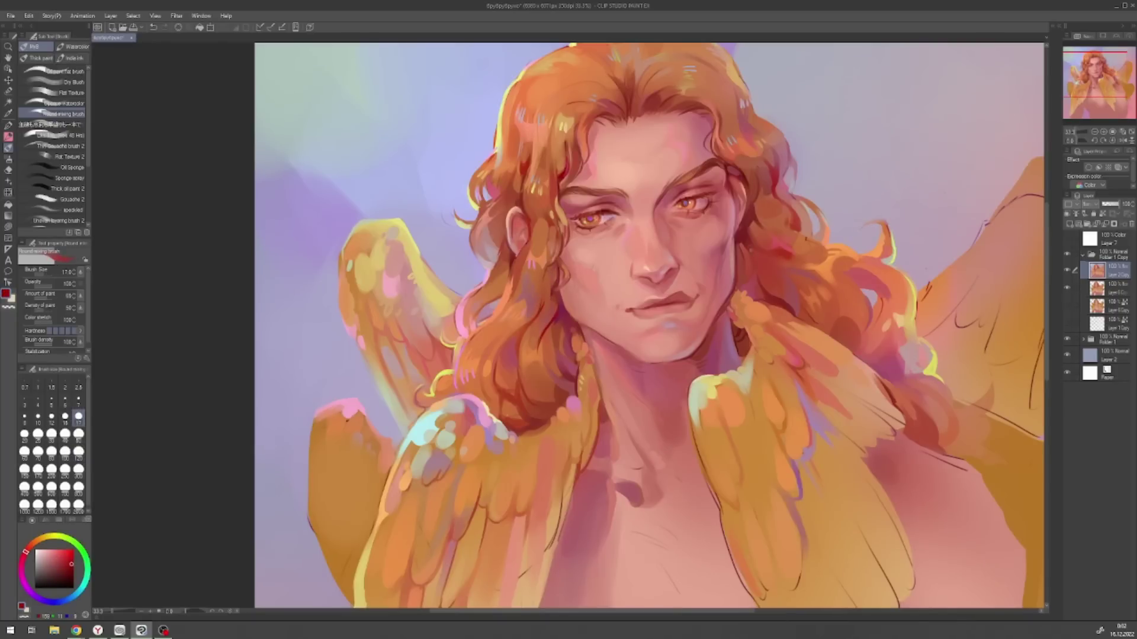
- Paint the hair mass beside the neck with sampled orange tones at brush sizes 300 and 120
click(1103, 132)
click(79, 469)
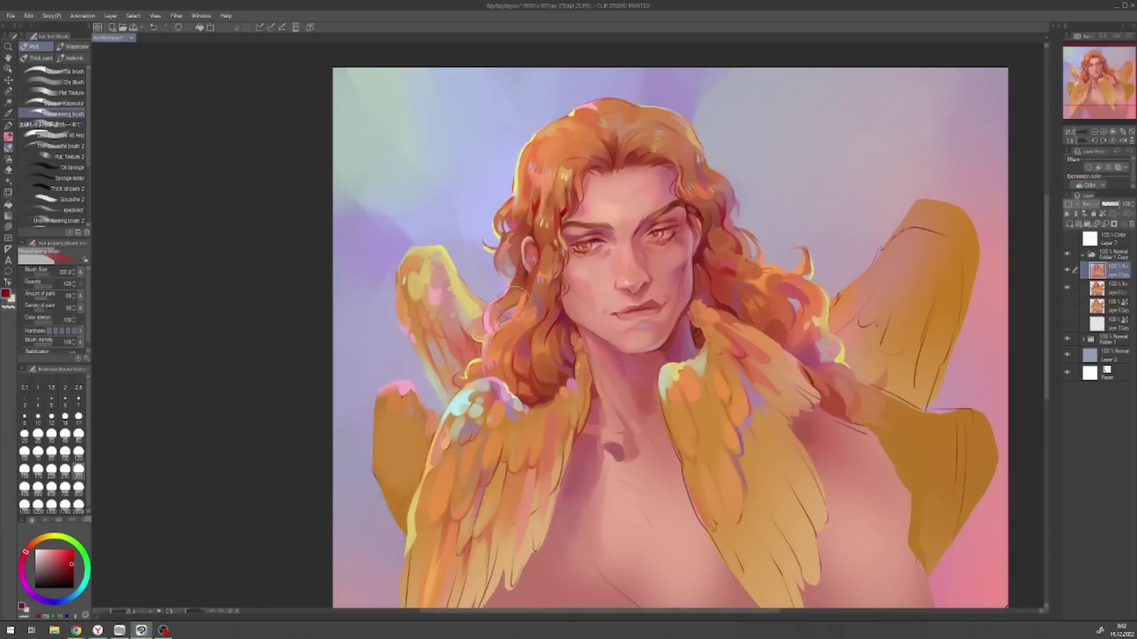
alt+click(521, 293)
alt+click(520, 292)
click(79, 451)
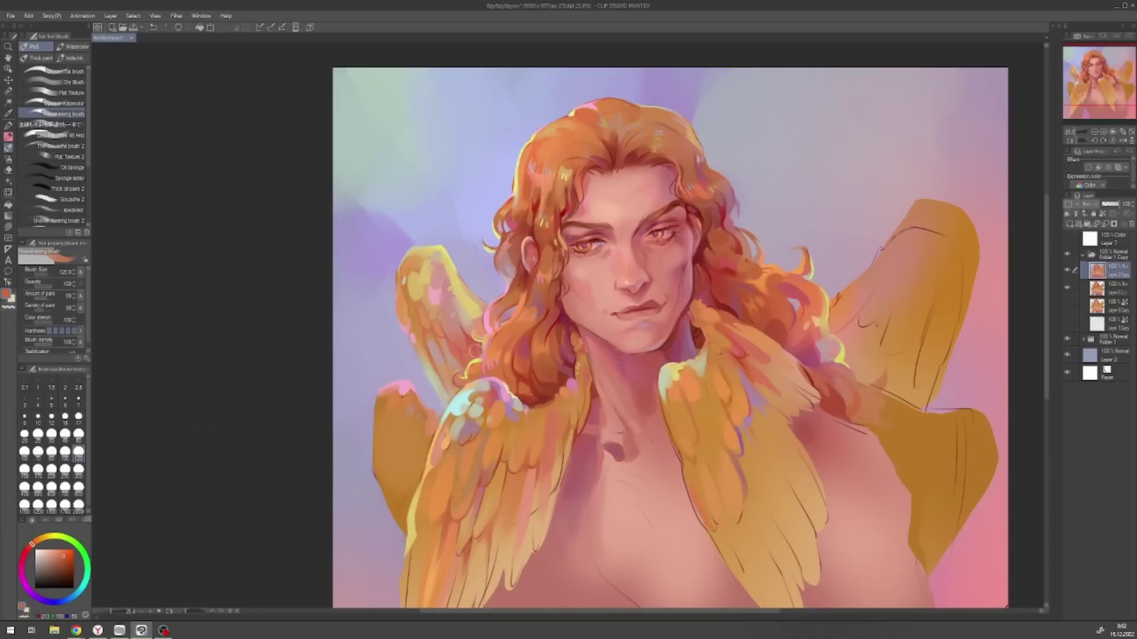
- Check the painting's values in grayscale, compare it with the recent paint layer hidden, and duplicate that layer
click(1068, 239)
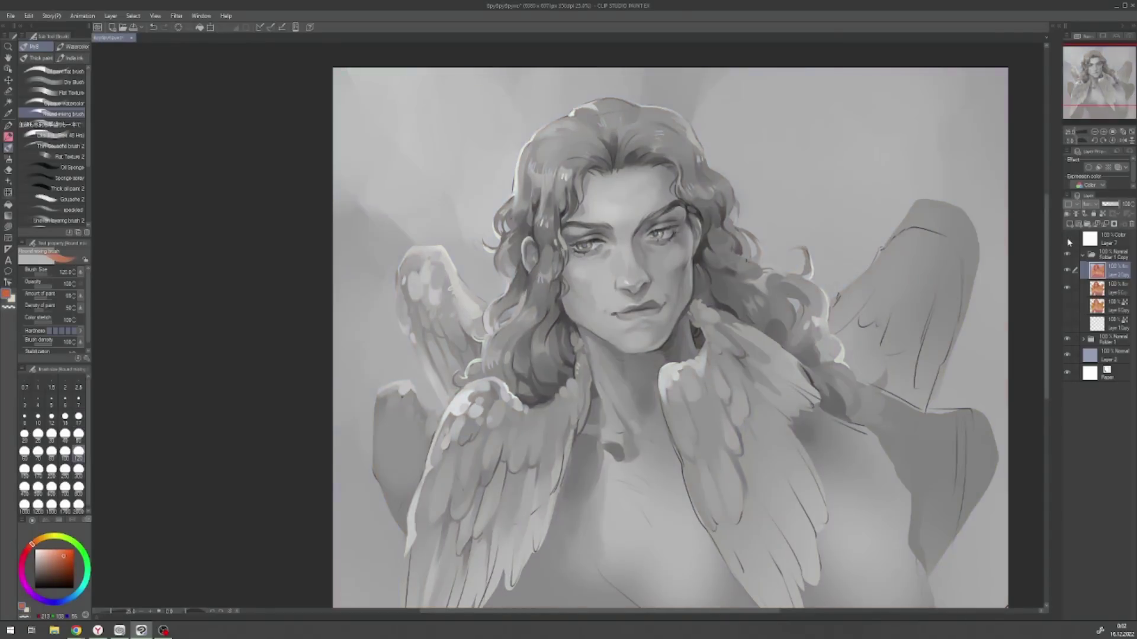
click(1069, 239)
drag(1096, 87, 1091, 103)
click(1068, 271)
click(1068, 270)
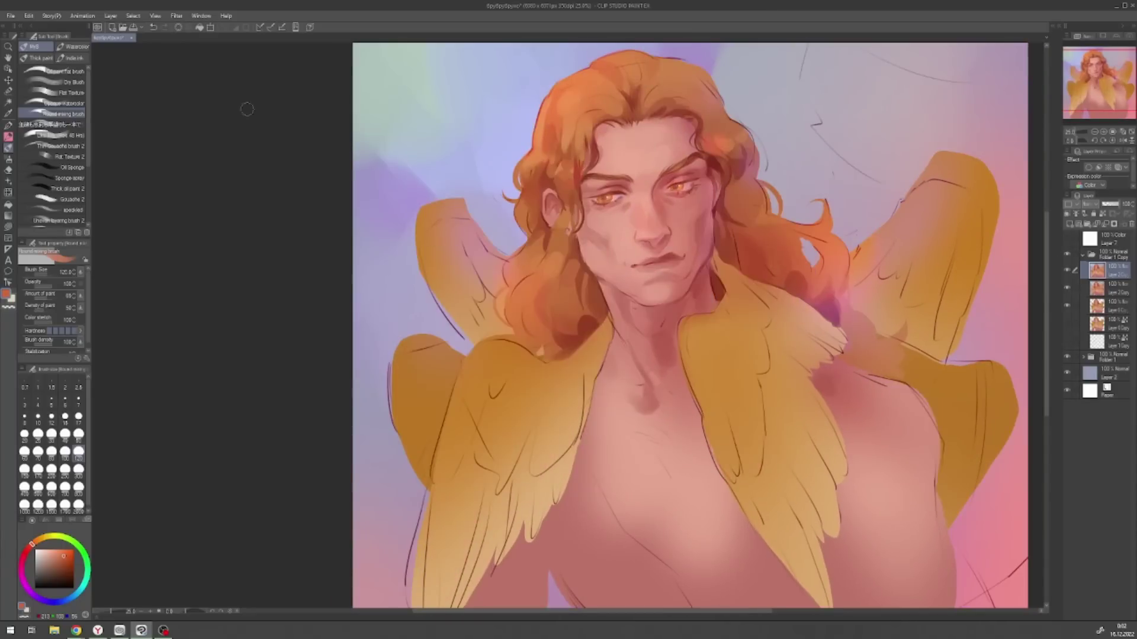
key(ctrl+j)
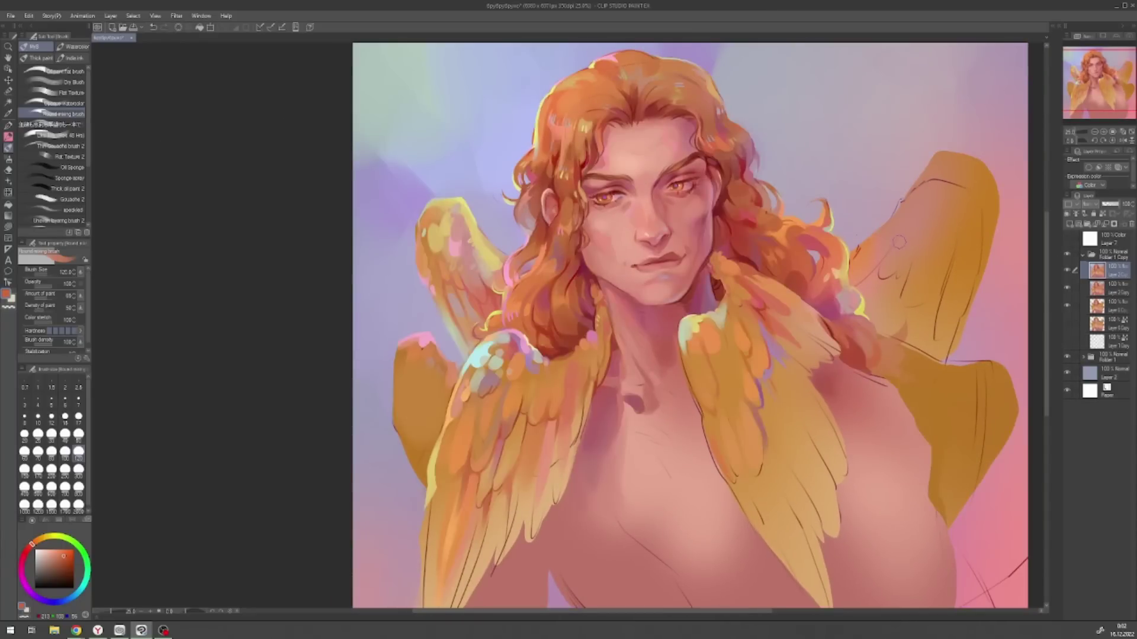
click(29, 15)
mouse_move(89, 229)
click(198, 309)
scroll(166, 386, down, 10)
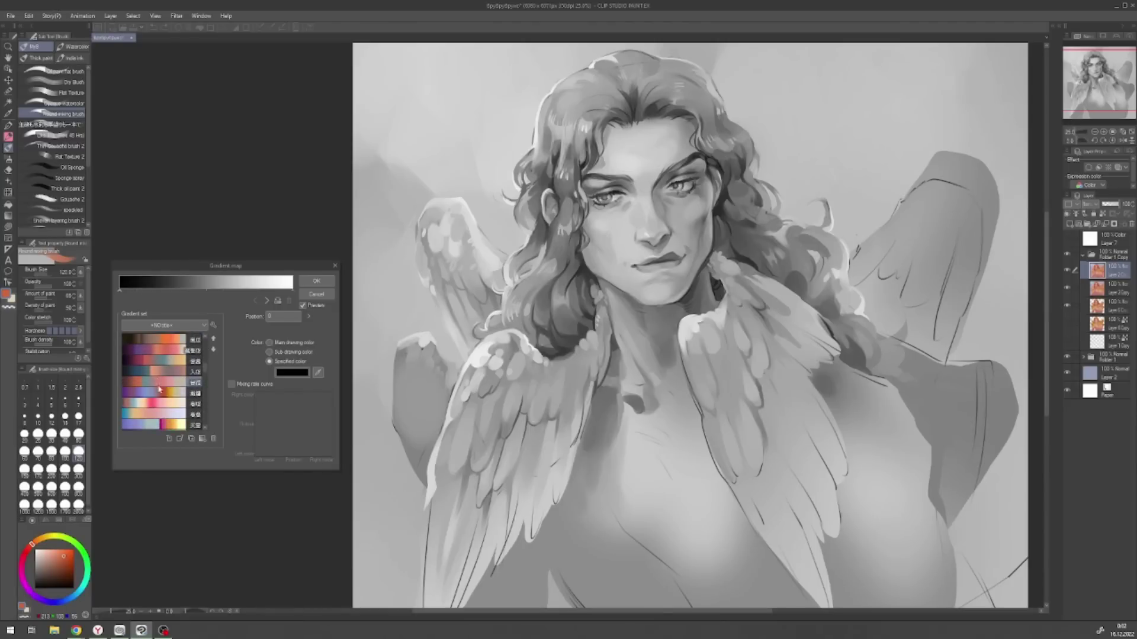
click(317, 294)
- Start a gradient map on the duplicated layer, browse the gradient sets and choose the untitled set
click(29, 16)
mouse_move(89, 230)
click(195, 309)
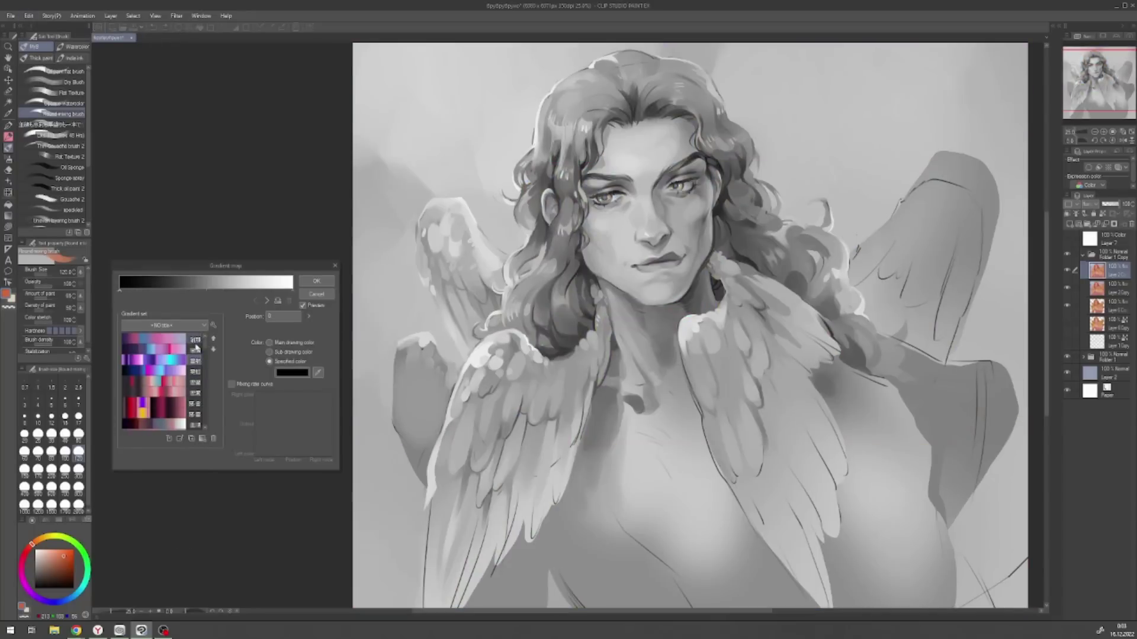
scroll(195, 348, down, 3)
click(192, 325)
click(175, 405)
click(192, 327)
click(167, 378)
click(165, 326)
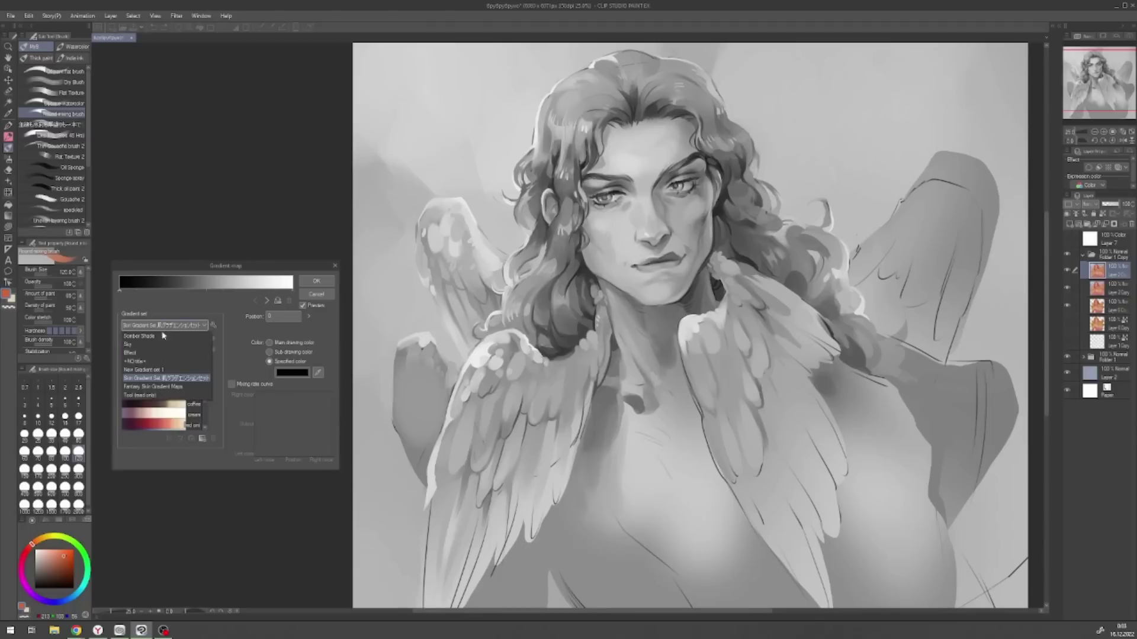
click(166, 361)
- Try the magenta-orange, blue-pink and lilac-turquoise gradient presets on the painting
scroll(165, 391, down, 2)
click(167, 406)
click(155, 410)
click(157, 392)
click(155, 410)
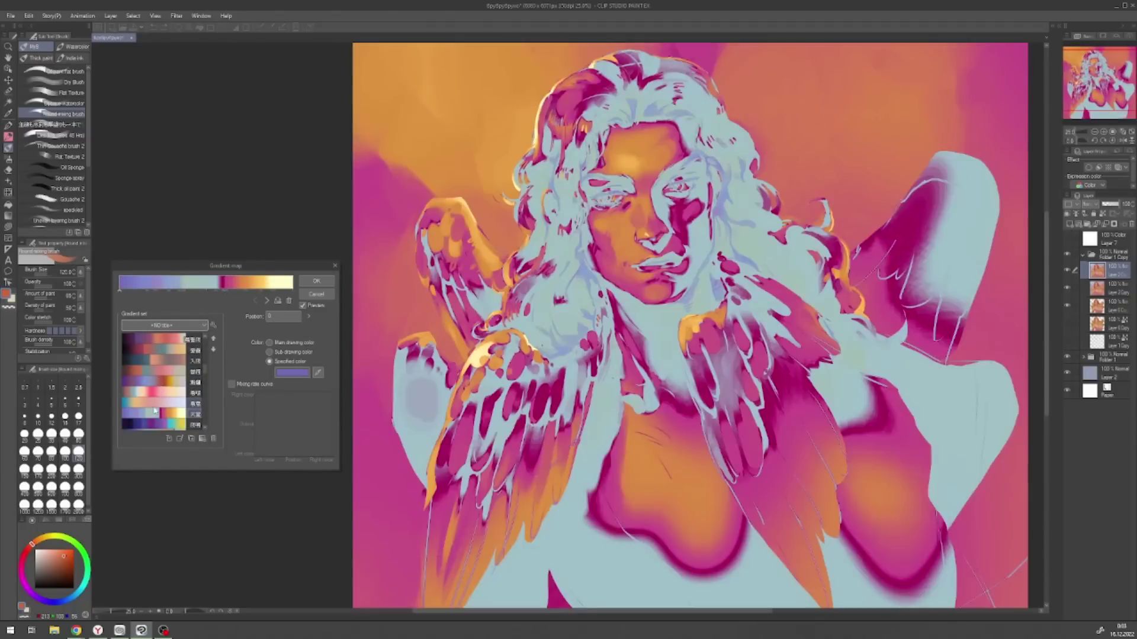
scroll(155, 410, down, 3)
click(159, 423)
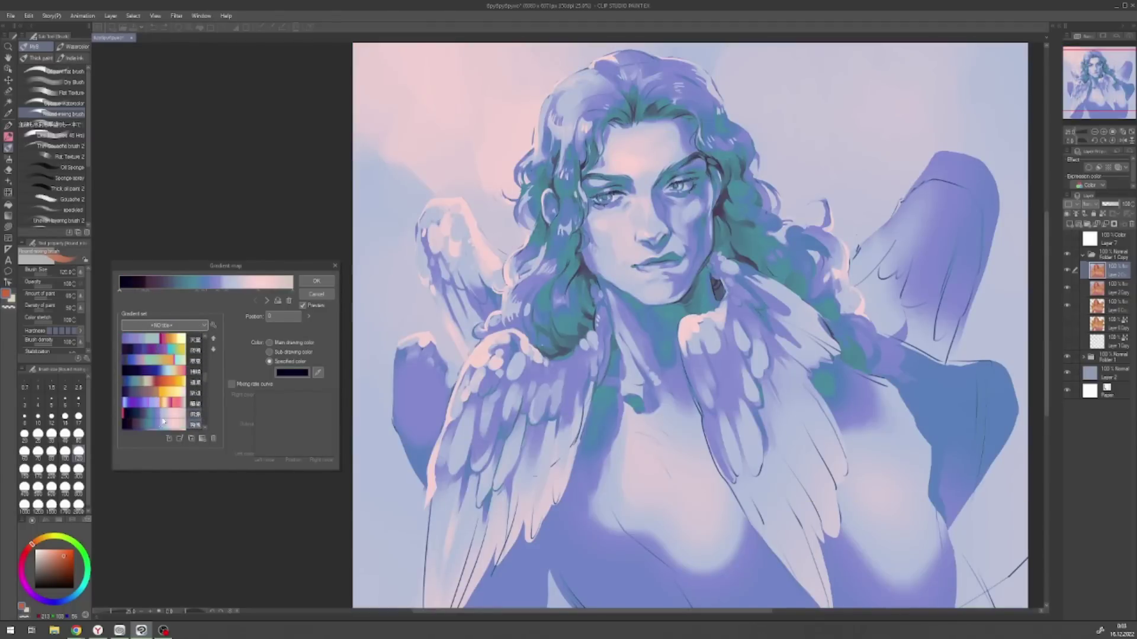
scroll(160, 423, down, 2)
click(161, 414)
click(163, 405)
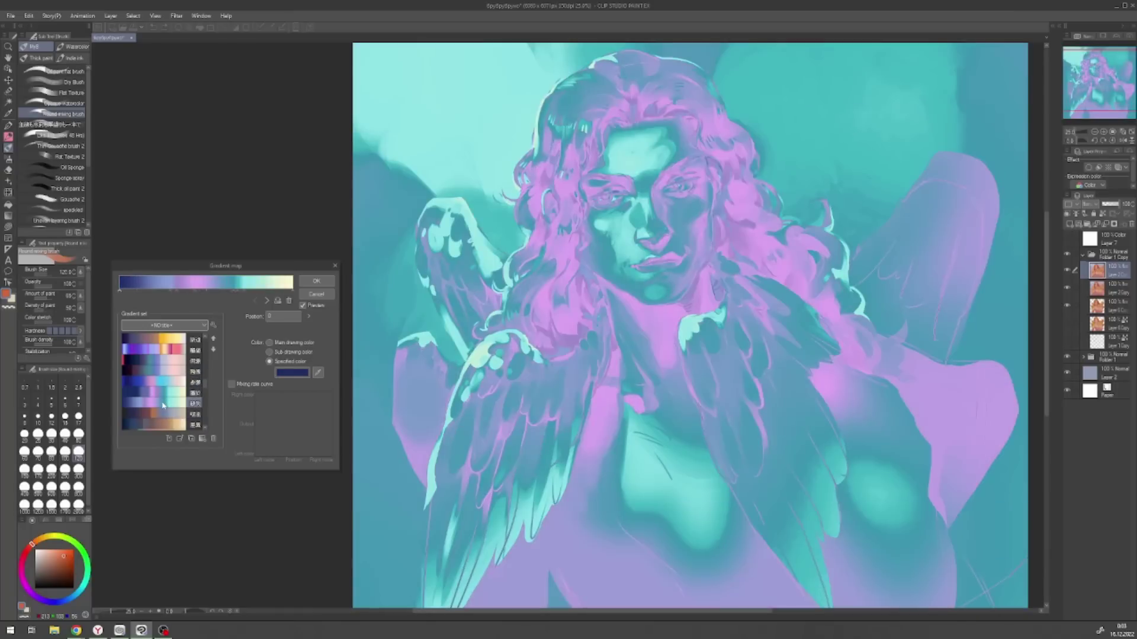
- Try further gradient presets on the painting, including teal to pink and blue through peach to lavender
scroll(162, 405, down, 2)
click(163, 413)
click(164, 411)
scroll(164, 408, down, 2)
click(164, 402)
scroll(164, 401, down, 2)
click(164, 400)
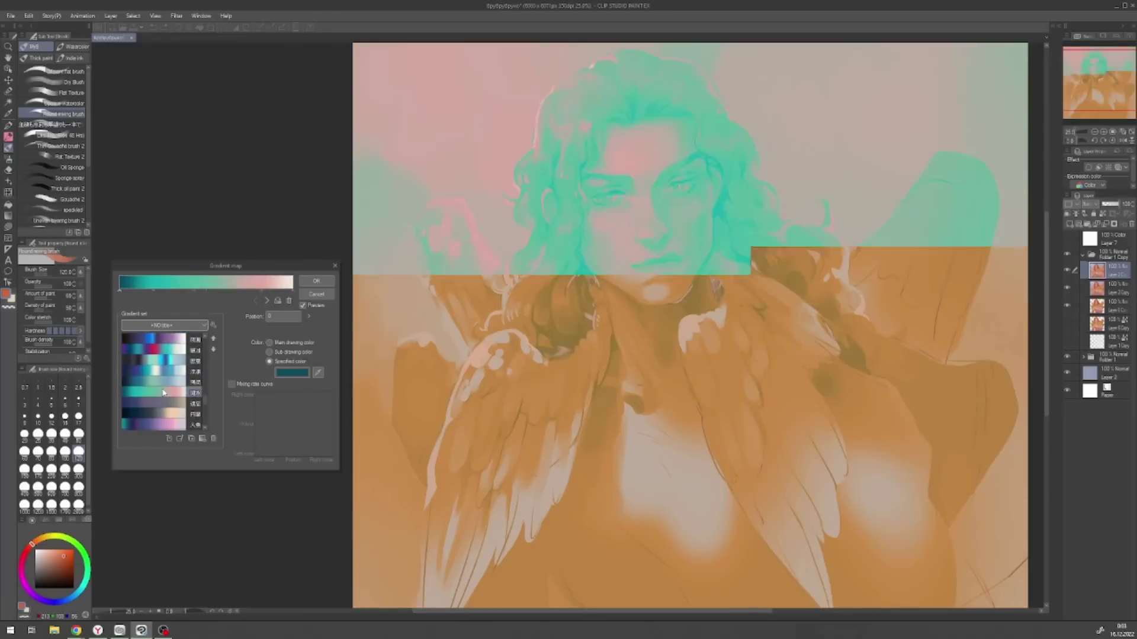
scroll(163, 385, down, 5)
click(161, 367)
click(161, 353)
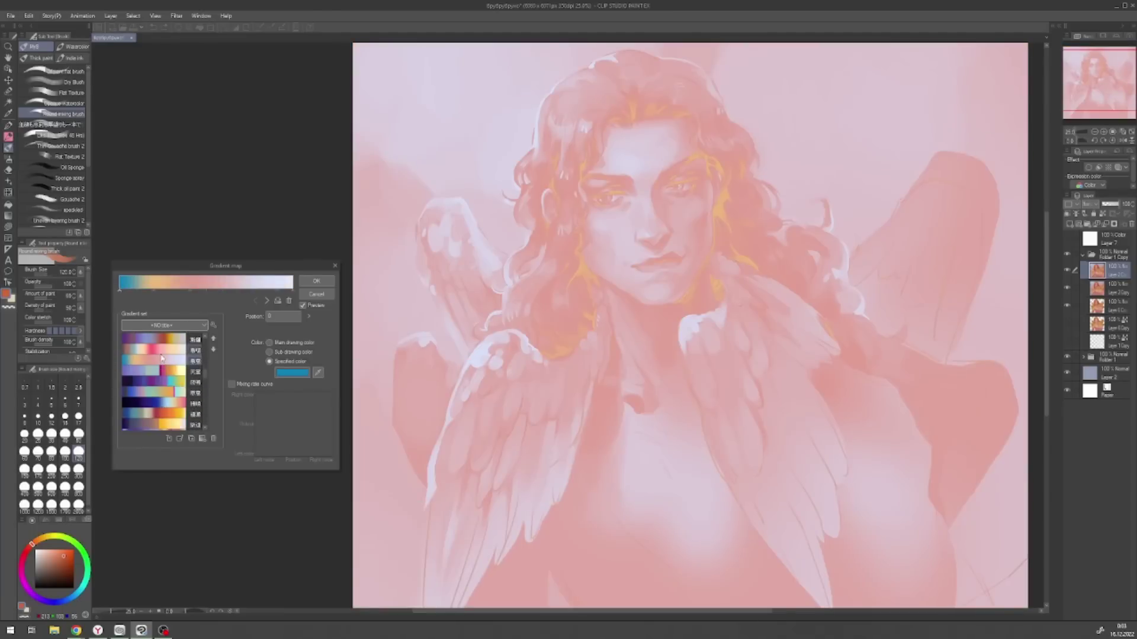
- Apply a gradient map preset of crimson, pale grey and coral pink to the duplicated layer
scroll(158, 376, down, 3)
click(159, 371)
click(157, 382)
click(155, 388)
scroll(154, 384, down, 3)
click(154, 384)
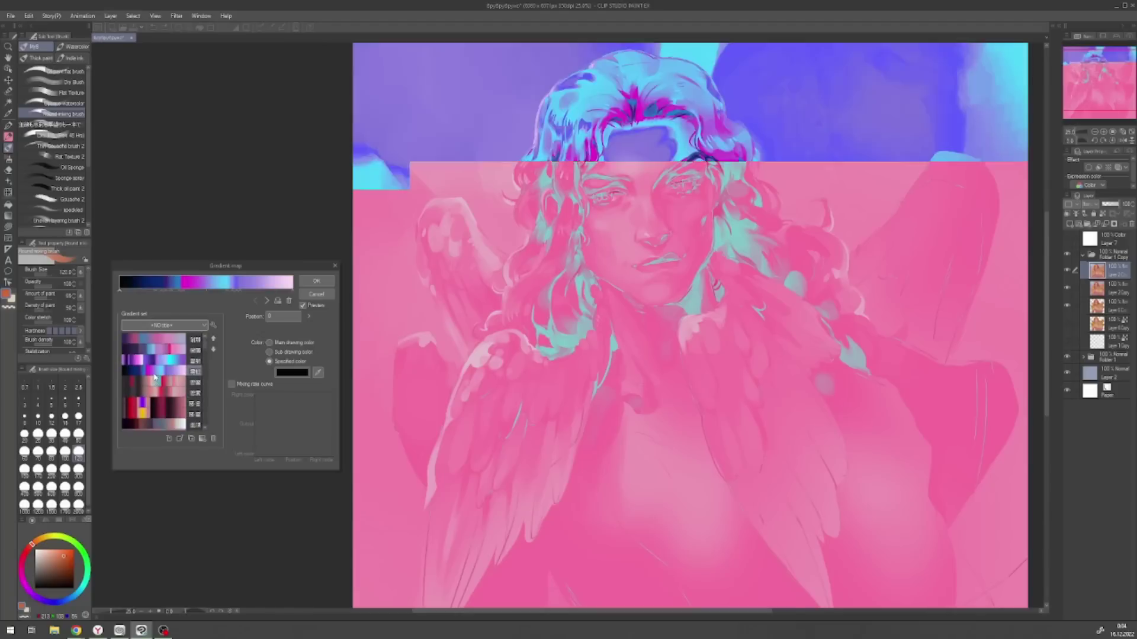
scroll(154, 384, down, 3)
click(153, 424)
click(306, 287)
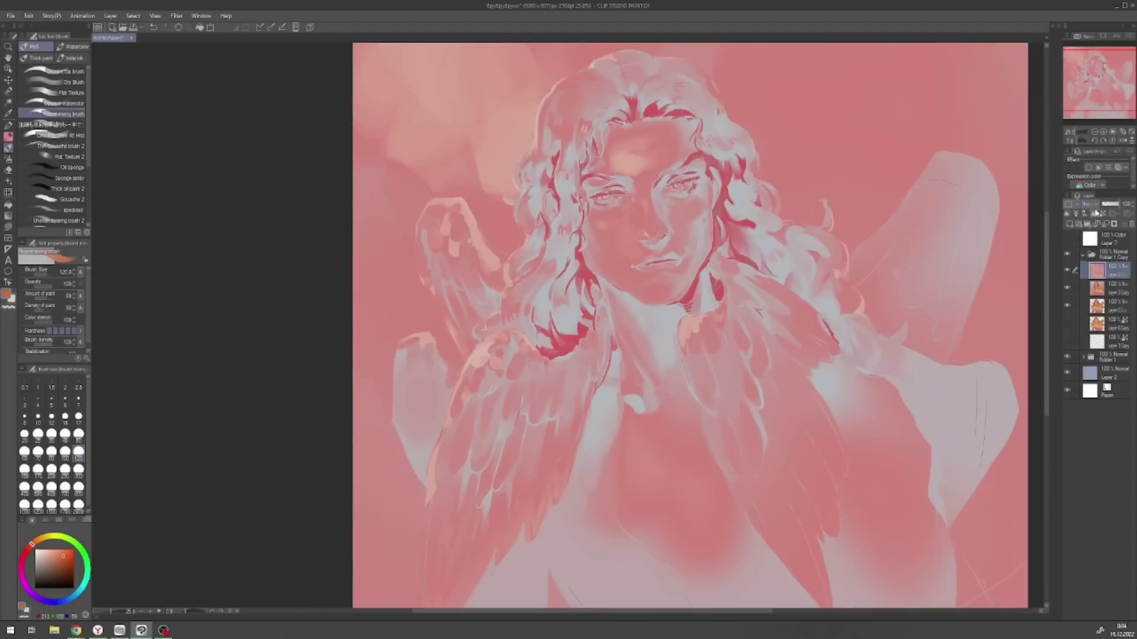
- Blend the gradient-mapped layer over the painting with a lightening blending mode at low opacity
click(1091, 214)
click(1091, 219)
click(1091, 218)
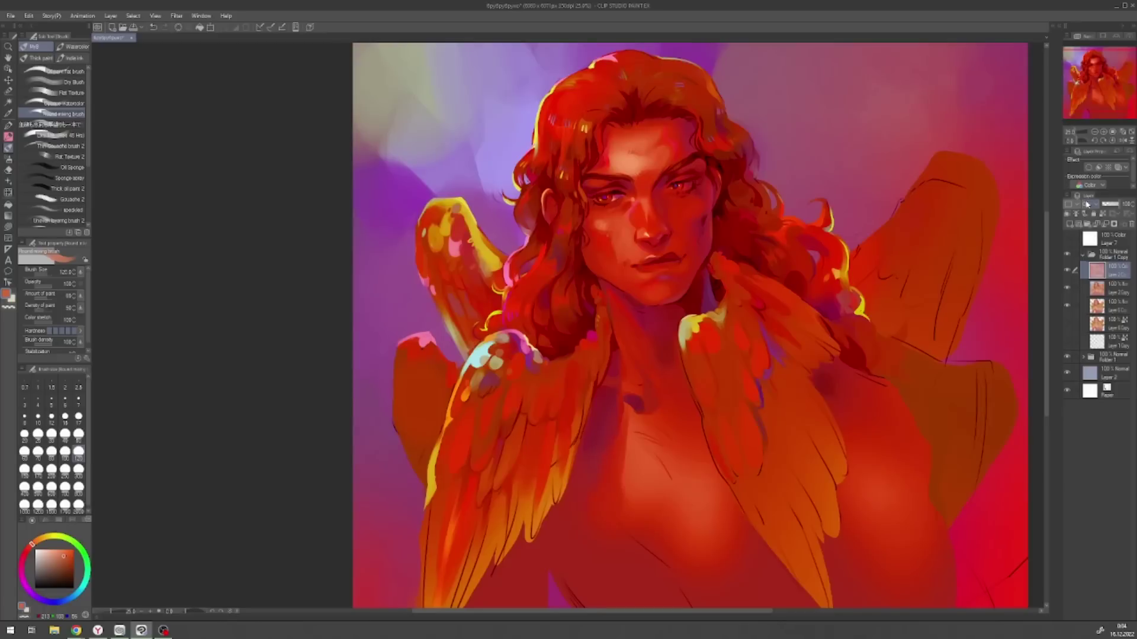
click(1091, 222)
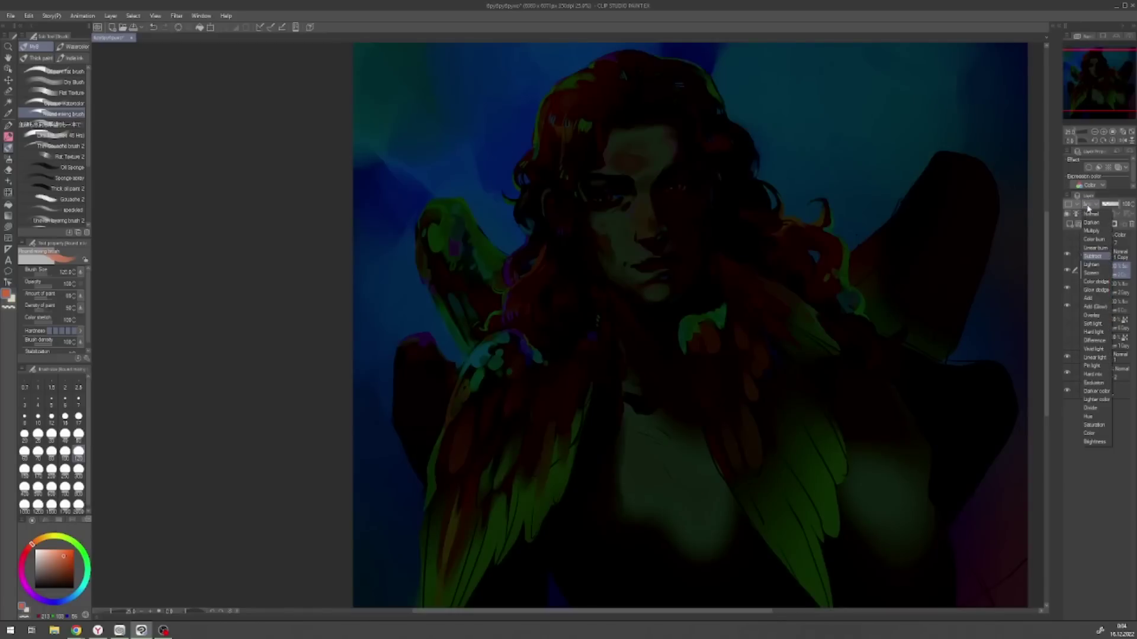
click(1095, 270)
drag(1117, 204, 1107, 205)
key(ctrl+minus)
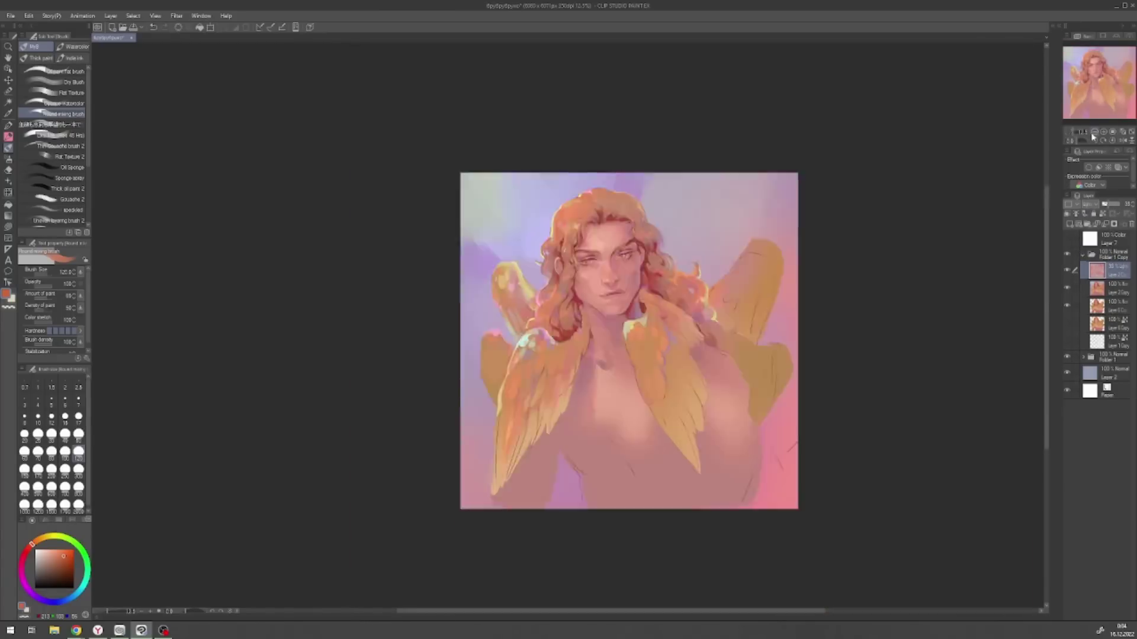
- Duplicate the layer beneath and erase the gradient layer over the face, hair and wings with the Soft eraser at sizes 2000 and 800
click(1109, 288)
click(1096, 271)
key(e)
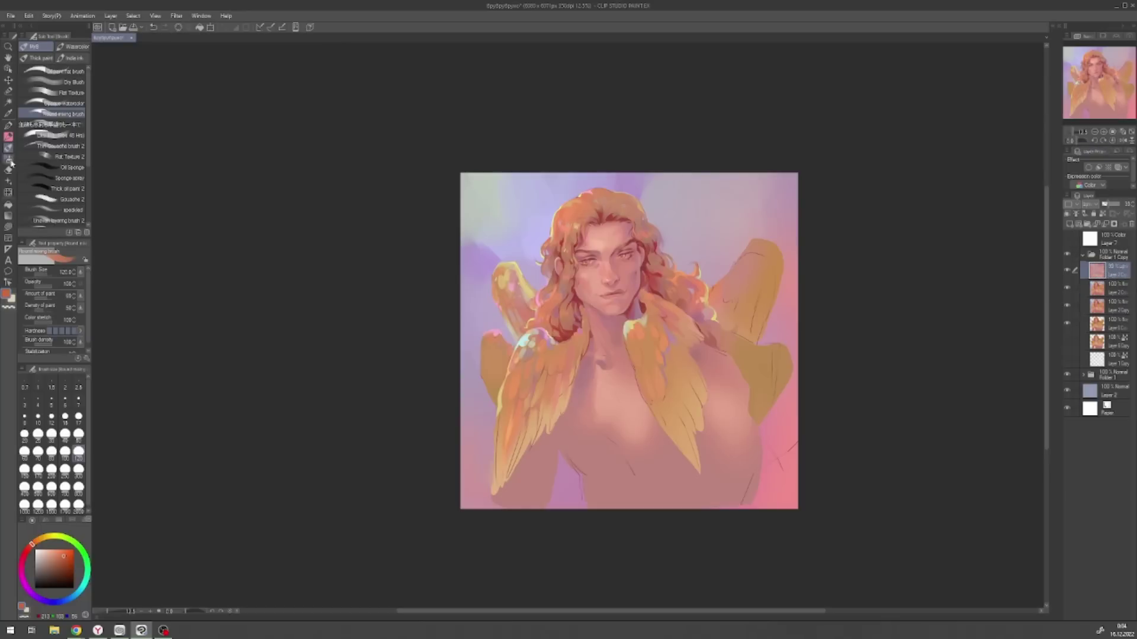
drag(592, 190, 551, 291)
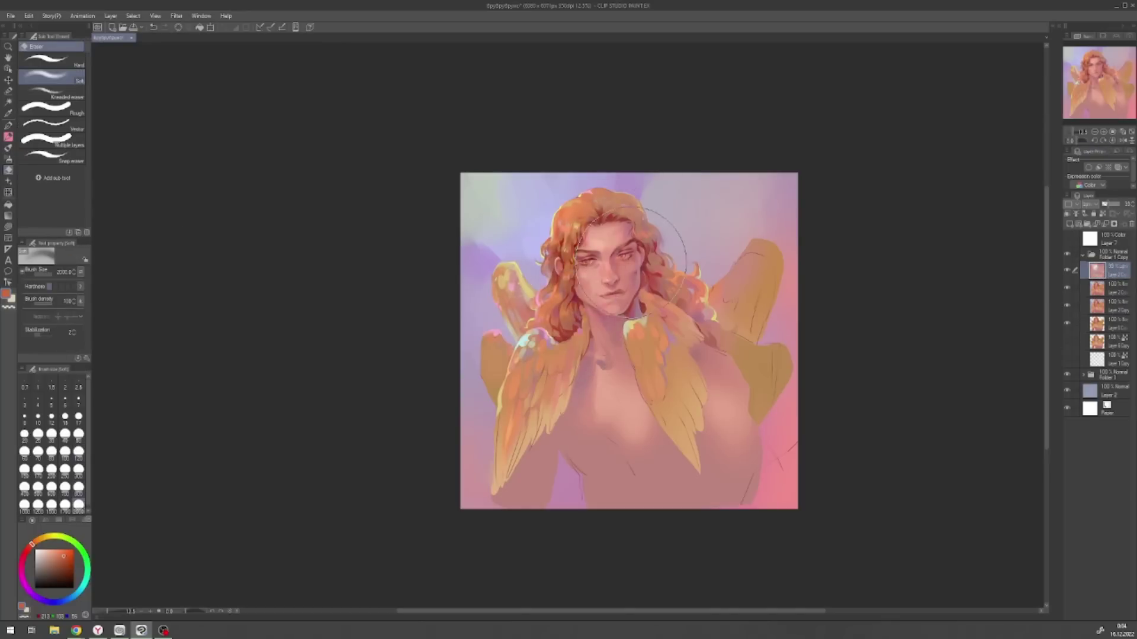
drag(609, 242, 664, 331)
click(79, 487)
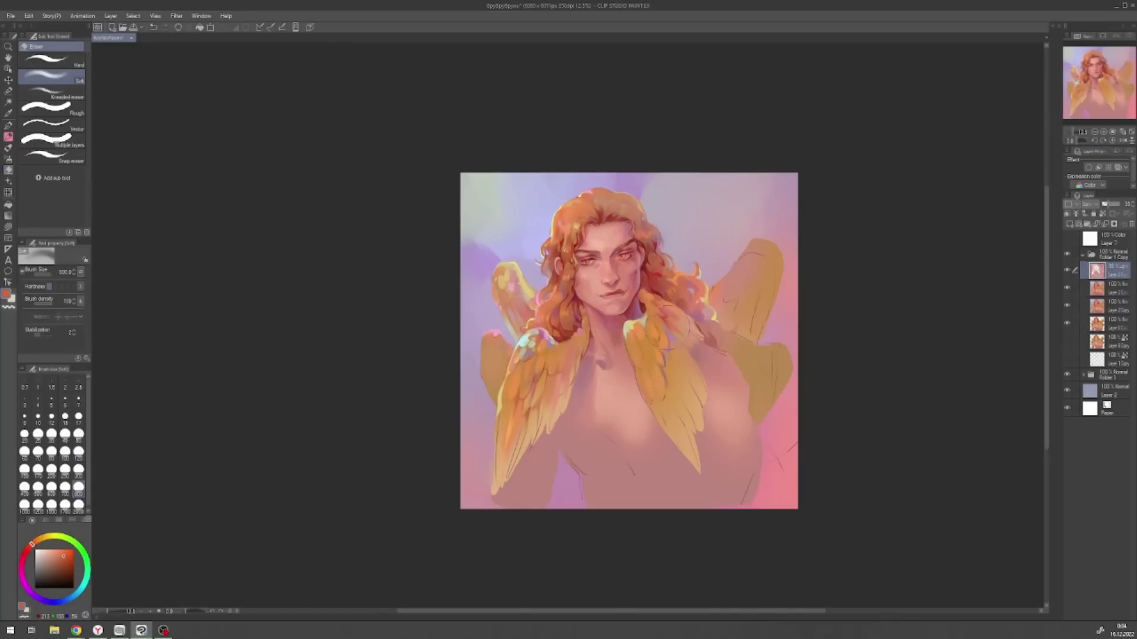
click(79, 504)
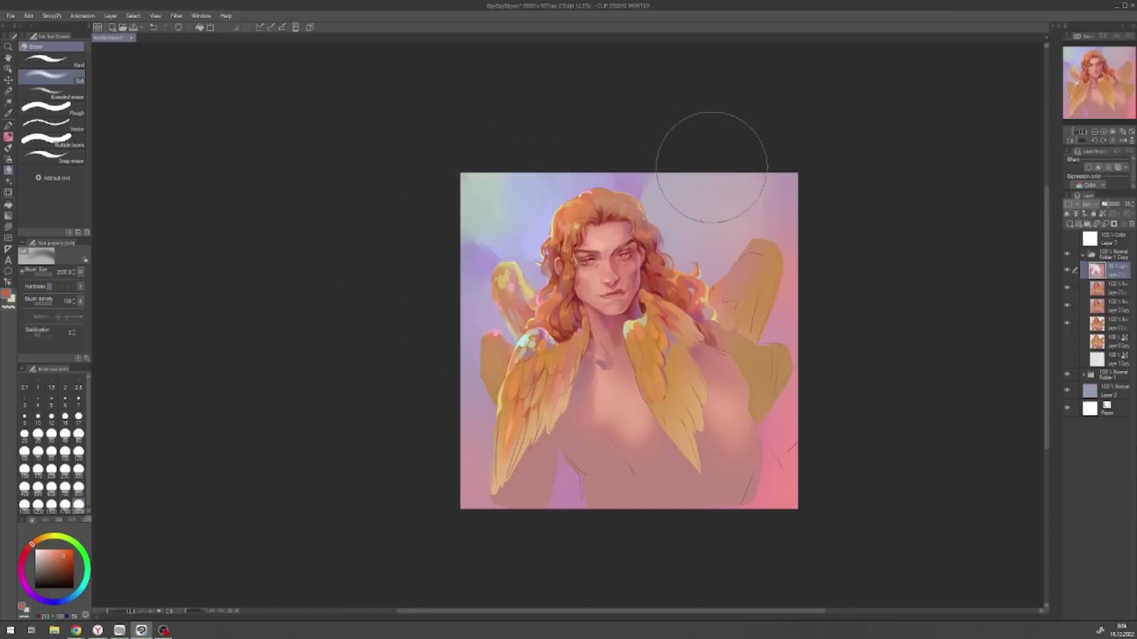
click(78, 487)
- Compare the gradient layer on and off in a mirrored view, adjust its opacity and merge it into the layer below
key(h)
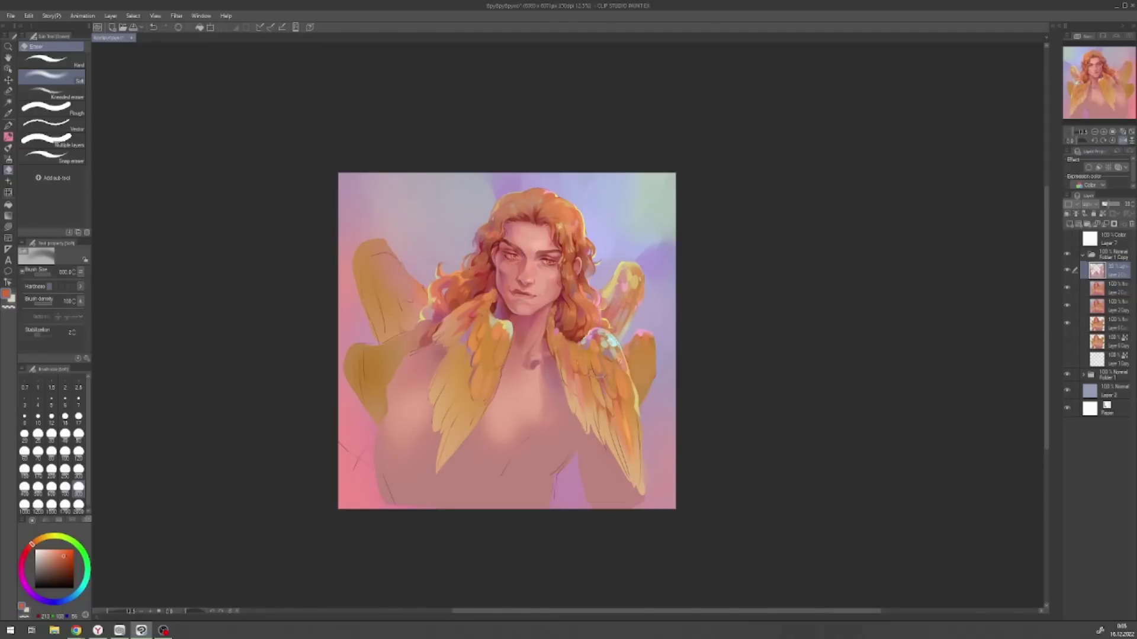
click(1067, 270)
click(1067, 270)
click(1067, 272)
click(1067, 271)
drag(1107, 206, 1110, 207)
click(1070, 271)
click(1069, 272)
click(1105, 225)
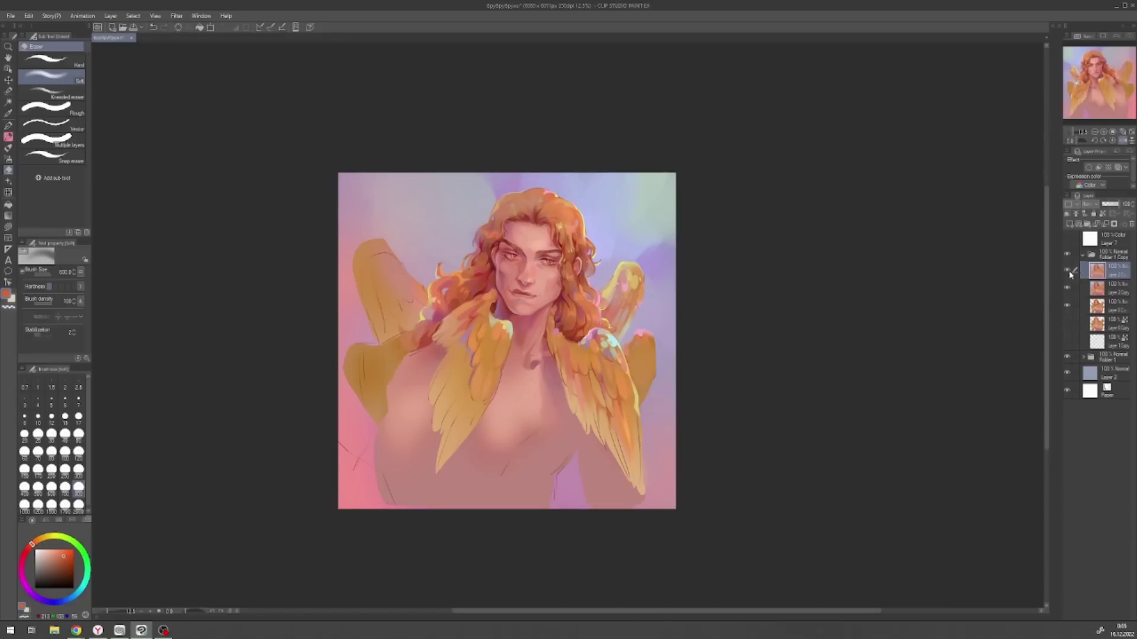
- Restore the unmirrored view and brighten the merged layer with a tone curve of deeper shadows and raised highlights
click(1123, 141)
click(1103, 135)
click(28, 15)
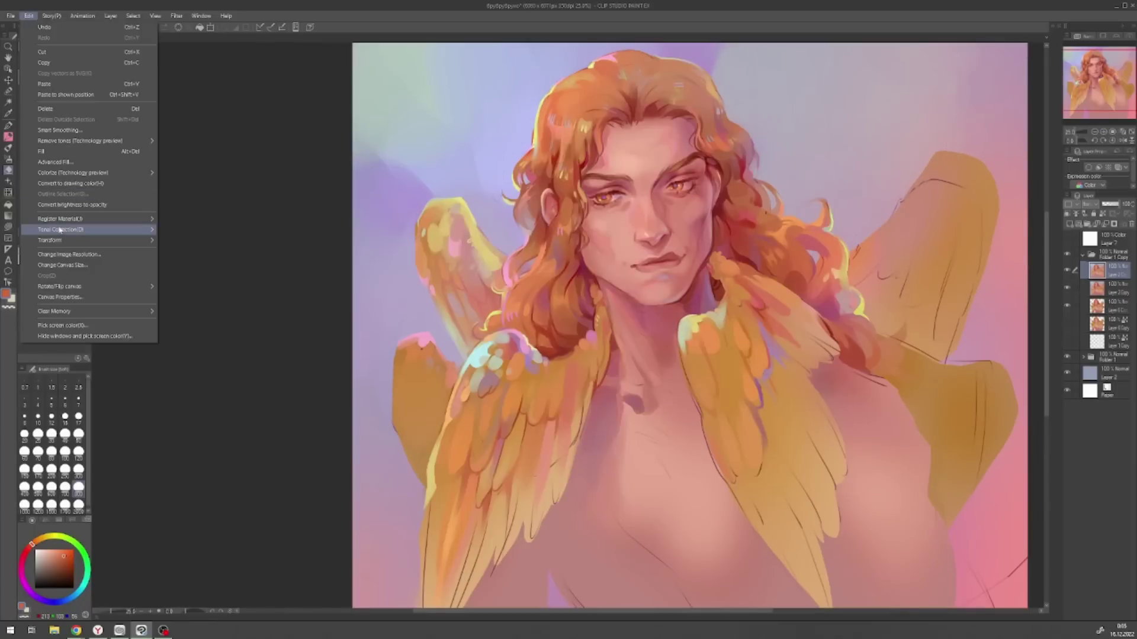
mouse_move(89, 230)
click(202, 284)
drag(170, 327, 141, 345)
drag(189, 311, 181, 301)
click(241, 257)
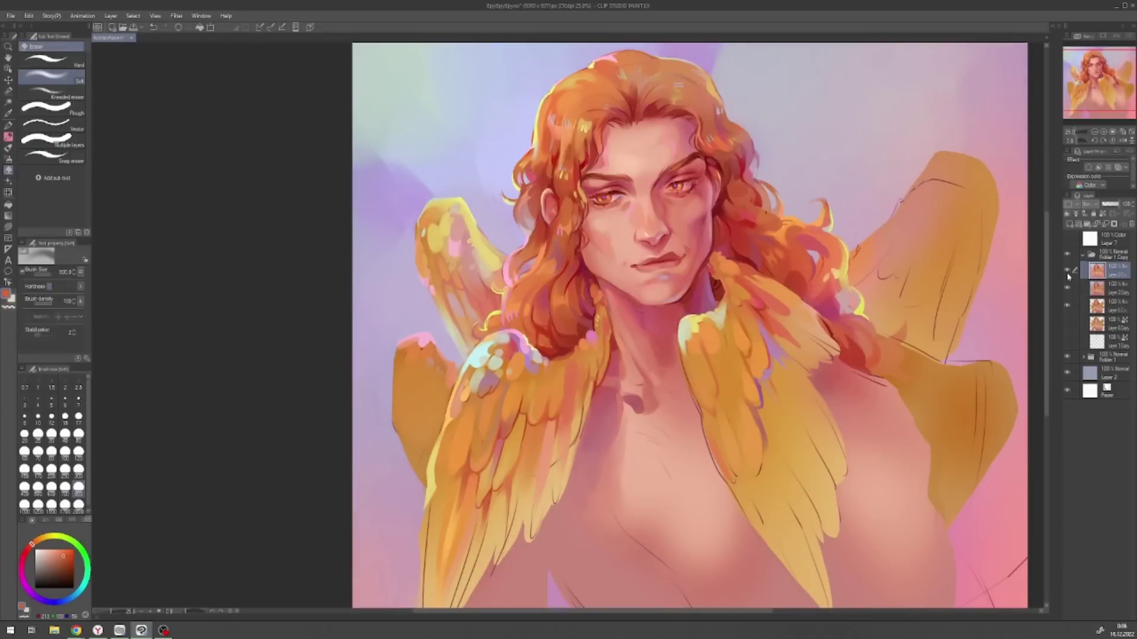
- Lower the tone-corrected layer's opacity and erase parts of it with the Soft eraser at size 2000
click(1095, 132)
drag(1112, 206, 1109, 206)
click(1068, 270)
click(1068, 270)
click(79, 505)
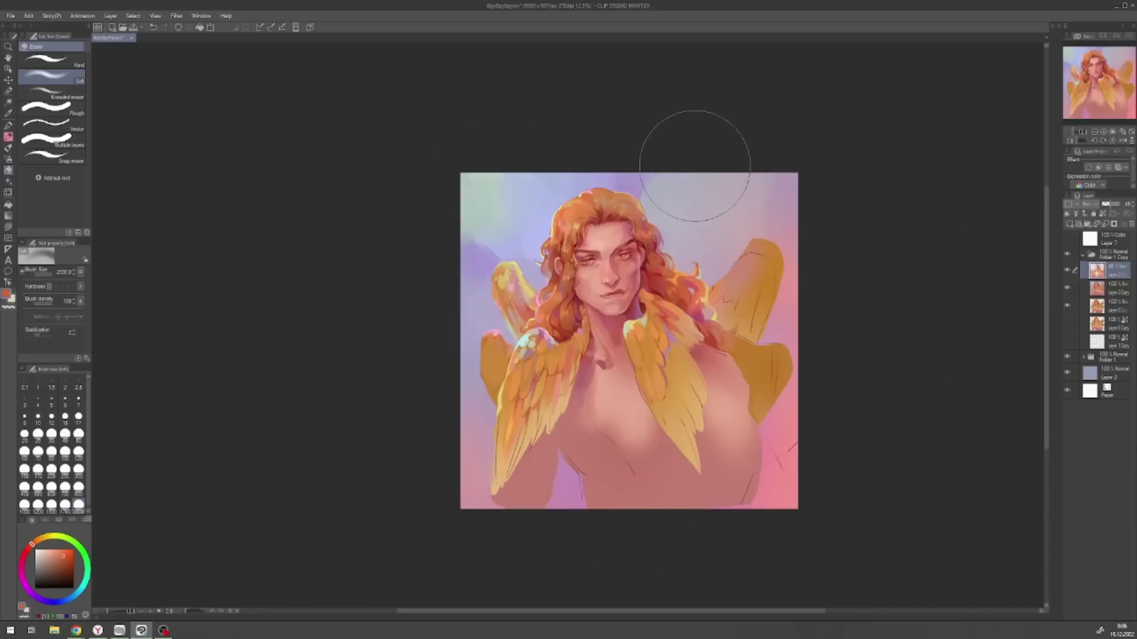
- Check the corrected painting's values with the grayscale layer switched on and off
click(1068, 238)
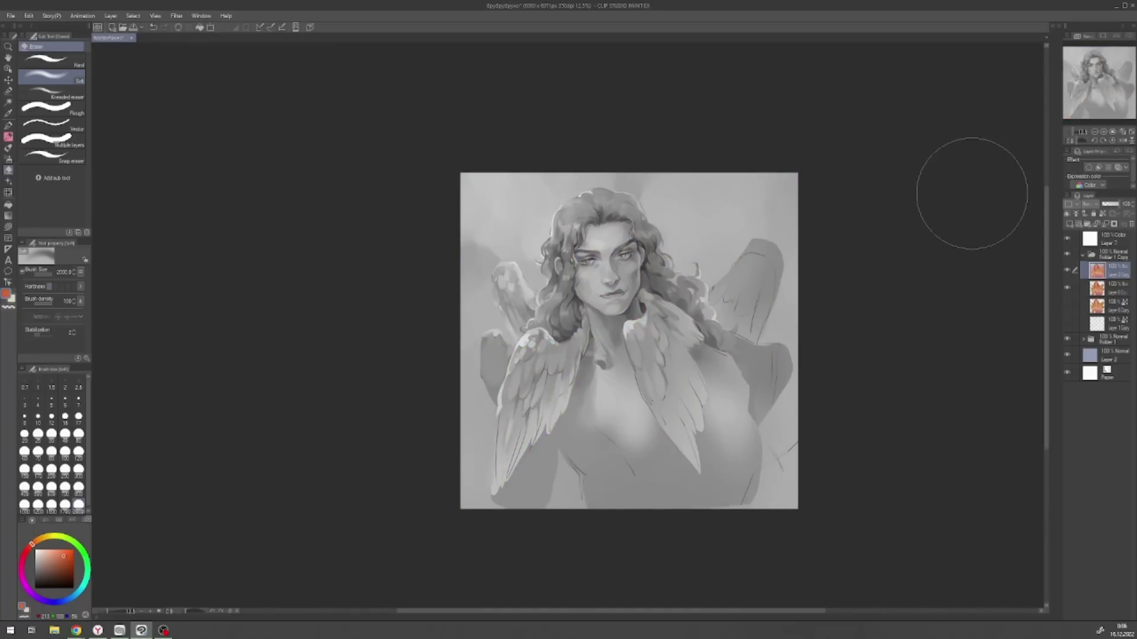
click(1067, 238)
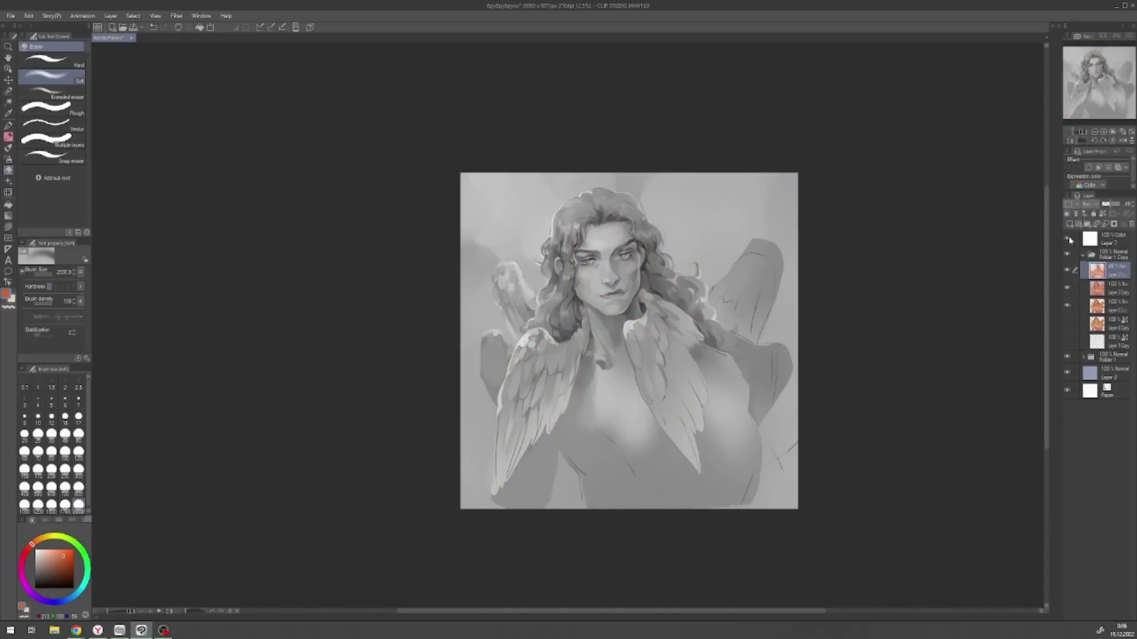
click(1068, 287)
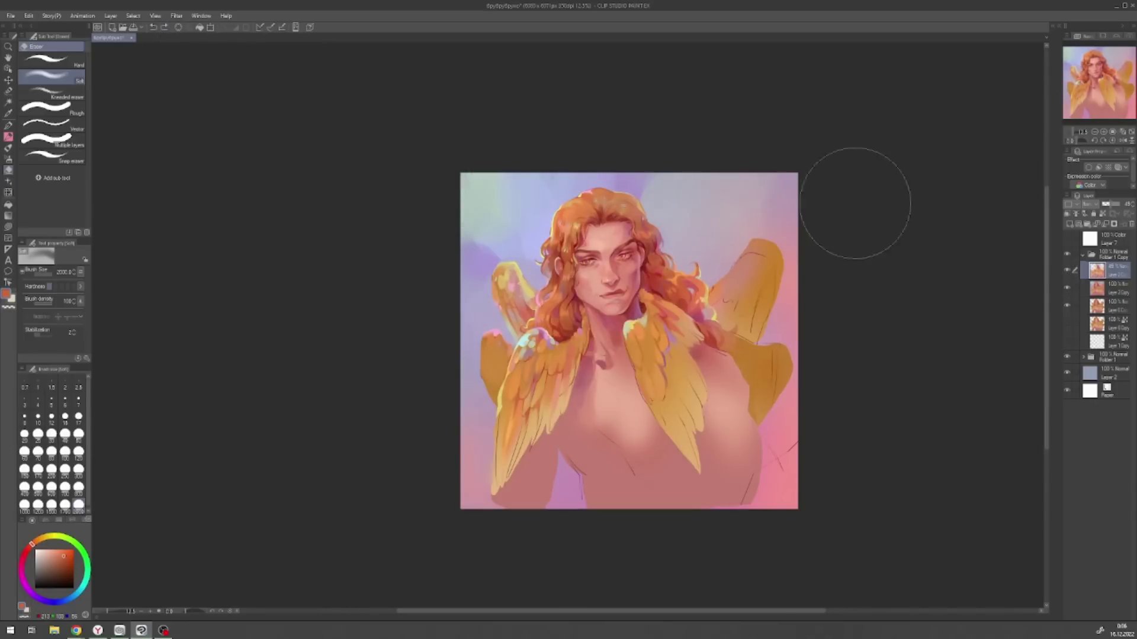
- Duplicate the painting layer beneath the tone-corrected layer and merge the correction into the copy
click(1106, 290)
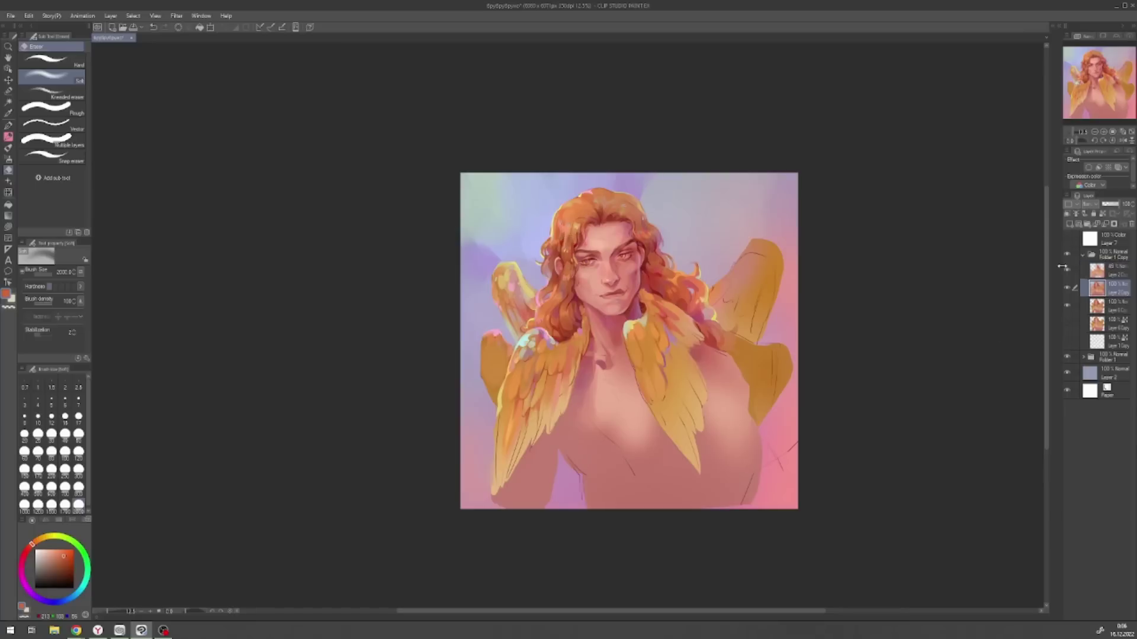
key(ctrl+c)
key(ctrl+v)
click(1125, 271)
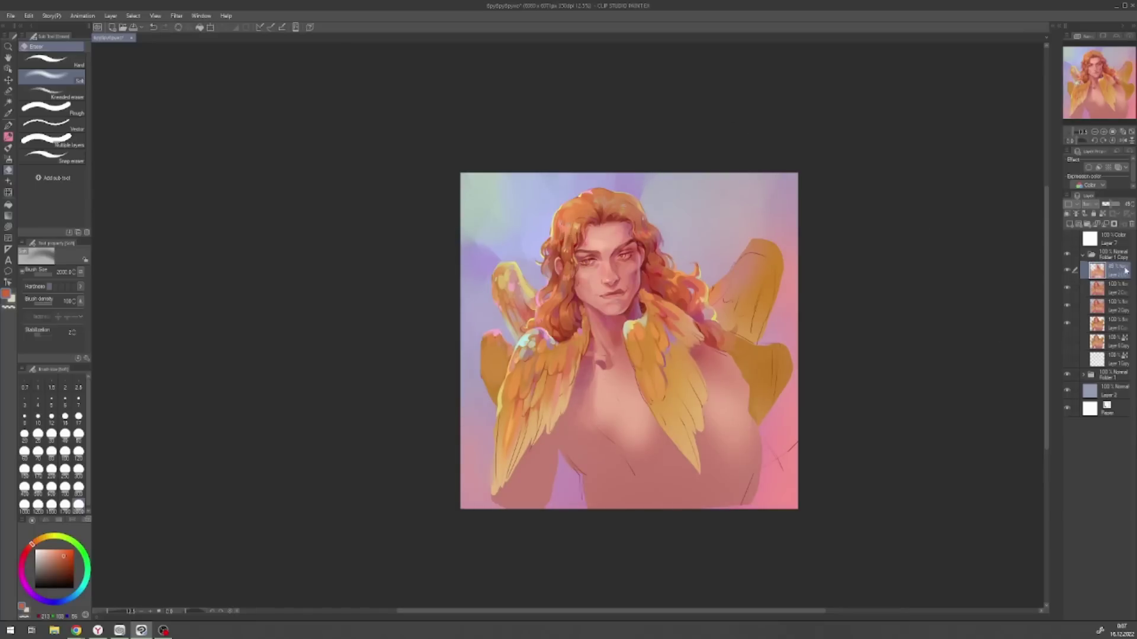
click(1104, 225)
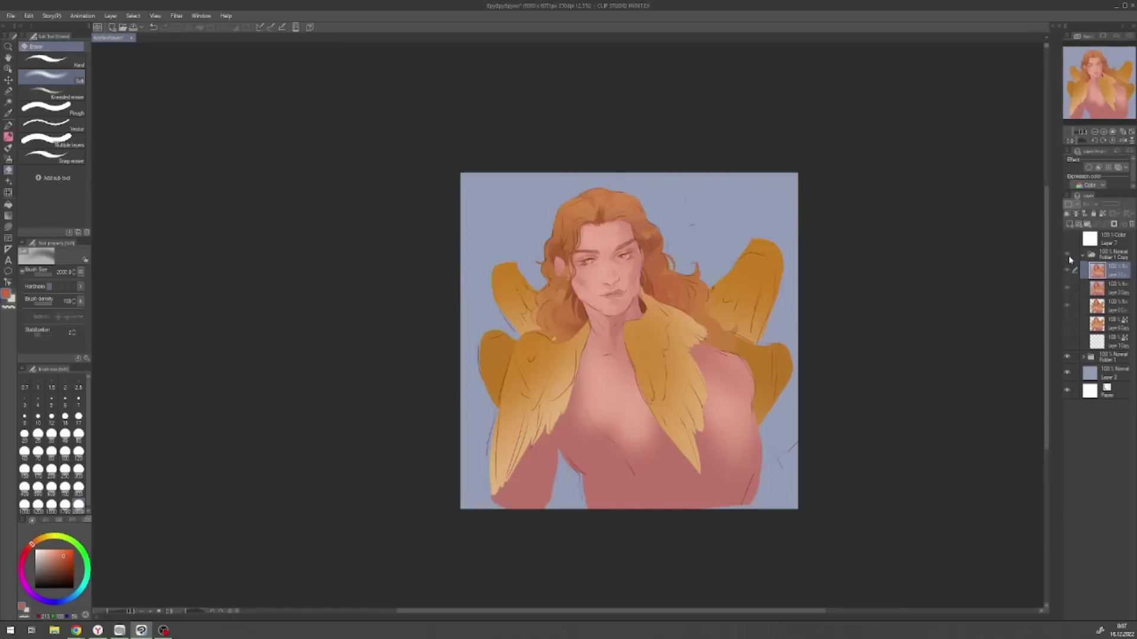
- Mirror the canvas view, duplicate the painting layer and combine it with the layer beneath
click(1121, 132)
click(1122, 140)
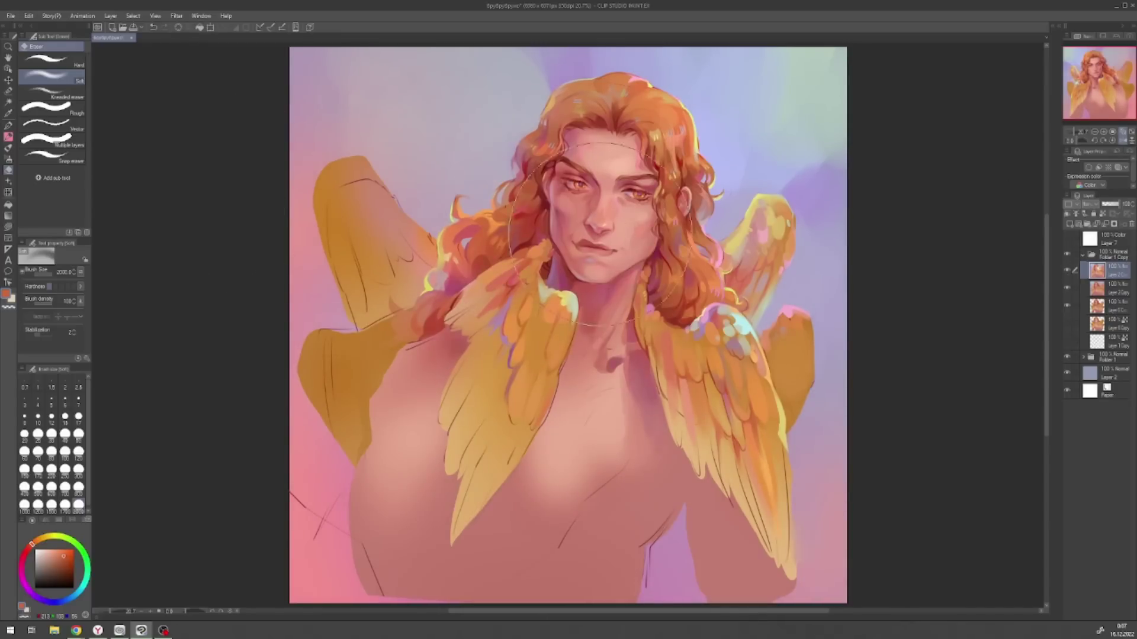
key(ctrl+c)
key(ctrl+v)
click(1096, 271)
click(1114, 224)
- Refine the hair curls beside the forehead and shoulder with sampled dark red and orange tones at brush sizes 17, 50 and 40
key(b)
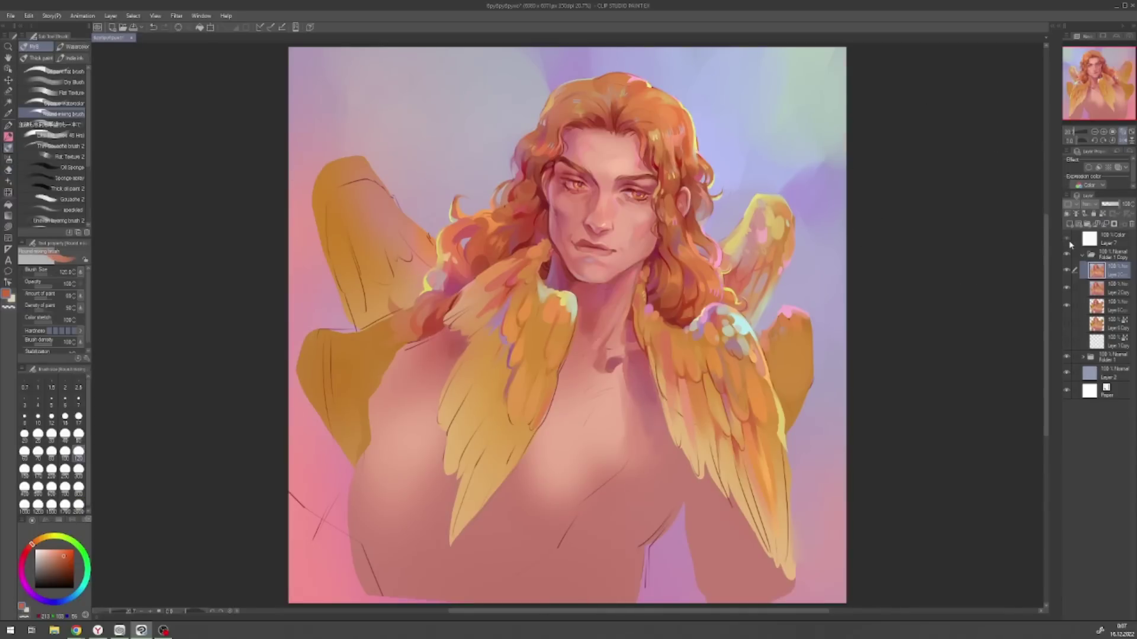
alt+click(540, 166)
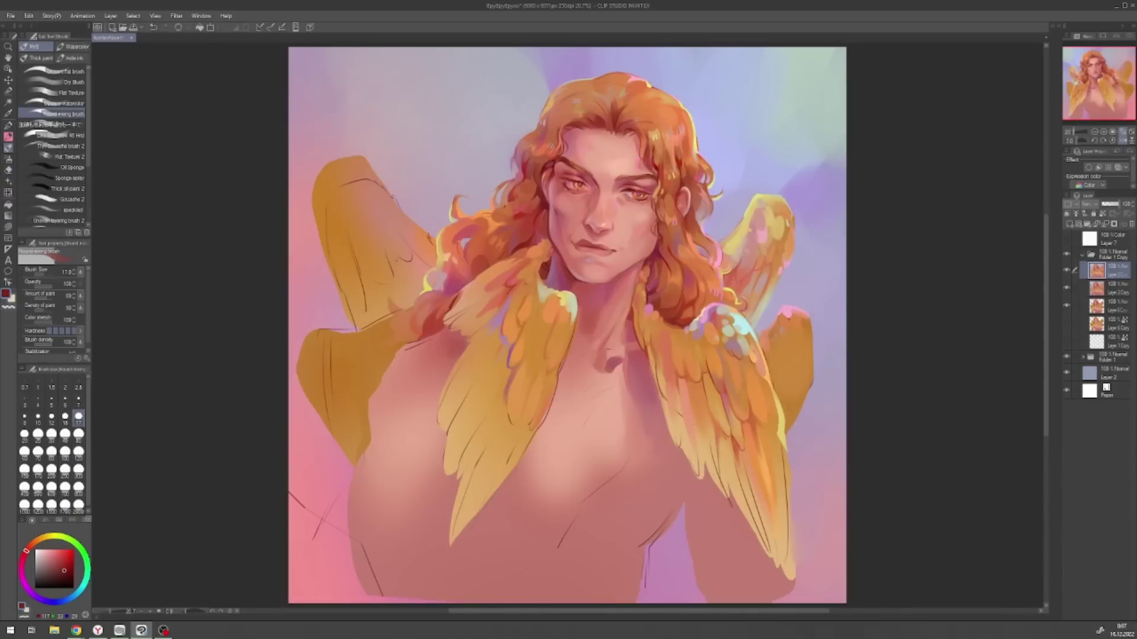
click(78, 434)
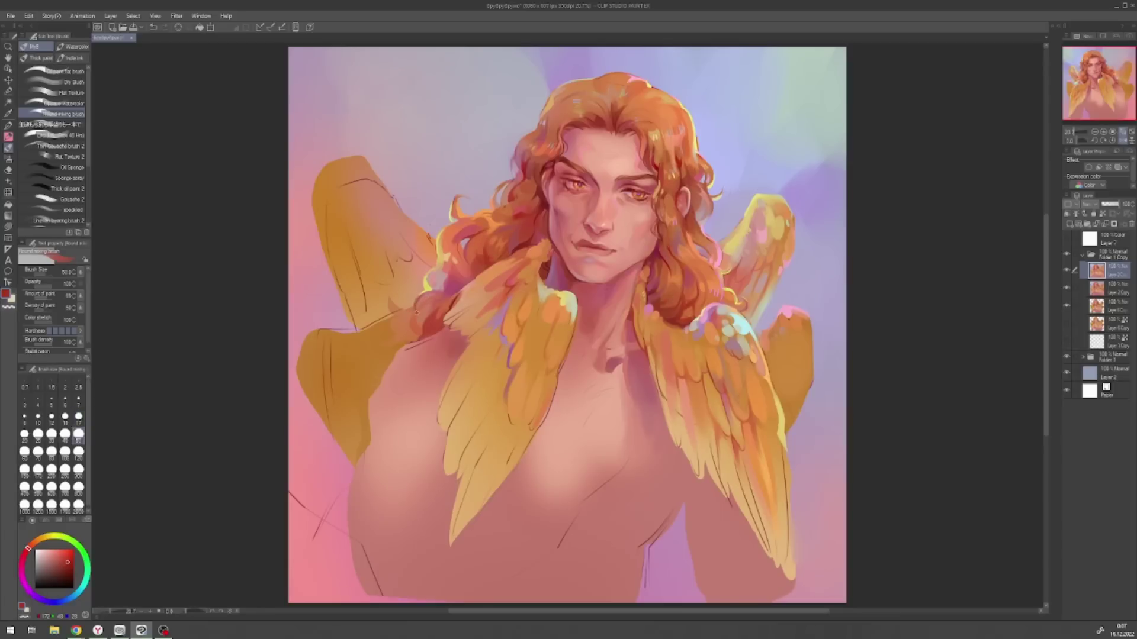
click(79, 416)
alt+click(482, 261)
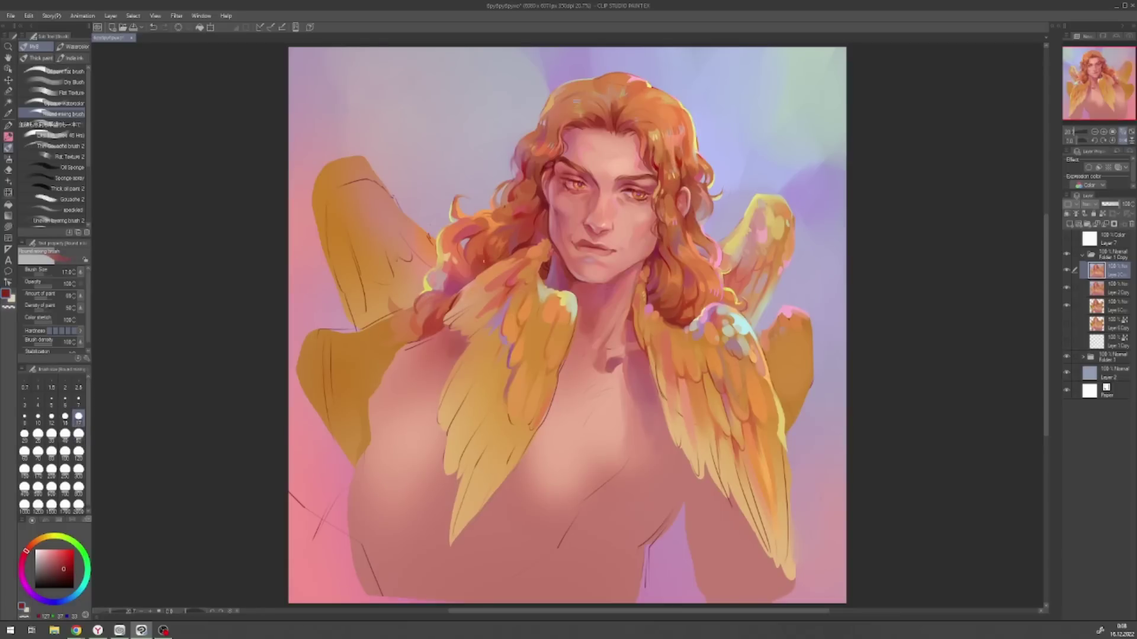
click(78, 434)
alt+click(525, 164)
key(bracketleft)
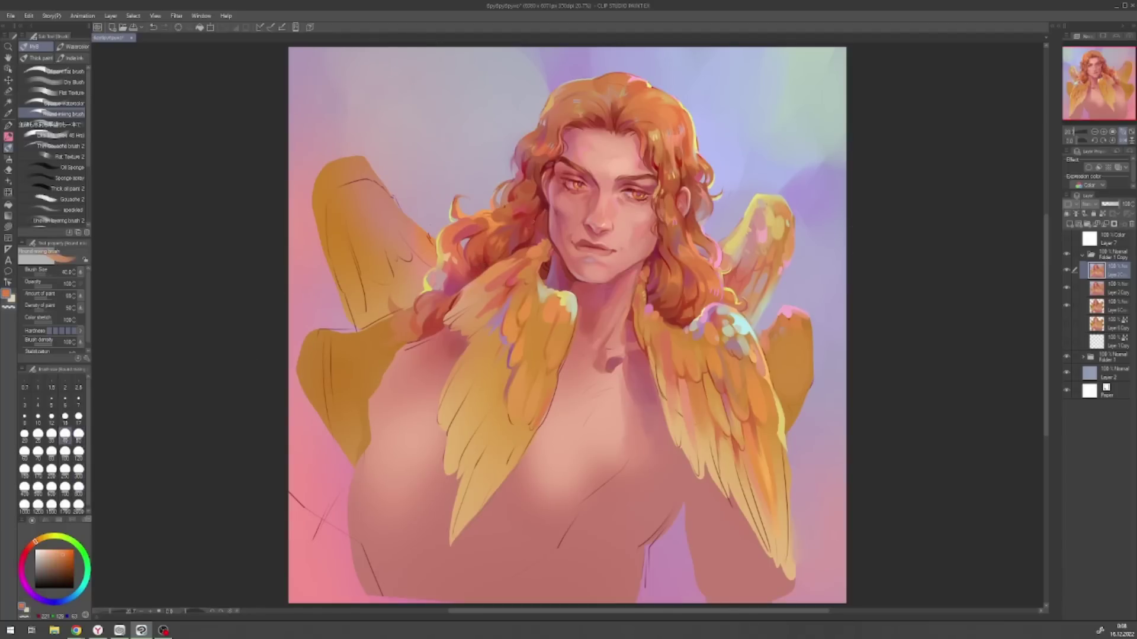